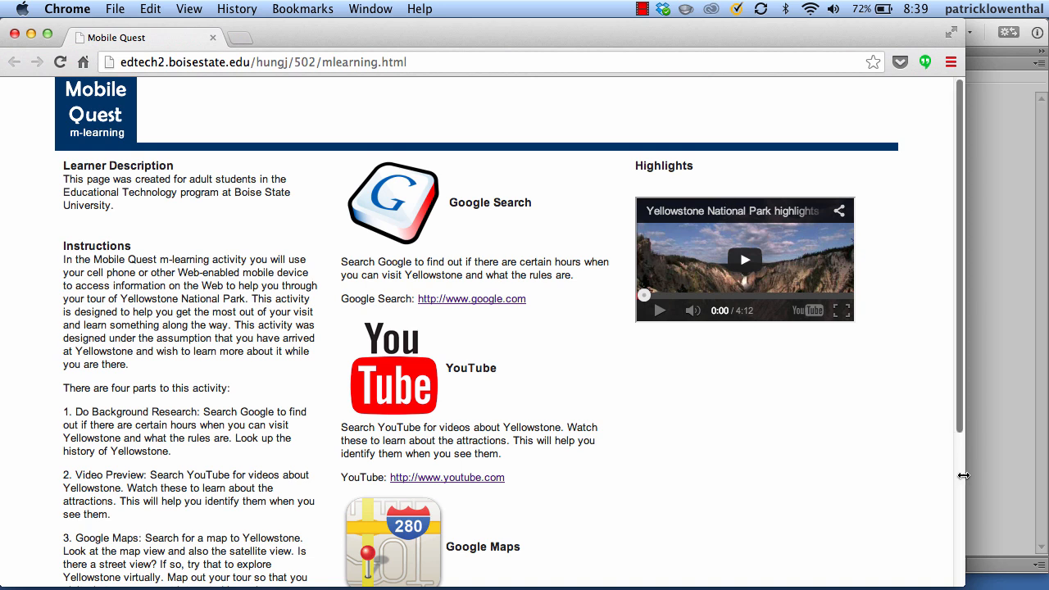
- Widen the browser window showing the Mobile Quest page slightly and switch to Dreamweaver
left_click_drag(967, 476, 1026, 473)
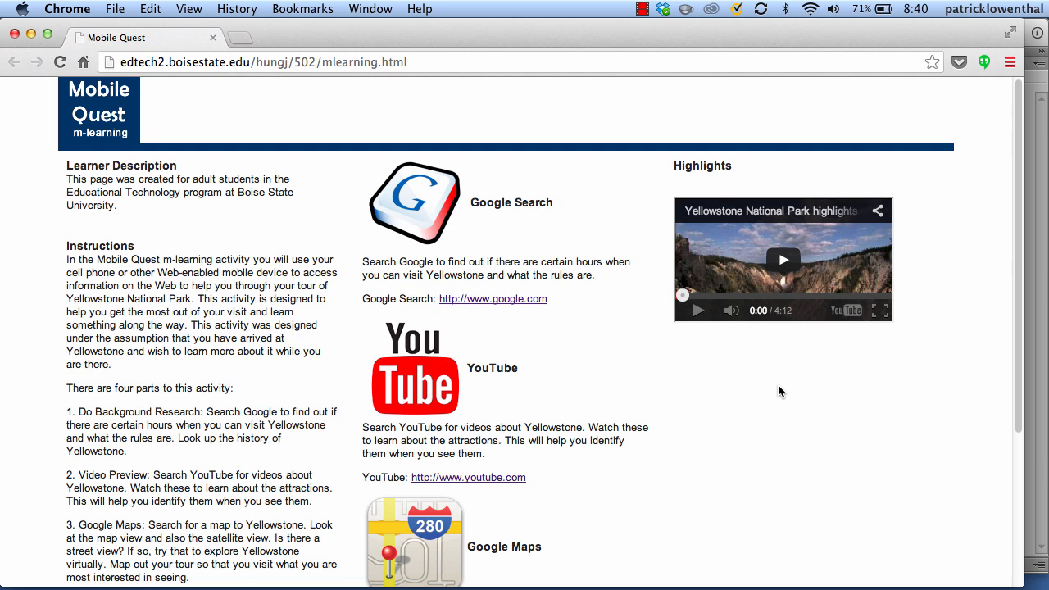
mouse_move(1024, 455)
left_mouse_down()
mouse_move(321, 434)
mouse_move(1039, 443)
mouse_move(1026, 448)
left_mouse_up()
left_click(1041, 456)
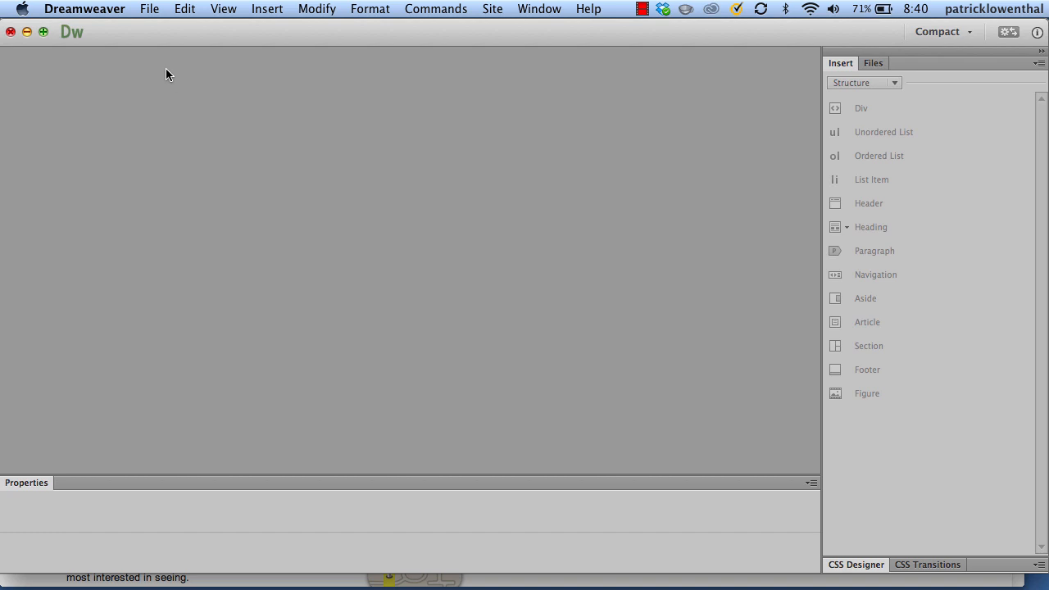
- Create a new HTML5 Fluid Grid Layout document with the default mobile, tablet and desktop column settings
left_click(150, 9)
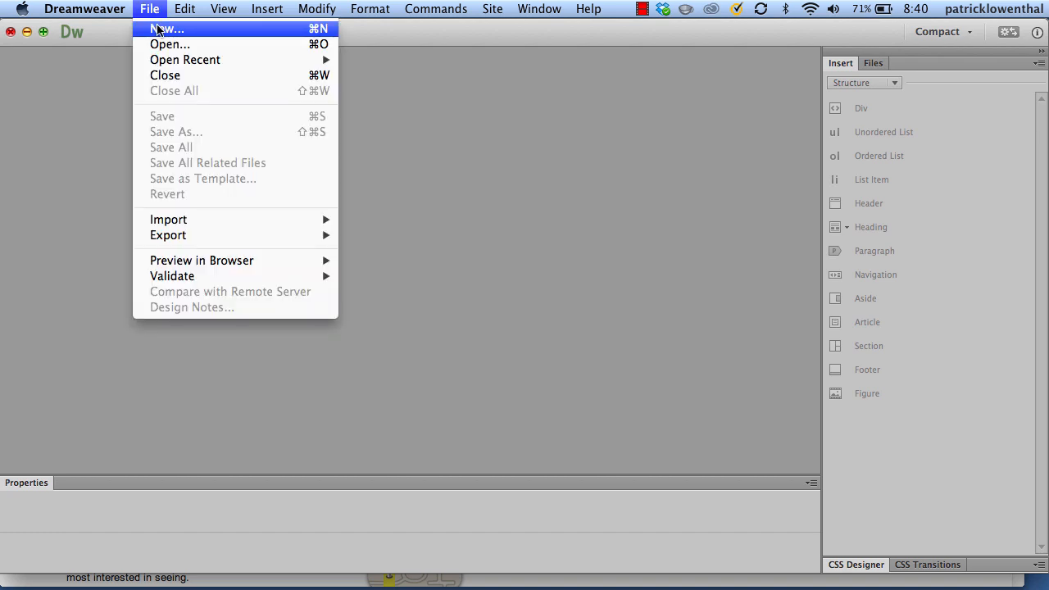
left_click(158, 30)
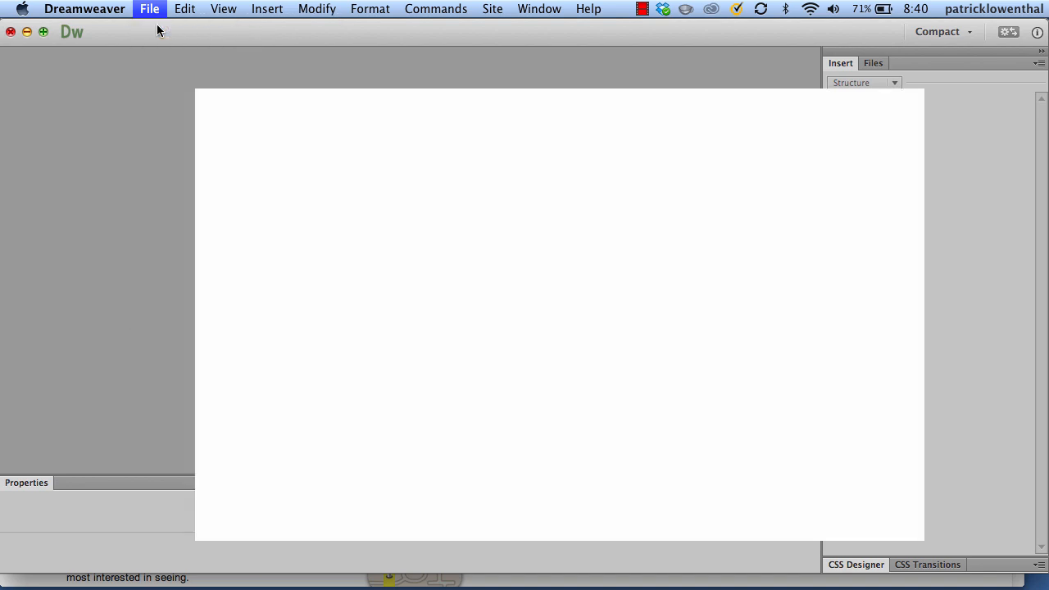
left_click(263, 149)
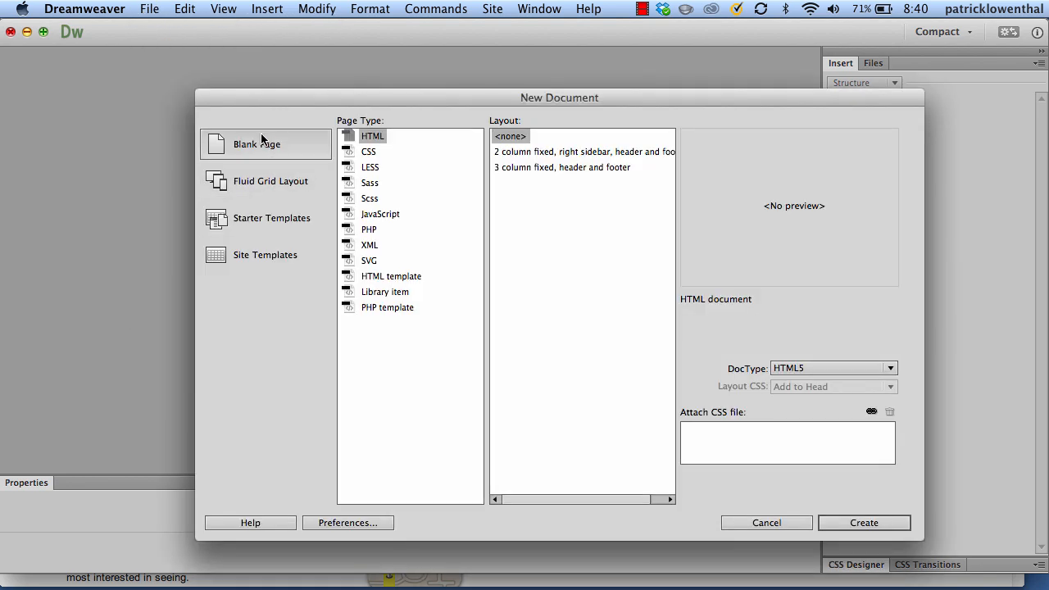
left_click(268, 184)
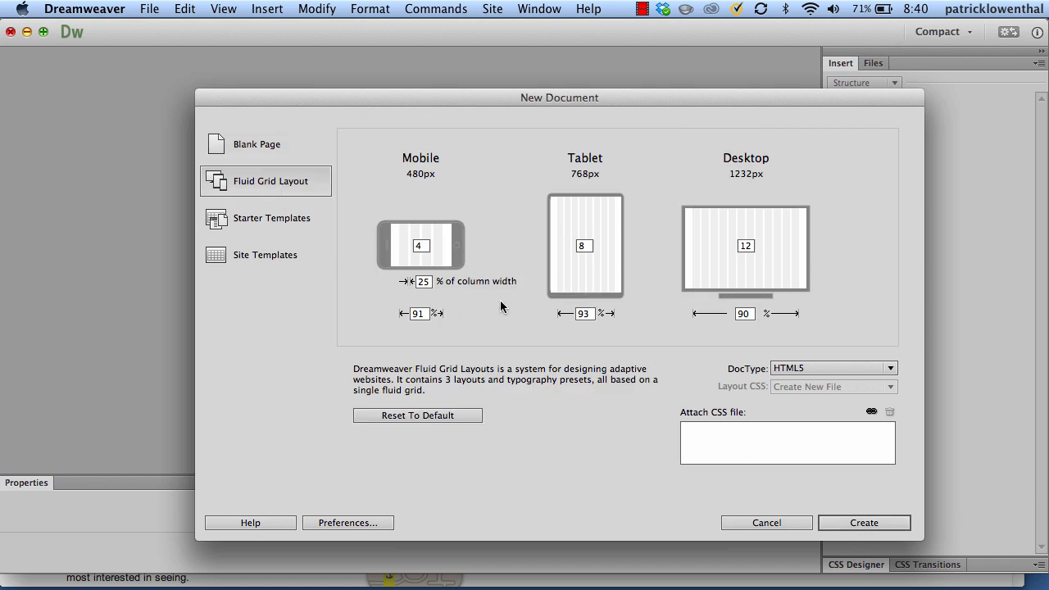
left_click(853, 523)
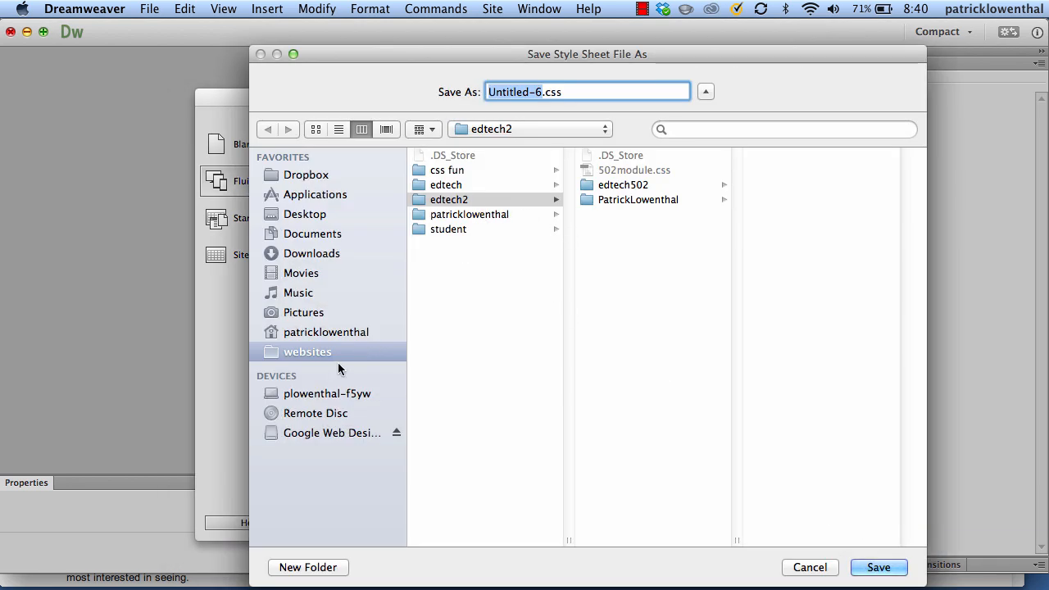
- Save the style sheet as main.css in the styles folder of the personal directory under edtech2
left_click(621, 199)
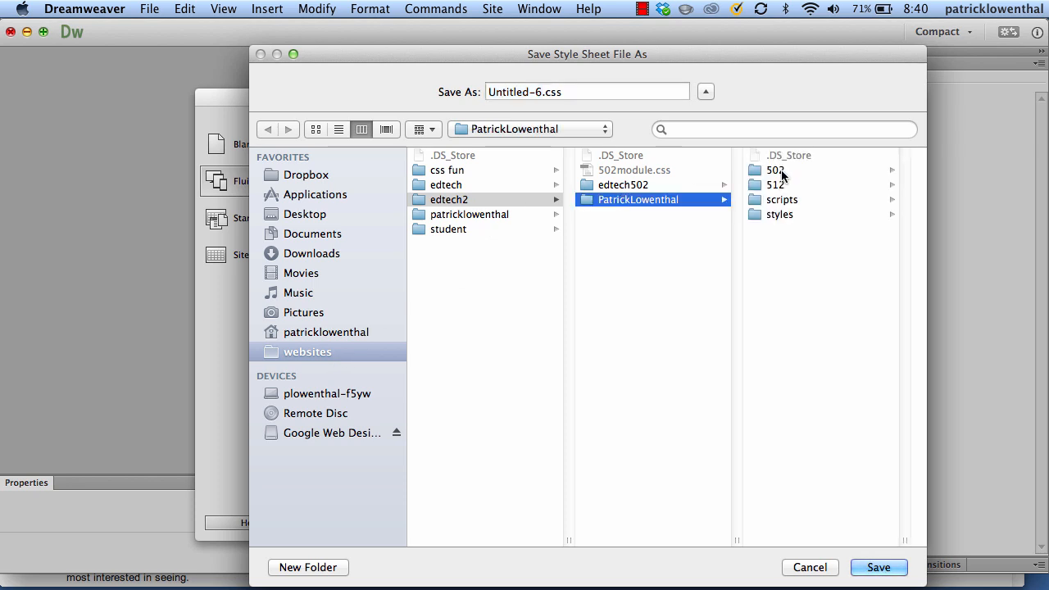
left_click(537, 95)
left_click_drag(537, 95, 488, 93)
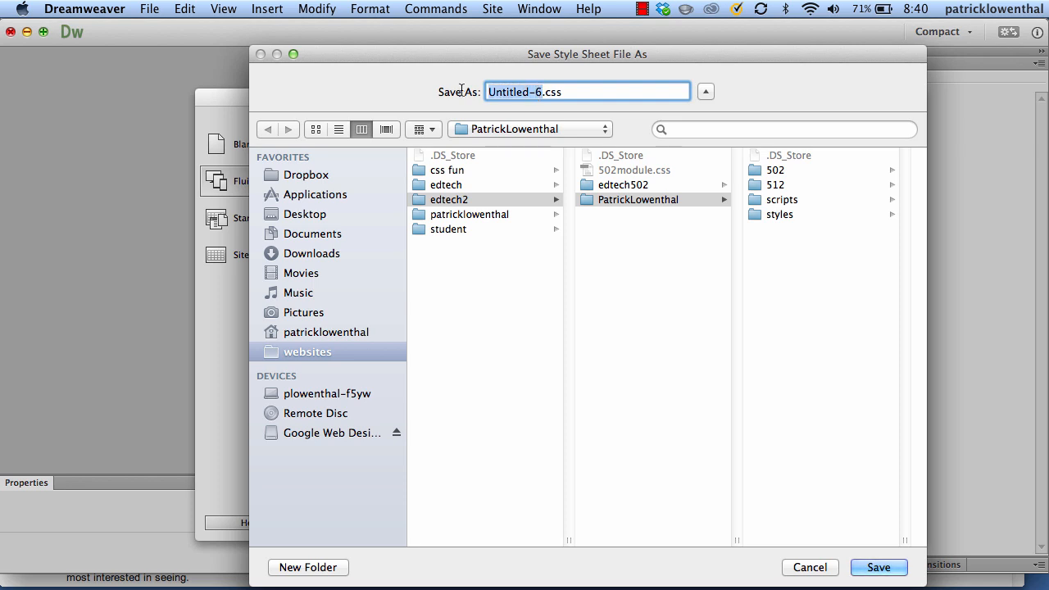
type("main")
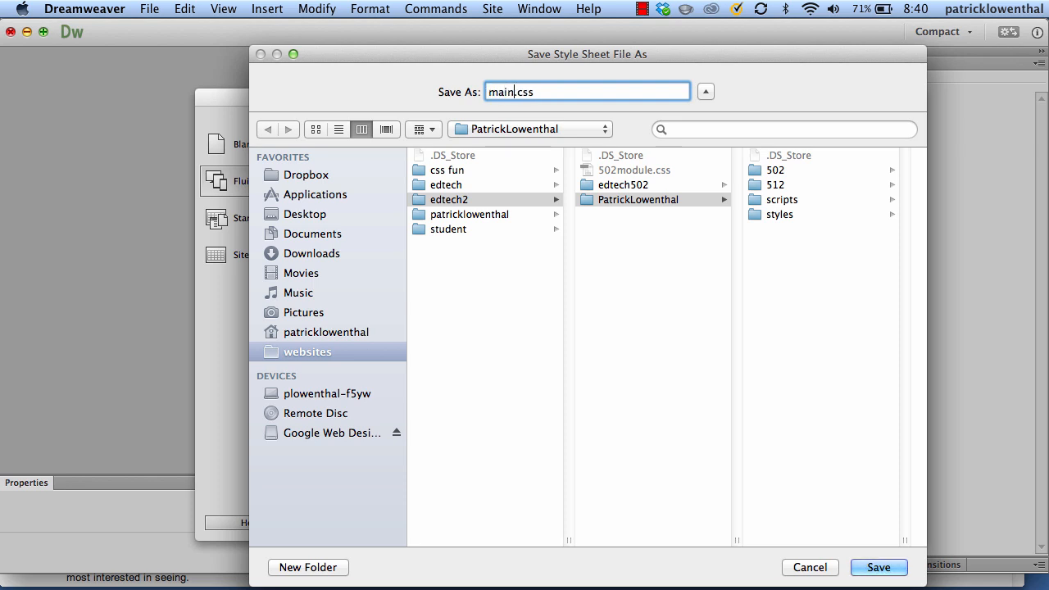
left_click(780, 215)
left_click(857, 567)
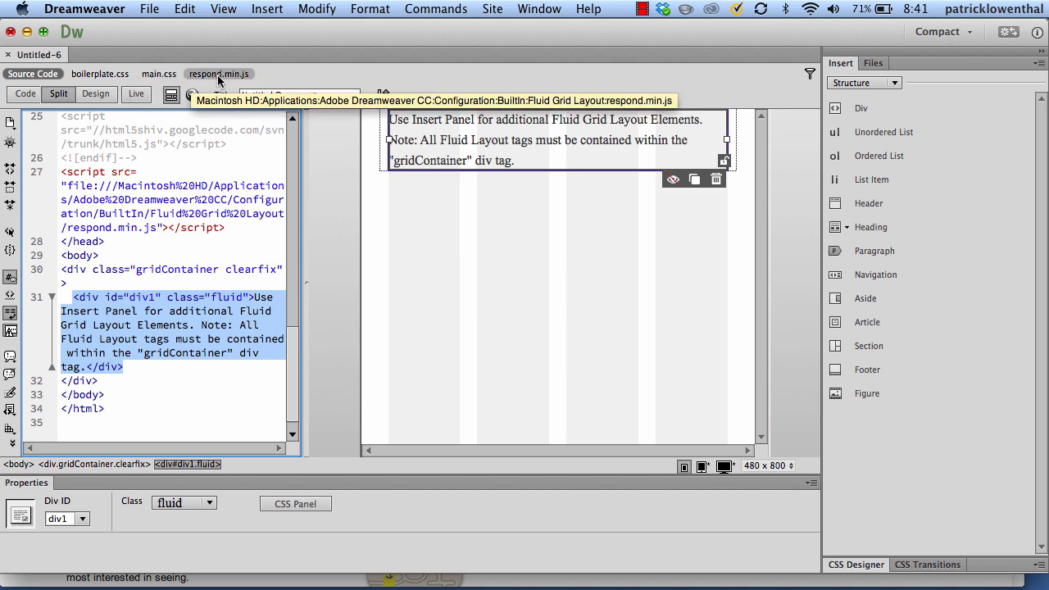
- Save the page as mlearning.html in the 502 folder and accept copying the dependent files boilerplate.css and respond.min.js
left_click(157, 14)
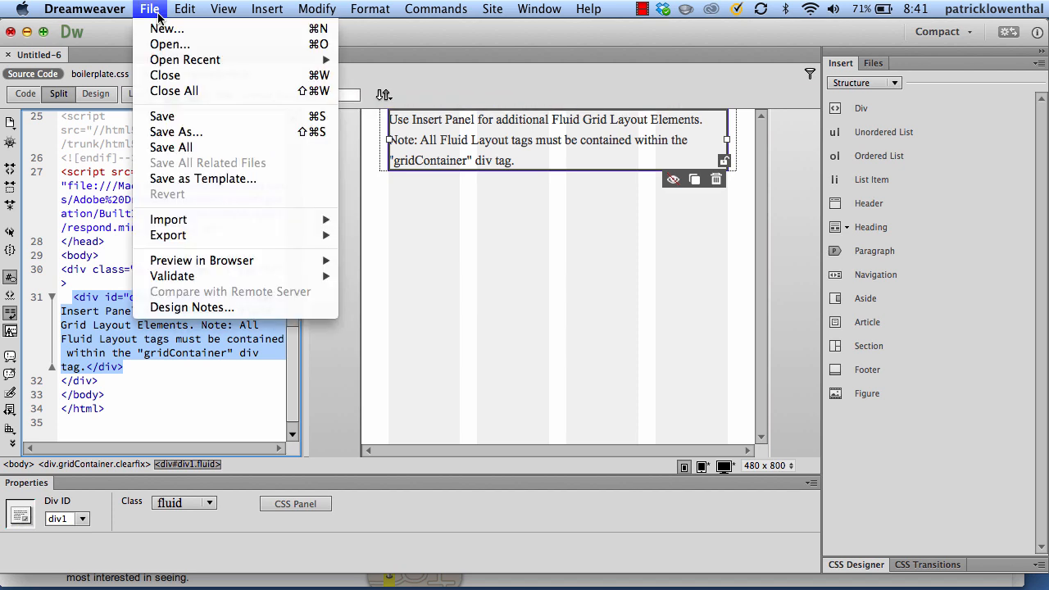
left_click(177, 131)
type("m")
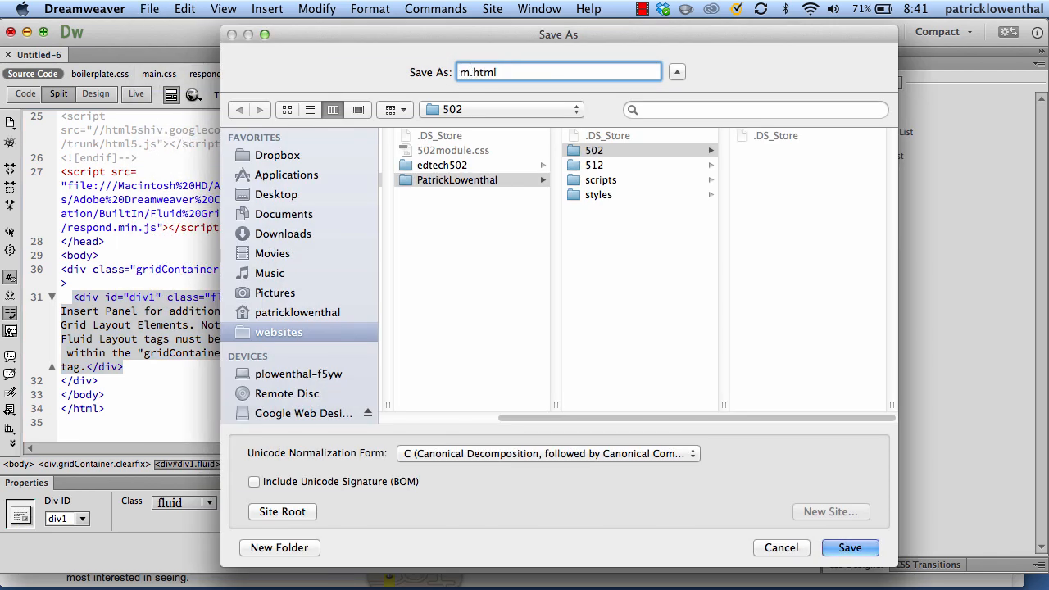
type("learning")
left_click(574, 147)
left_click(856, 551)
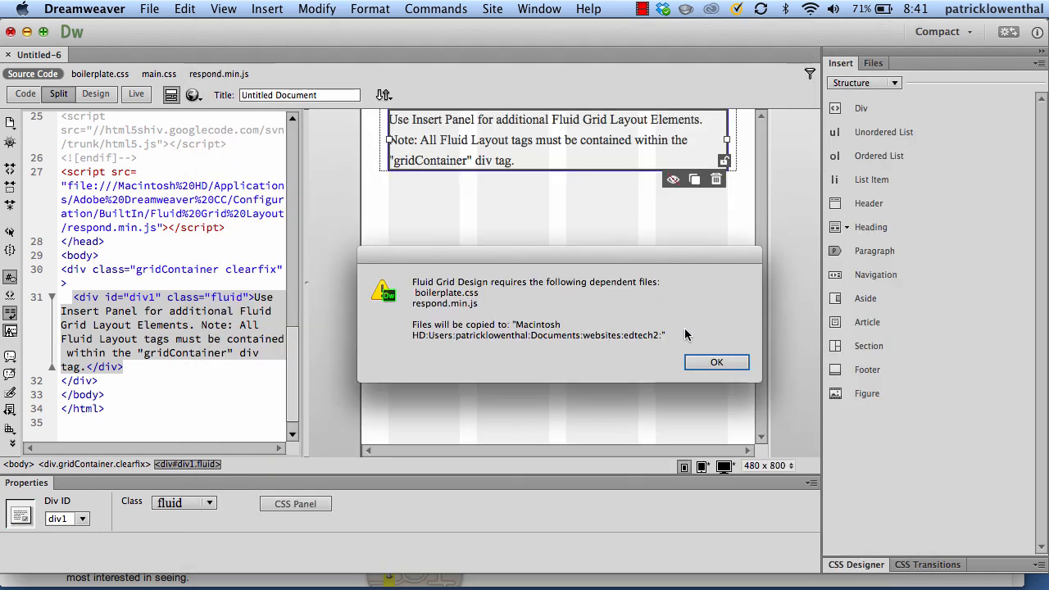
left_click(716, 361)
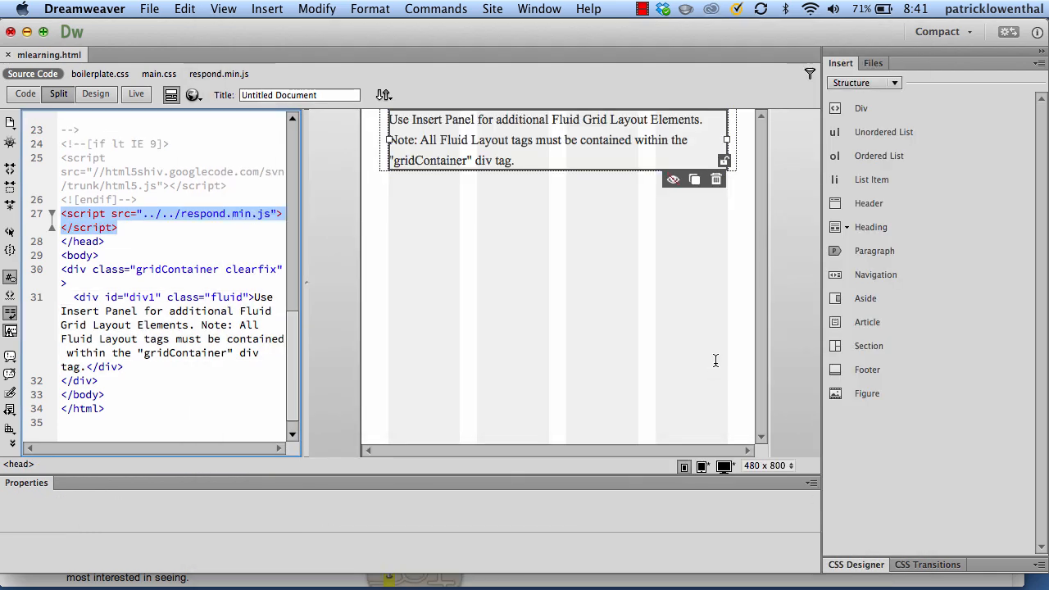
- Move boilerplate.css from the site root into the styles folder and update the links to it
left_click(873, 63)
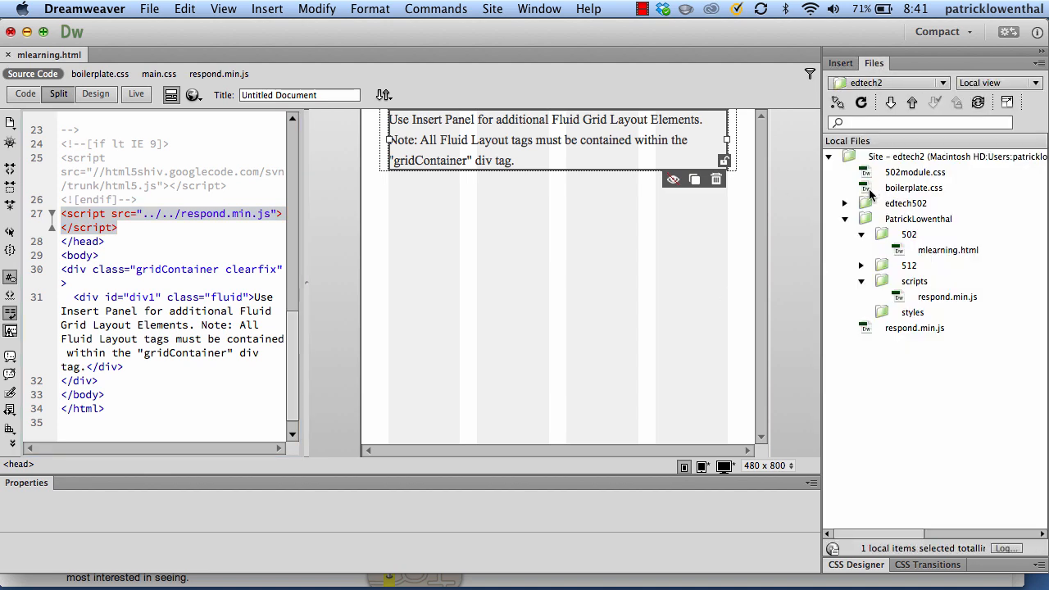
left_click(905, 188)
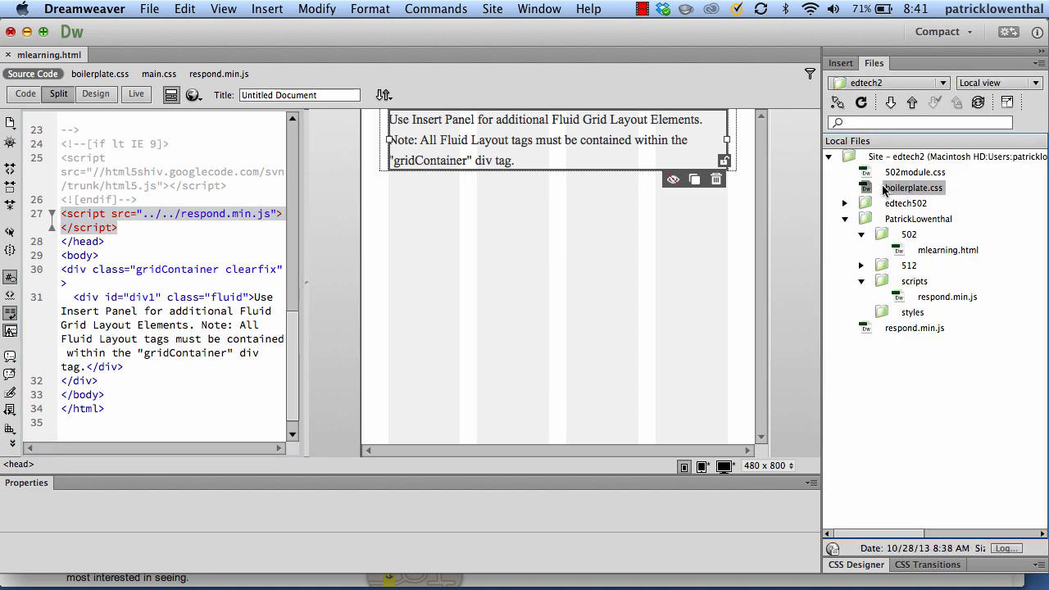
left_click_drag(885, 190, 916, 312)
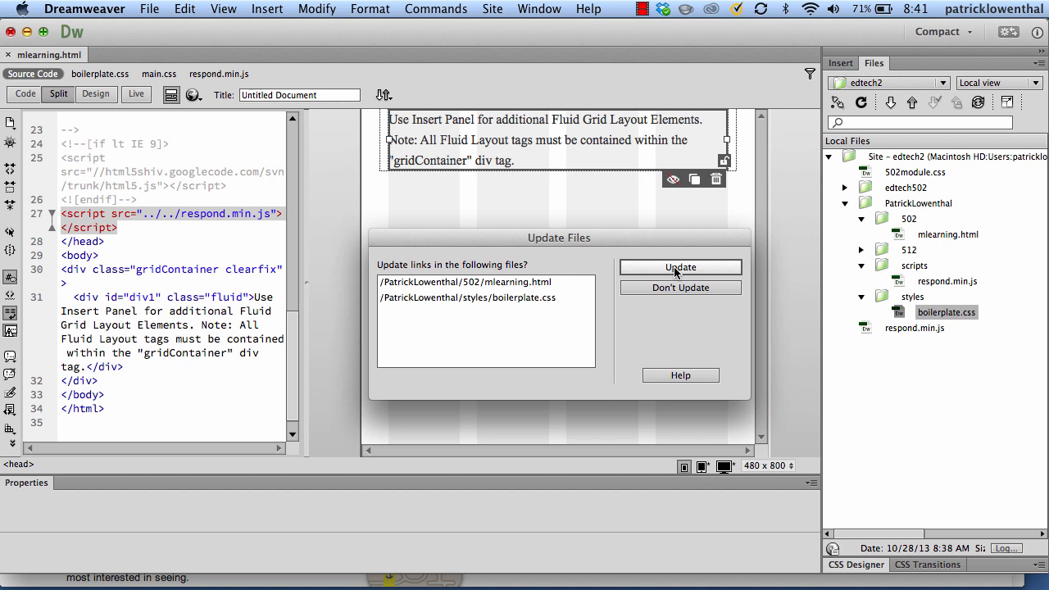
left_click(674, 268)
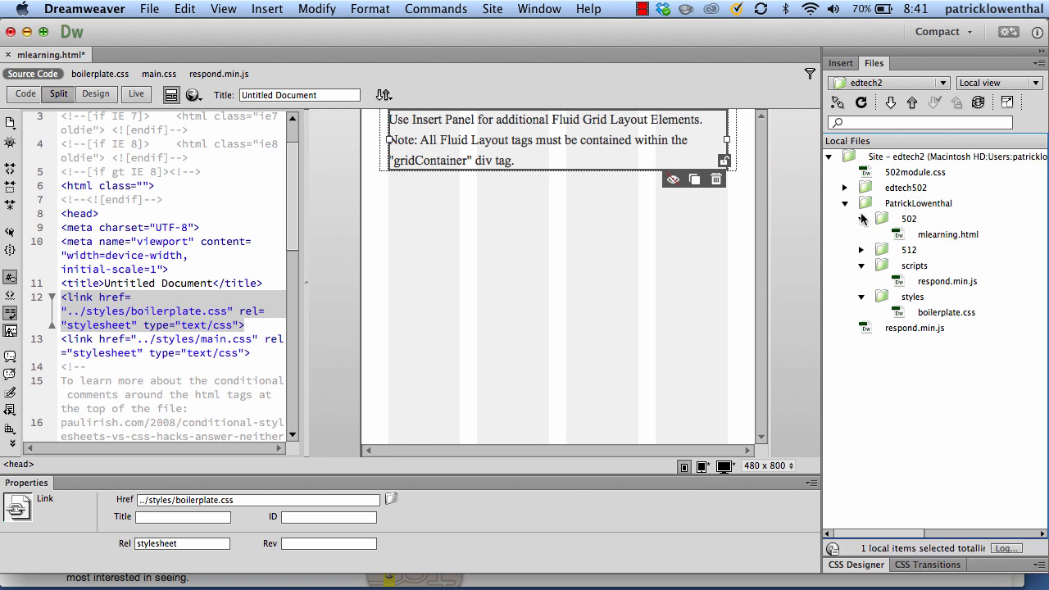
- Move respond.min.js from the site root into the scripts folder, update its links, and collapse the site's subfolders
left_click(861, 220)
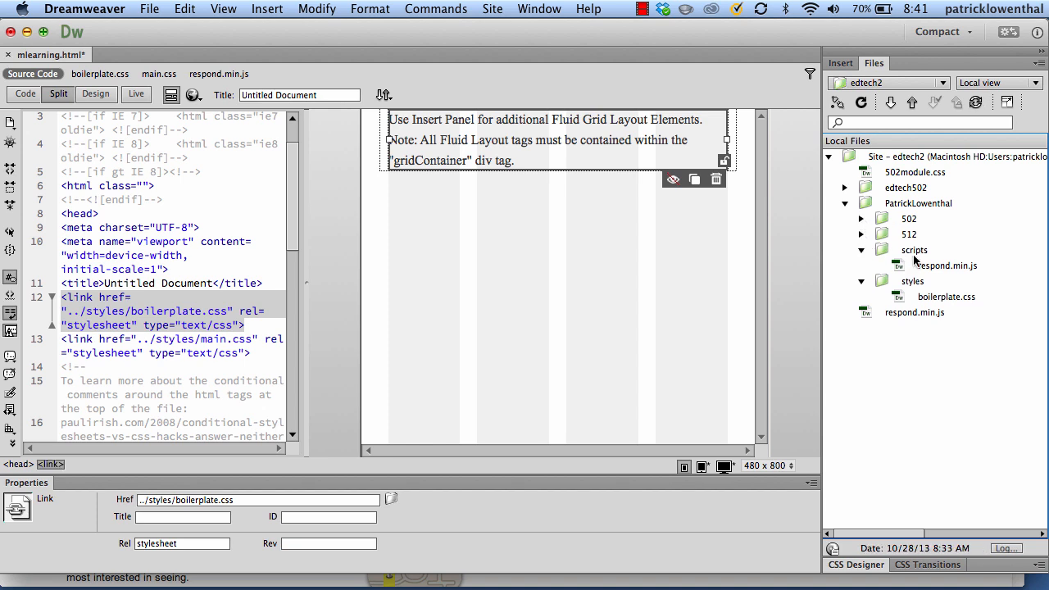
left_click(863, 252)
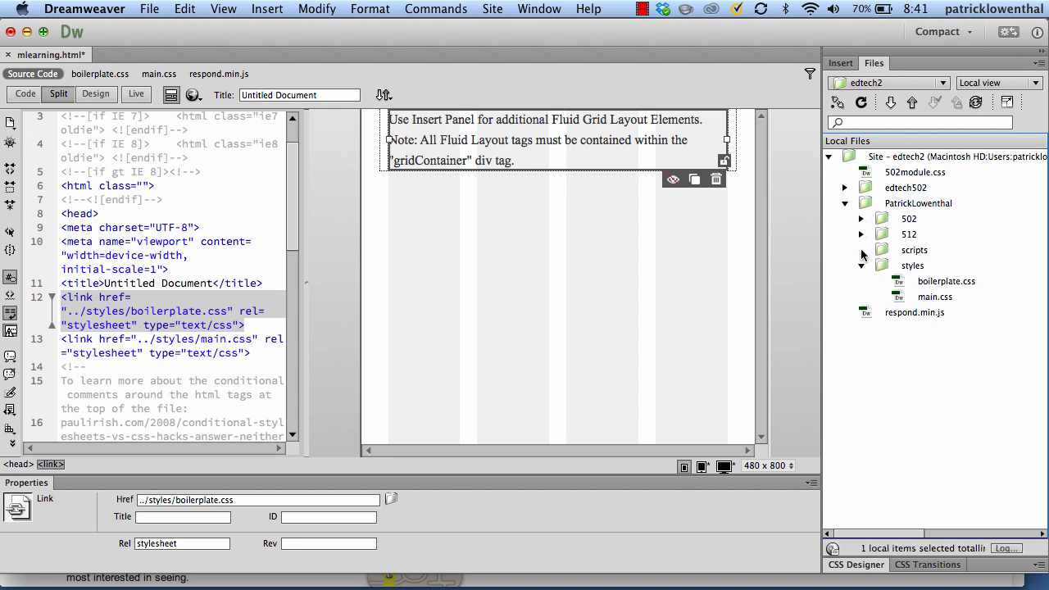
left_click(896, 315)
left_click_drag(895, 316, 915, 261)
left_click(680, 268)
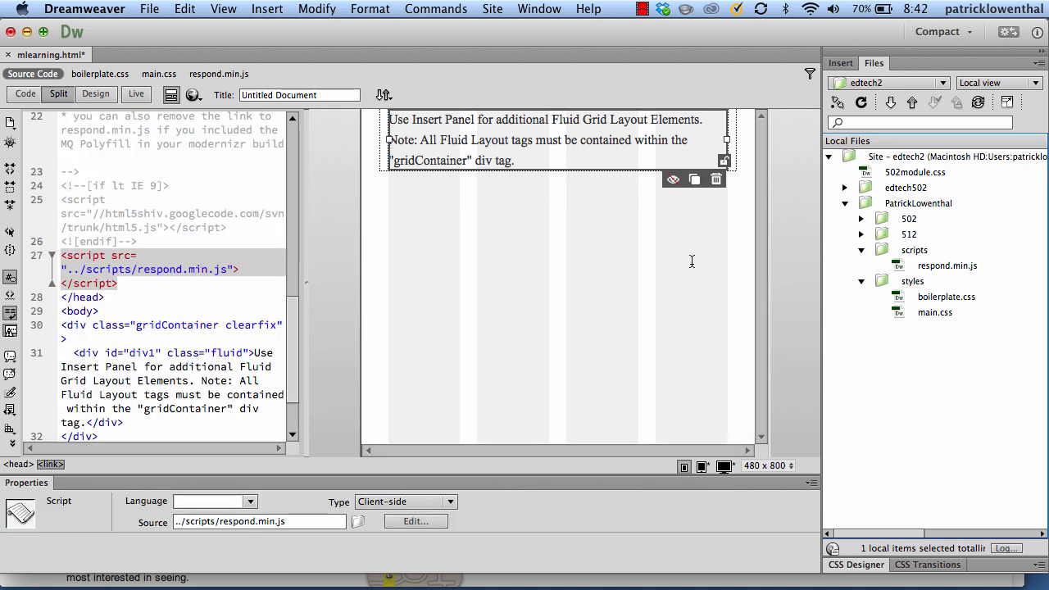
left_click(861, 252)
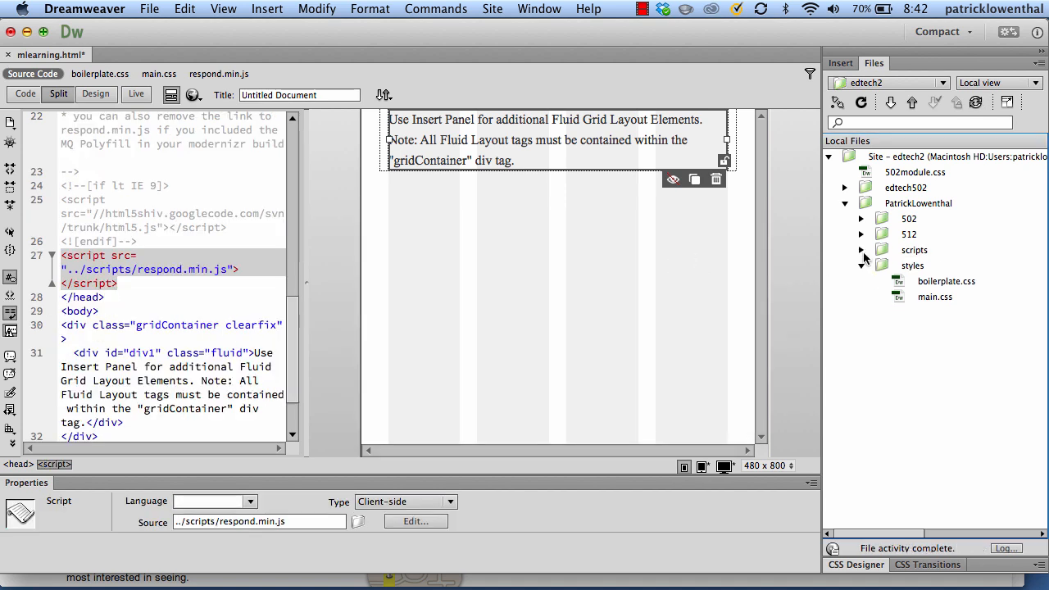
left_click(861, 266)
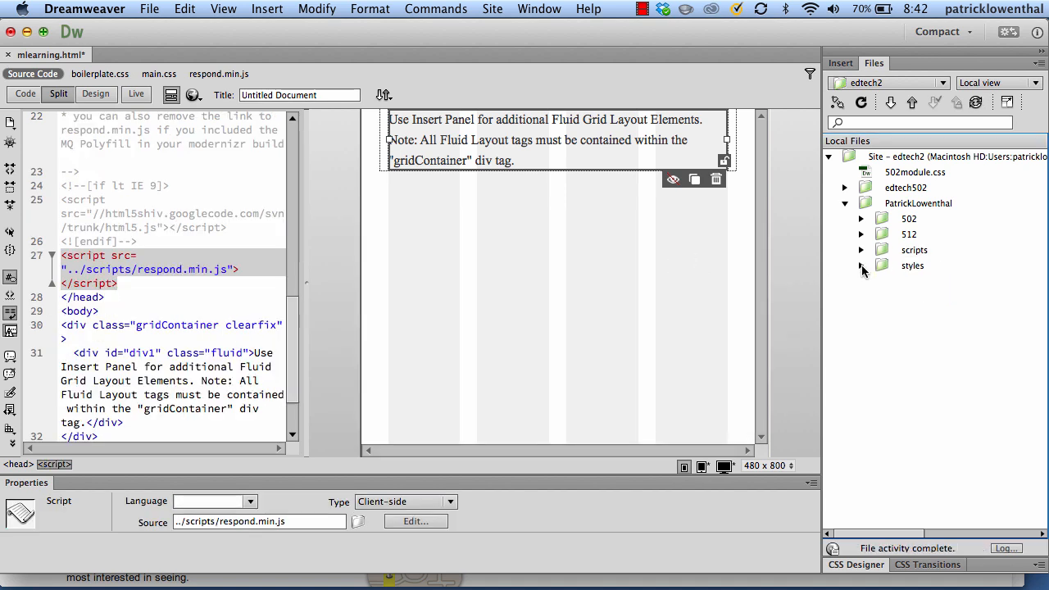
- Replace the placeholder text in the div1 layout element so that it reads "Usddd"
left_click(843, 66)
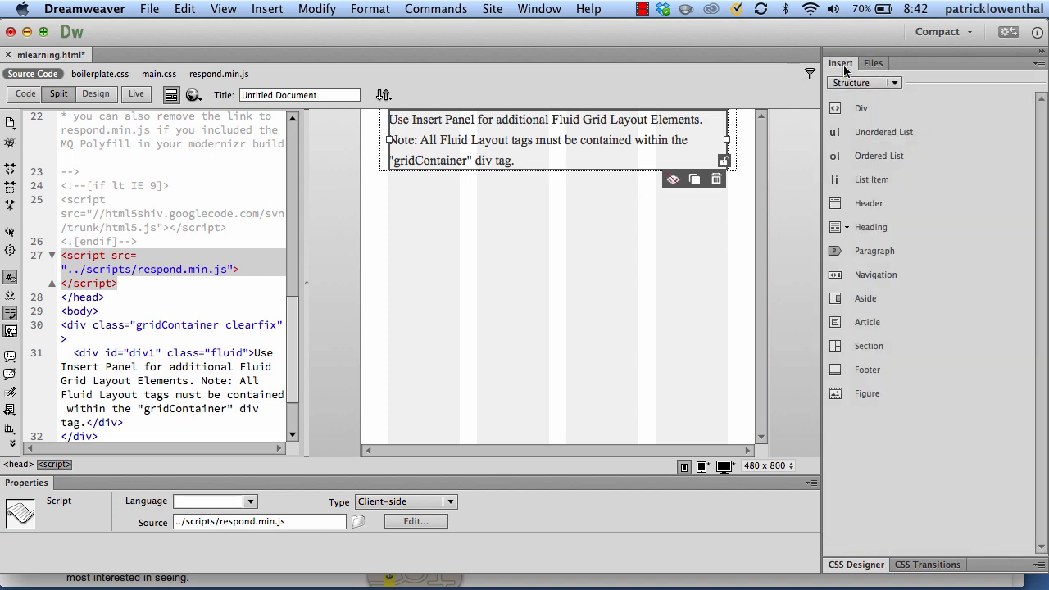
left_click(449, 138)
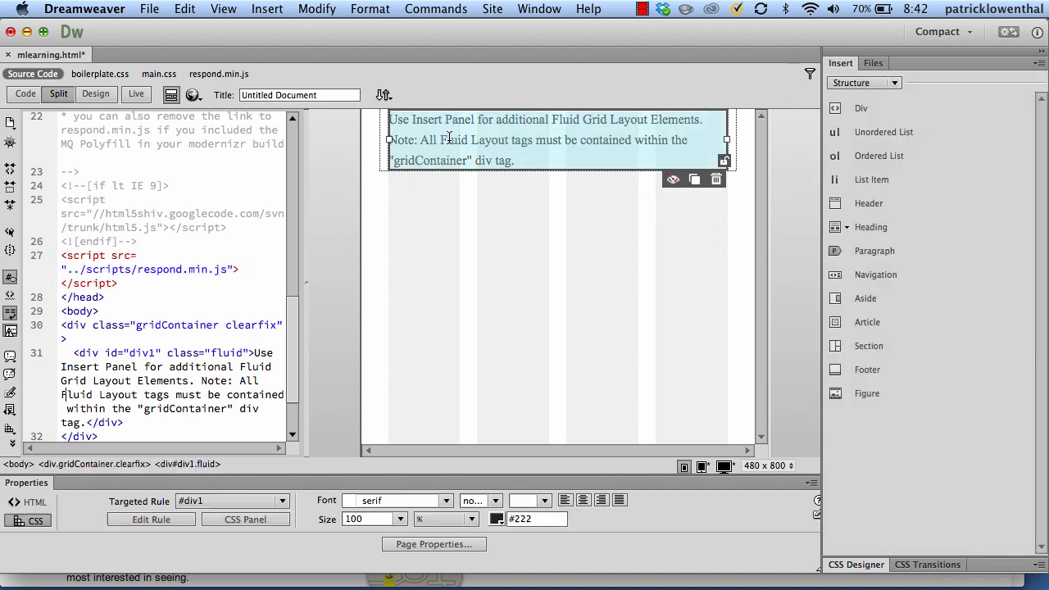
left_click(630, 155)
left_click_drag(543, 155, 401, 124)
type("ddd")
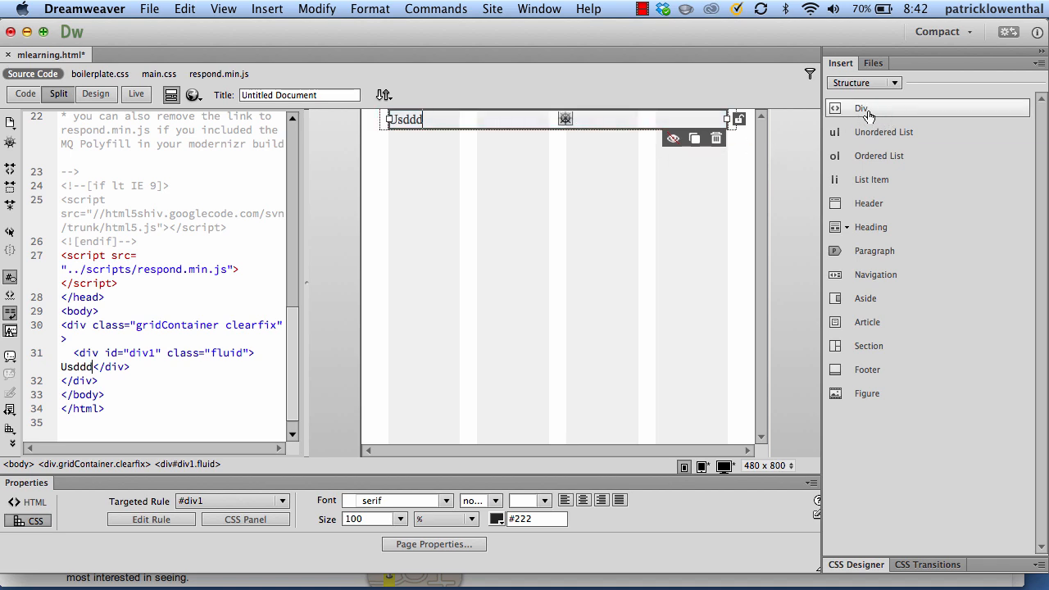
- Insert a fluid div with the ID header and shorten its placeholder text to "header" in quotation marks
left_click(867, 116)
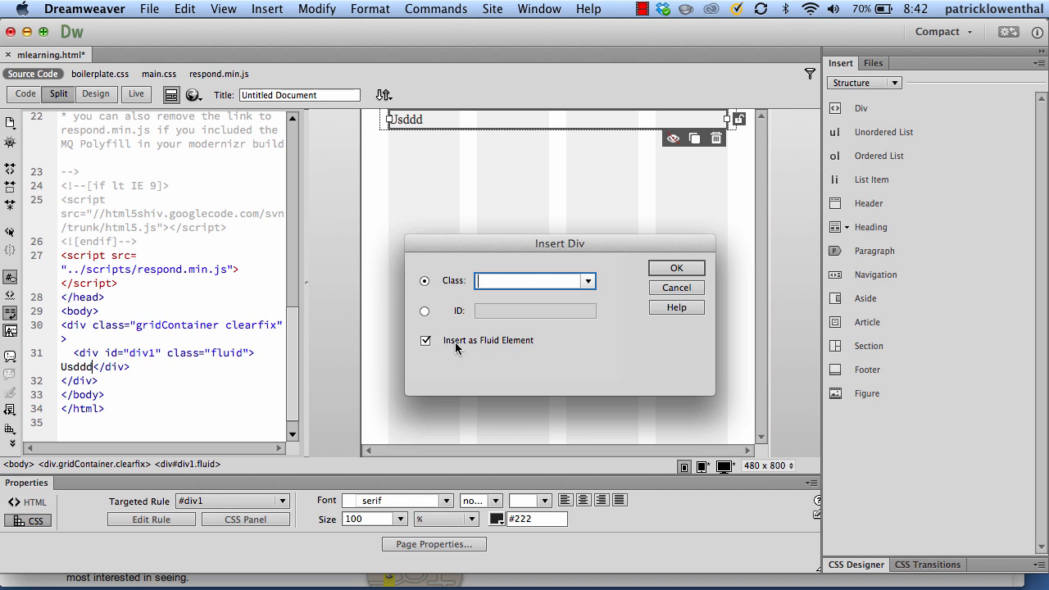
left_click(424, 312)
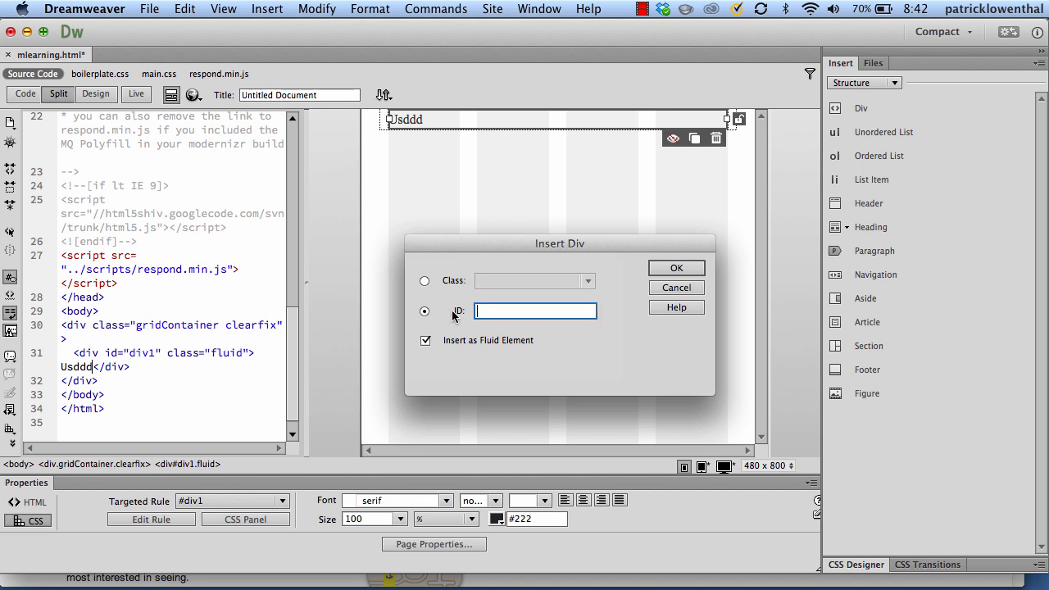
type("header")
left_click(674, 268)
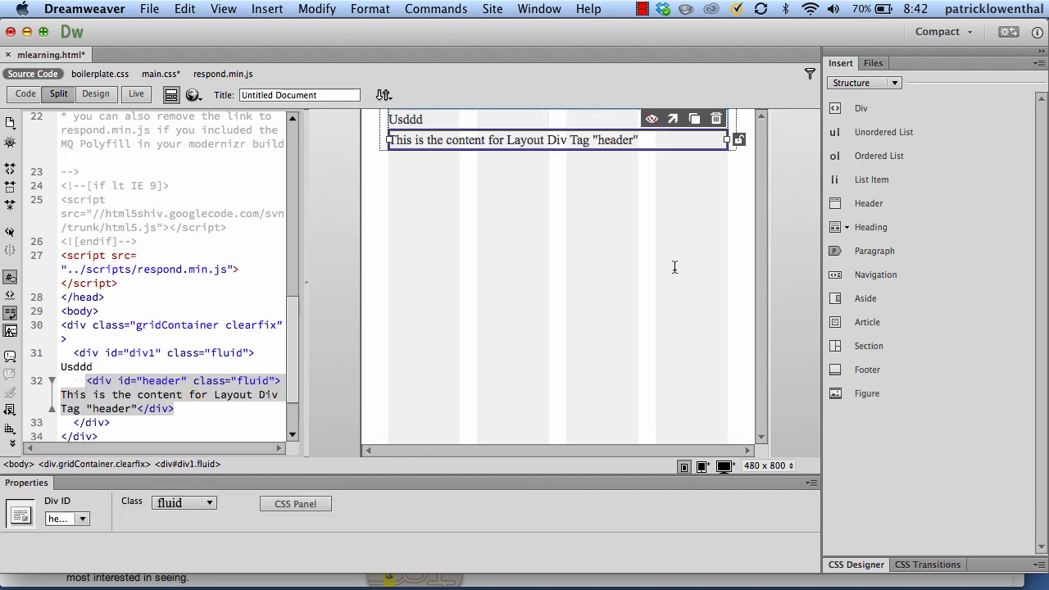
left_click_drag(592, 141, 393, 140)
key("BackSpace")
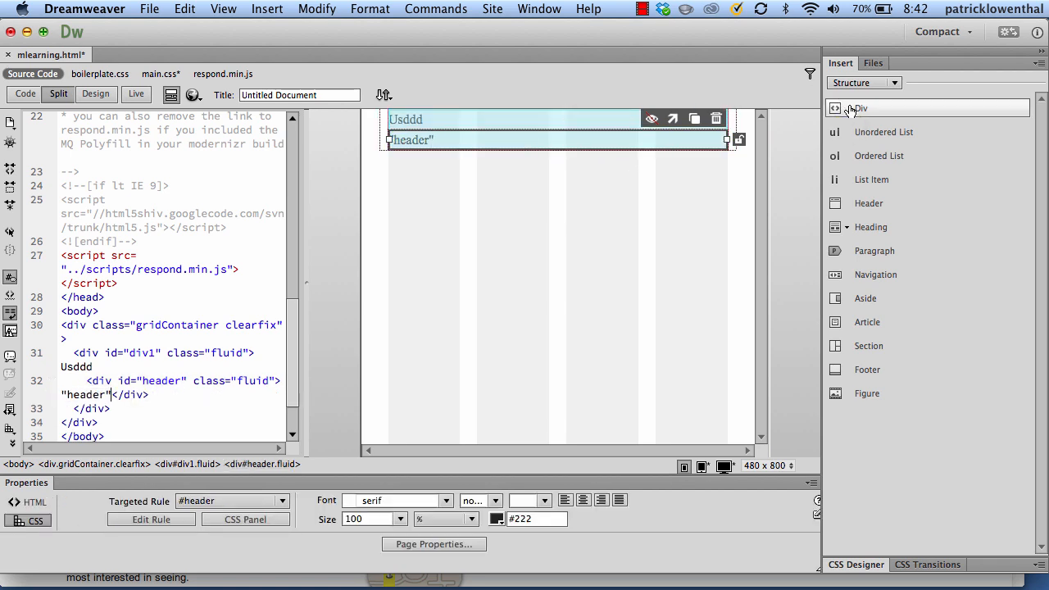
- Insert a fluid div with the ID mainContent and remove the placeholder text in front of the word mainContent
left_click(849, 109)
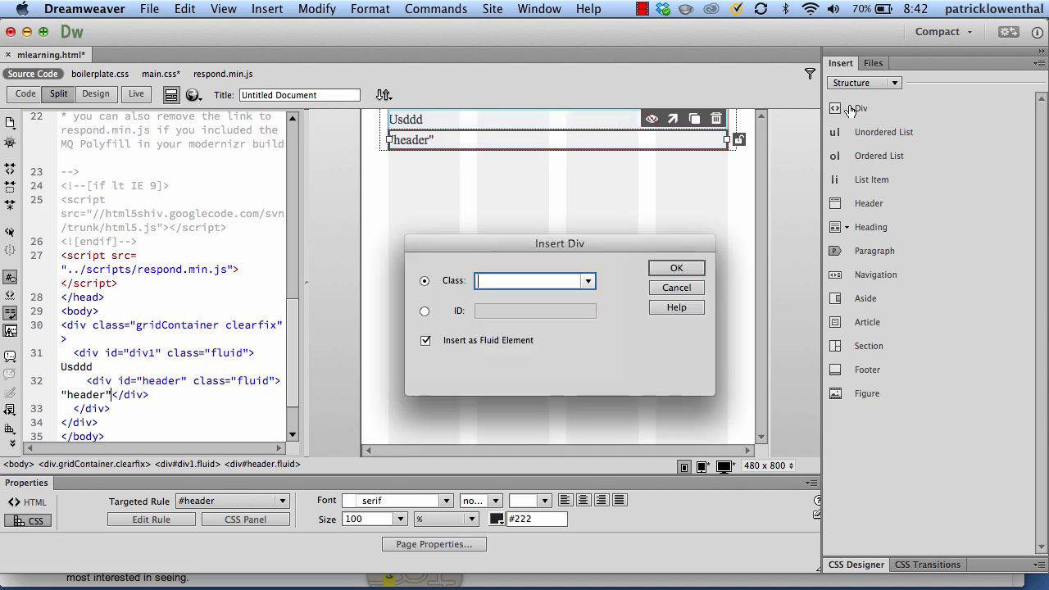
left_click(426, 312)
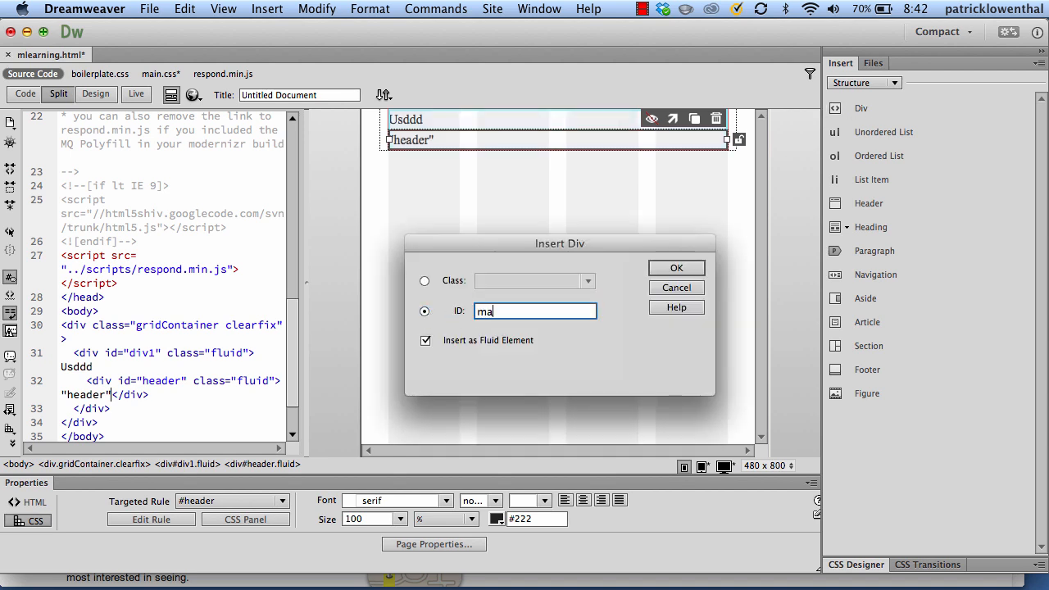
type("mainContent")
left_click(671, 269)
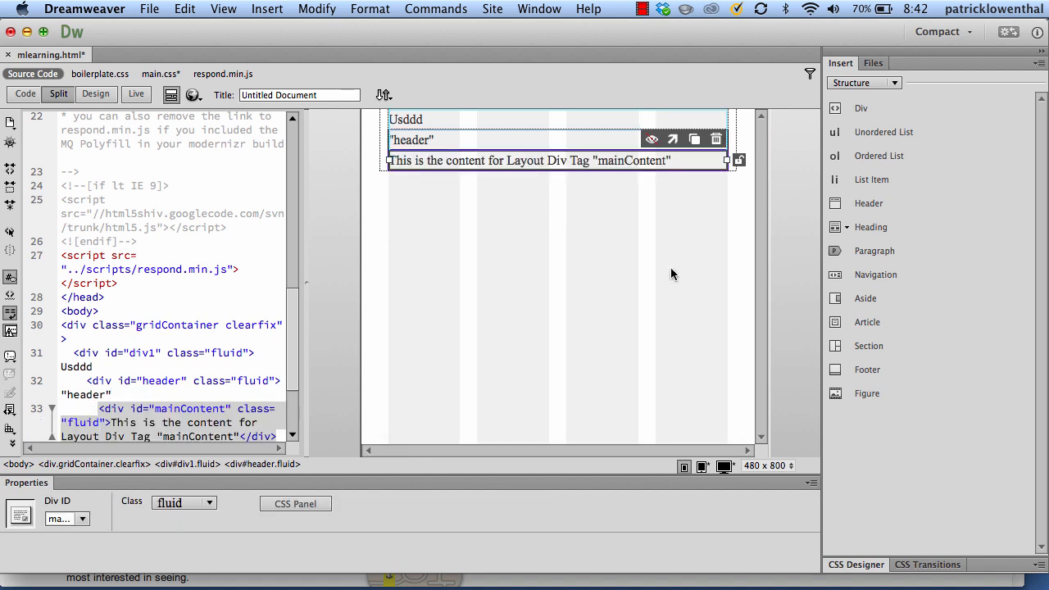
left_click_drag(592, 161, 392, 164)
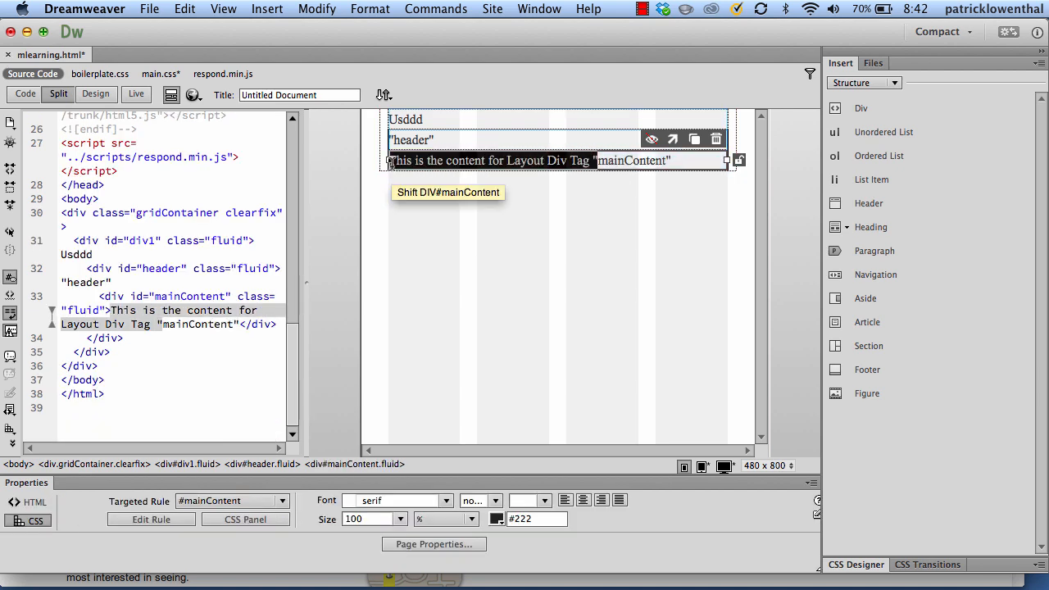
key("BackSpace")
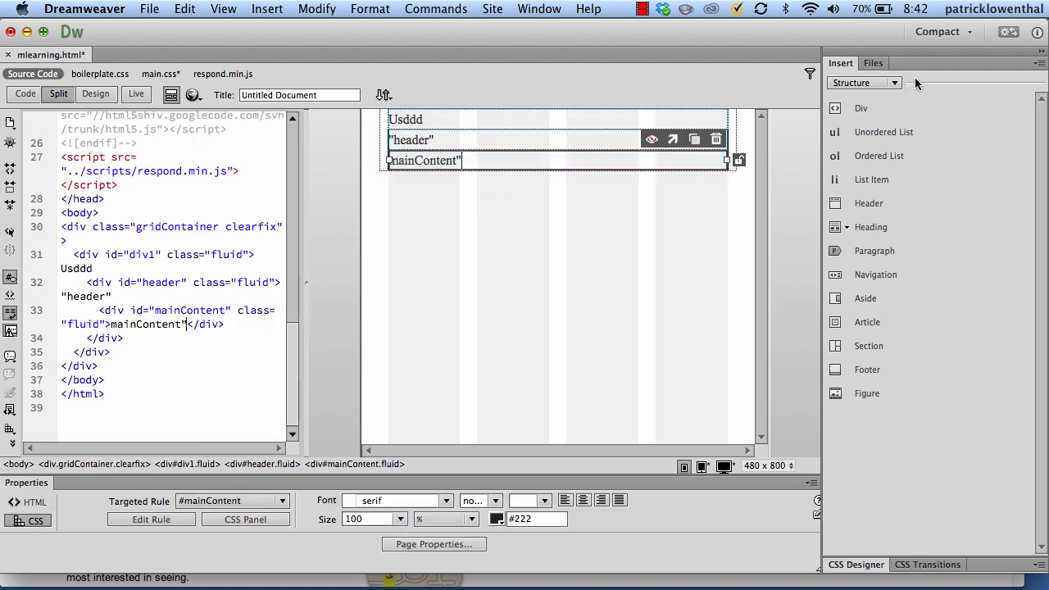
- Insert a fluid div with the ID footer after the mainContent text
left_click(869, 109)
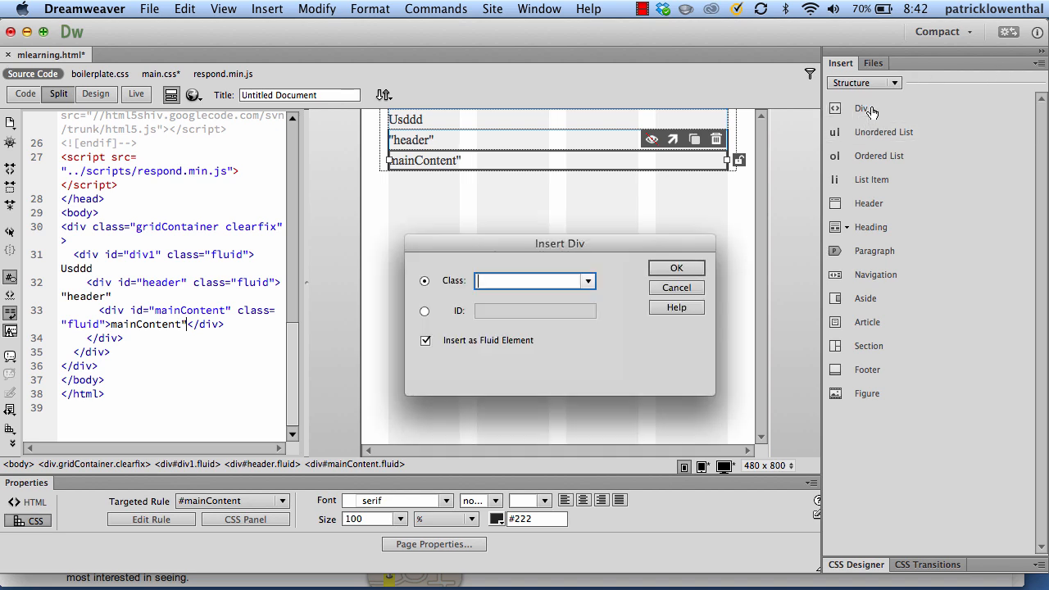
left_click(424, 312)
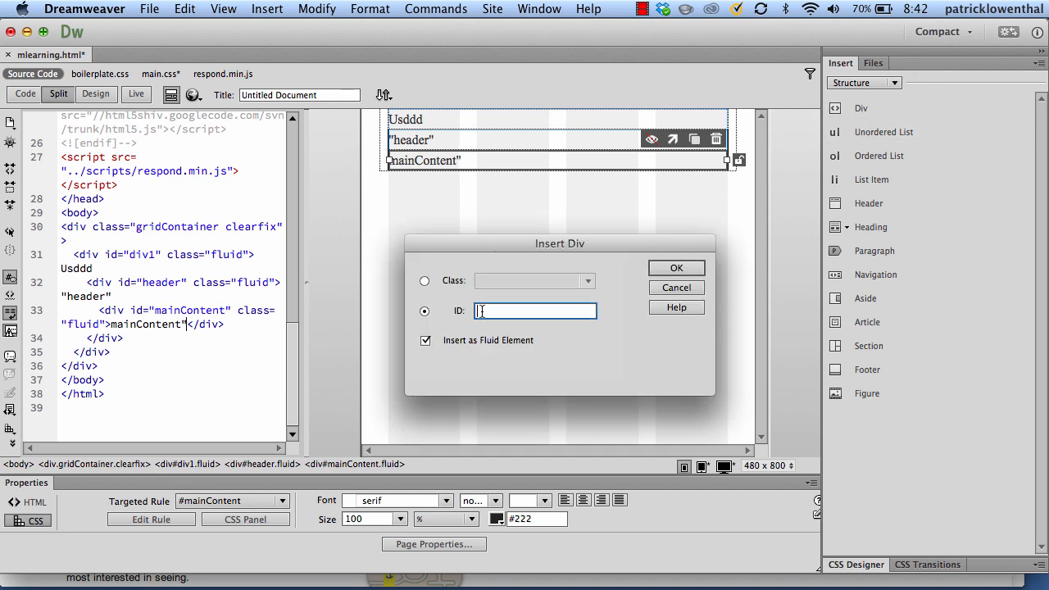
type("footer")
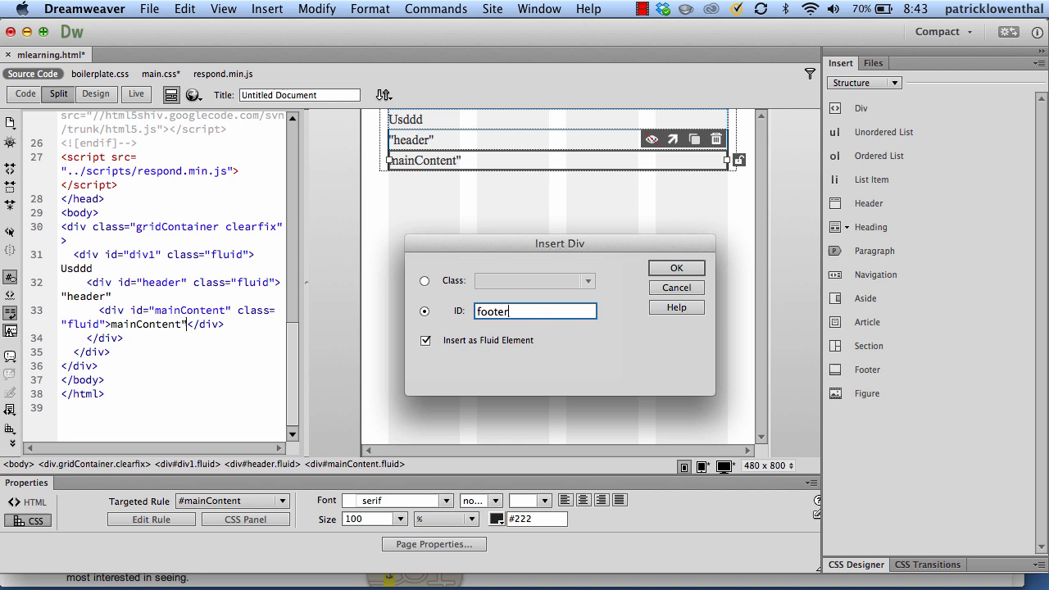
left_click(676, 271)
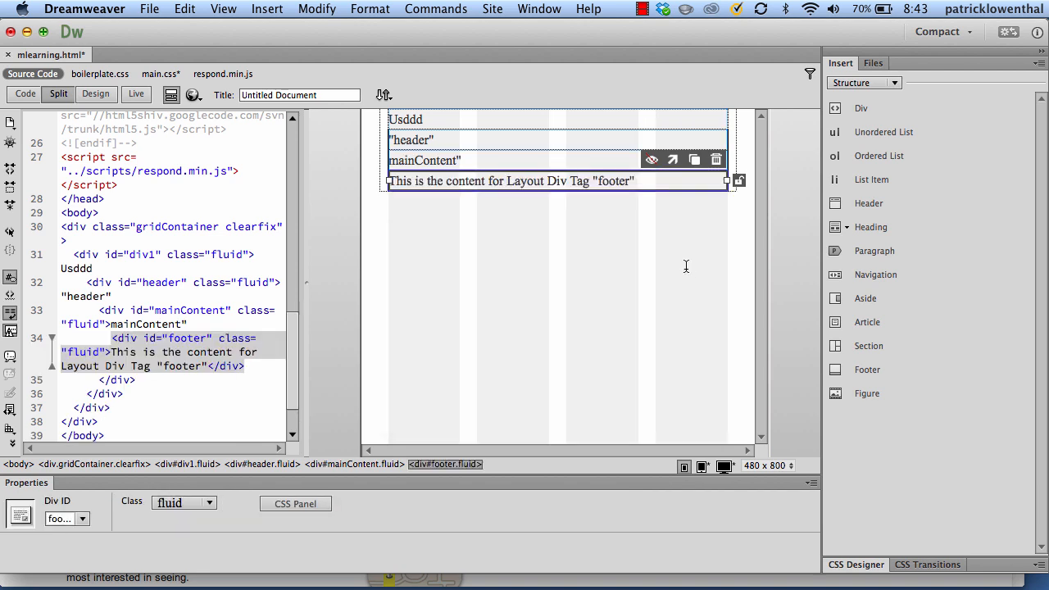
- Try to delete the div1 layout element together with its contents, and undo the deletion
left_click(418, 119)
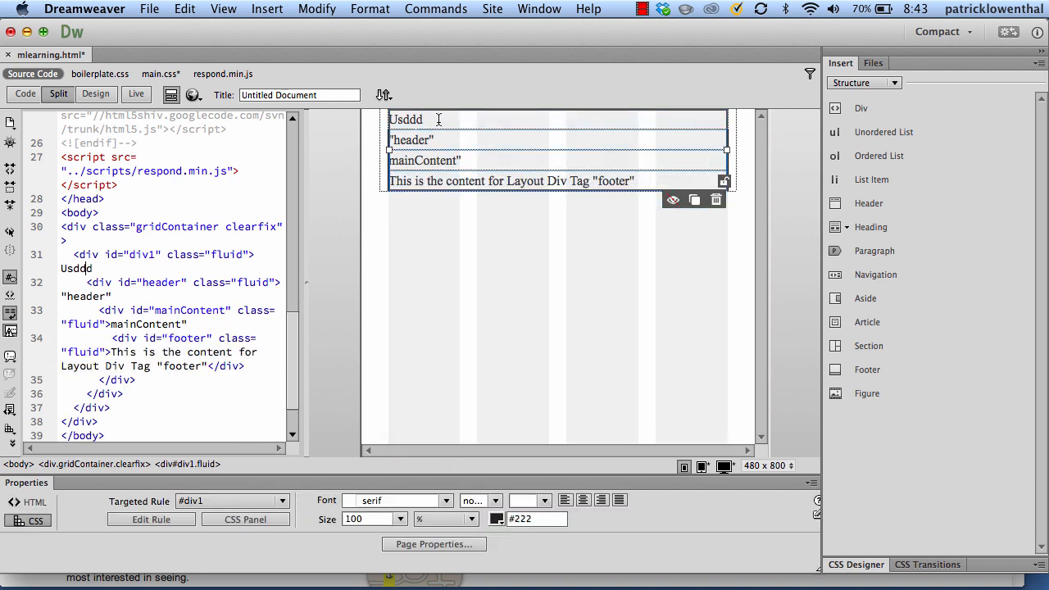
left_click(715, 200)
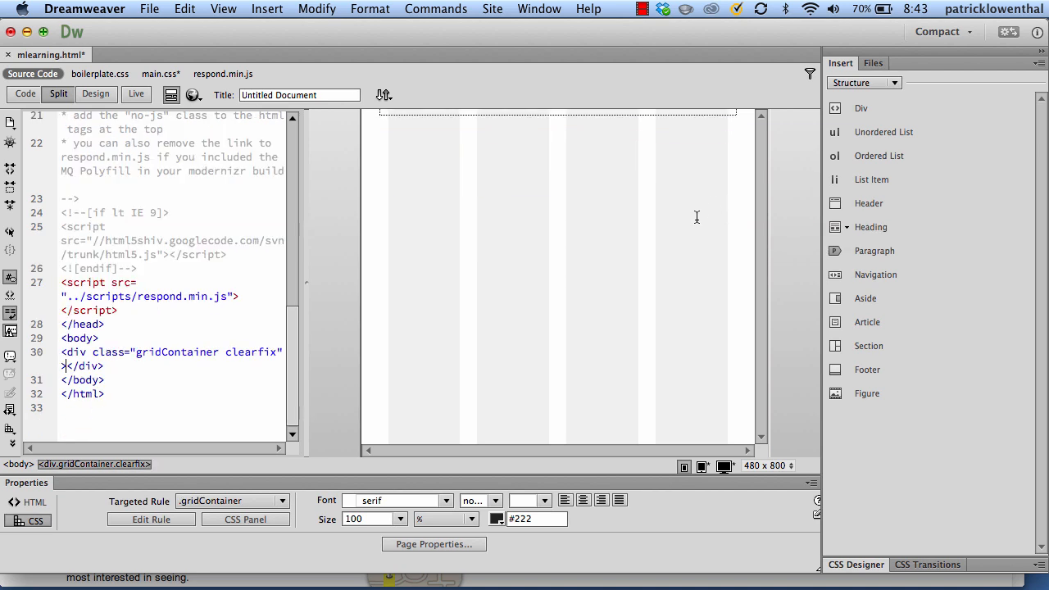
key("super+z")
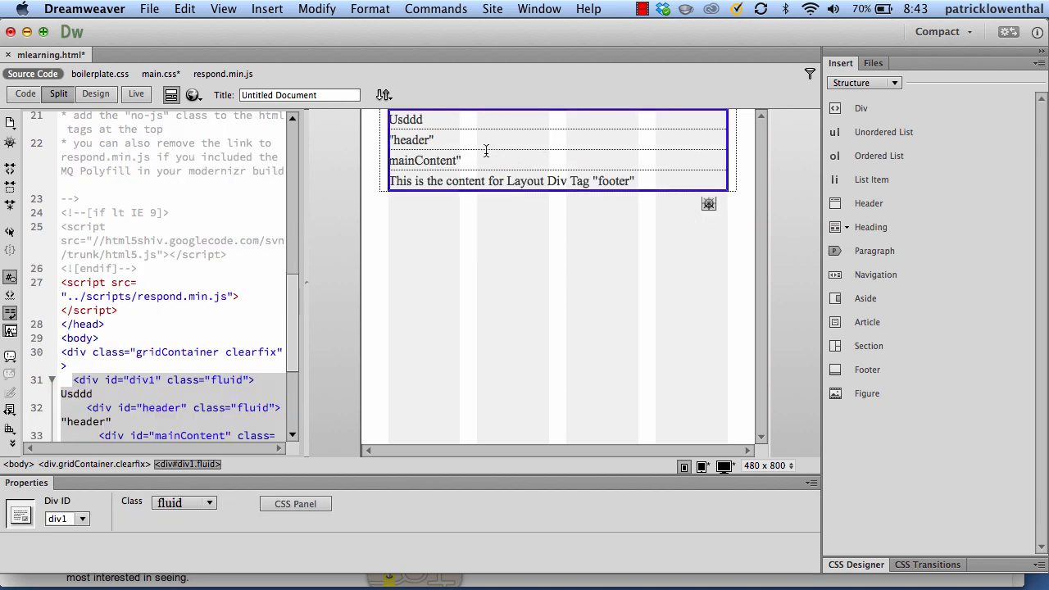
- Examine how the div1, header, mainContent and footer elements are nested in the page's source code
left_click(456, 120)
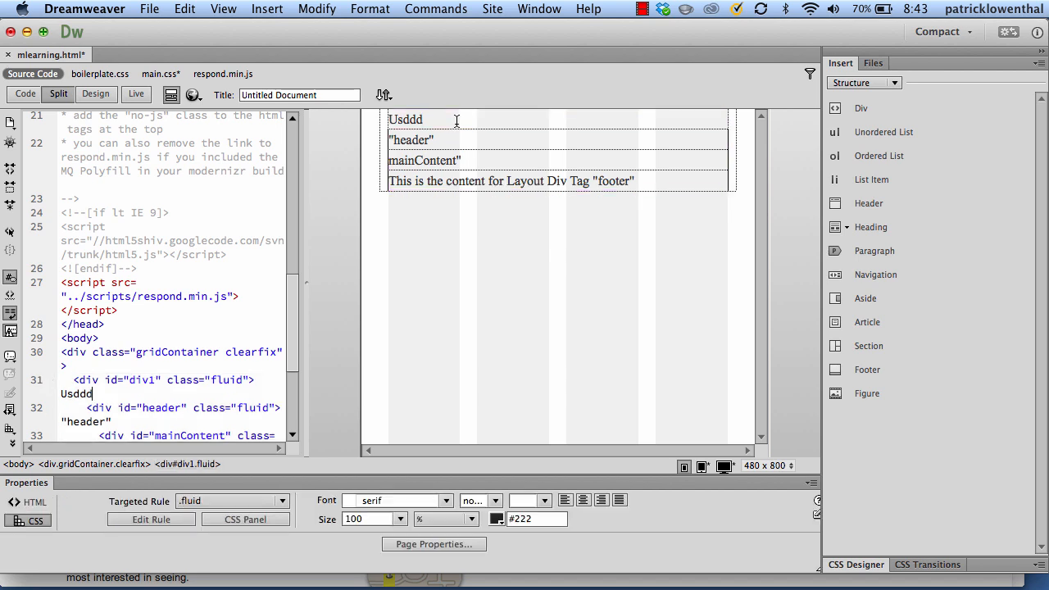
left_click(207, 465)
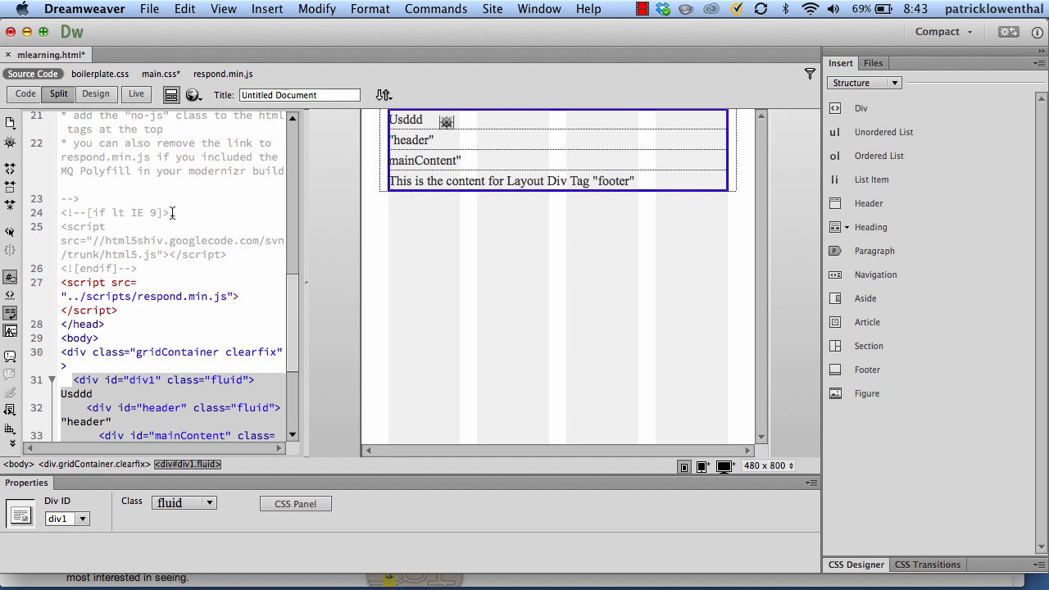
left_click(244, 296)
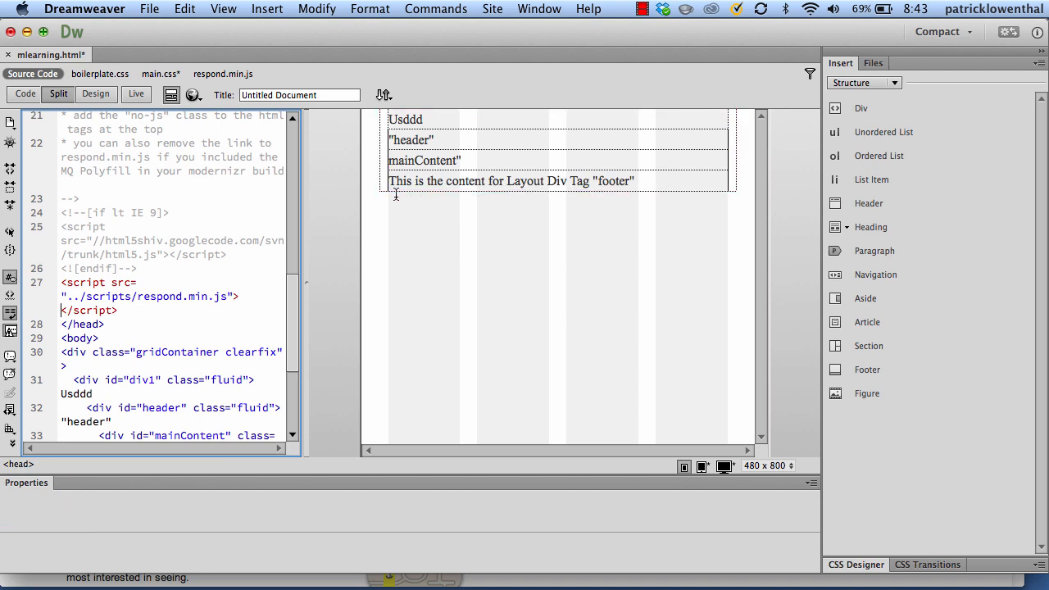
scroll(222, 247, "down", 3)
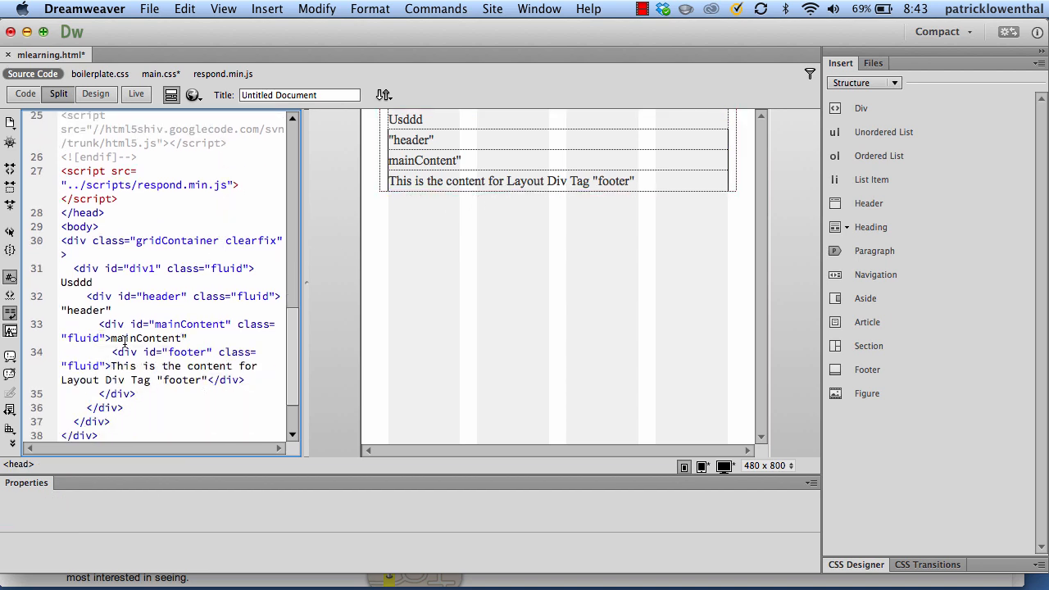
scroll(125, 343, "down", 1)
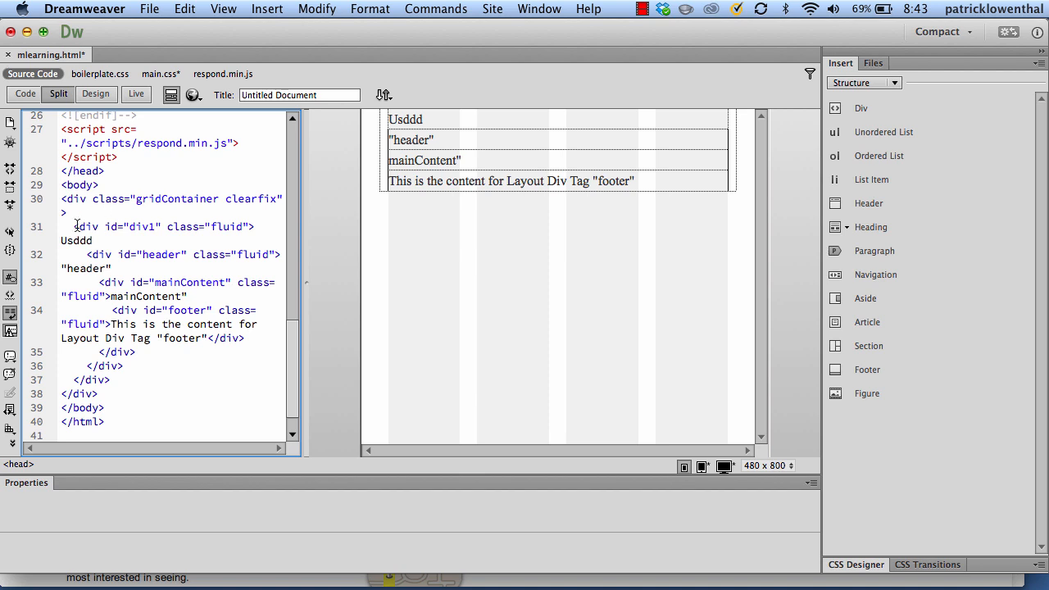
left_click_drag(74, 227, 97, 240)
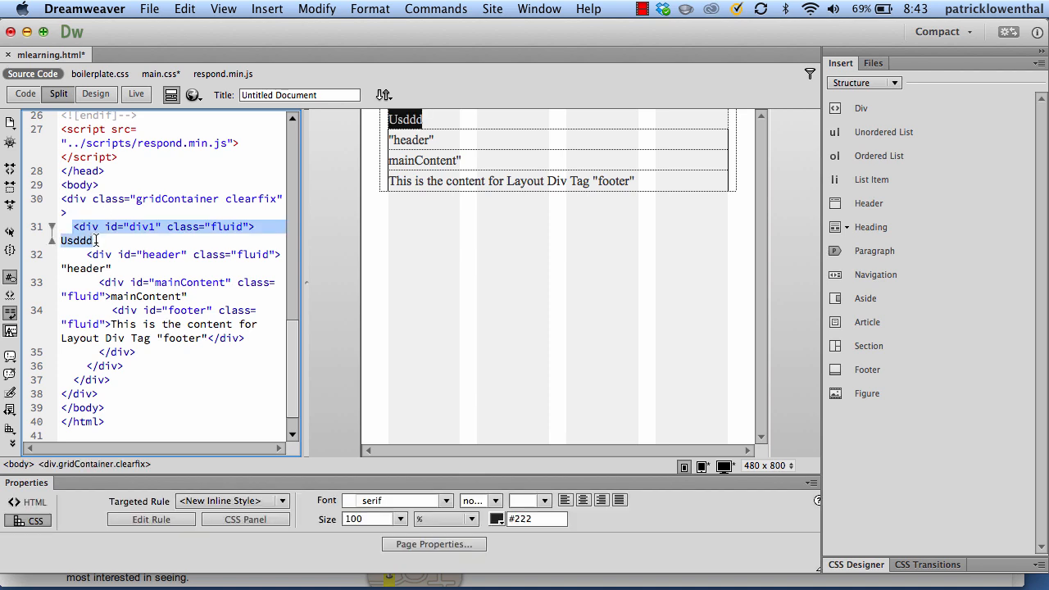
left_click(142, 256)
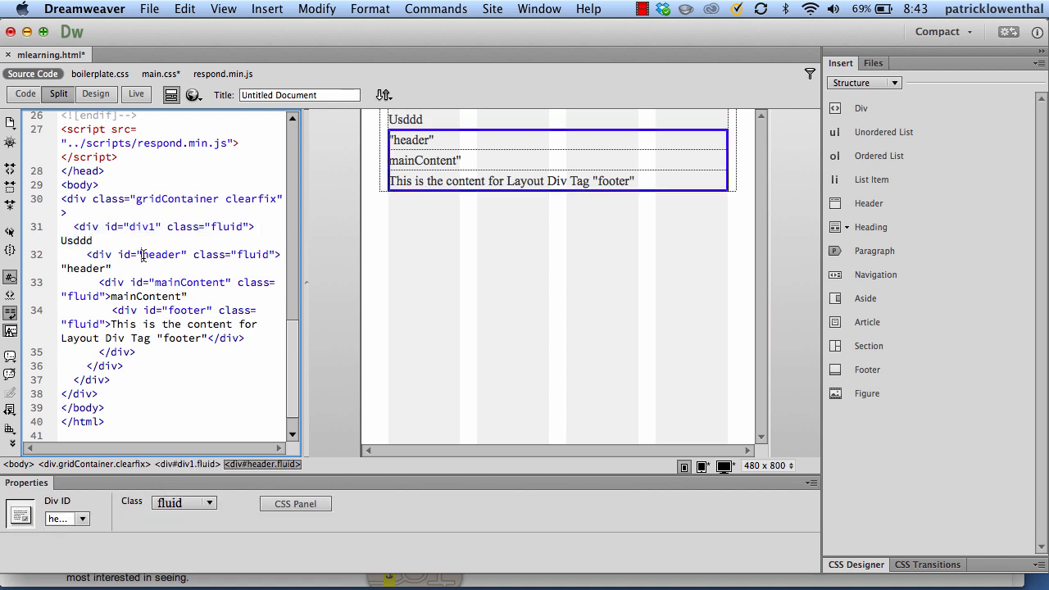
- Undo the footer, mainContent and header insertions and the text edits, back to the original placeholder text of div1
key("super+z")
key("super+z")
key("super+z")
key("super+z")
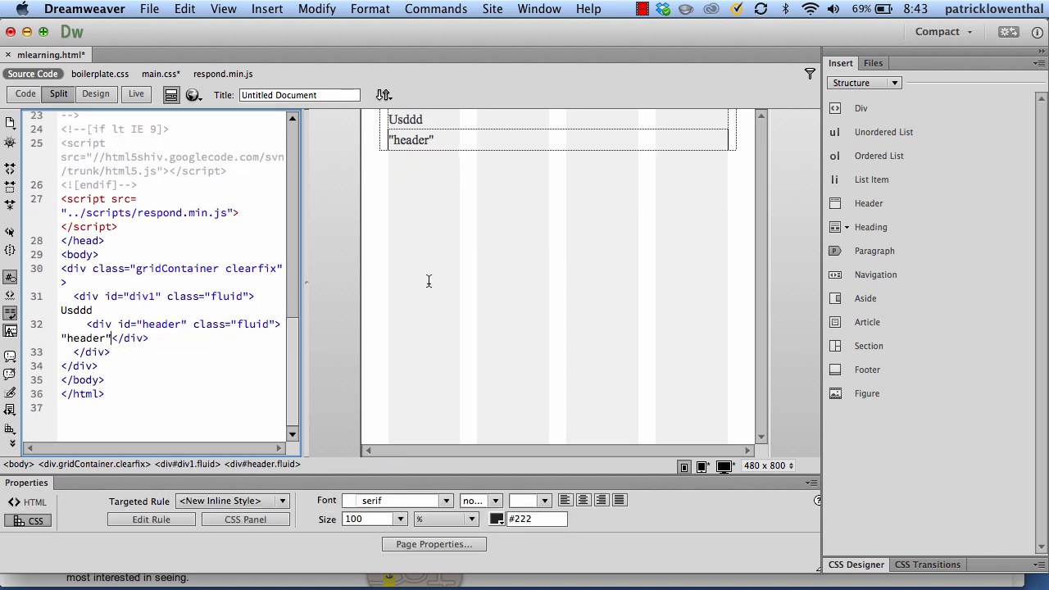
key("super+z")
key("super+z")
key("super+z")
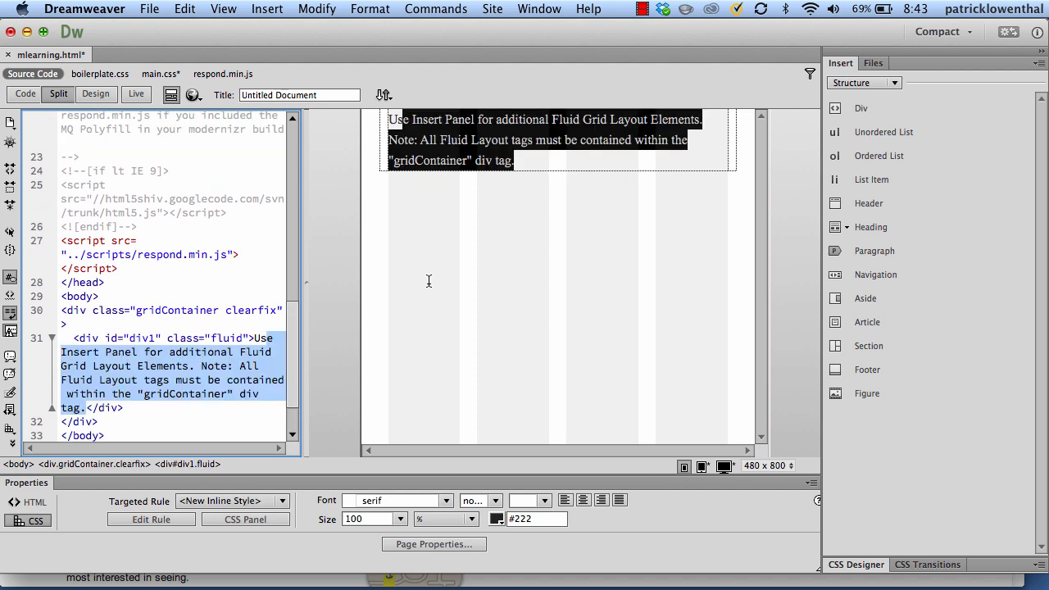
left_click(559, 268)
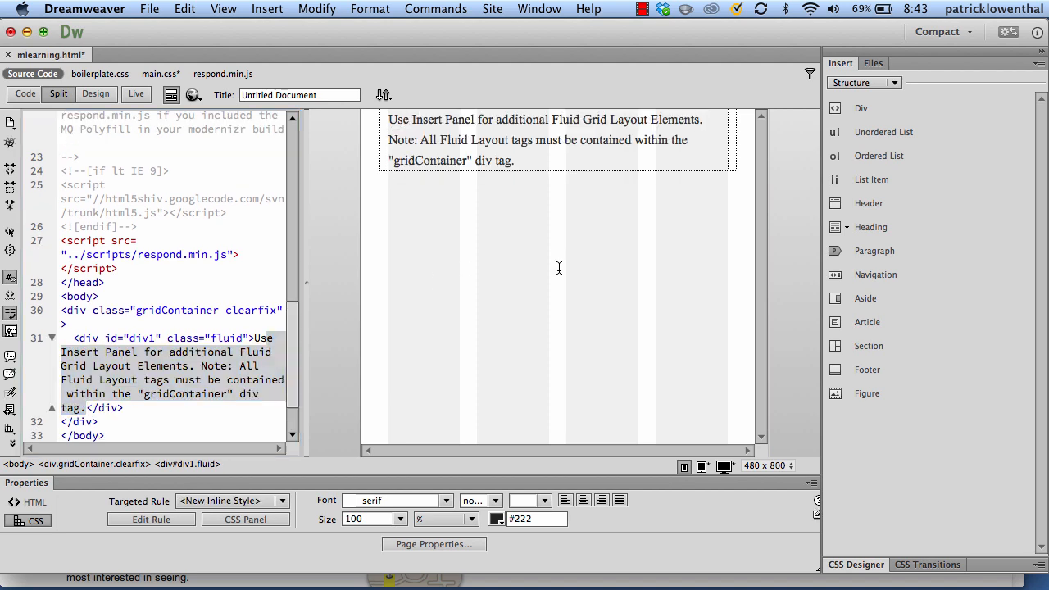
left_click(518, 171)
left_click_drag(517, 162, 397, 120)
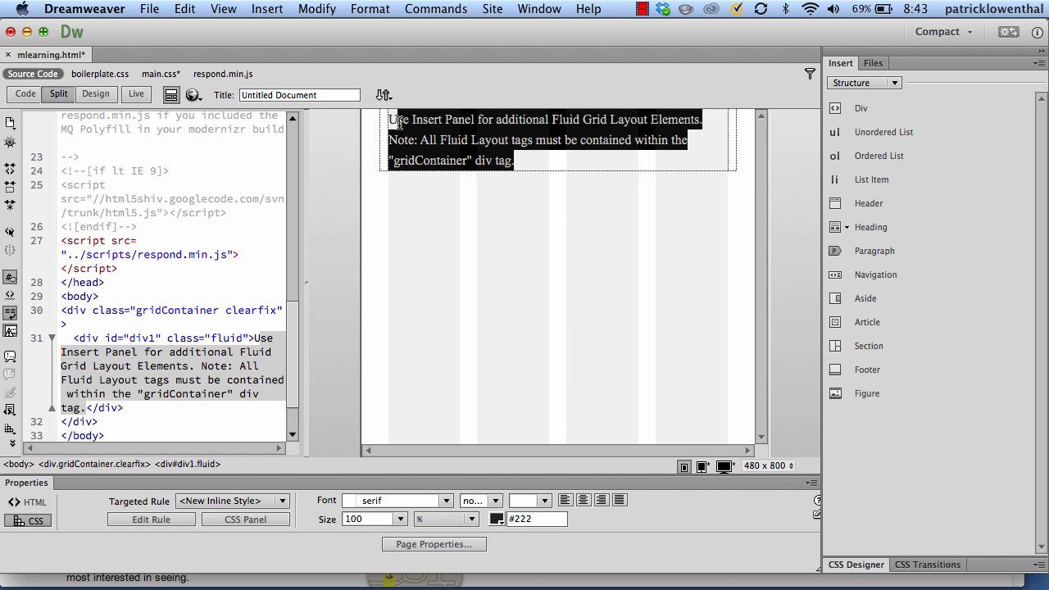
left_click(499, 253)
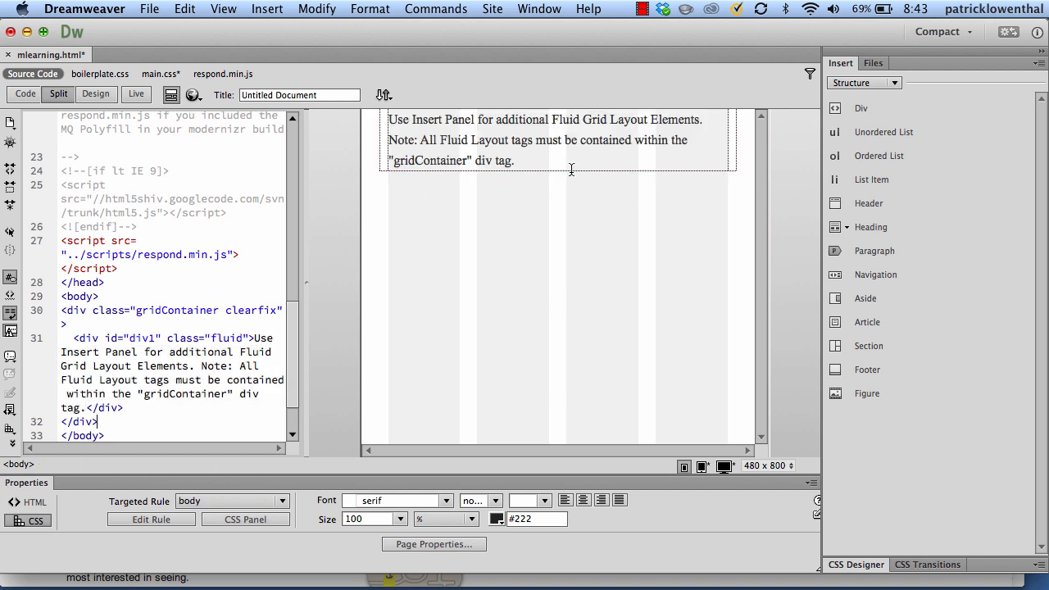
left_click(592, 141)
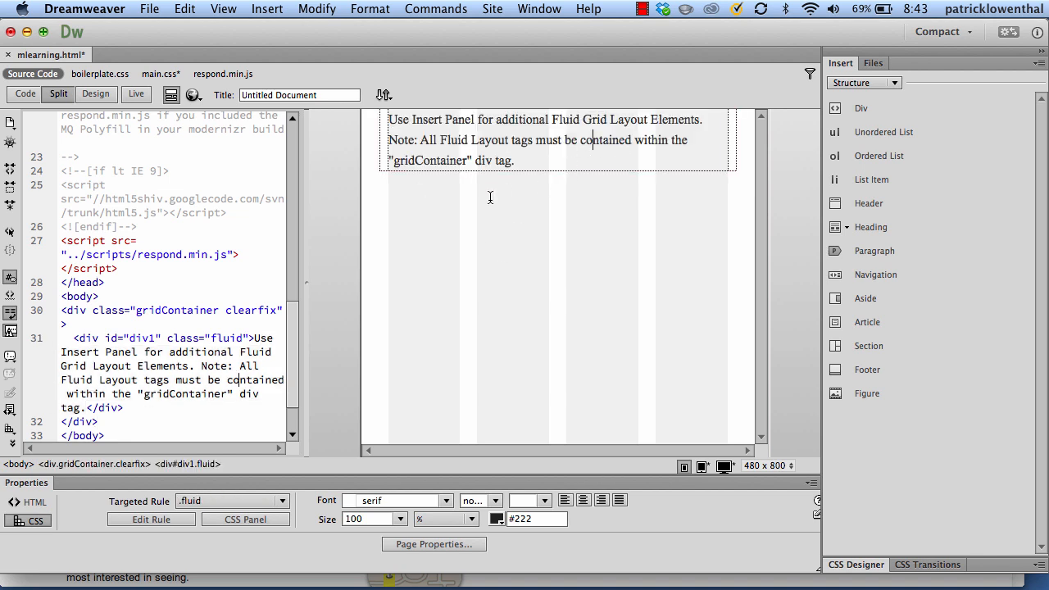
- Delete the entire div1 element, including its tags and placeholder text, from the gridContainer div in the code
left_click(250, 310)
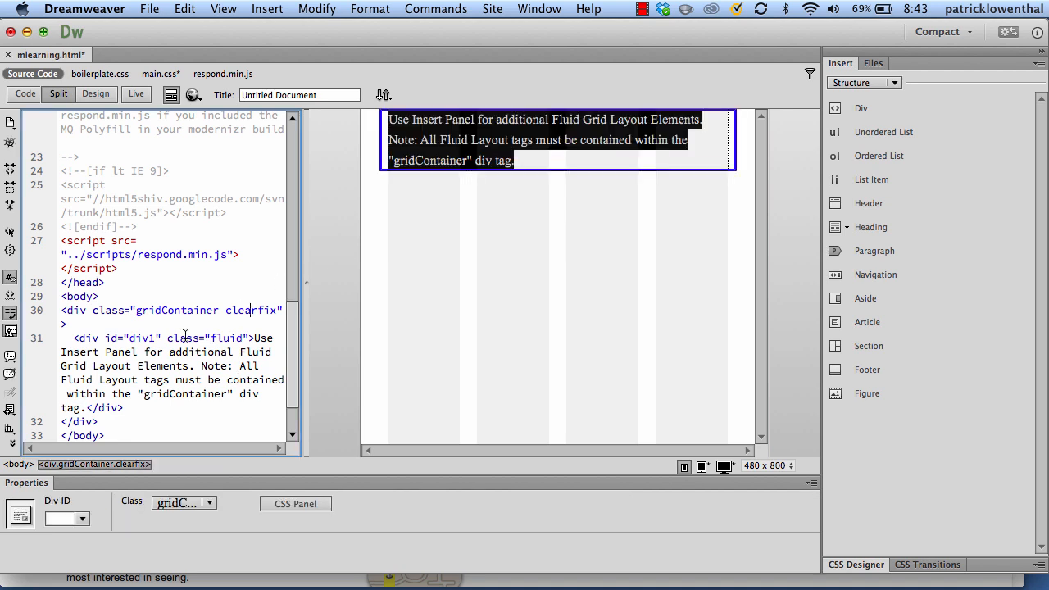
scroll(94, 319, "down", 3)
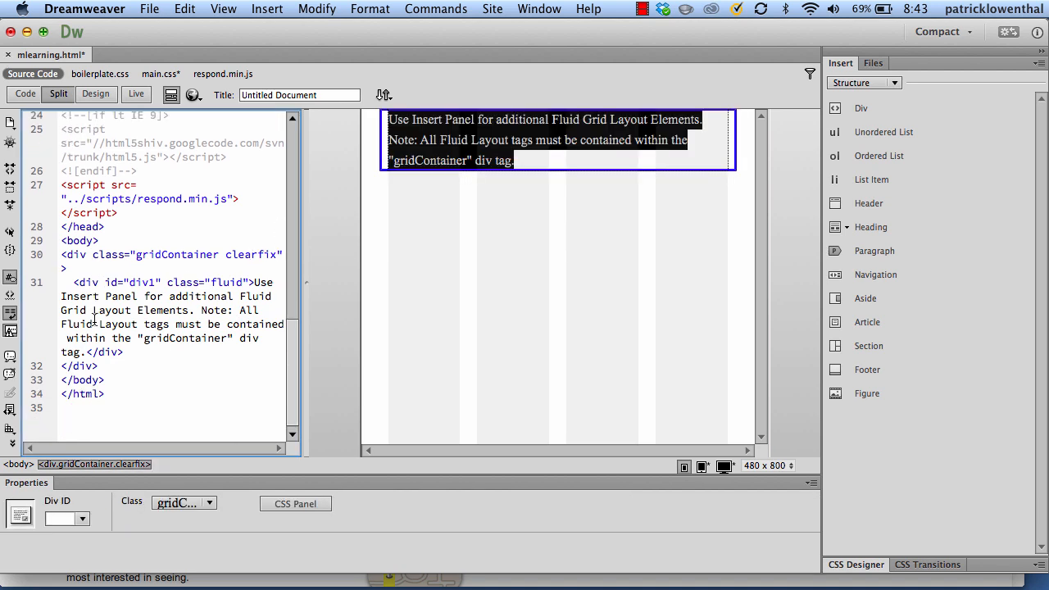
left_click_drag(127, 351, 51, 287)
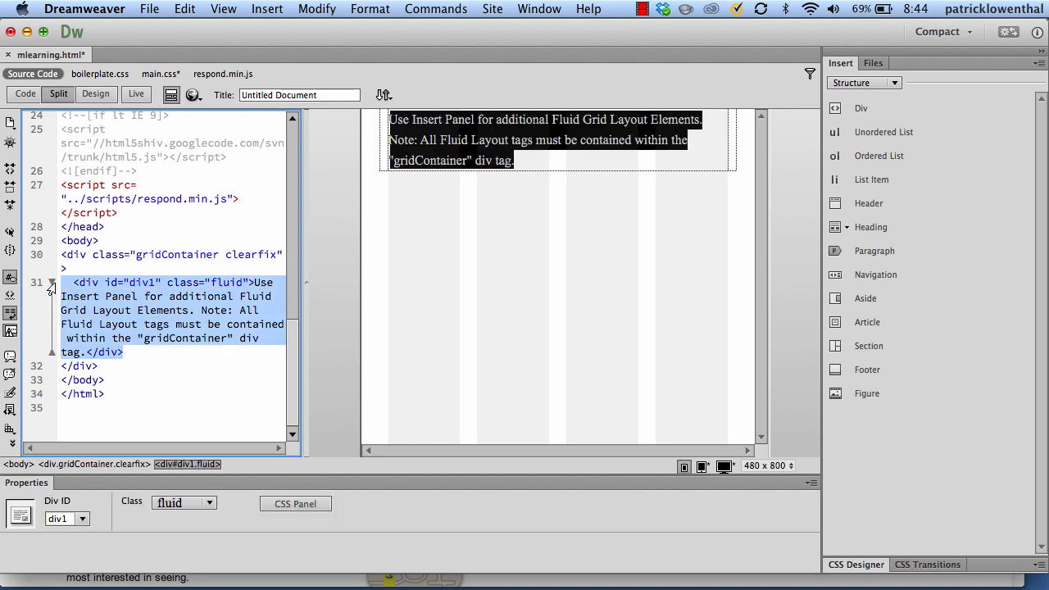
key("BackSpace")
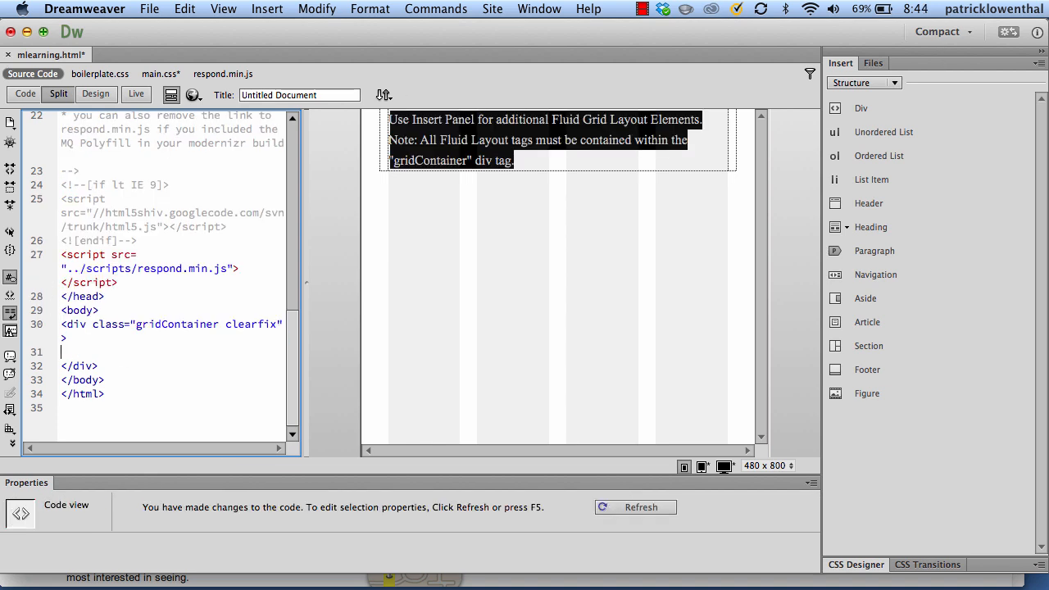
- Insert a fluid div with the ID header on the empty line inside the gridContainer div
left_click(859, 108)
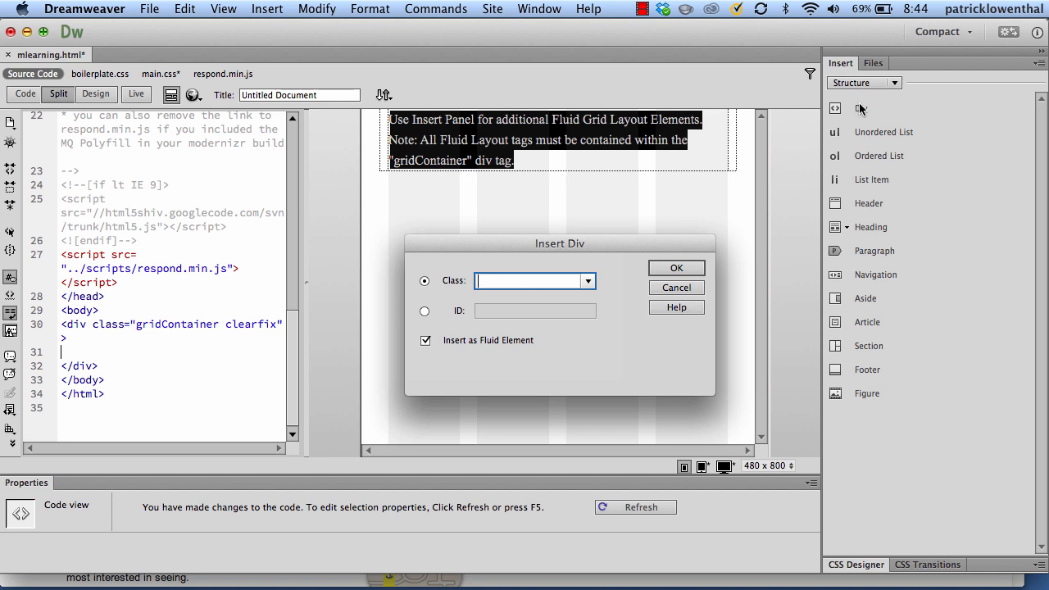
left_click(425, 312)
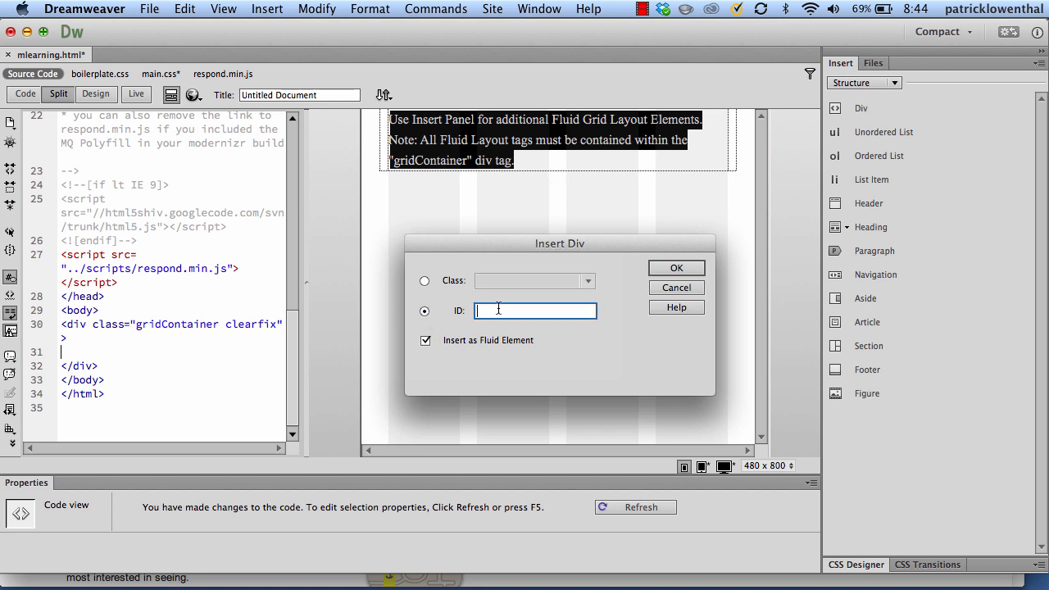
type("header")
key("Return")
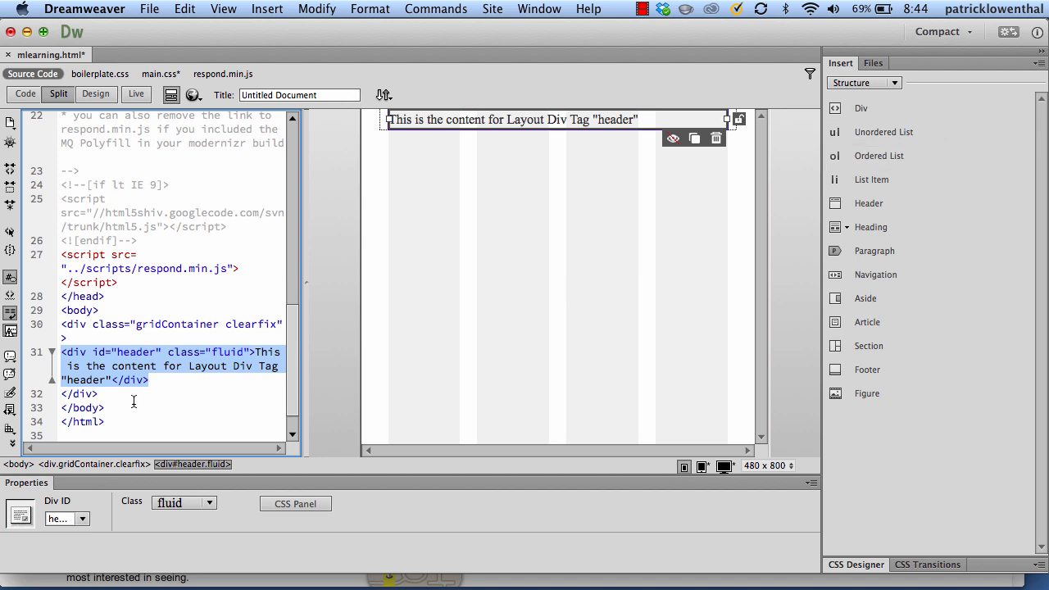
- Insert a fluid div with the ID mainContent directly after the header div's closing tag in the code
left_click(157, 381)
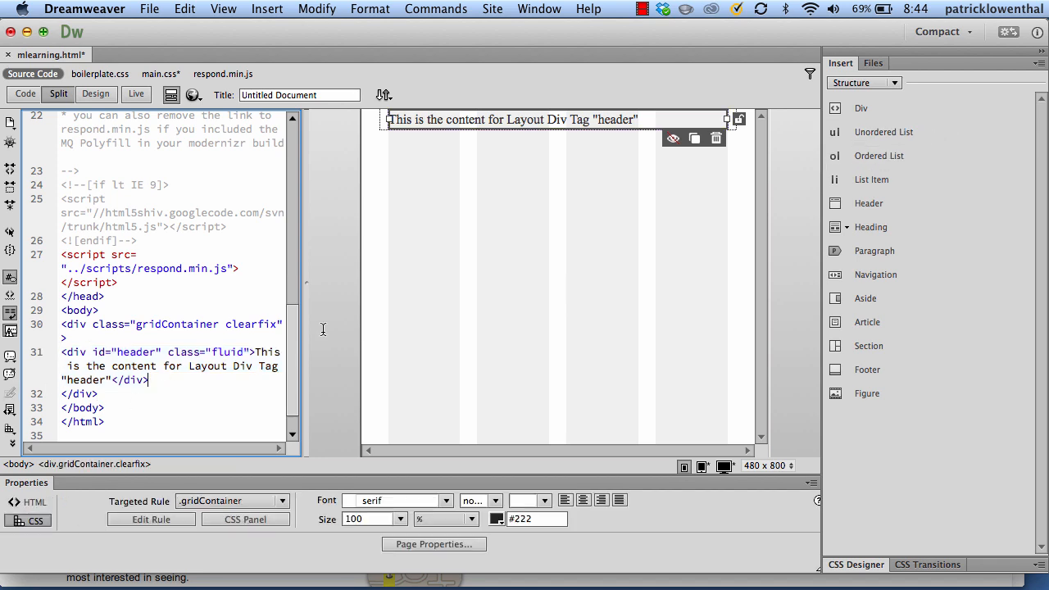
left_click(860, 111)
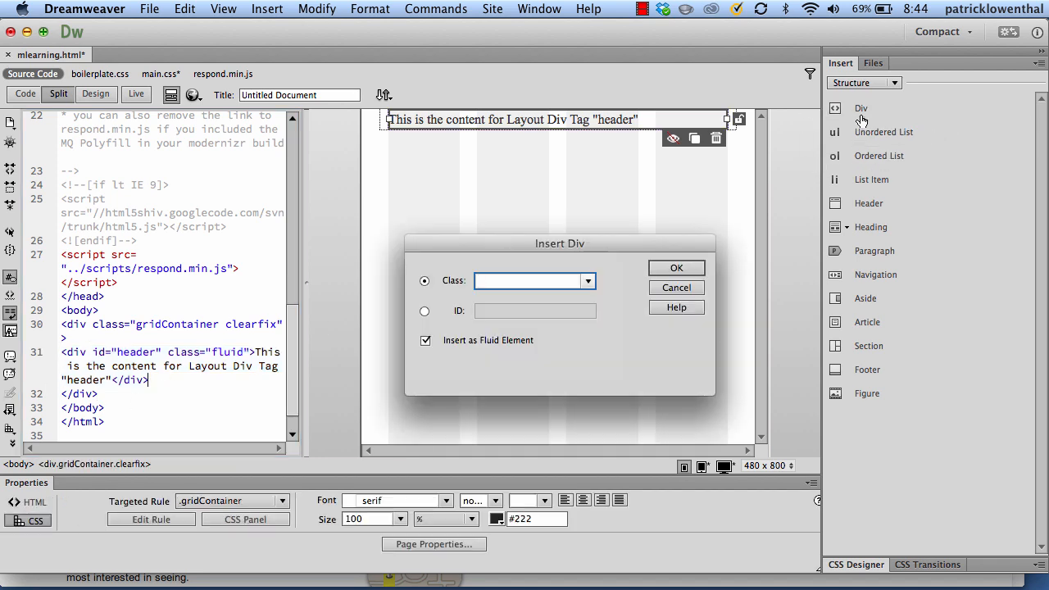
left_click(425, 310)
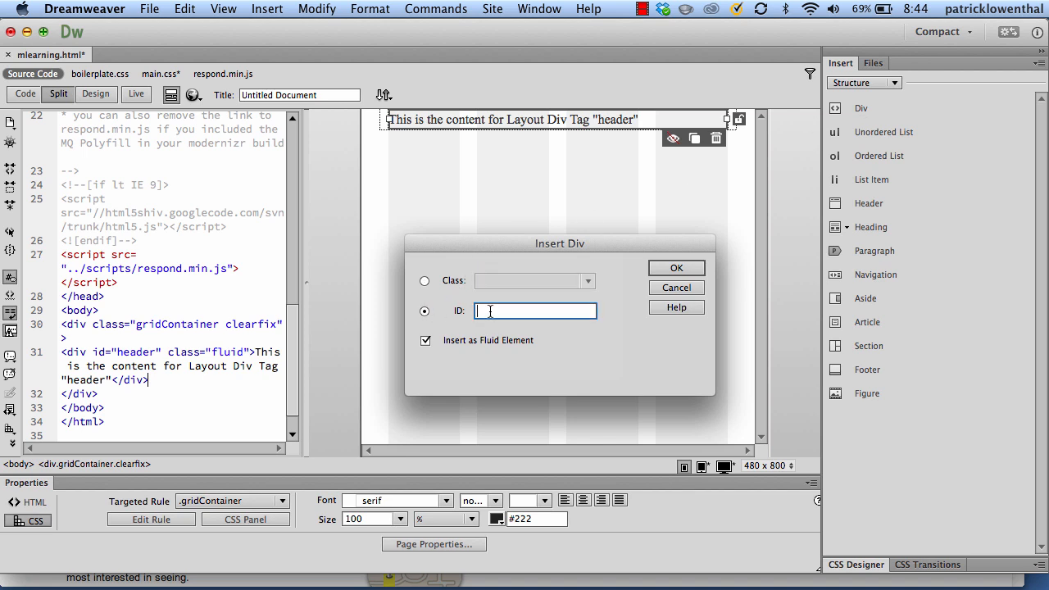
type("mainContent")
key("Return")
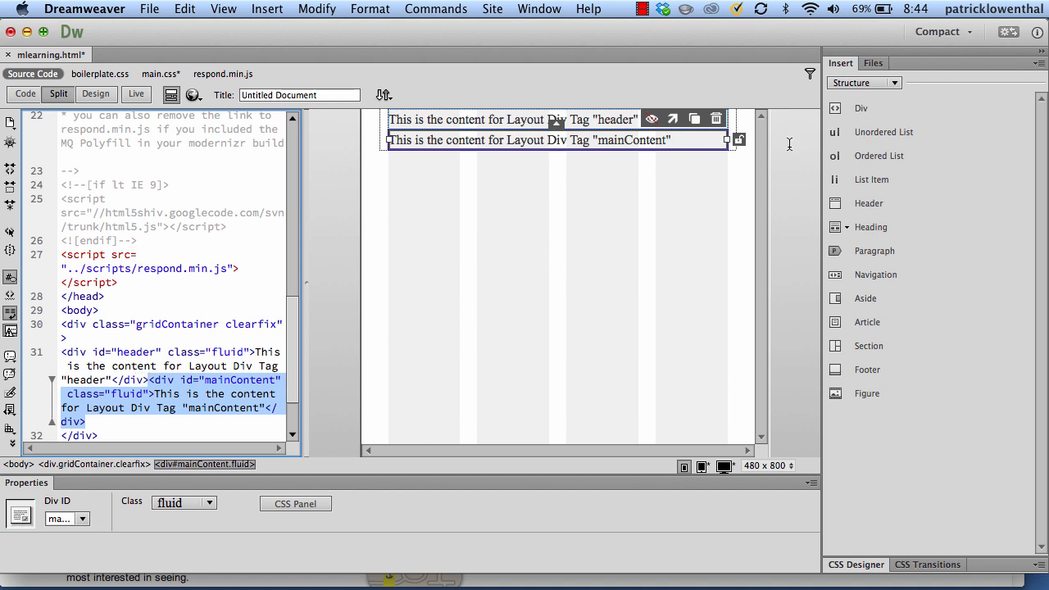
- Insert a fluid div with the ID callout directly after the mainContent div's closing tag in the code
left_click(115, 416)
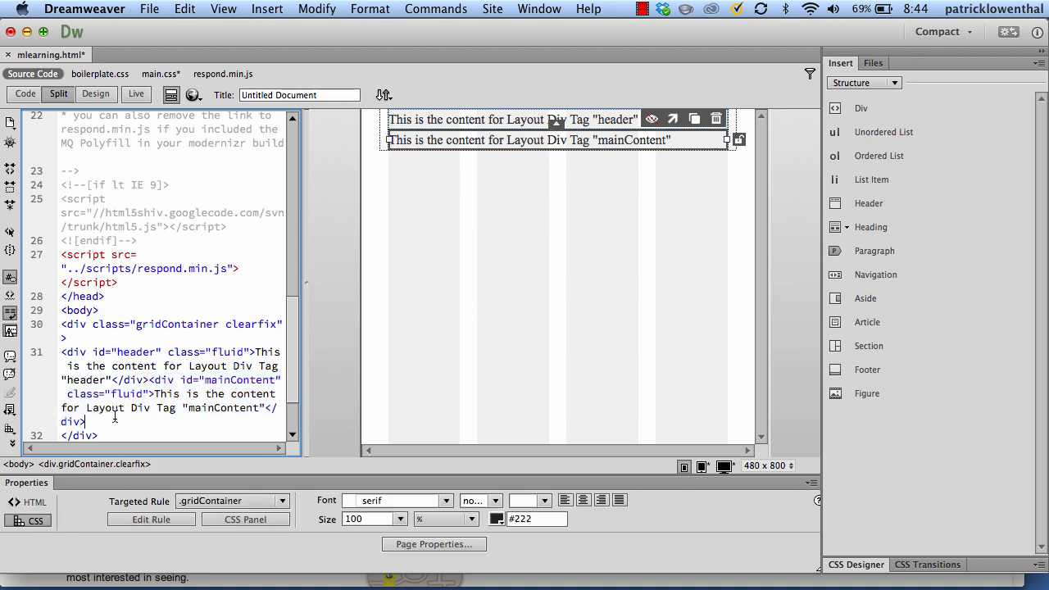
left_click(878, 110)
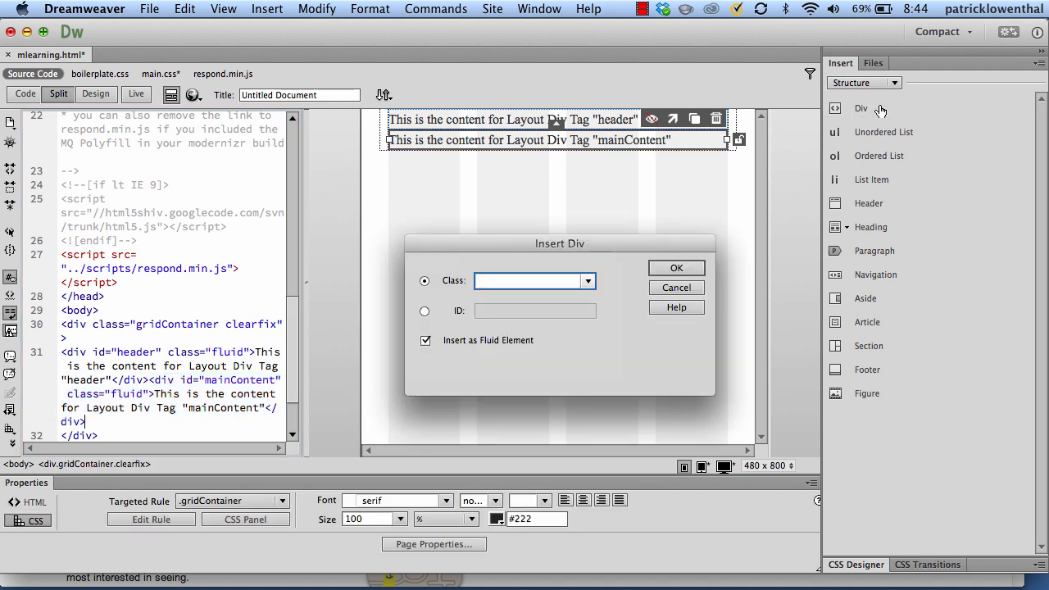
left_click(423, 310)
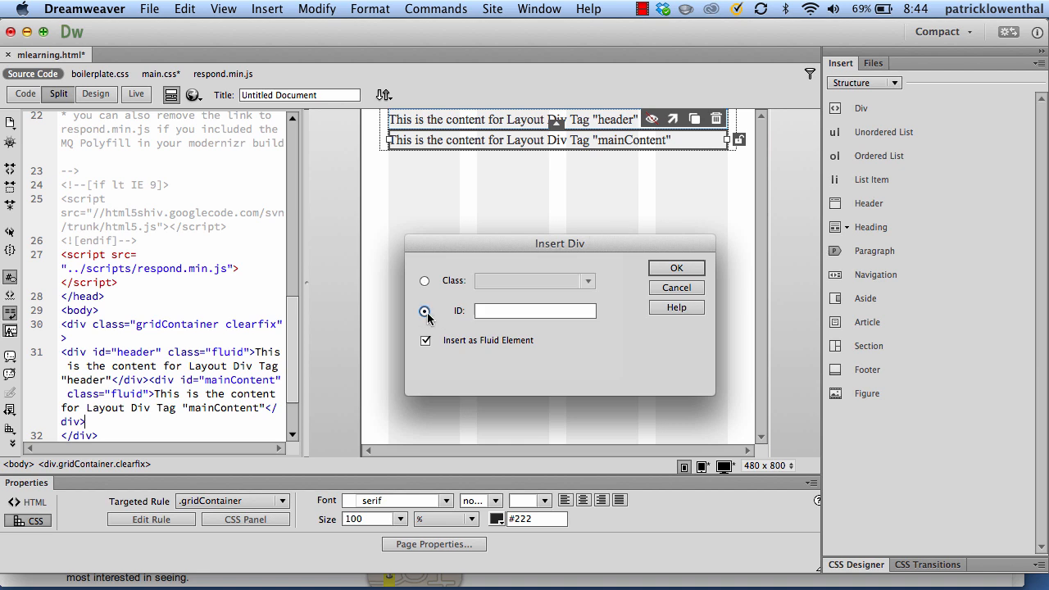
left_click(480, 311)
type("call")
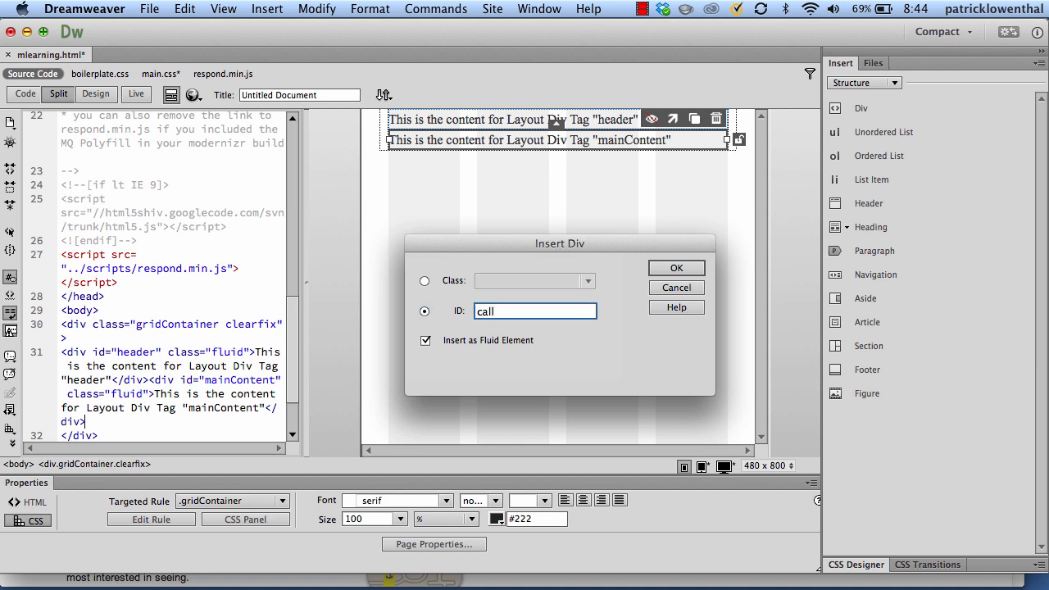
type("out")
left_click(655, 268)
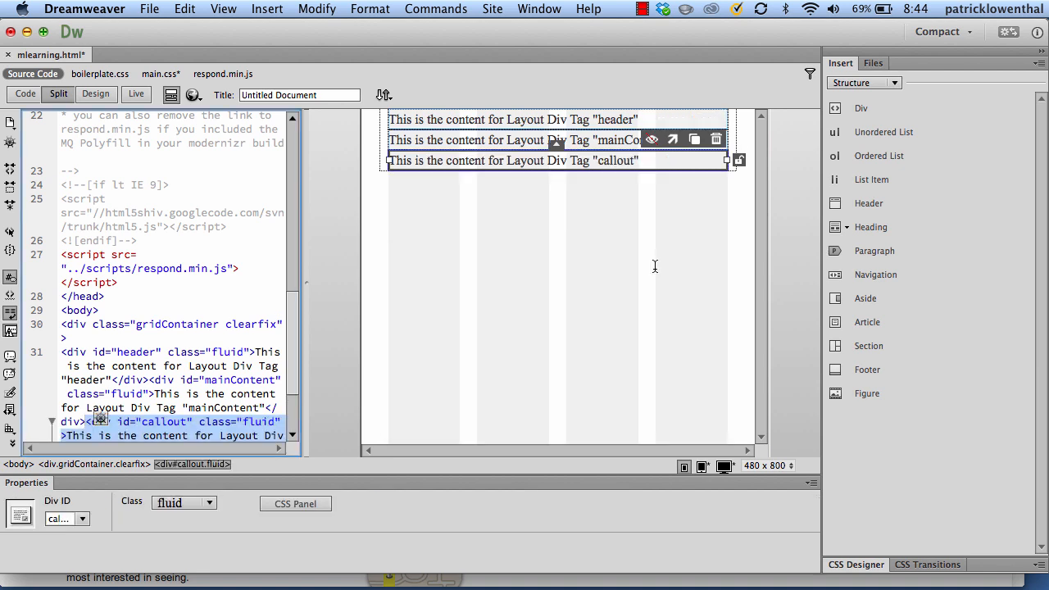
- Insert a fluid div with the ID footer directly after the callout div's closing tag in the code
scroll(75, 431, "down", 3)
left_click(201, 354)
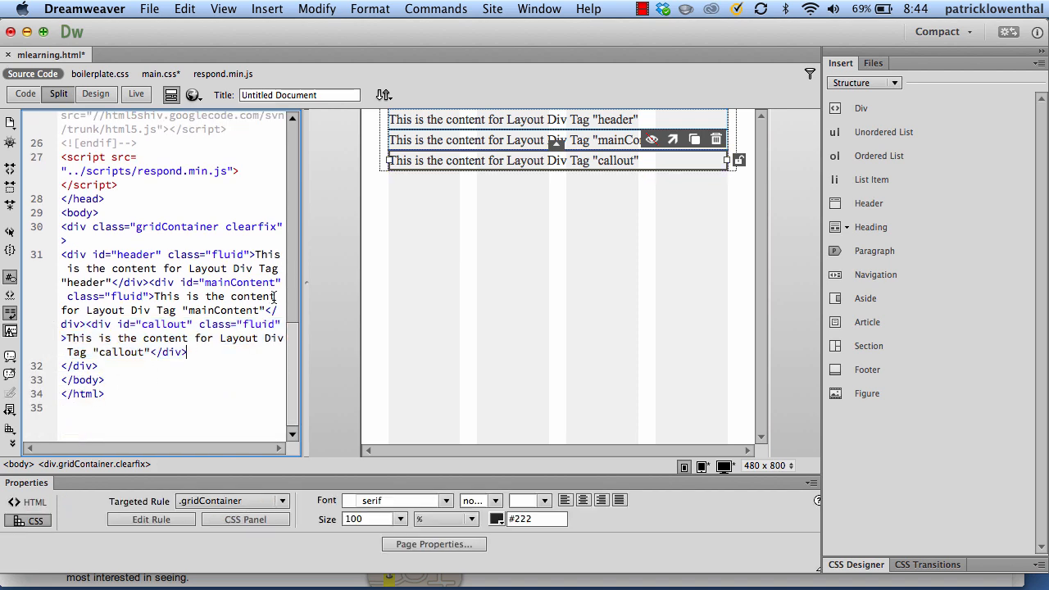
left_click(877, 113)
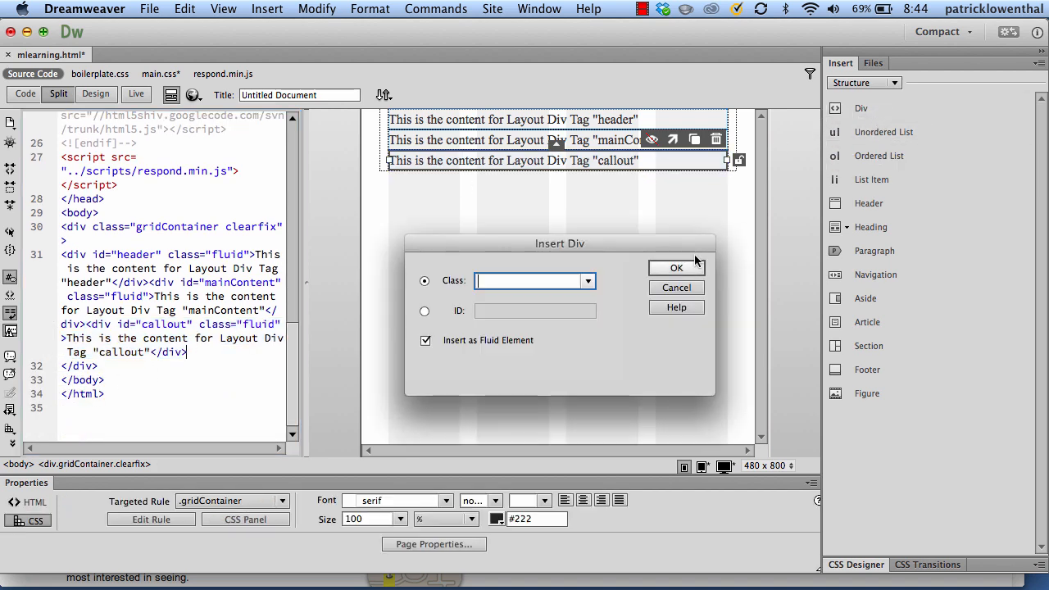
left_click(425, 312)
type("footer")
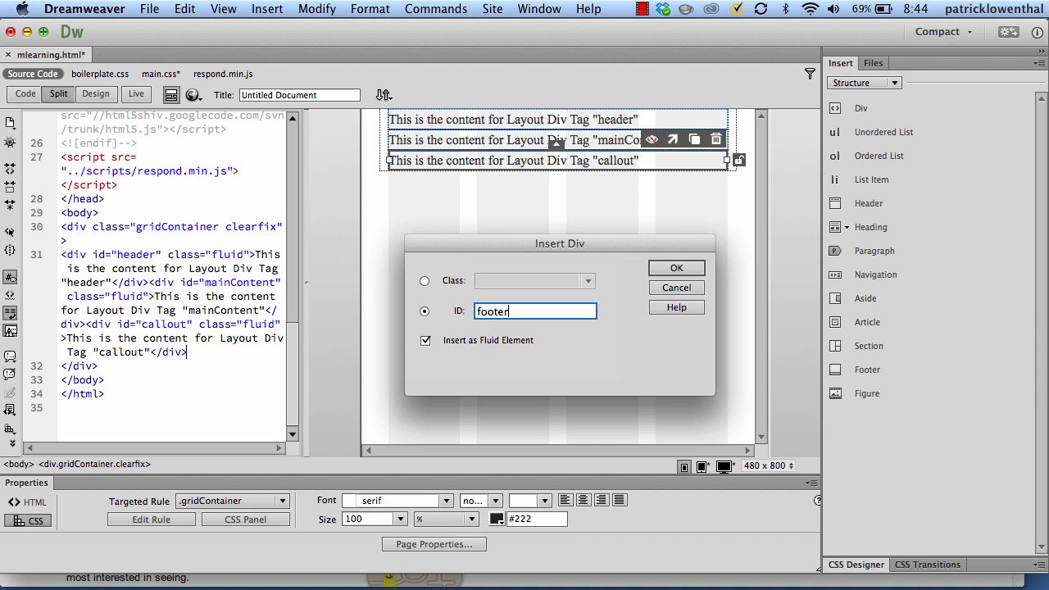
left_click(672, 267)
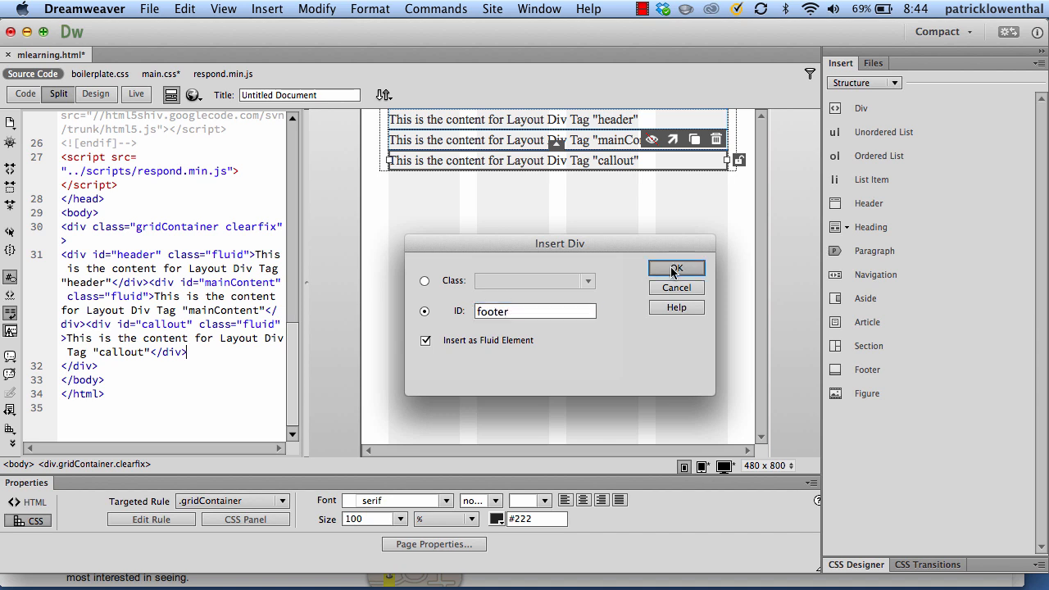
left_click(463, 201)
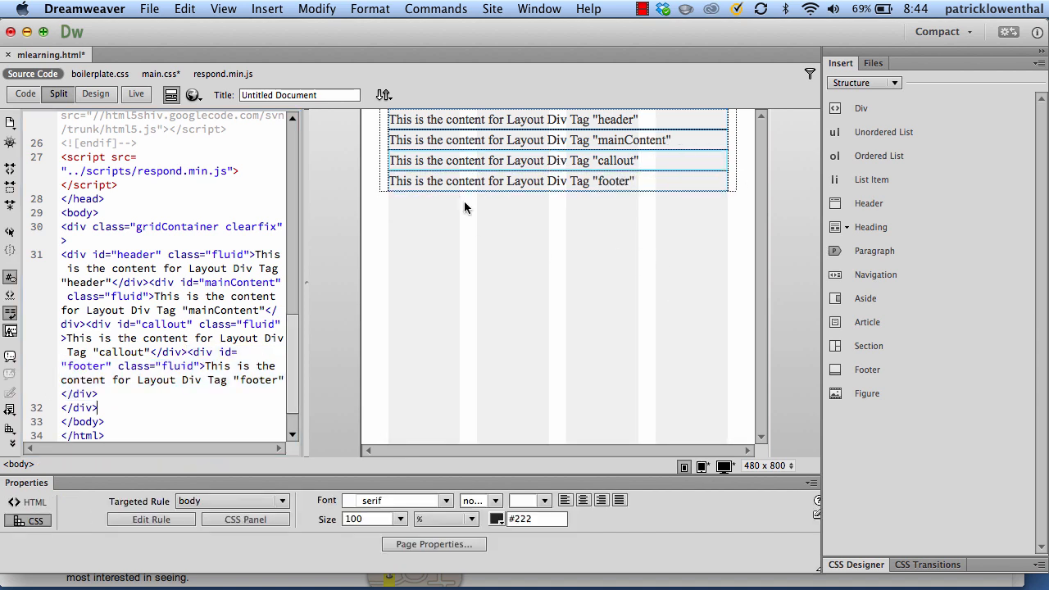
- Shorten the placeholder text of the footer and callout divs to just "footer" and "callout", keeping the quotation marks
left_click(592, 181)
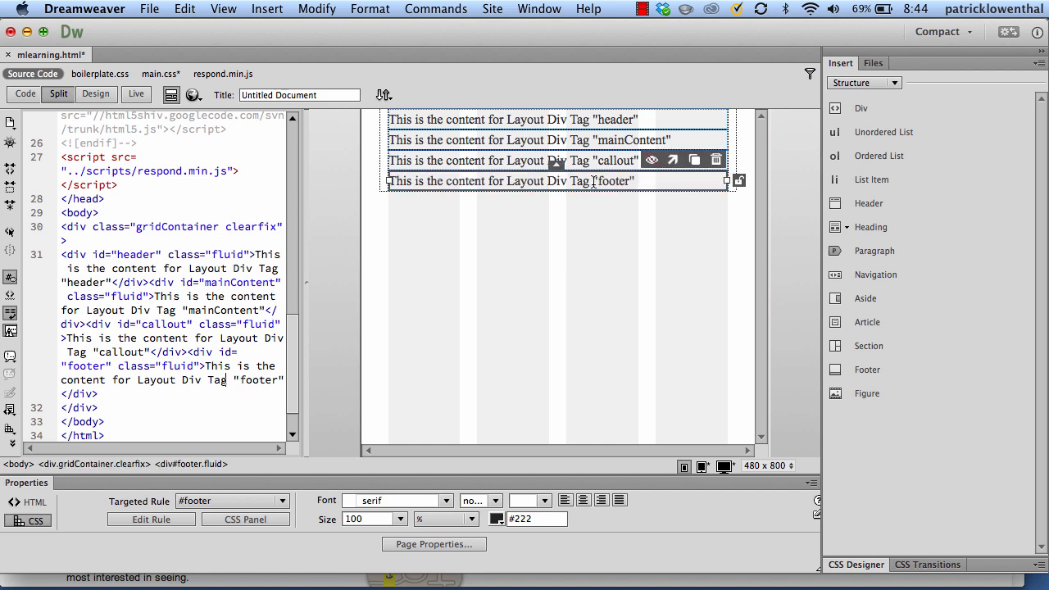
left_click_drag(590, 181, 389, 181)
key("BackSpace")
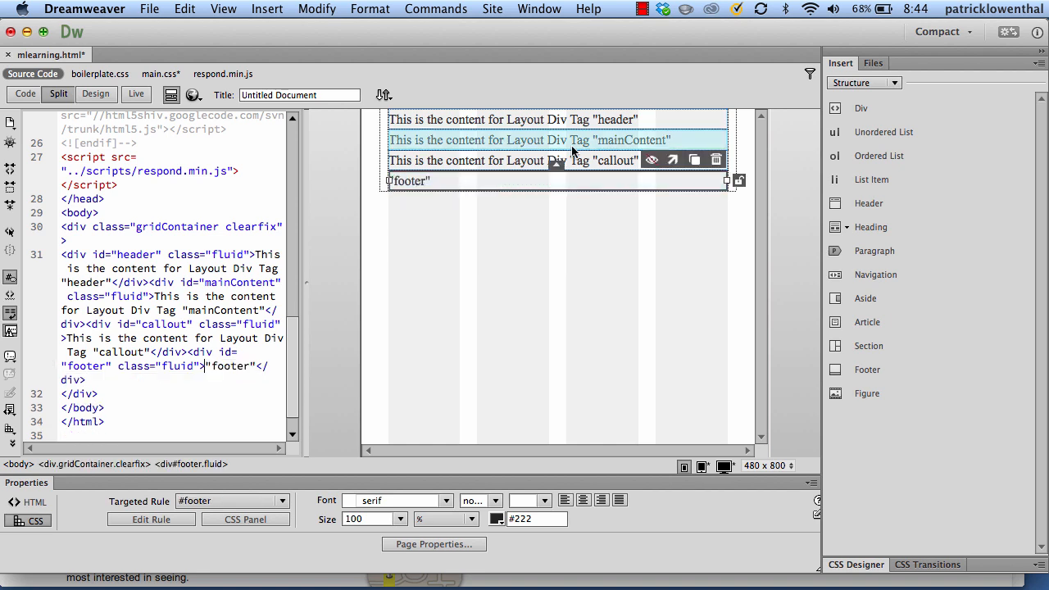
left_click(593, 161)
left_click_drag(592, 161, 389, 161)
key("BackSpace")
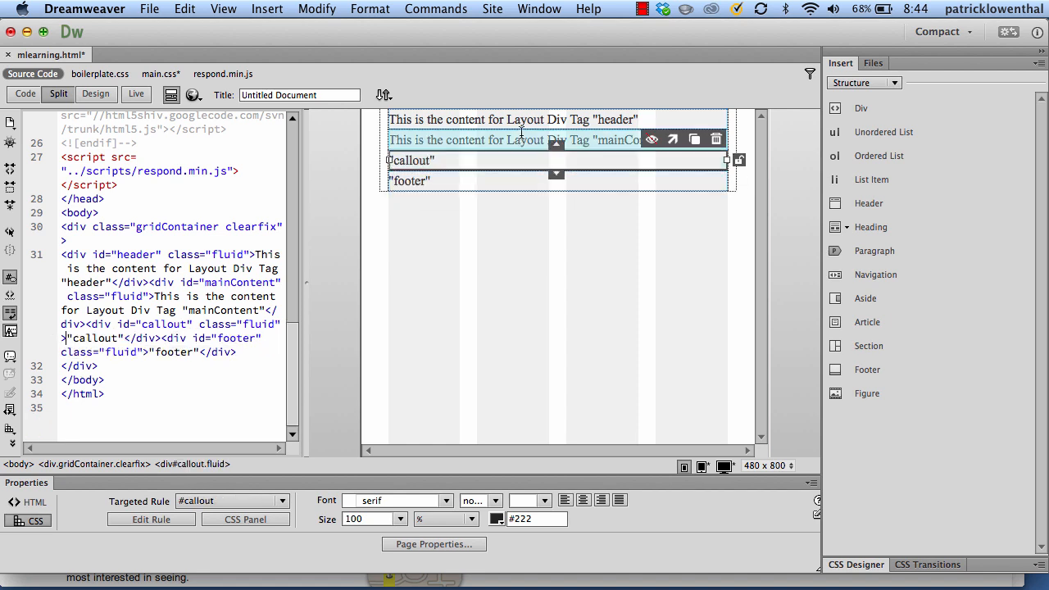
- Shorten the placeholder text of the mainContent and header divs to just "mainContent" and "header", keeping the quotation marks
left_click(592, 140)
left_click_drag(592, 140, 389, 140)
key("BackSpace")
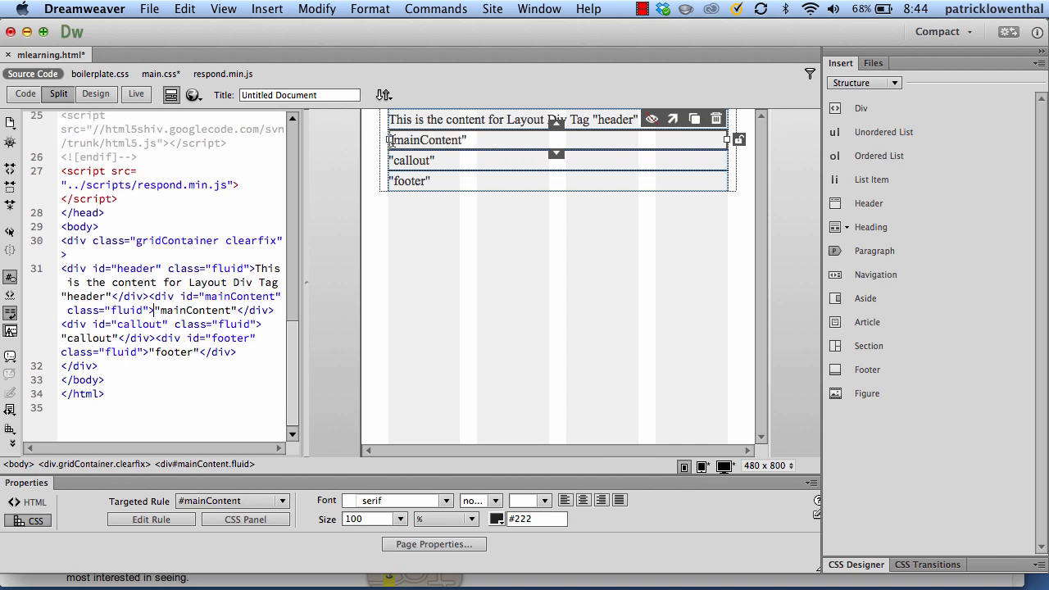
left_click(597, 120)
left_click_drag(593, 119, 394, 121)
key("BackSpace")
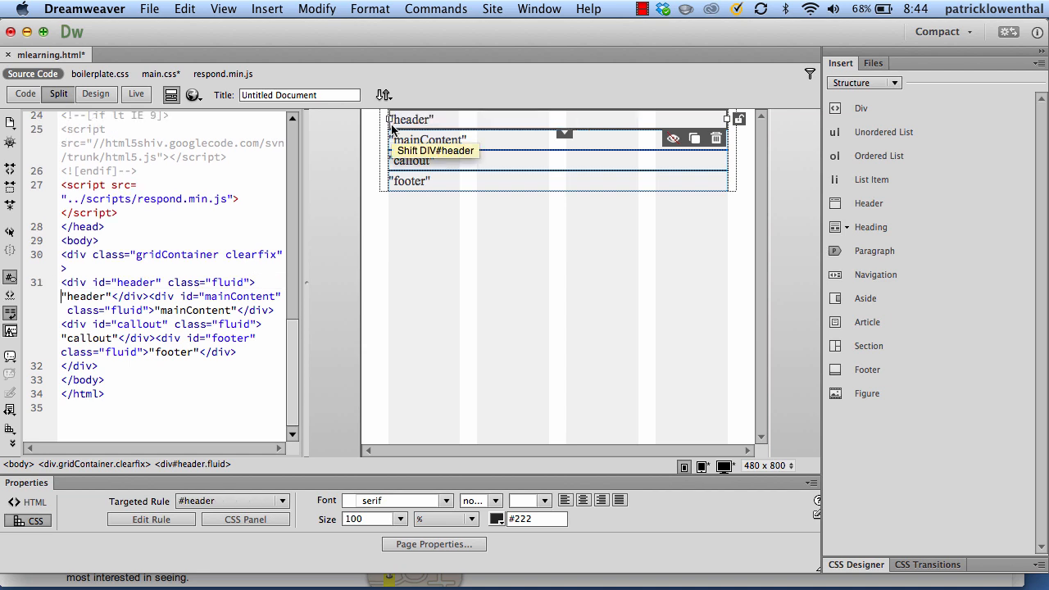
left_click(507, 141)
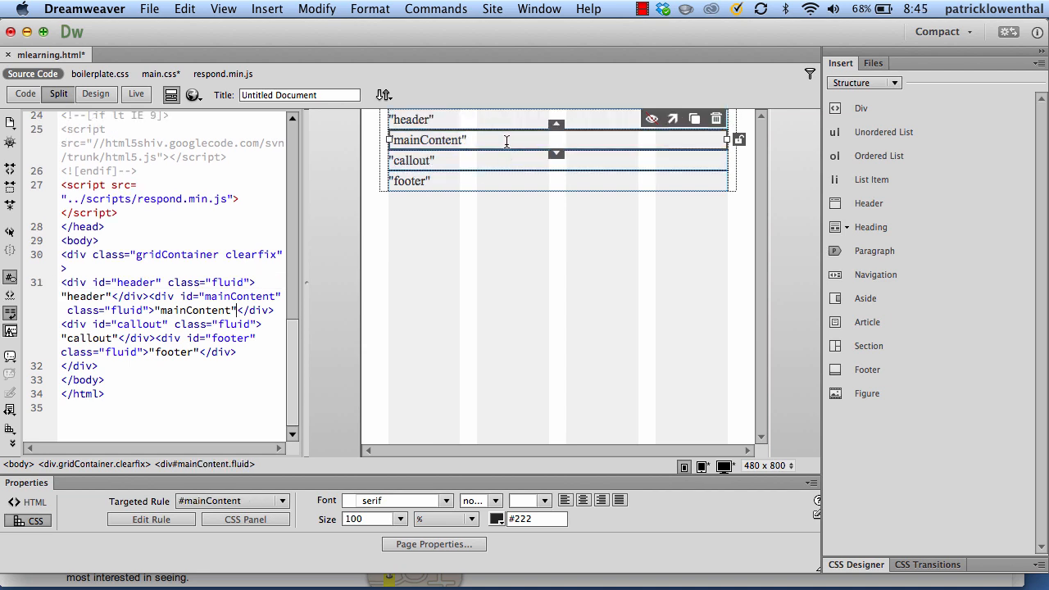
- Apply source formatting to the whole page so each fluid div sits on its own indented code line
left_click(215, 281)
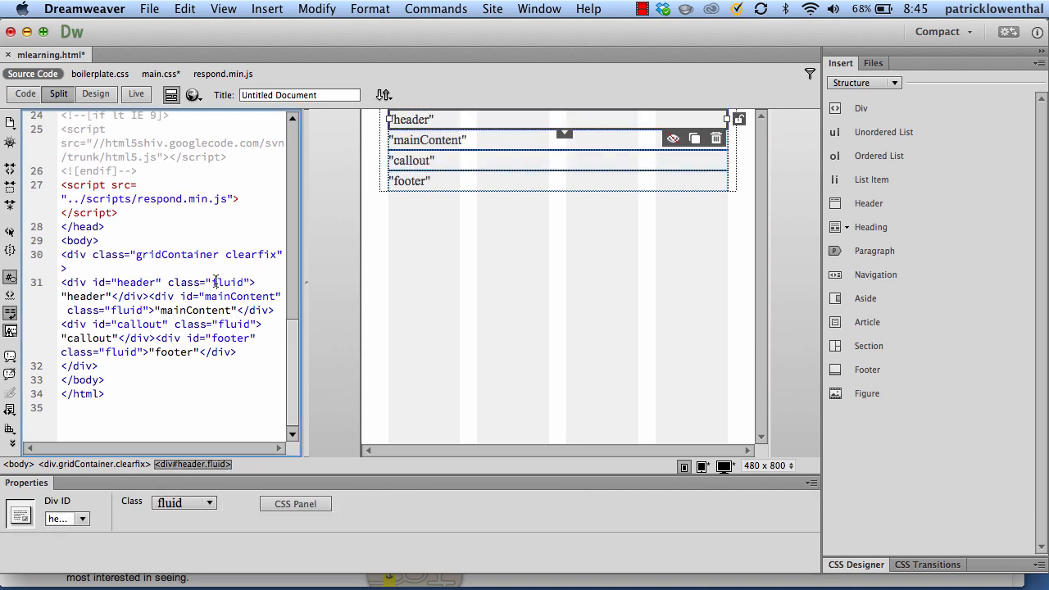
left_click(12, 444)
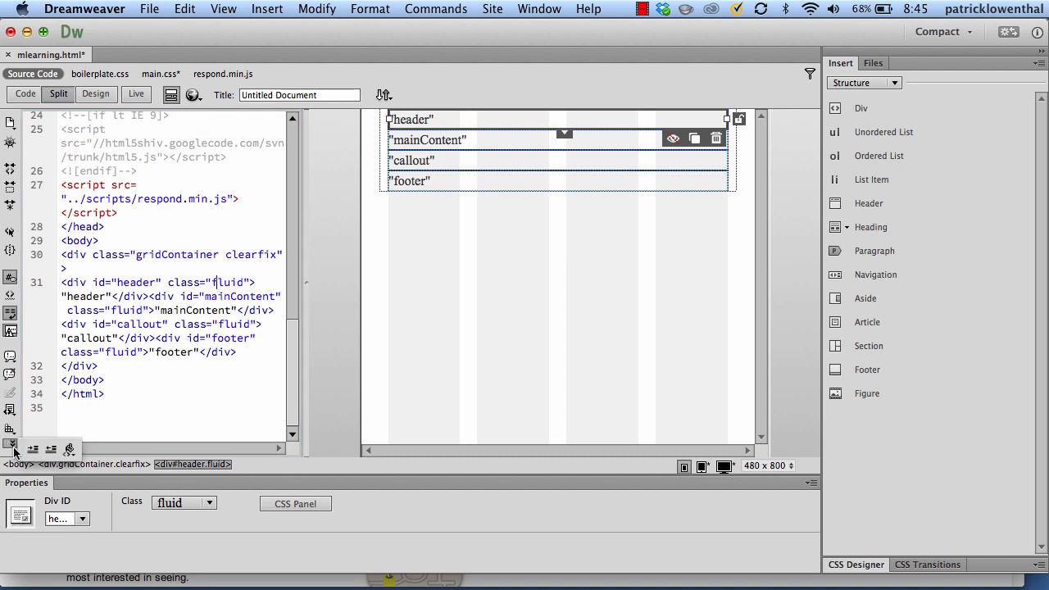
left_click(66, 451)
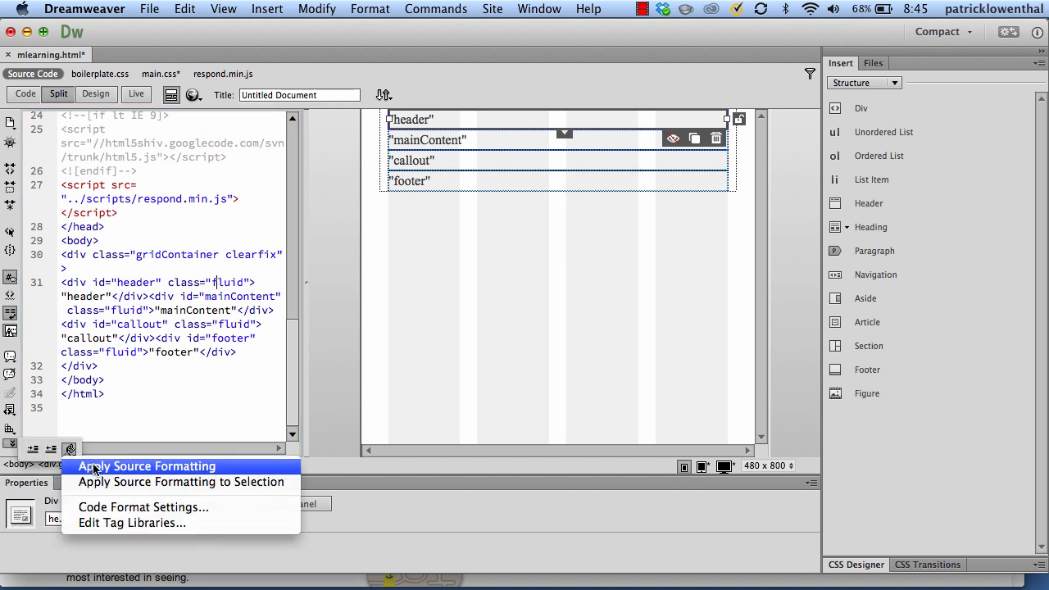
left_click(92, 466)
left_click(166, 406)
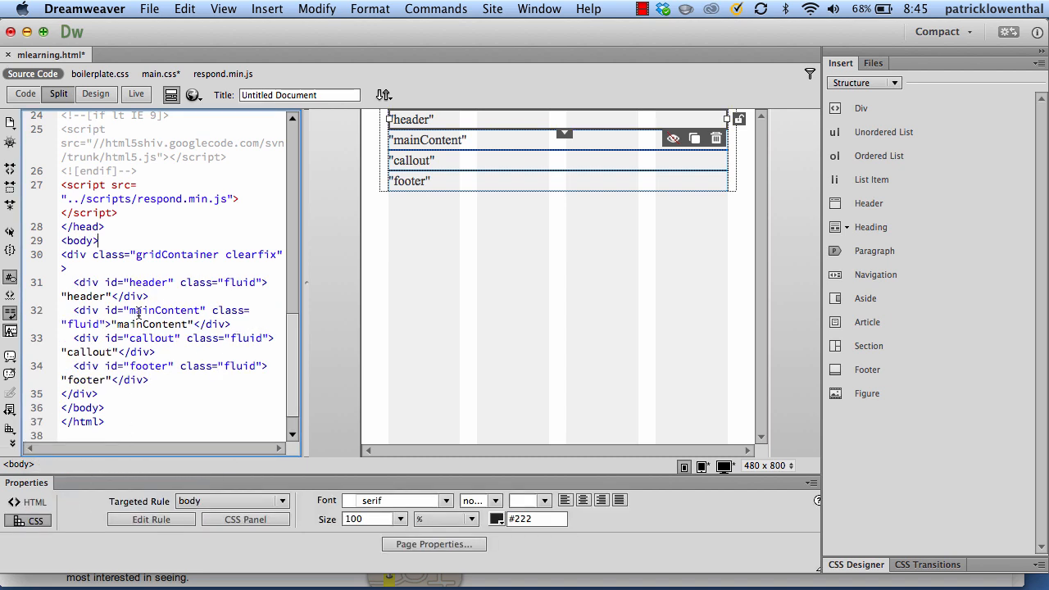
- Examine how the gridContainer div encloses the header, mainContent, callout and footer divs in the code
triple_click(64, 255)
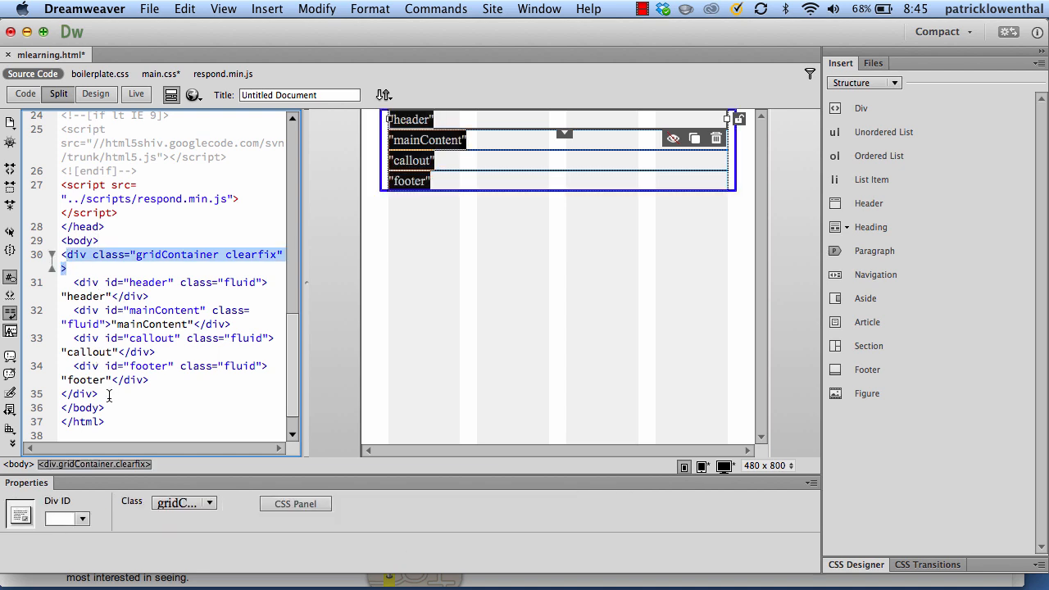
left_click_drag(97, 395, 73, 394)
left_click_drag(70, 281, 149, 296)
left_click_drag(71, 312, 187, 325)
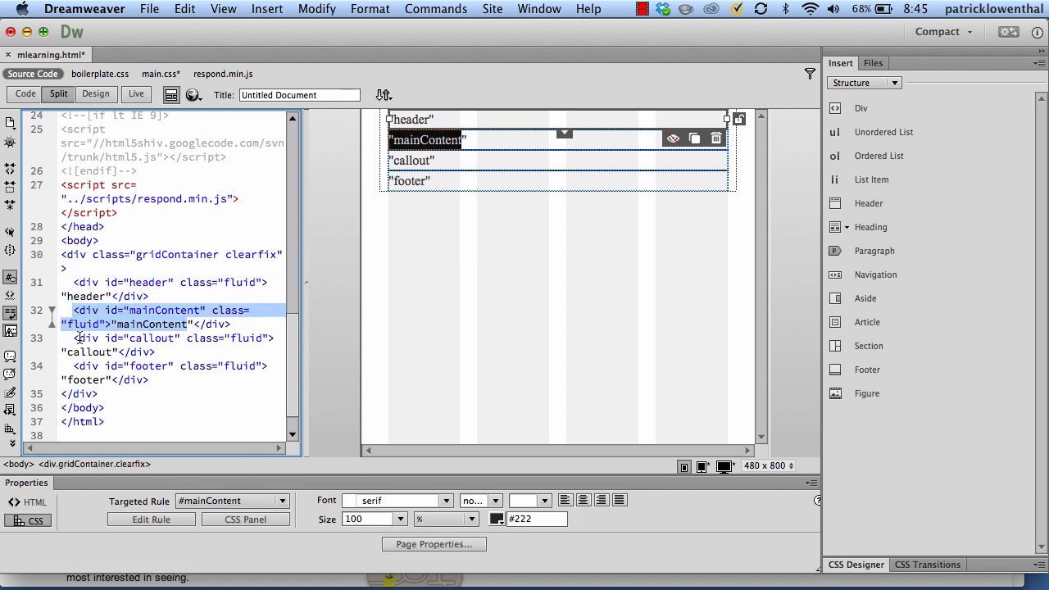
left_click_drag(74, 338, 158, 351)
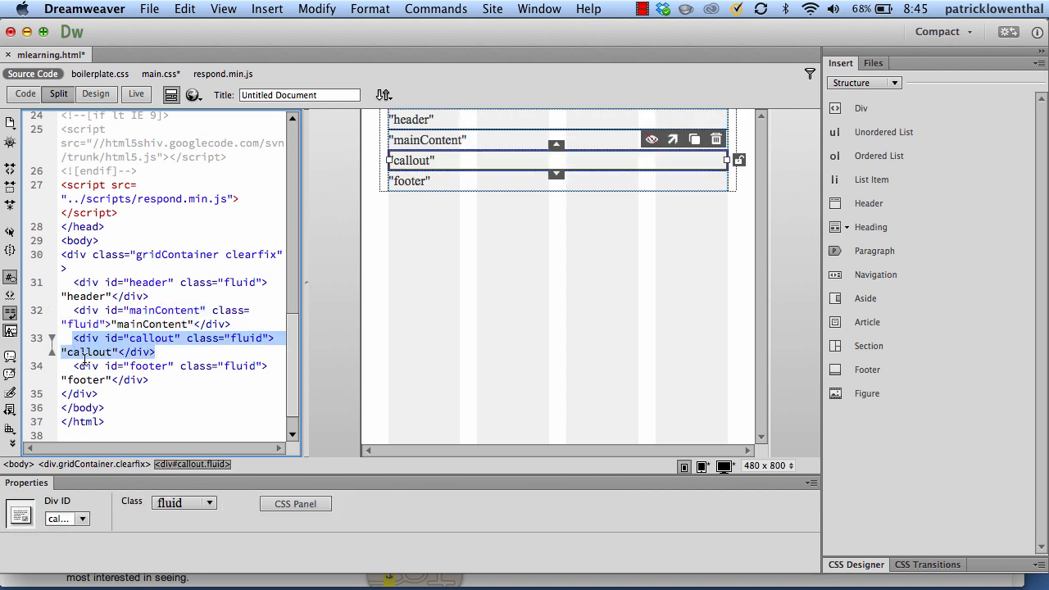
left_click_drag(73, 366, 141, 380)
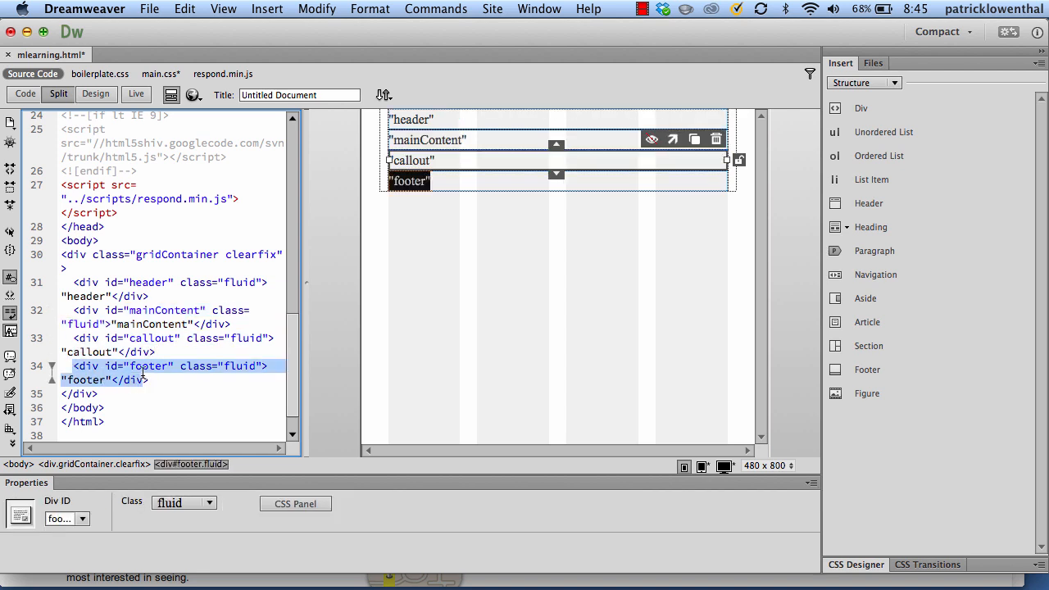
- Examine the mobile, tablet and desktop layout sections of main.css and their gridContainer, header, mainContent, callout and footer rules in full code
left_click(160, 74)
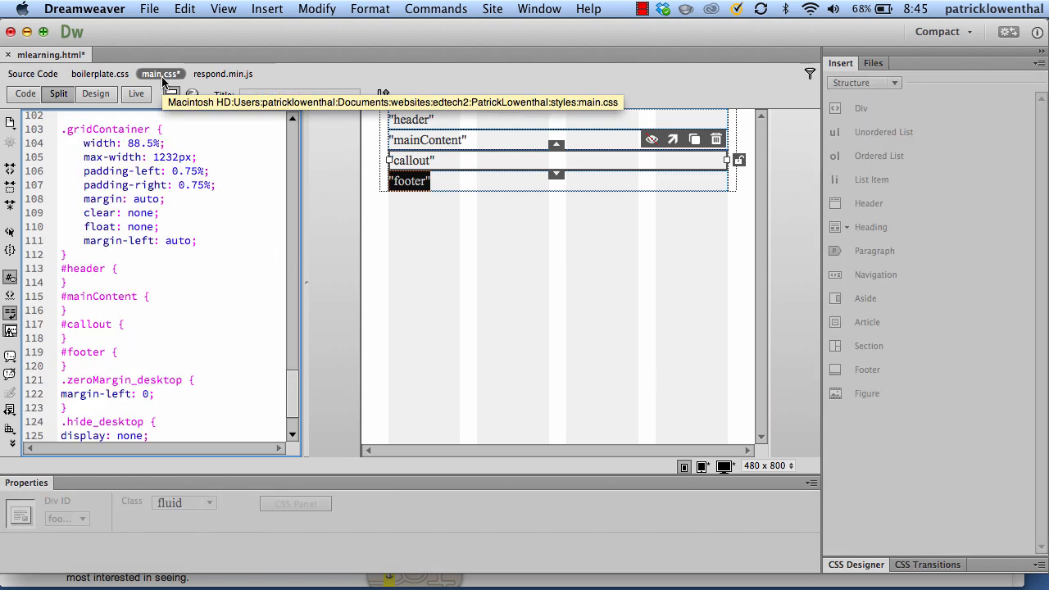
left_click(25, 94)
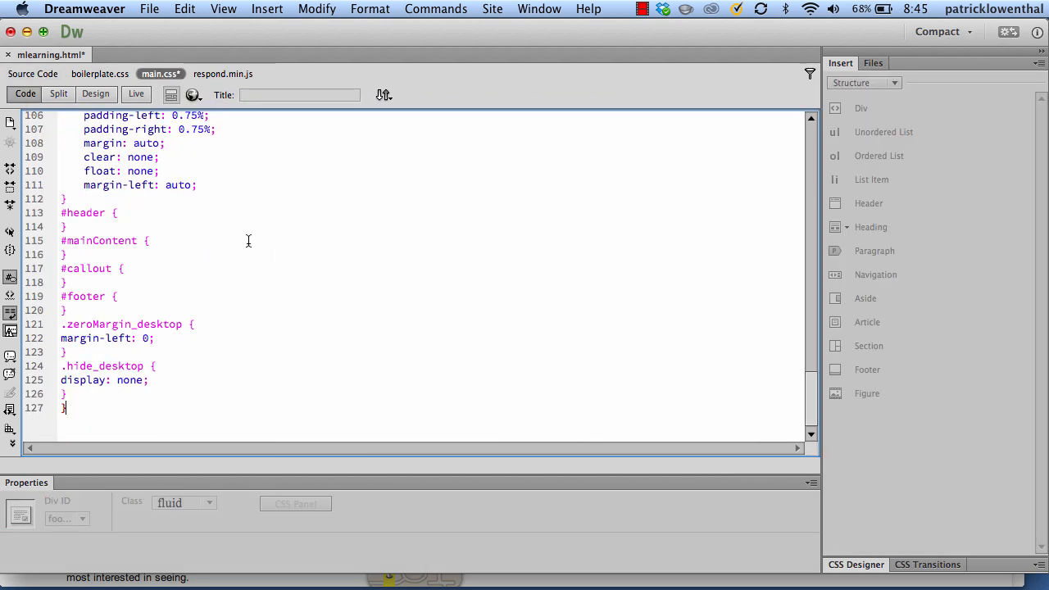
scroll(265, 255, "up", 10)
scroll(265, 255, "up", 10)
scroll(290, 285, "down", 8)
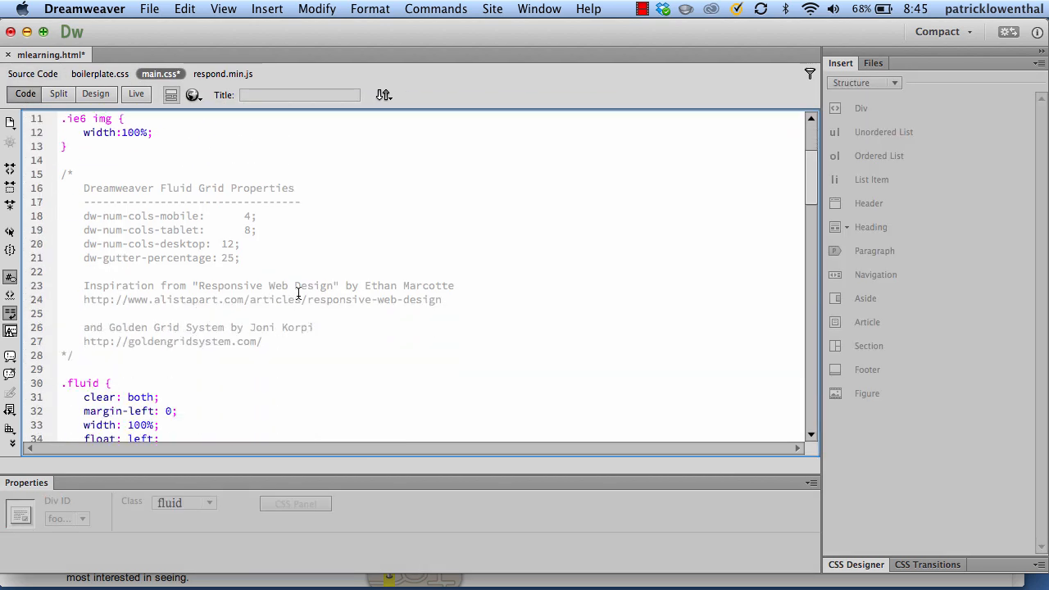
scroll(298, 293, "down", 1)
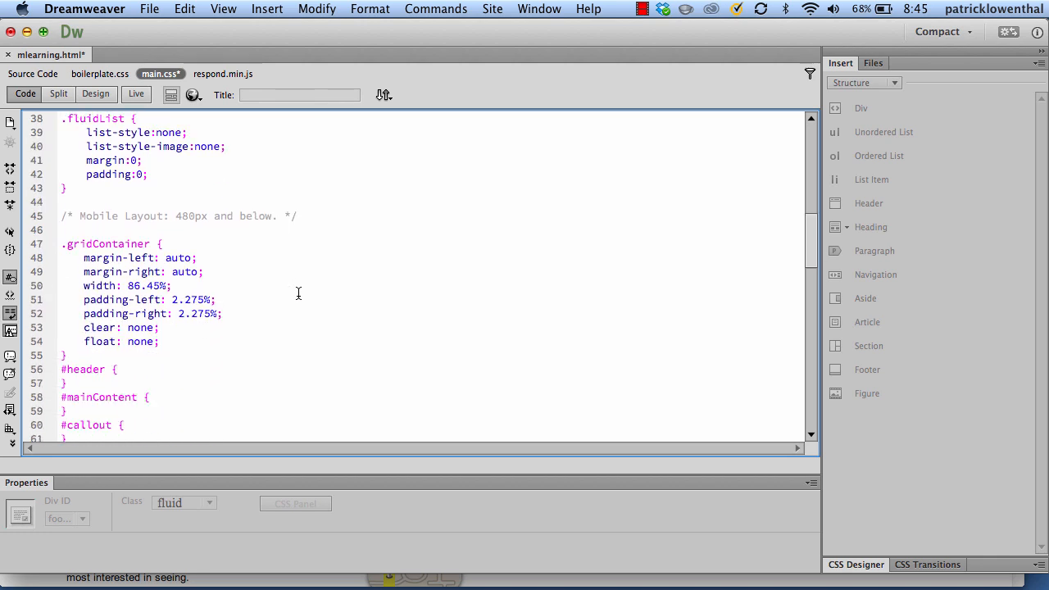
left_click_drag(112, 219, 238, 220)
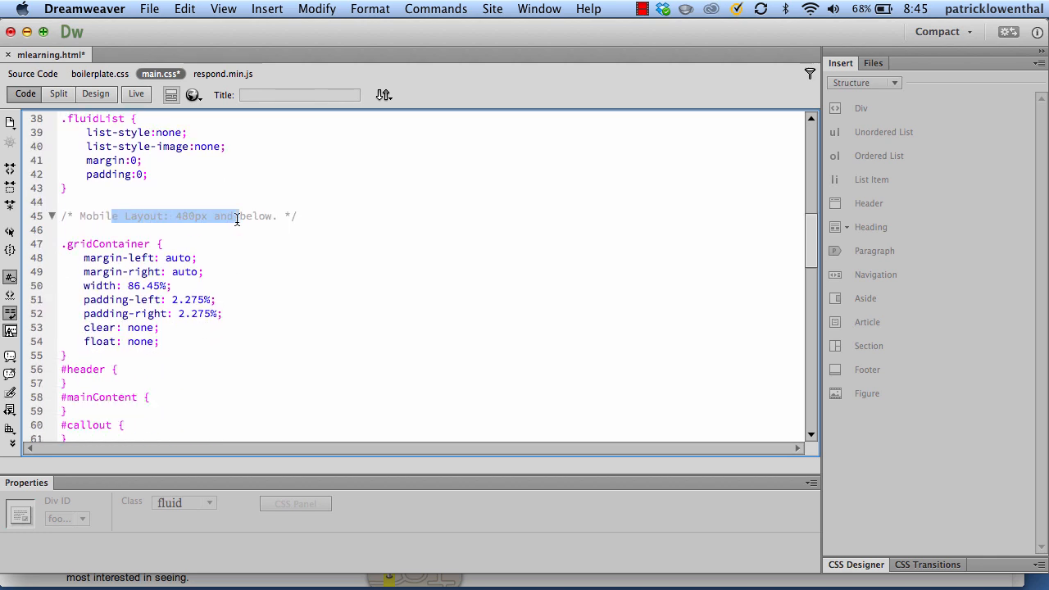
scroll(236, 220, "down", 2)
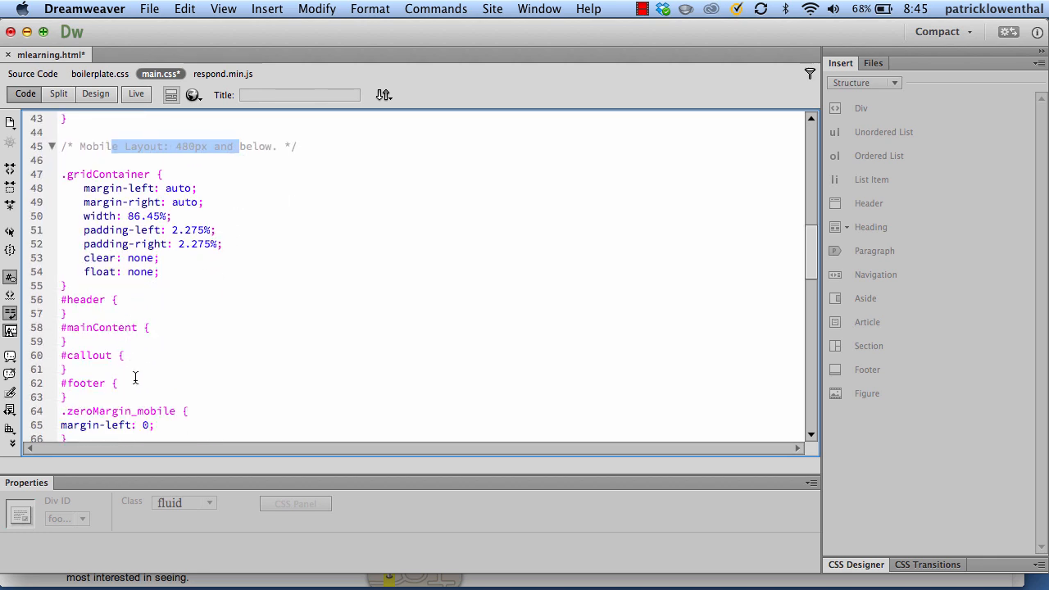
scroll(129, 364, "down", 8)
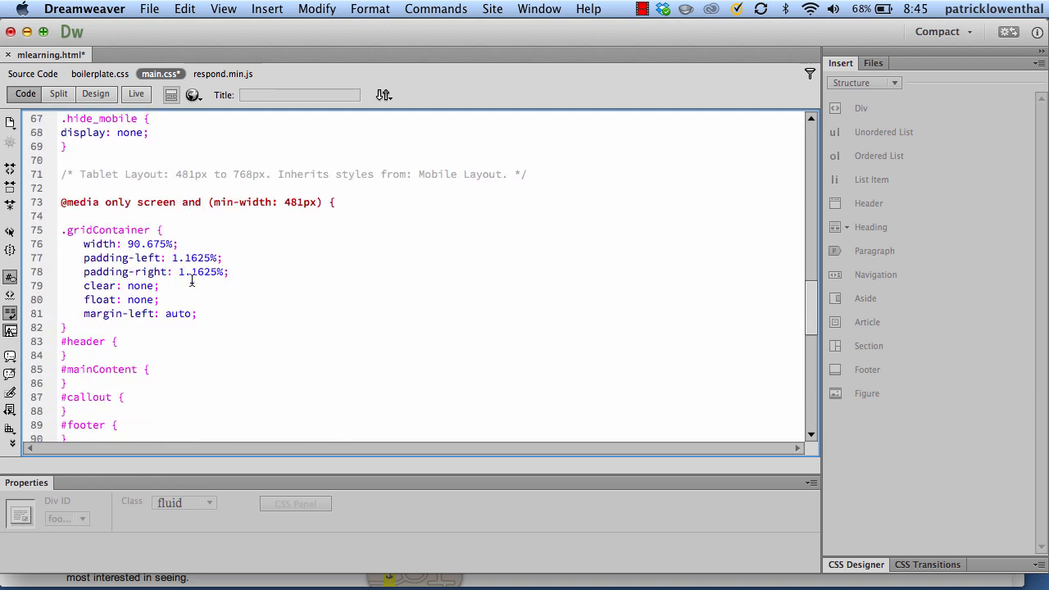
scroll(150, 246, "down", 9)
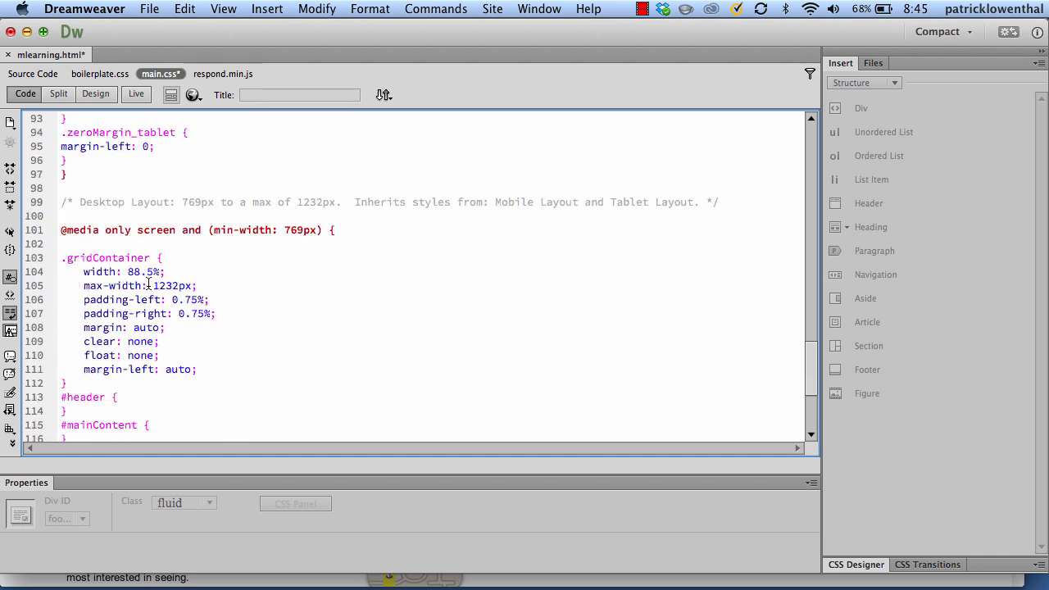
scroll(148, 284, "down", 5)
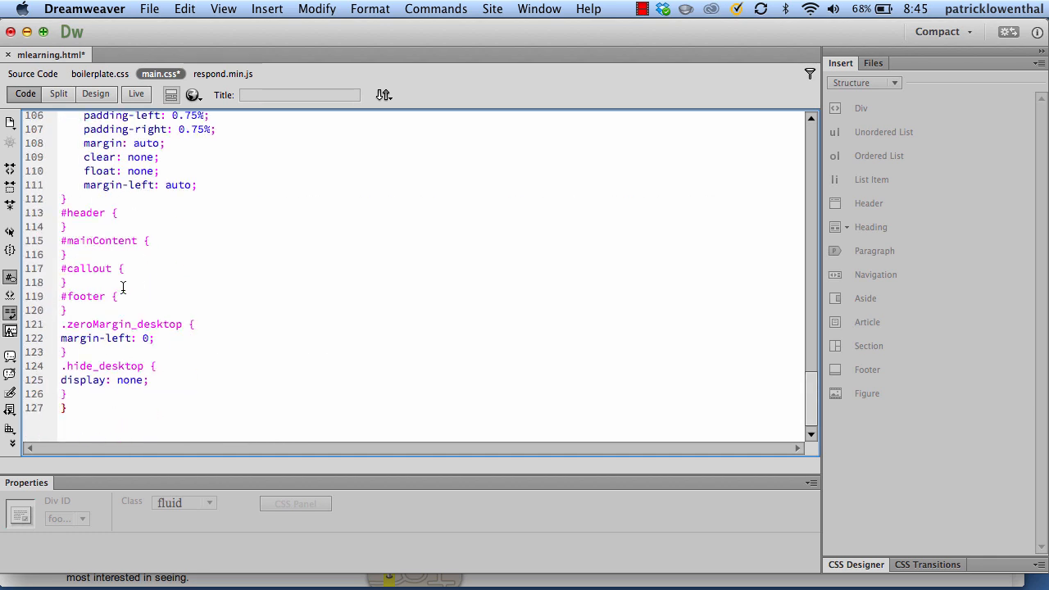
- Return to the page's visual design and save all open files
left_click(97, 94)
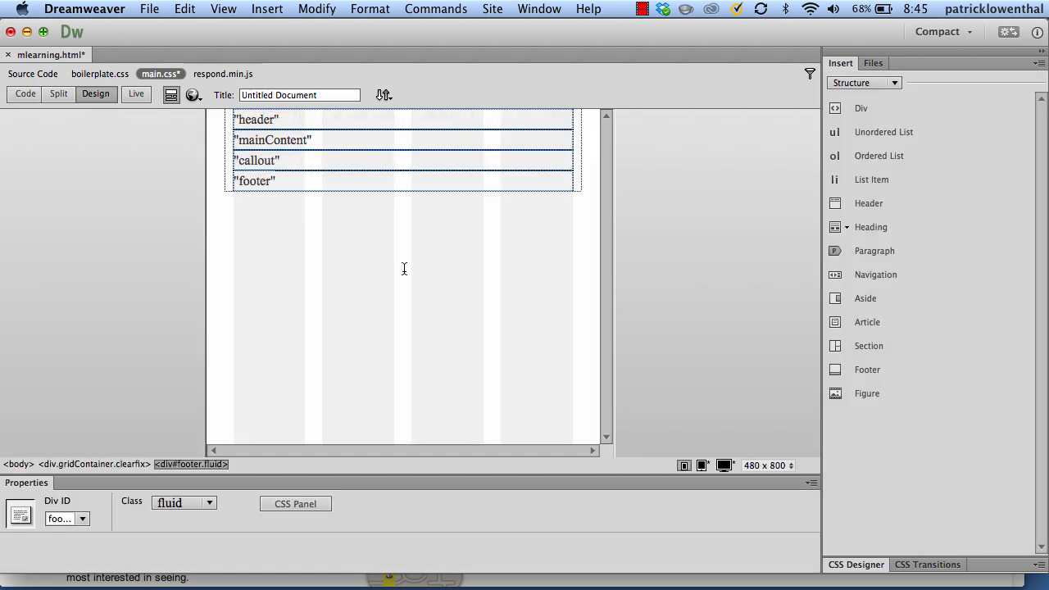
left_click(149, 8)
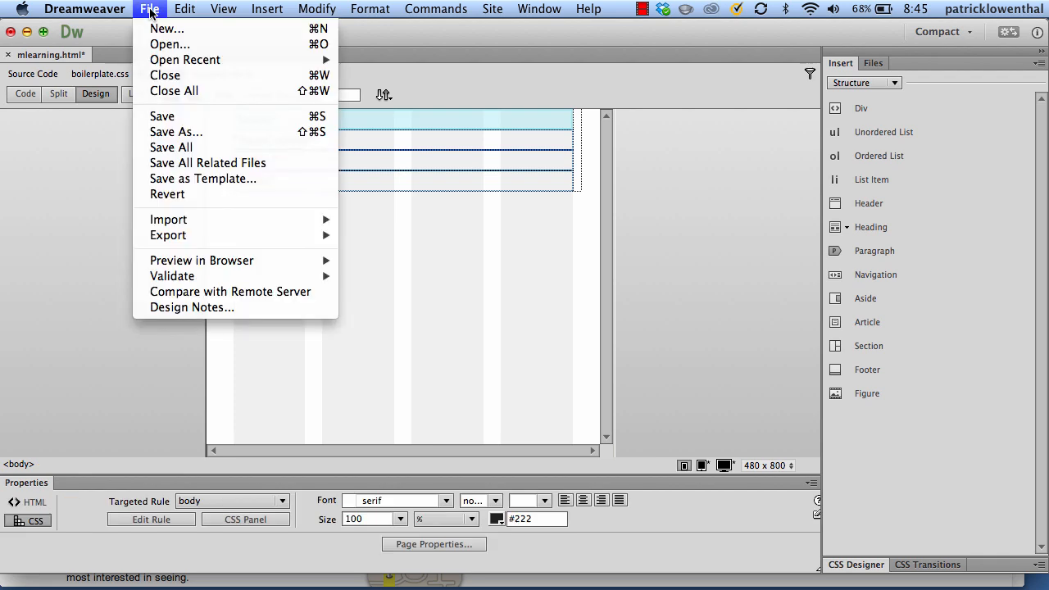
left_click(182, 146)
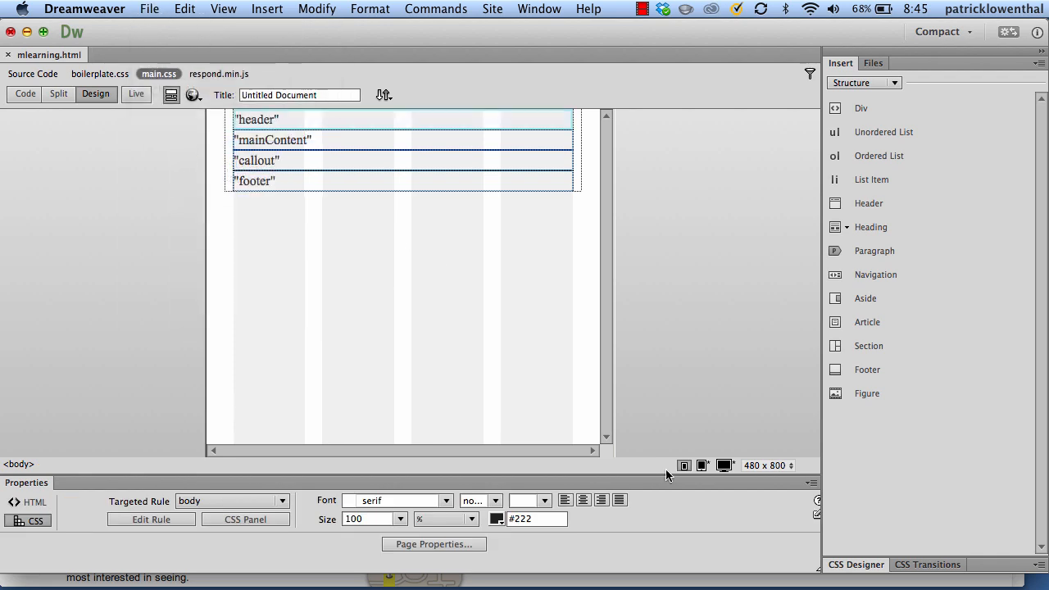
- Preview the tablet size, switch to the desktop layout and narrow the mainContent div to the first eight grid columns
left_click(701, 466)
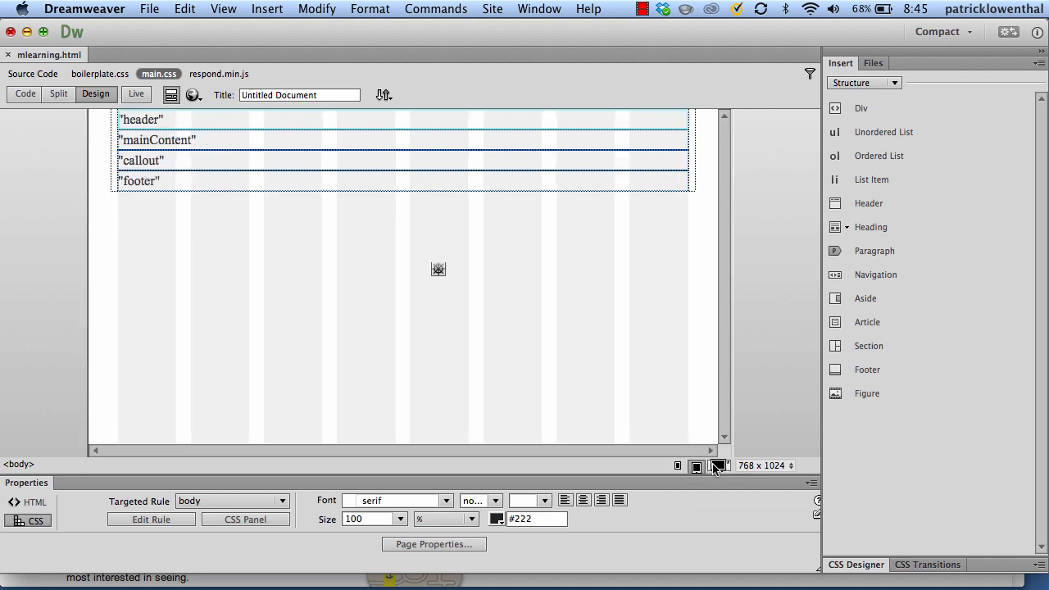
left_click(716, 466)
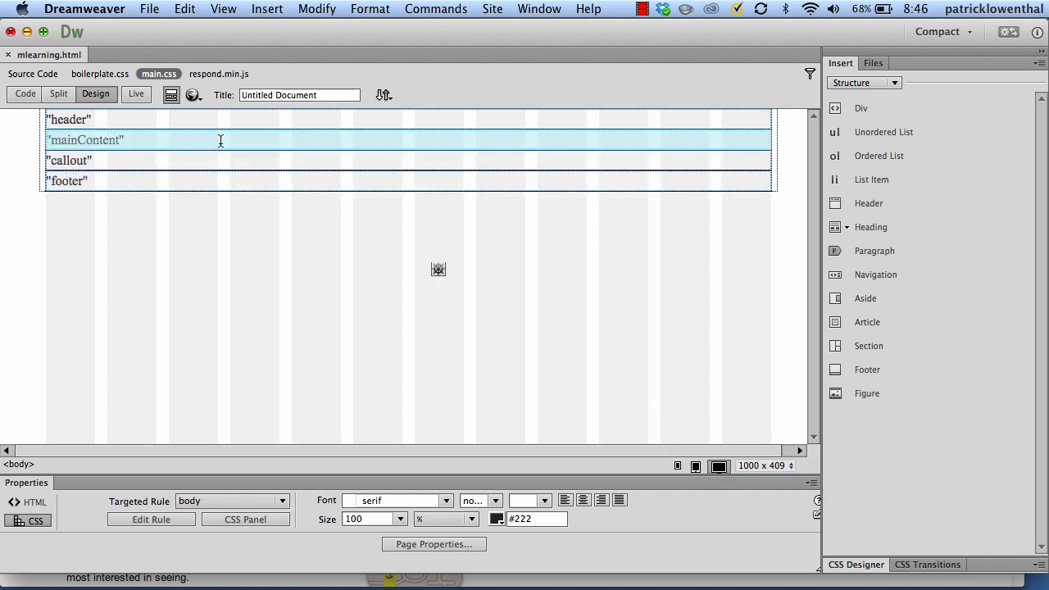
left_click(120, 120)
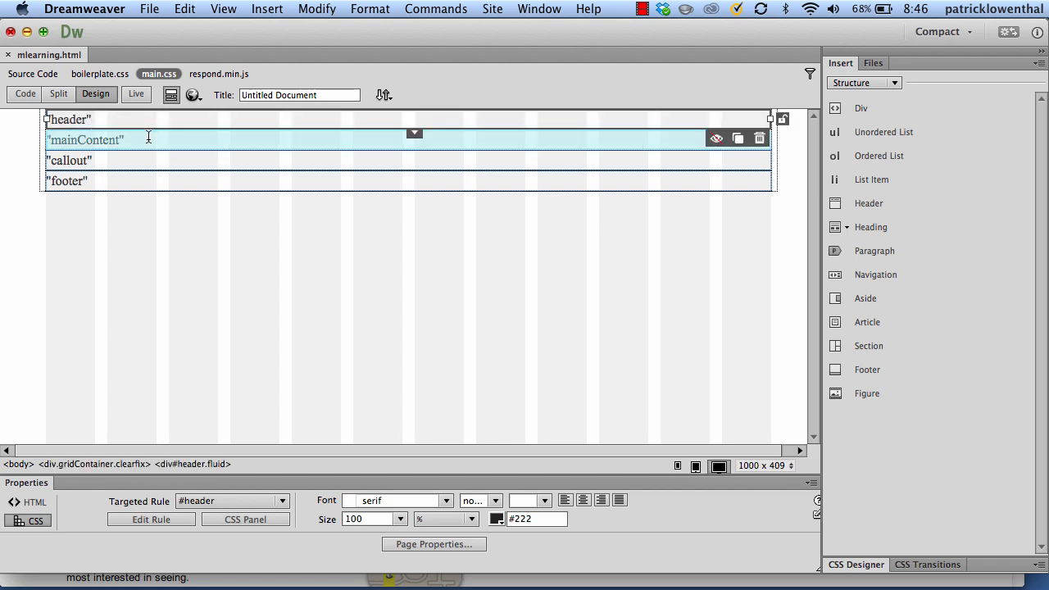
left_click(148, 143)
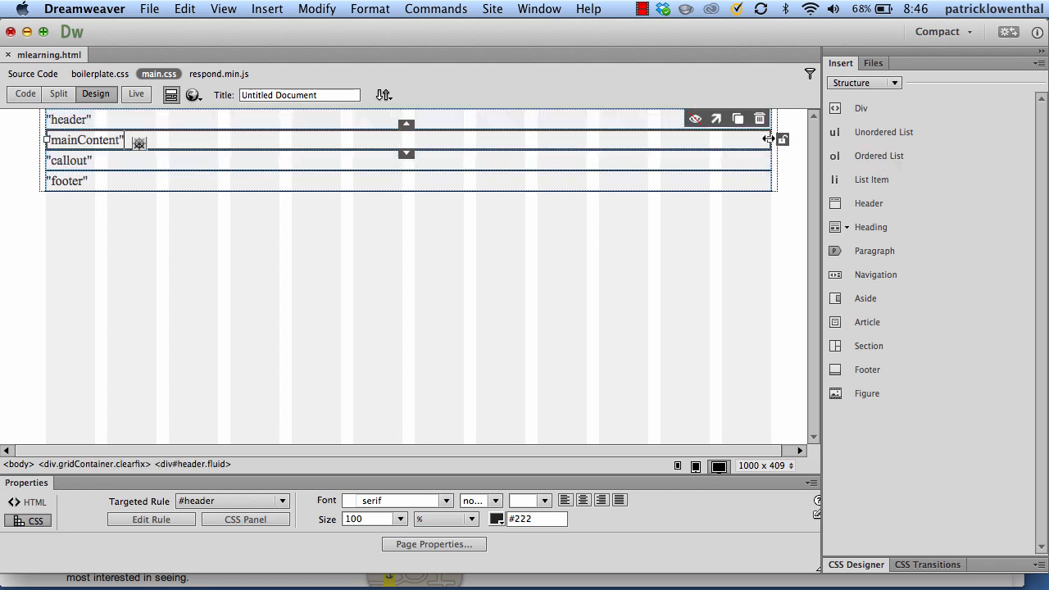
left_click_drag(768, 139, 515, 142)
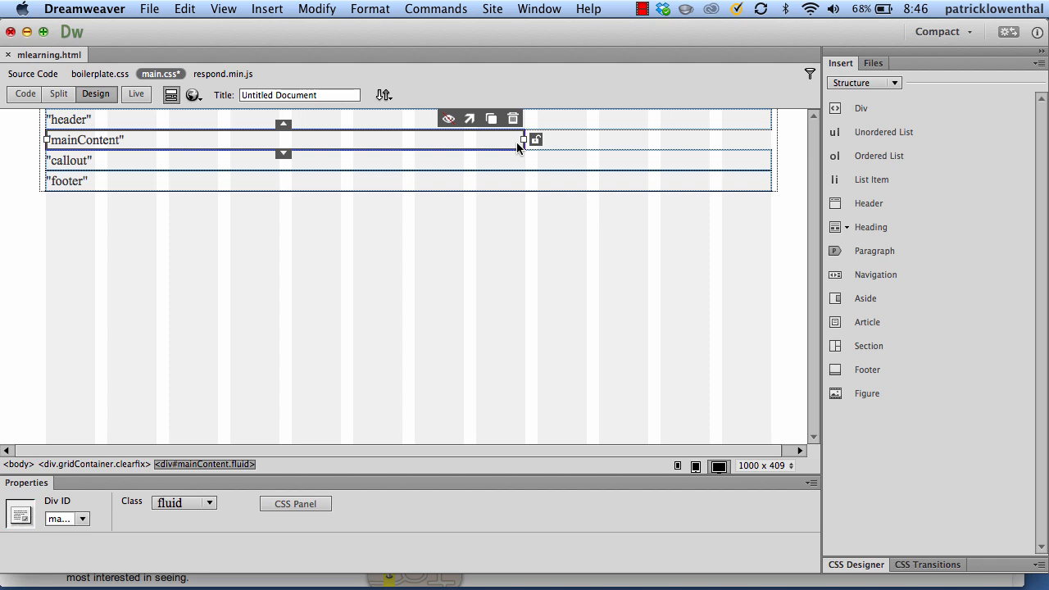
- Narrow the callout div to four grid columns and move it up a row beside mainContent
left_click(423, 160)
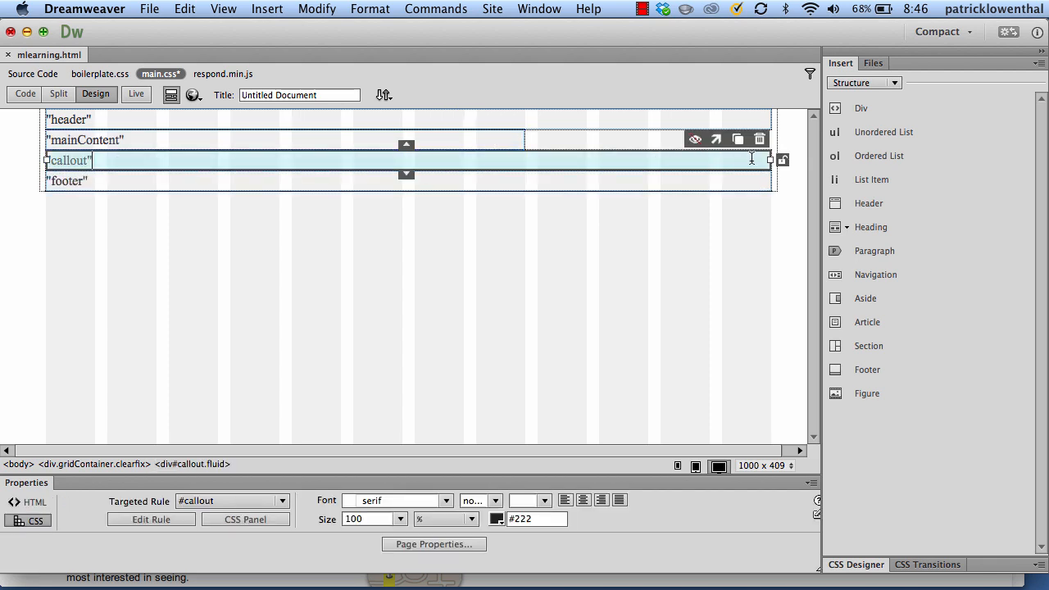
left_click_drag(771, 160, 276, 166)
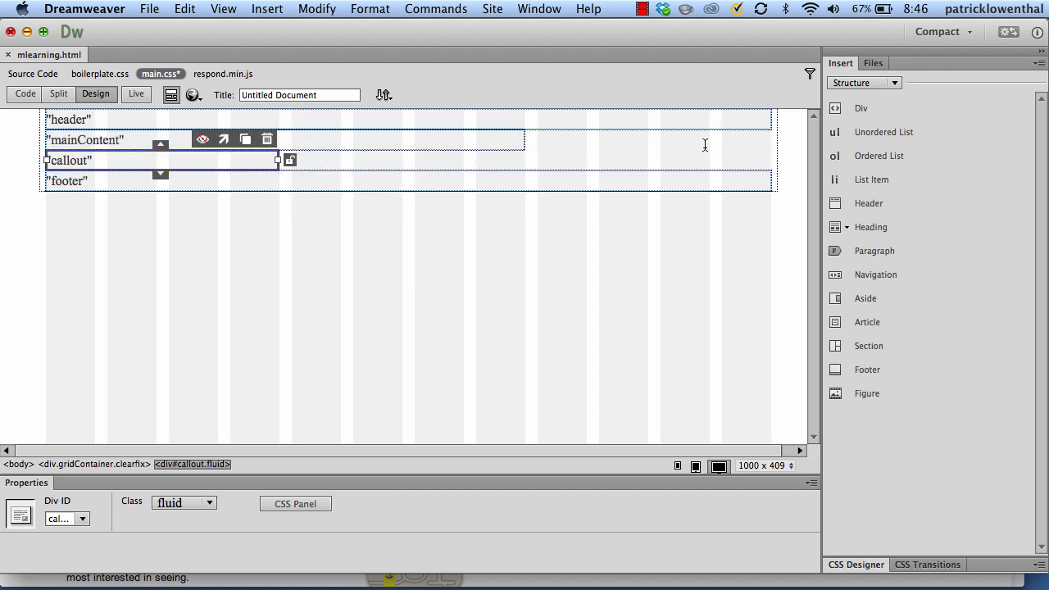
left_click(224, 146)
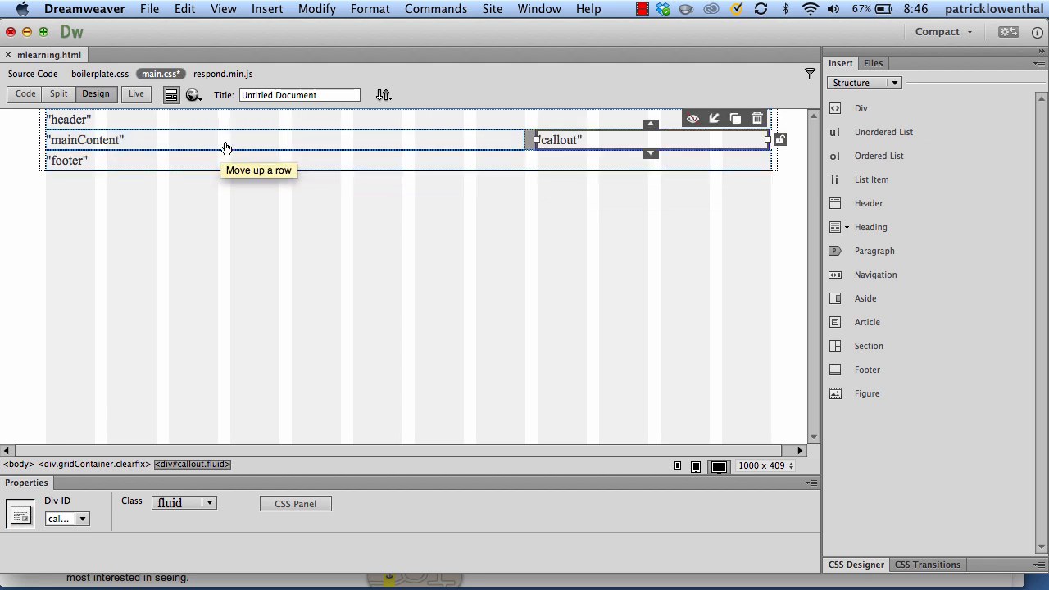
left_click(633, 261)
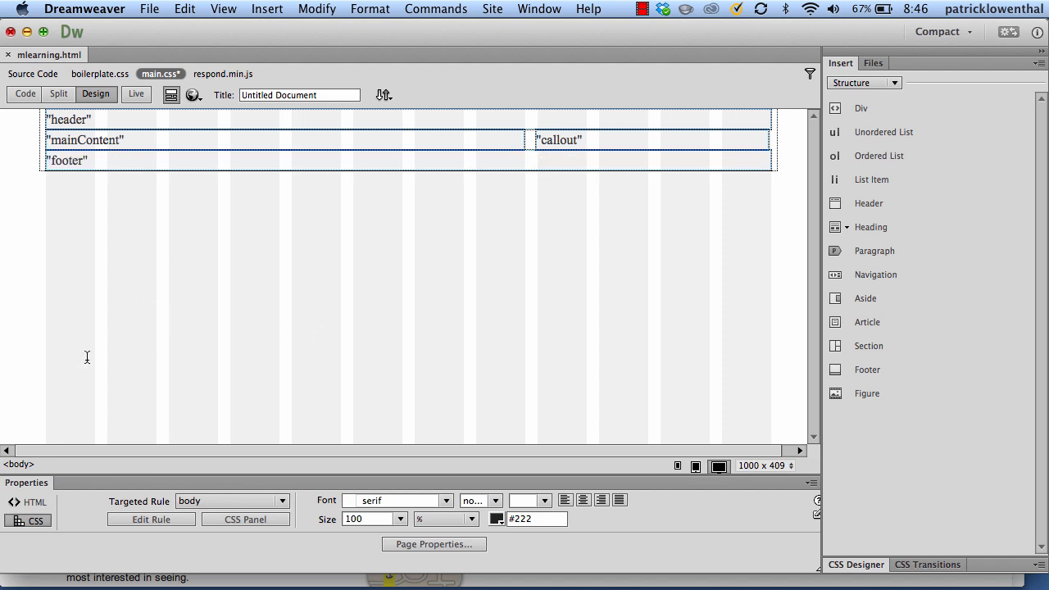
- Select the page's body element and expand CSS Designer to show its sources and selectors
left_click(20, 464)
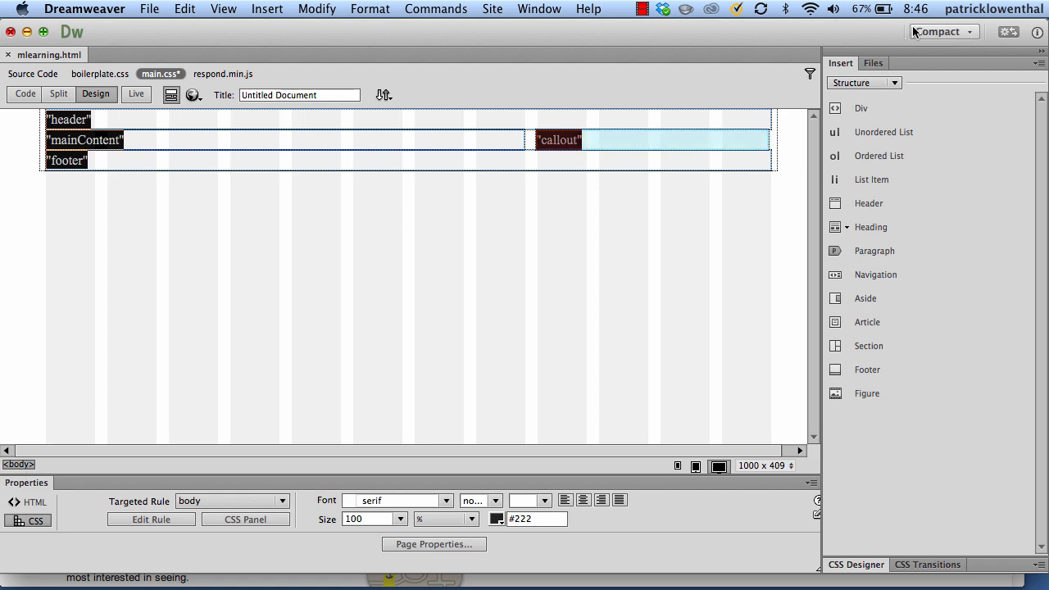
left_click(836, 66)
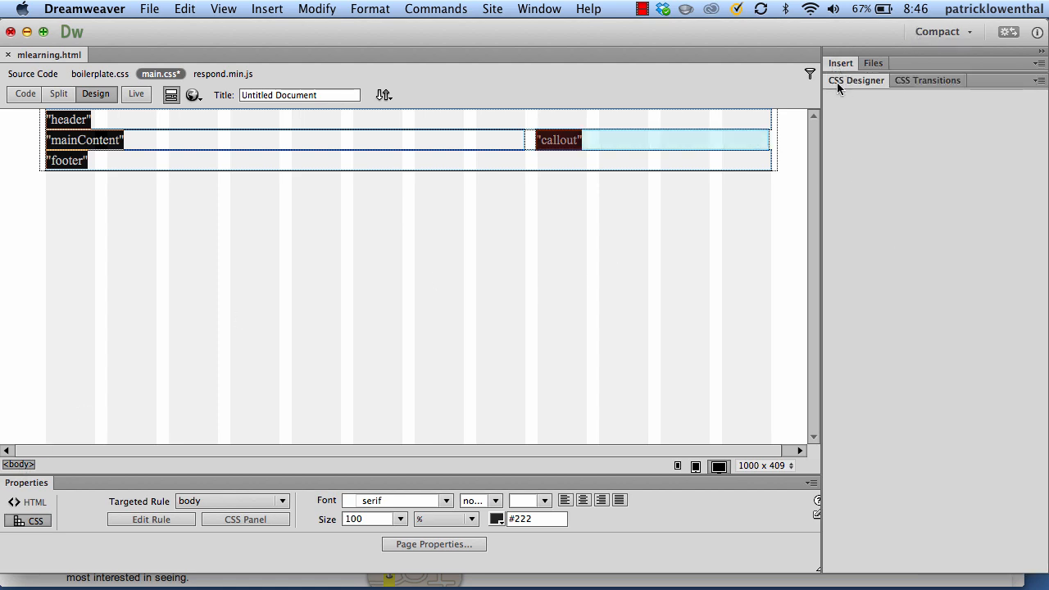
left_click(851, 80)
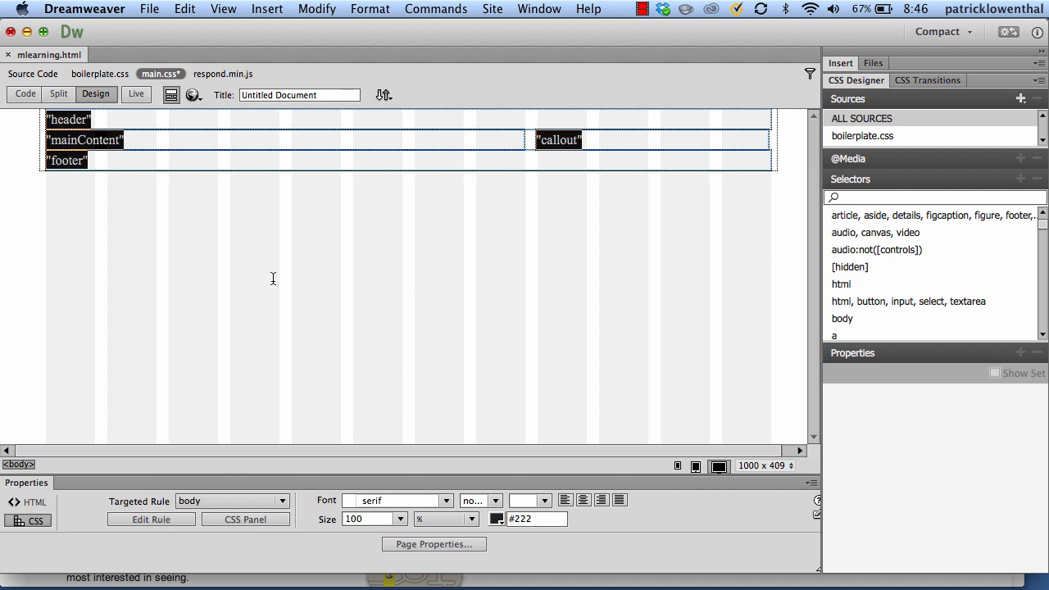
left_click(160, 519)
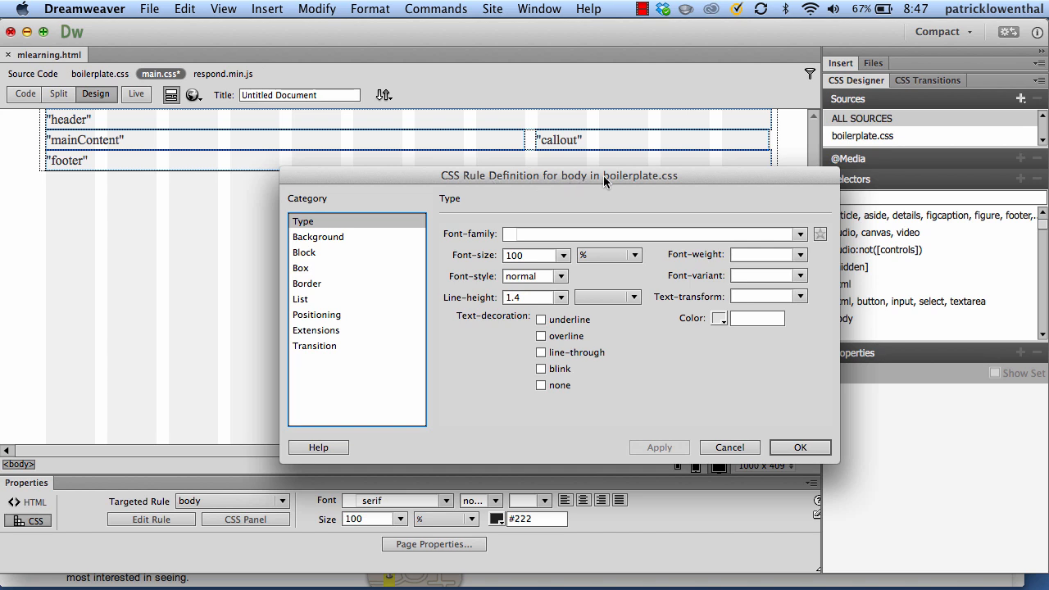
left_click(729, 447)
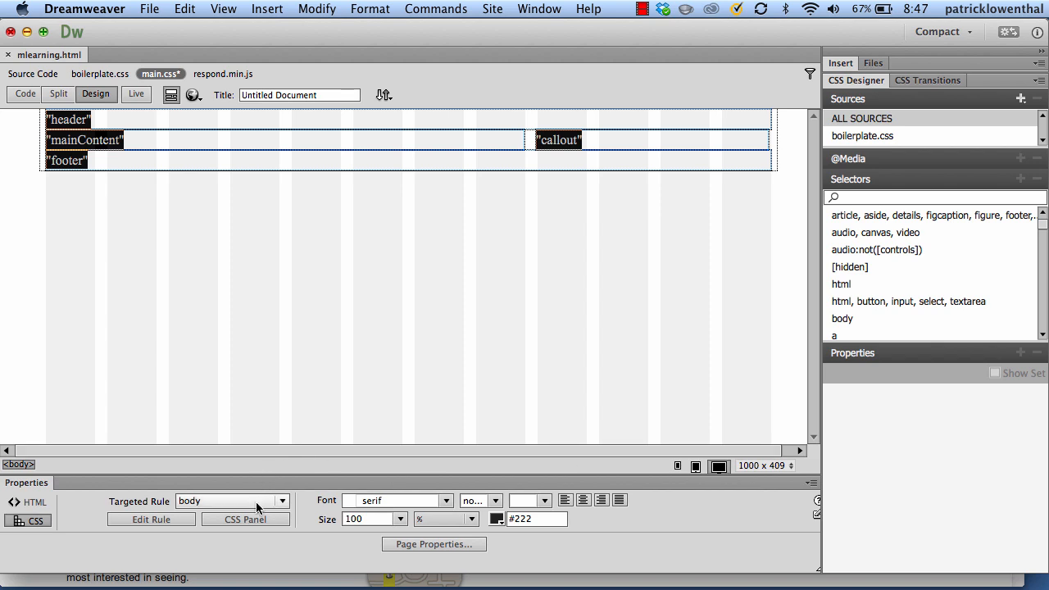
left_click(282, 500)
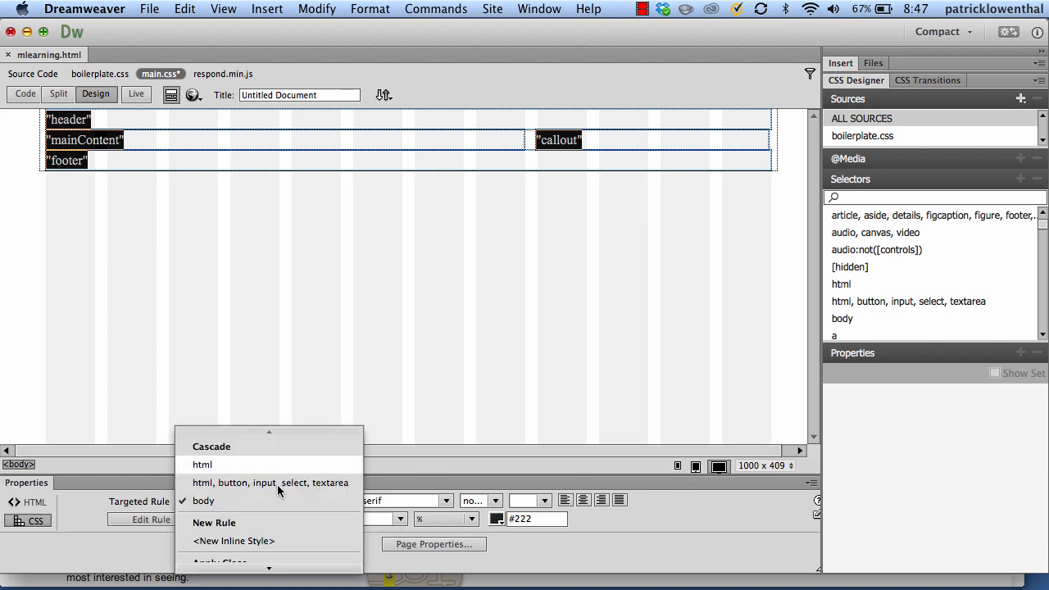
left_click(234, 351)
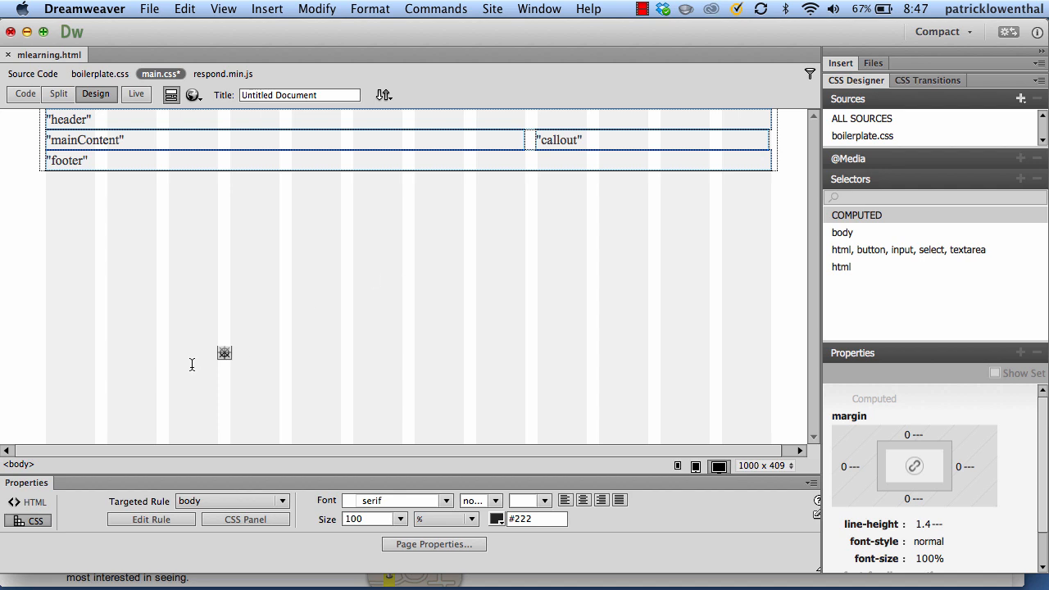
- Select the body element and add a body selector to main.css in CSS Designer
left_click(16, 463)
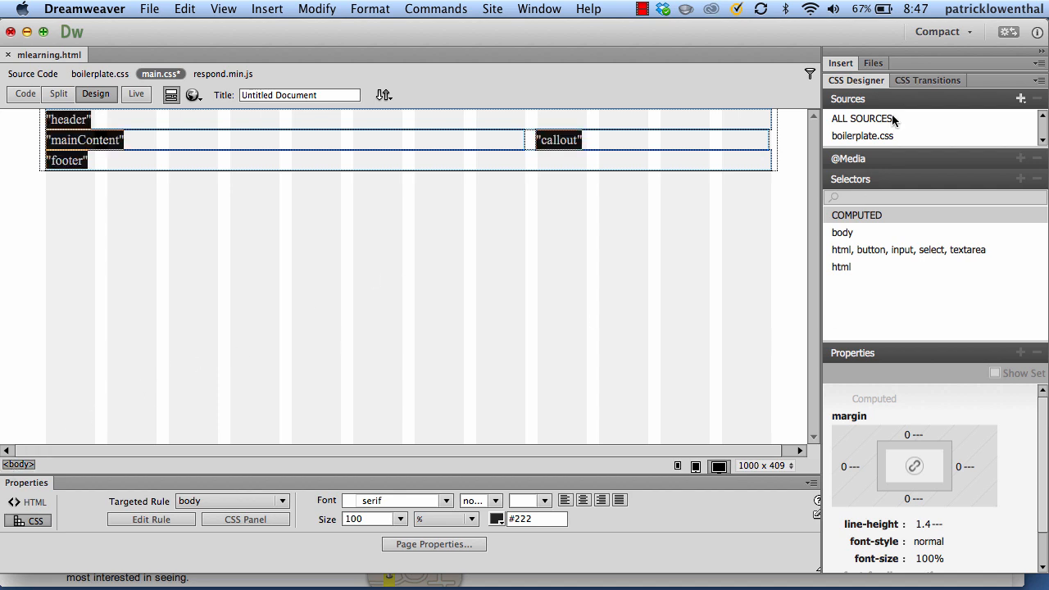
scroll(887, 133, "down", 1)
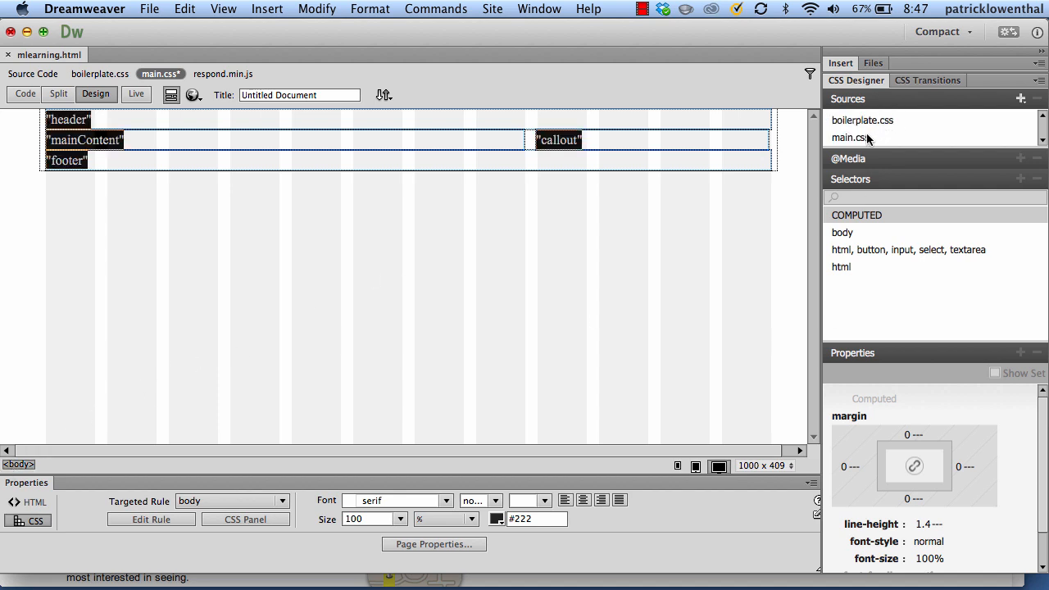
left_click(867, 138)
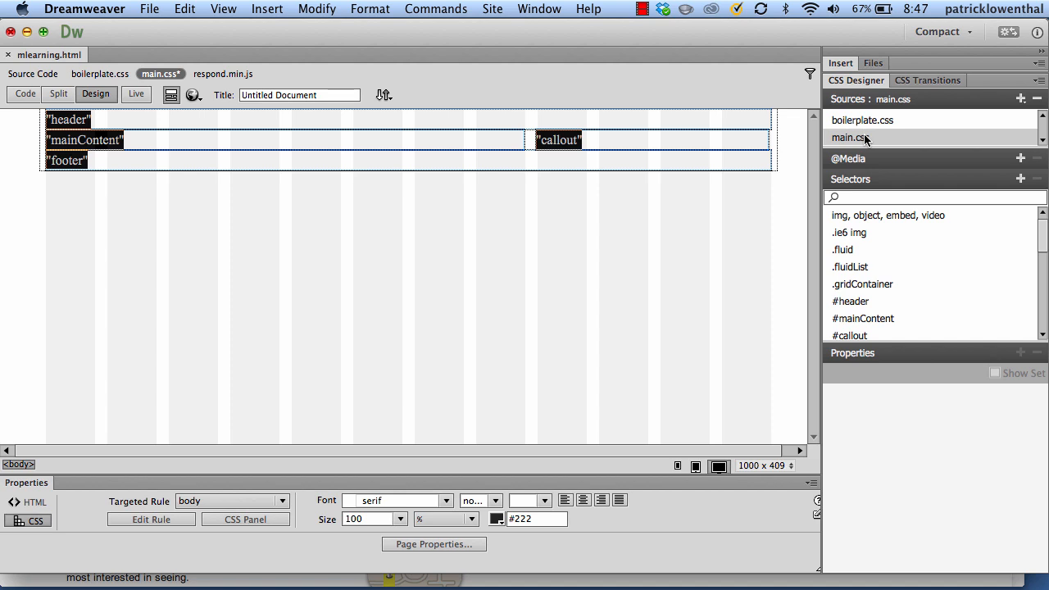
left_click(1020, 180)
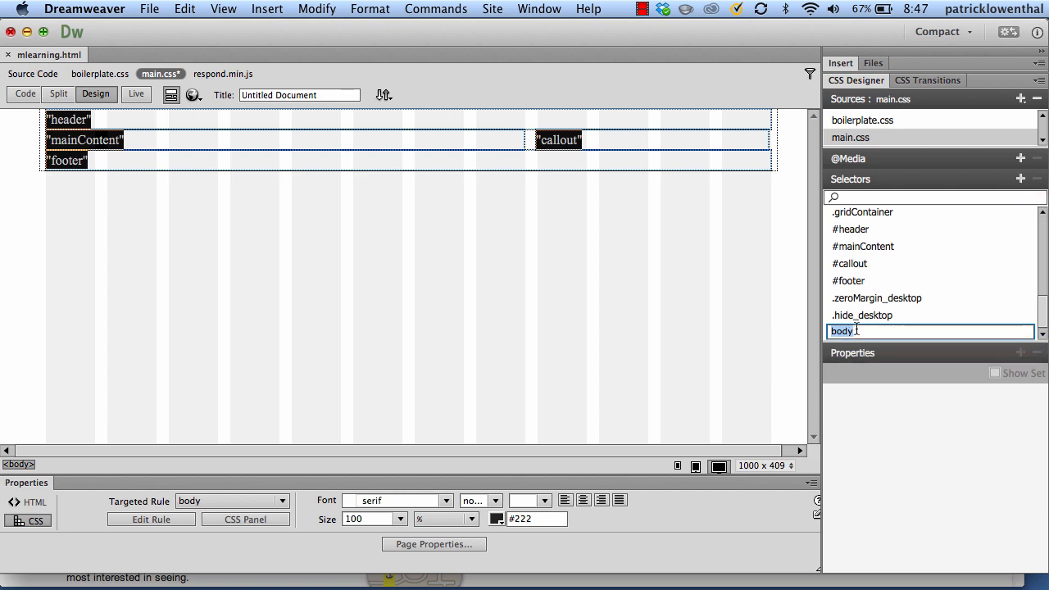
key("Return")
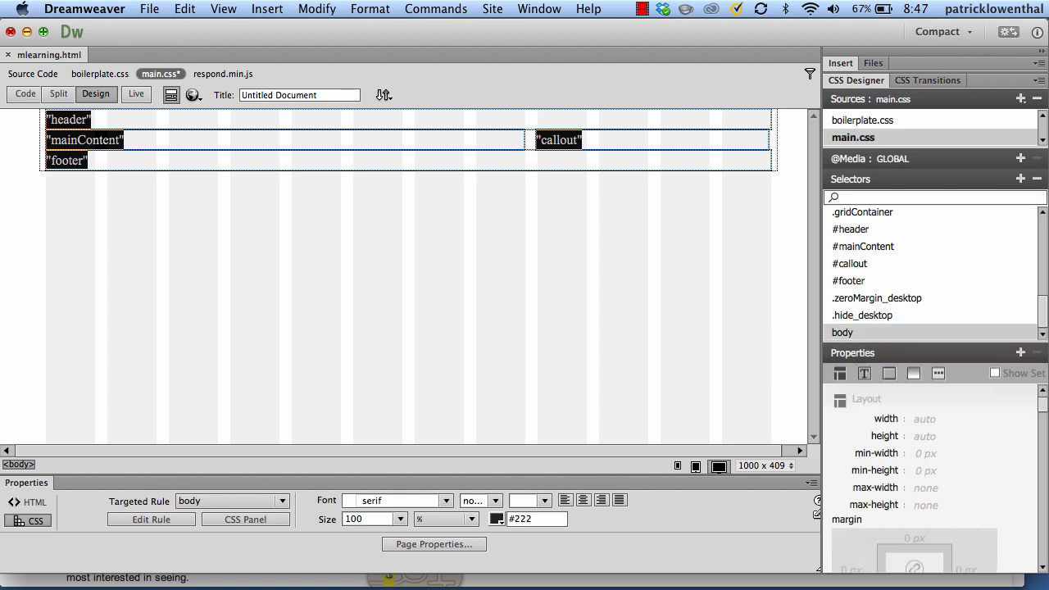
- Set the body selector's background-color to #000033 and save all files
left_click(912, 373)
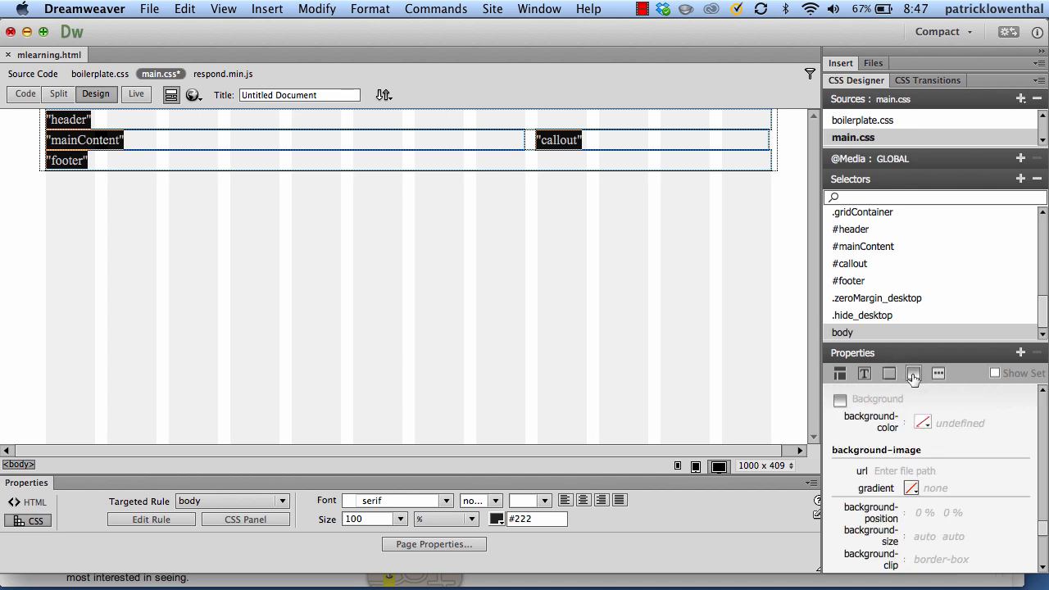
left_click(922, 423)
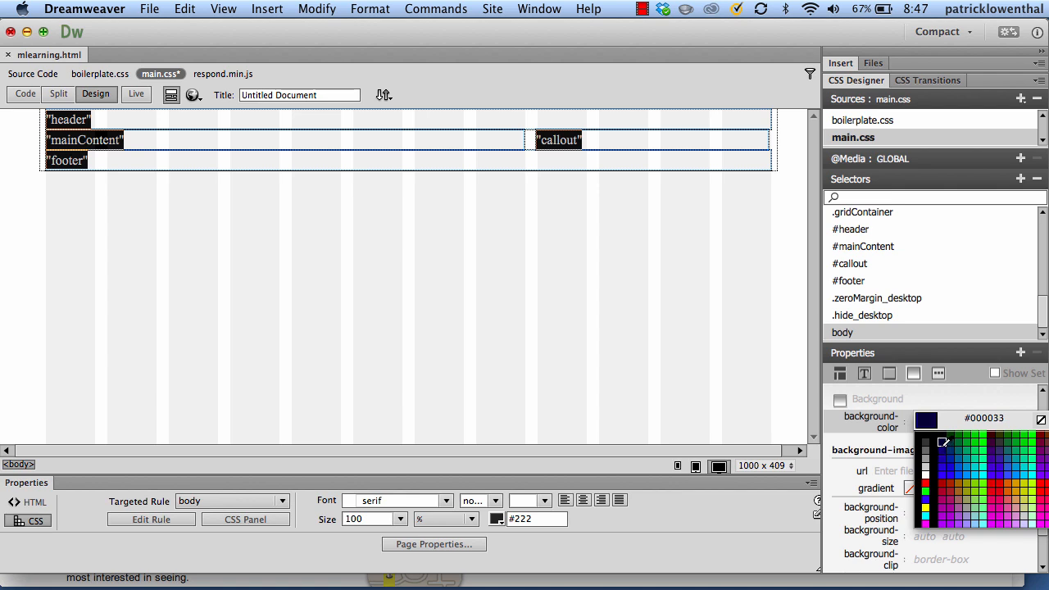
left_click(943, 443)
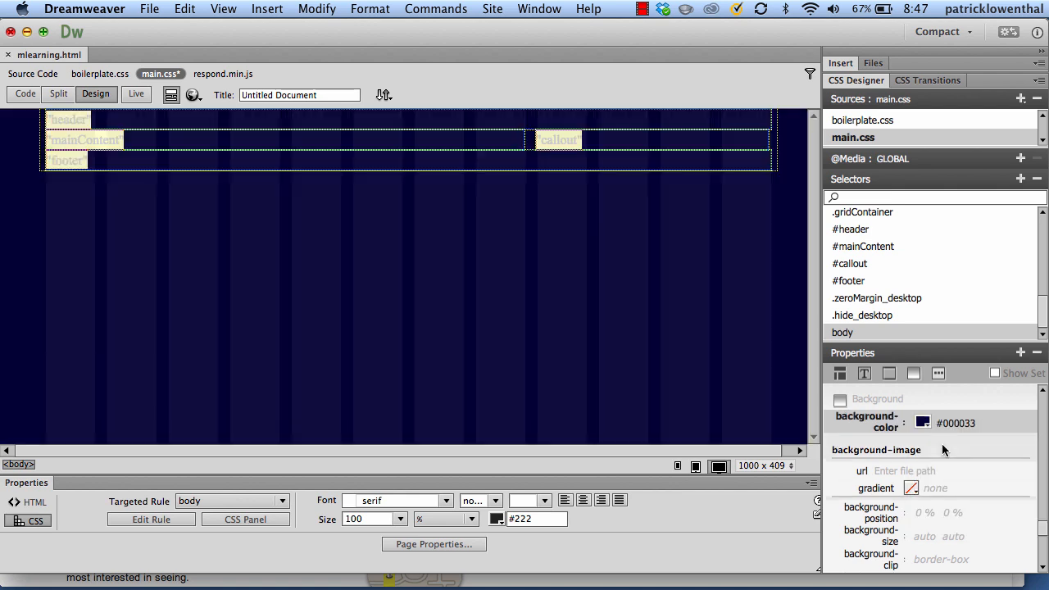
left_click(374, 299)
left_click(150, 9)
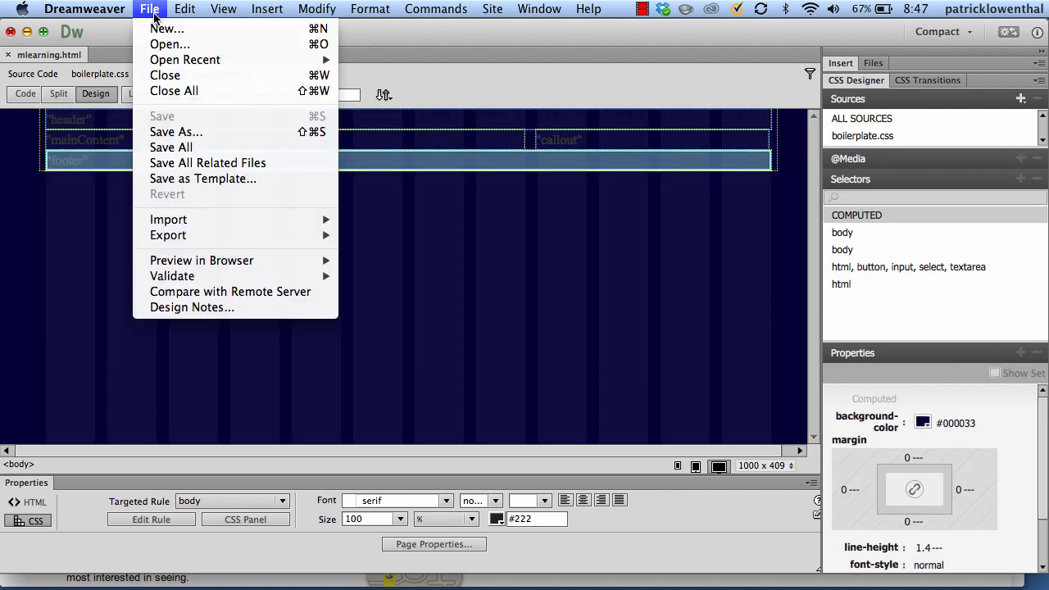
left_click(187, 149)
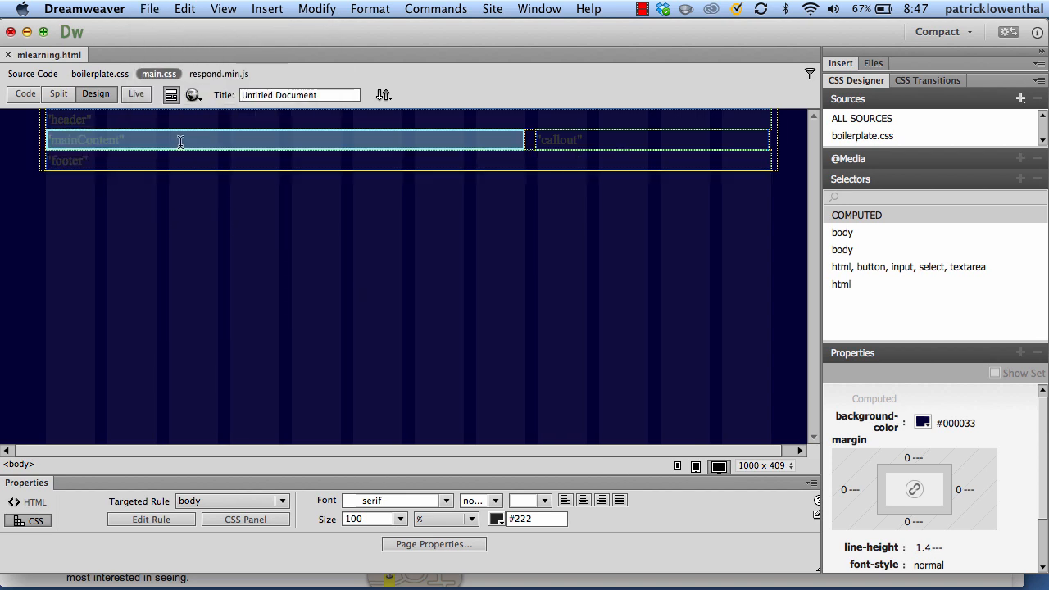
- Show the page's source code beside the design and select the header div
left_click(178, 141)
left_click(174, 121)
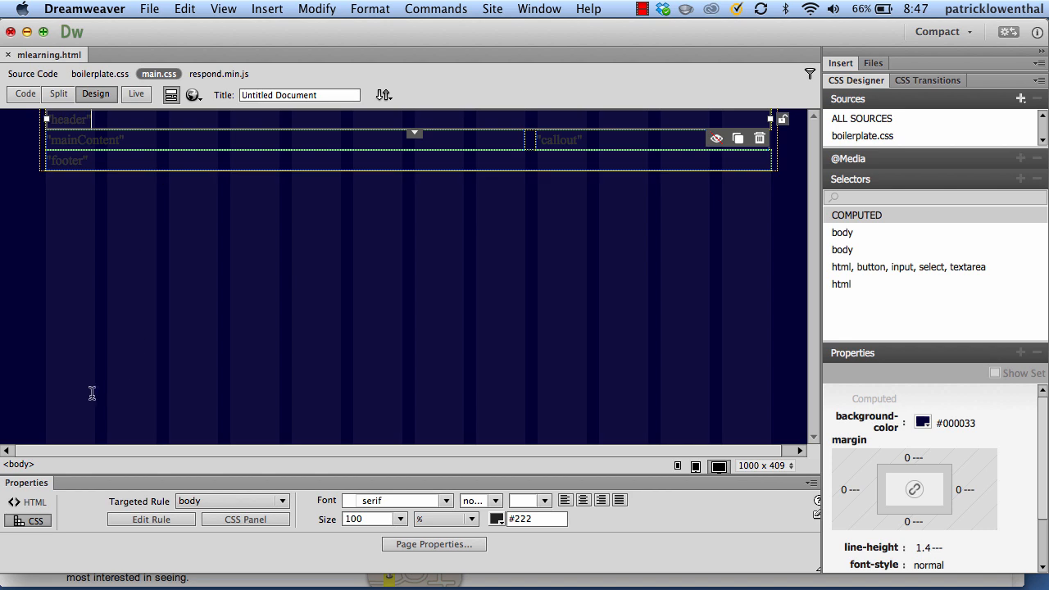
left_click(78, 121)
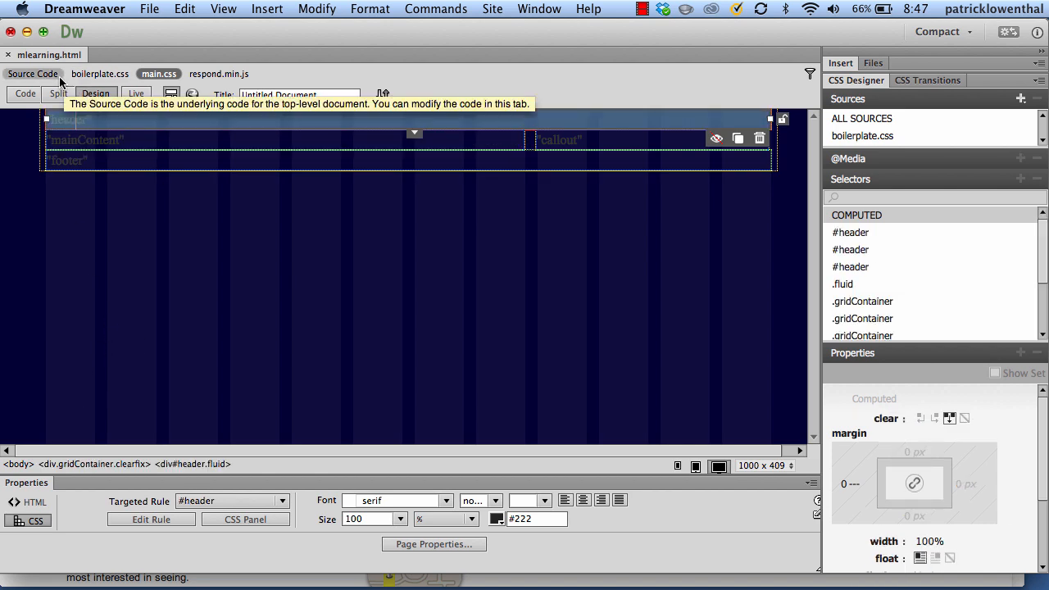
left_click(33, 74)
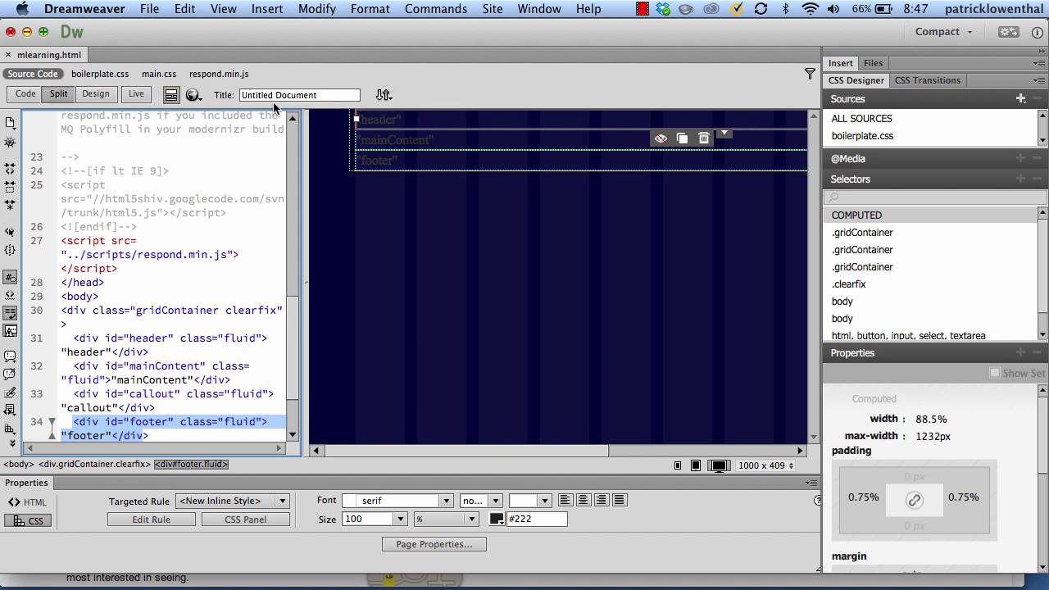
left_click(365, 117)
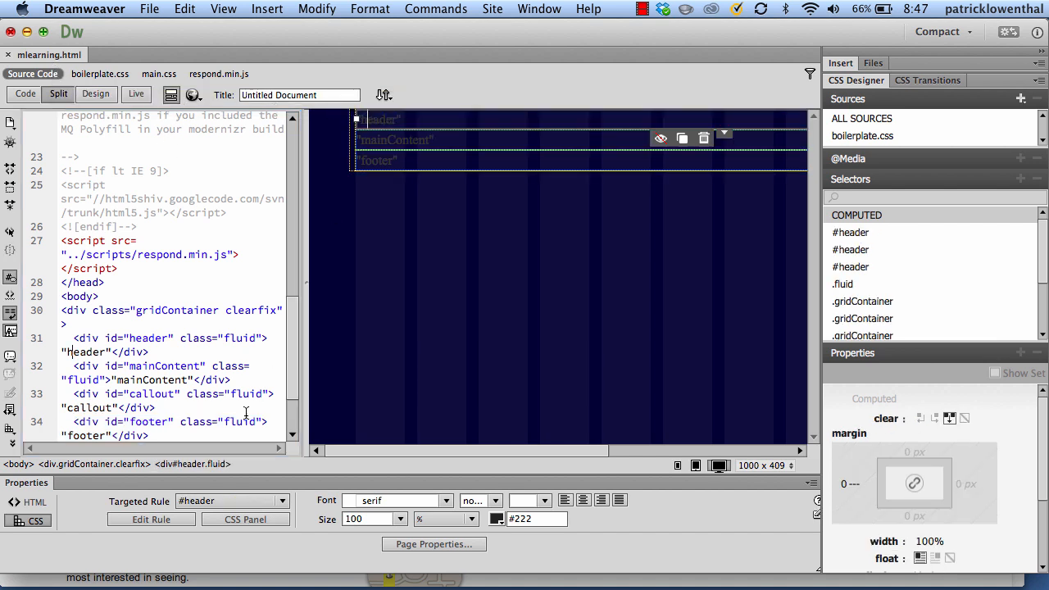
left_click(193, 465)
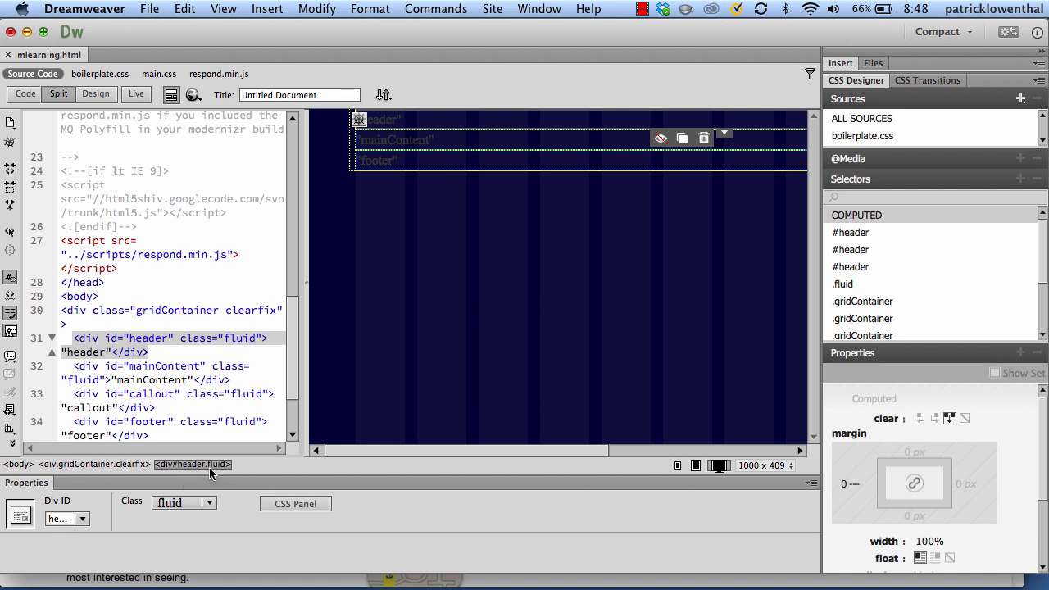
- Open the #header rule in main.css for editing from inside the header div and pick a light background colour for it
scroll(531, 229, "right", 5)
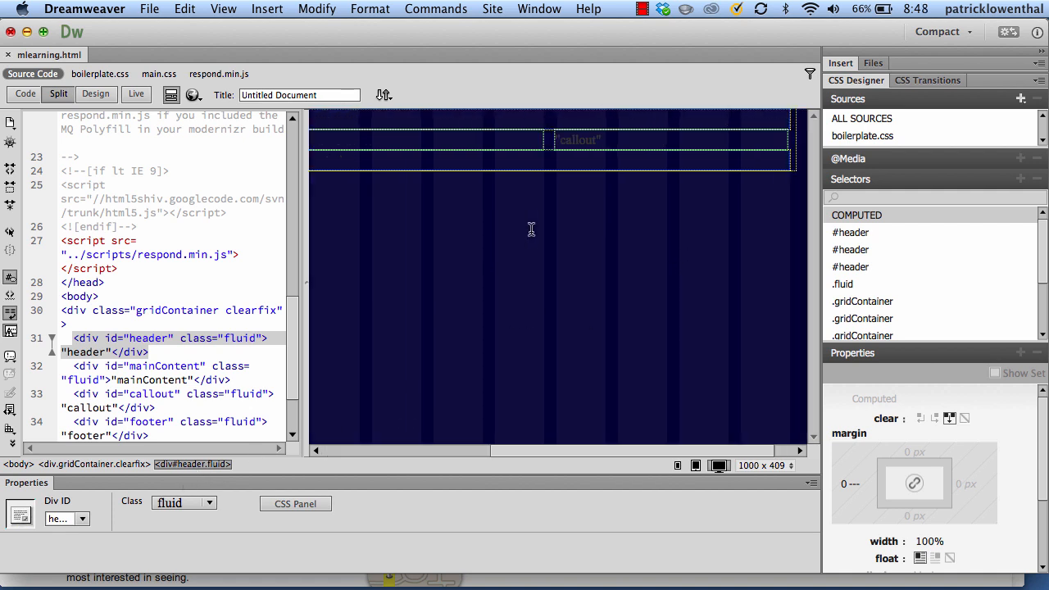
left_click(531, 229)
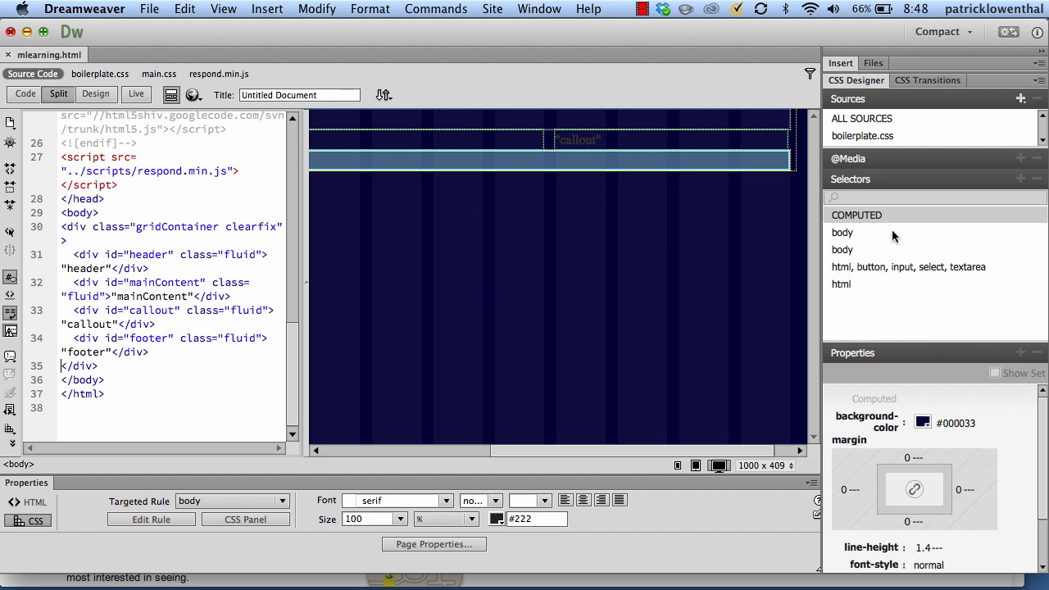
left_click(1043, 143)
scroll(354, 123, "left", 5)
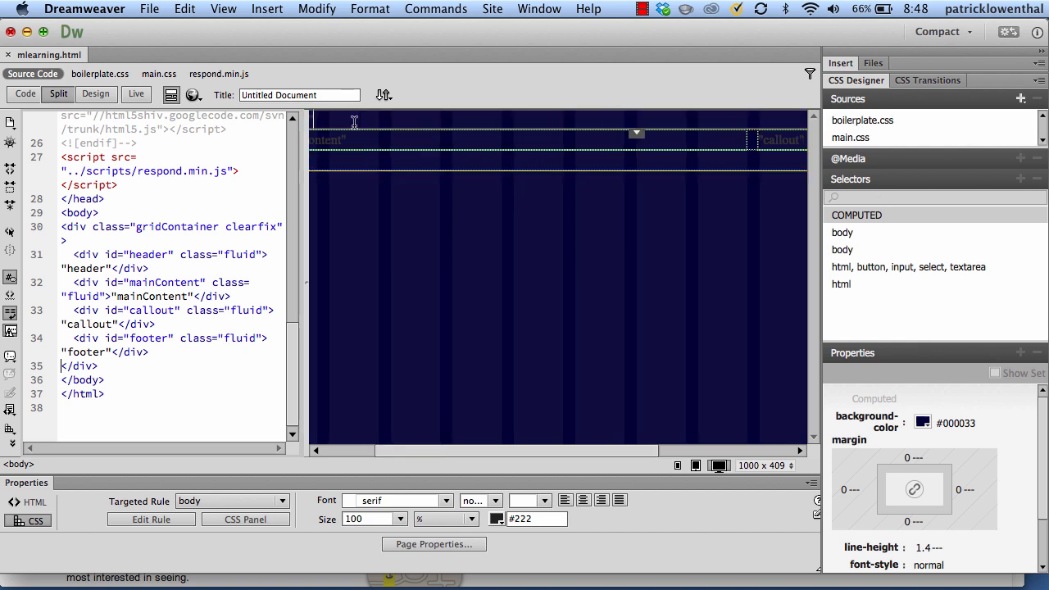
left_click(354, 122)
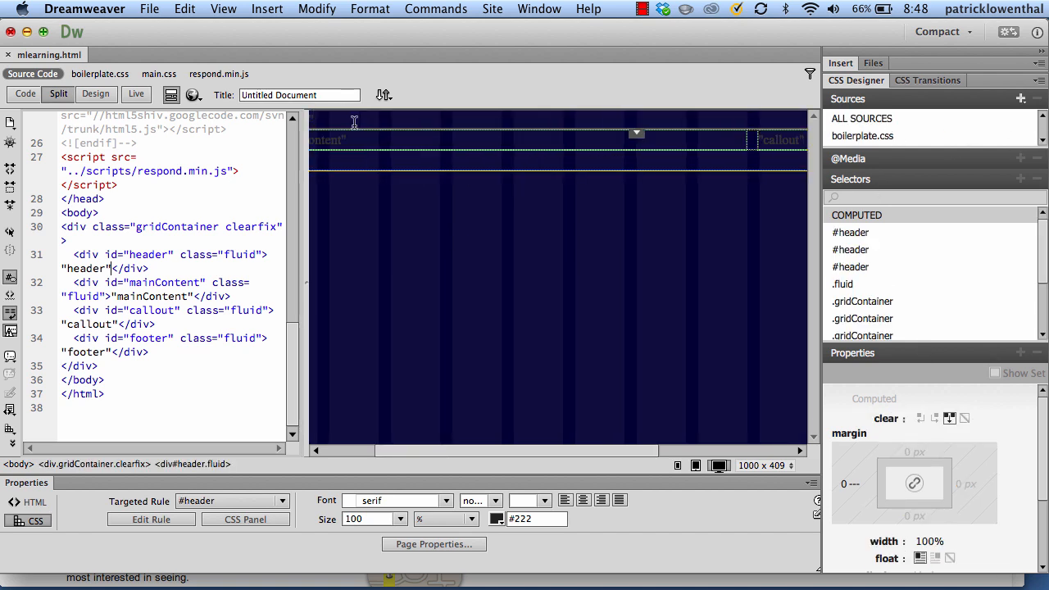
left_click(152, 520)
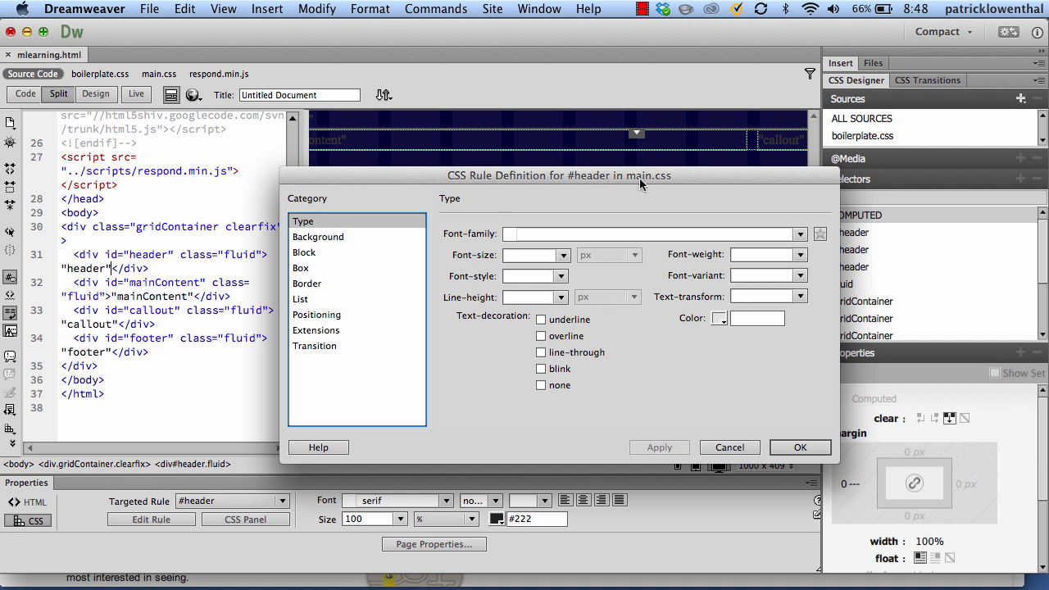
left_click(332, 238)
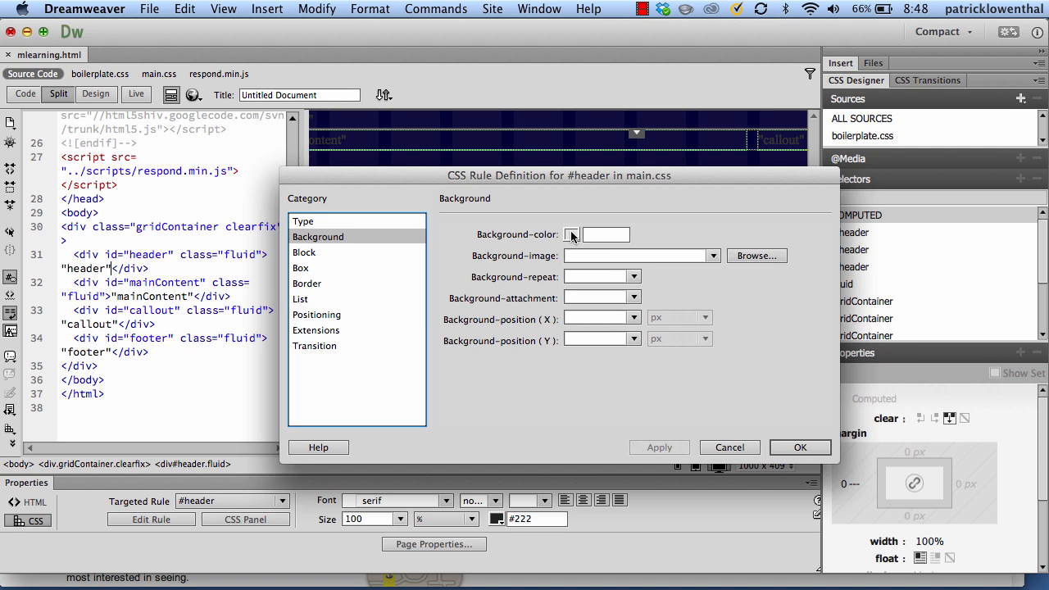
left_click(571, 234)
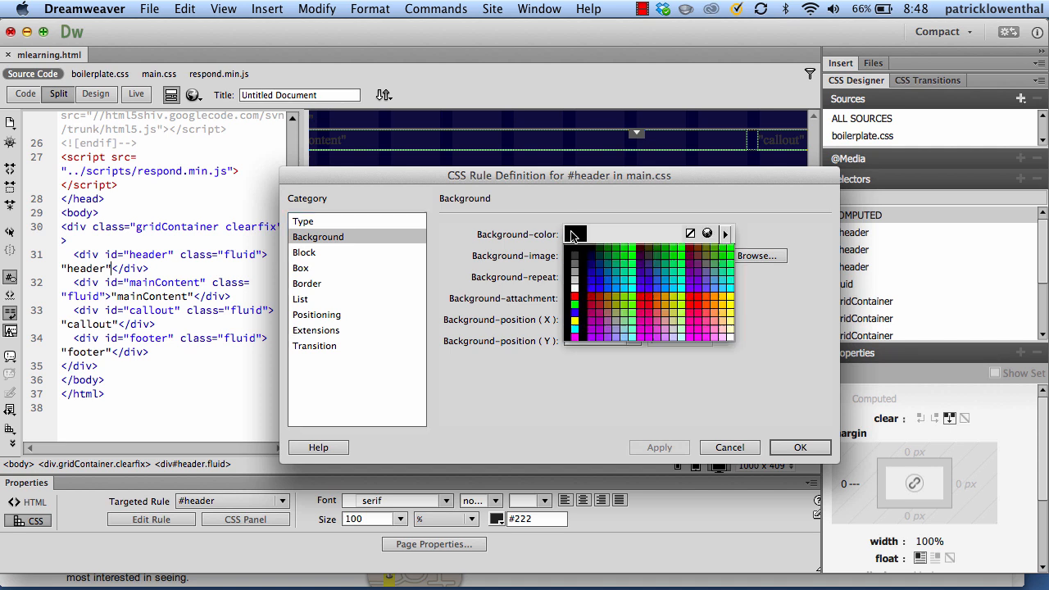
left_click(579, 284)
- Set the #header rule's font size to xx-large
left_click(330, 222)
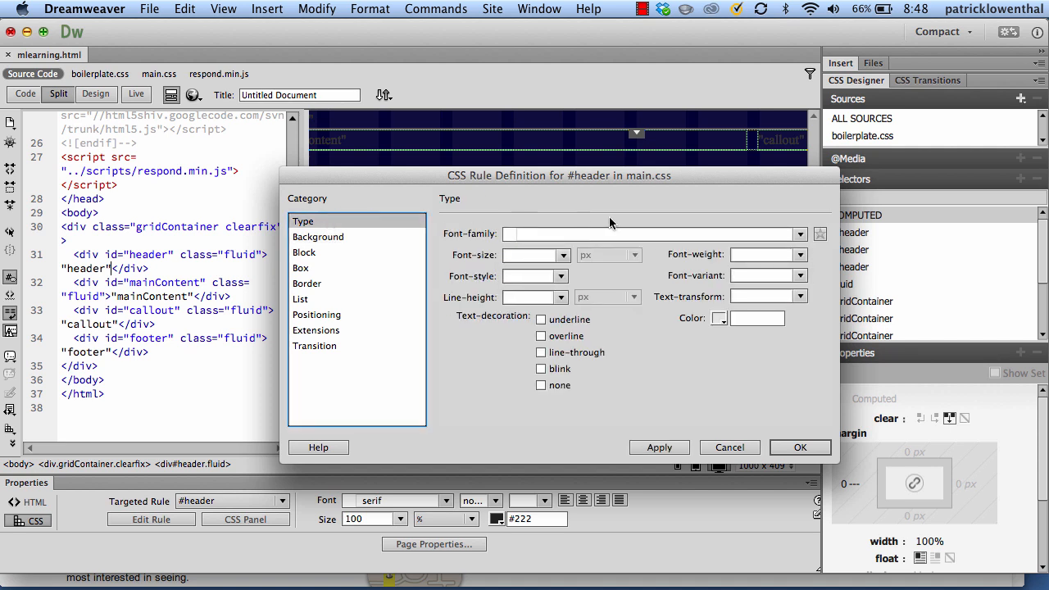
left_click(563, 256)
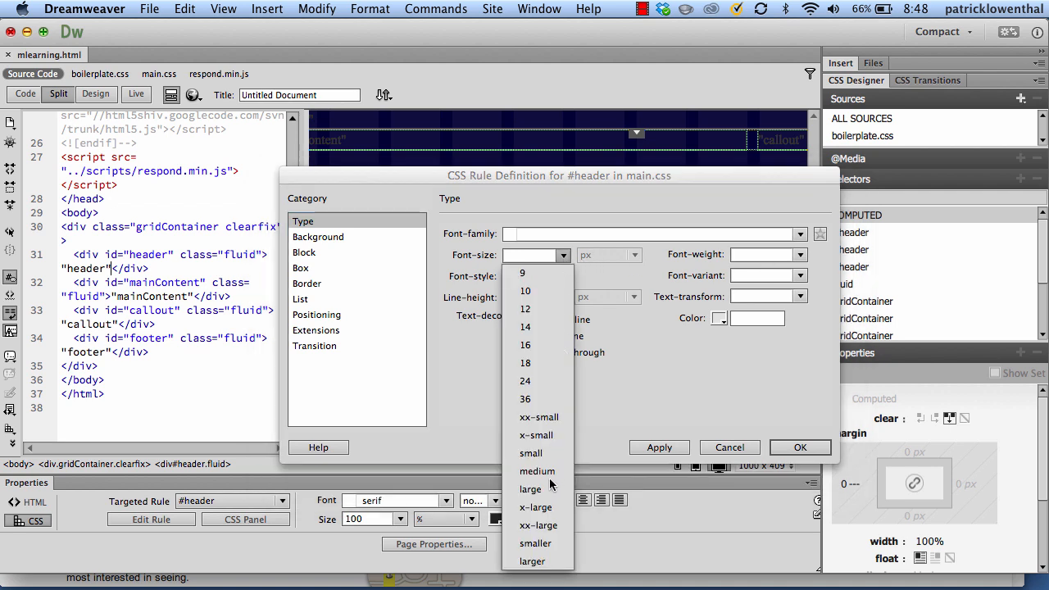
left_click(539, 524)
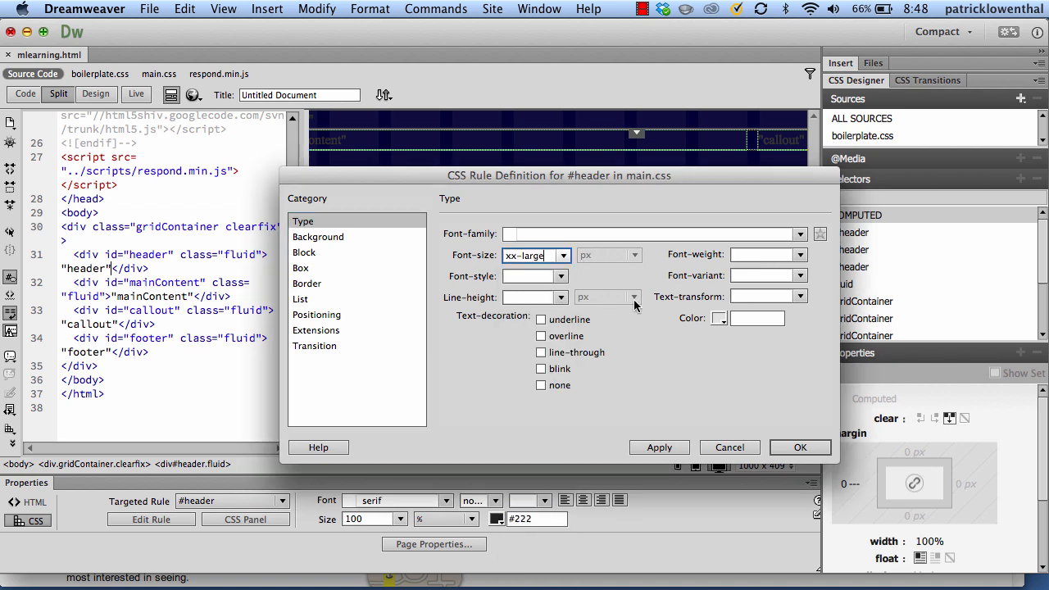
- View the Adobe Edge Web Fonts library and set the #header rule's font family to alfa-slab-one
left_click(798, 235)
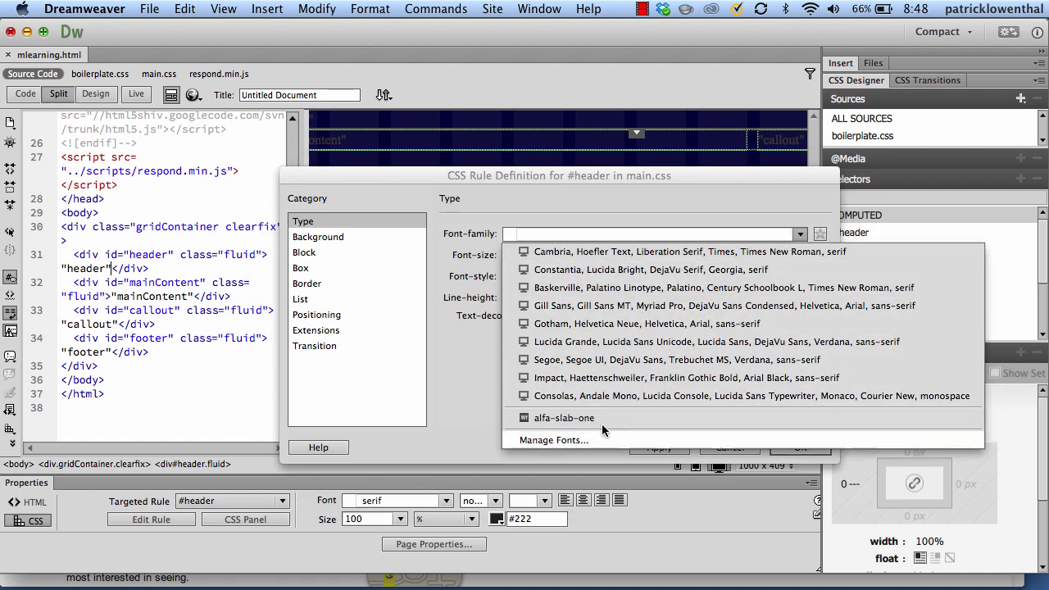
left_click(569, 448)
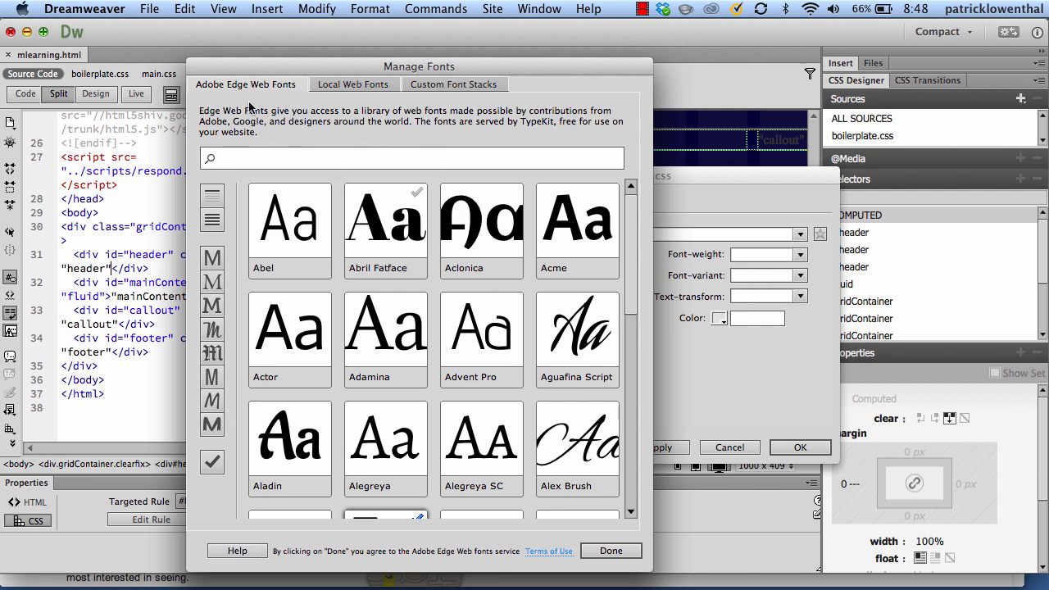
left_click(611, 552)
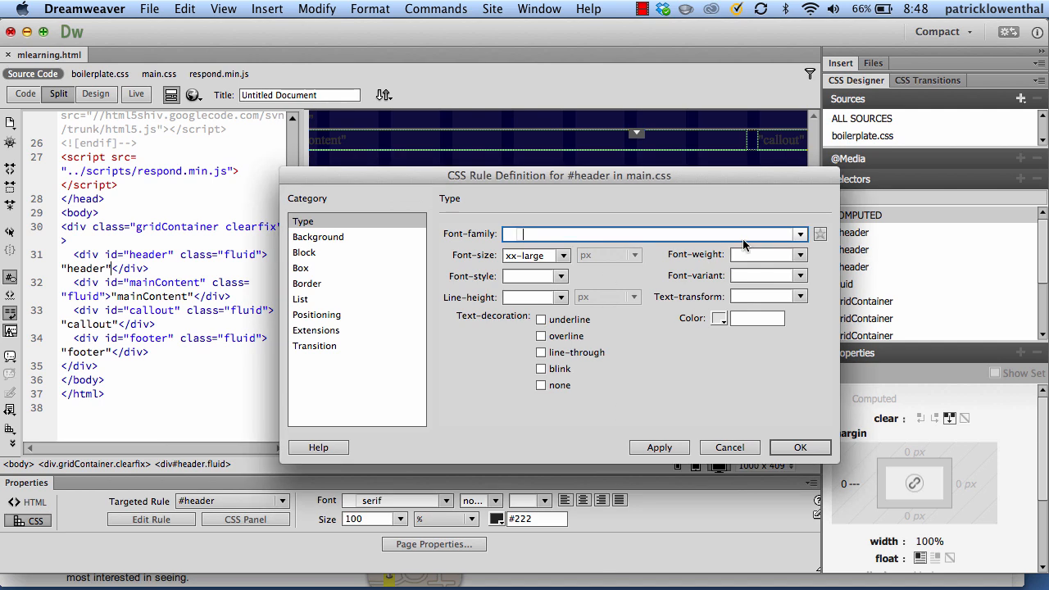
left_click(807, 237)
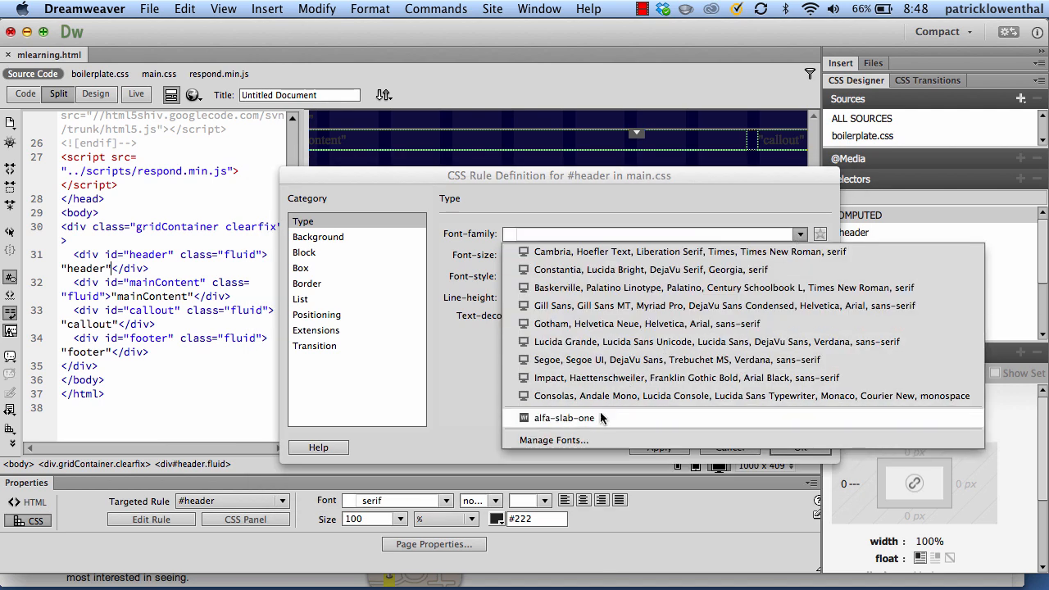
left_click(564, 419)
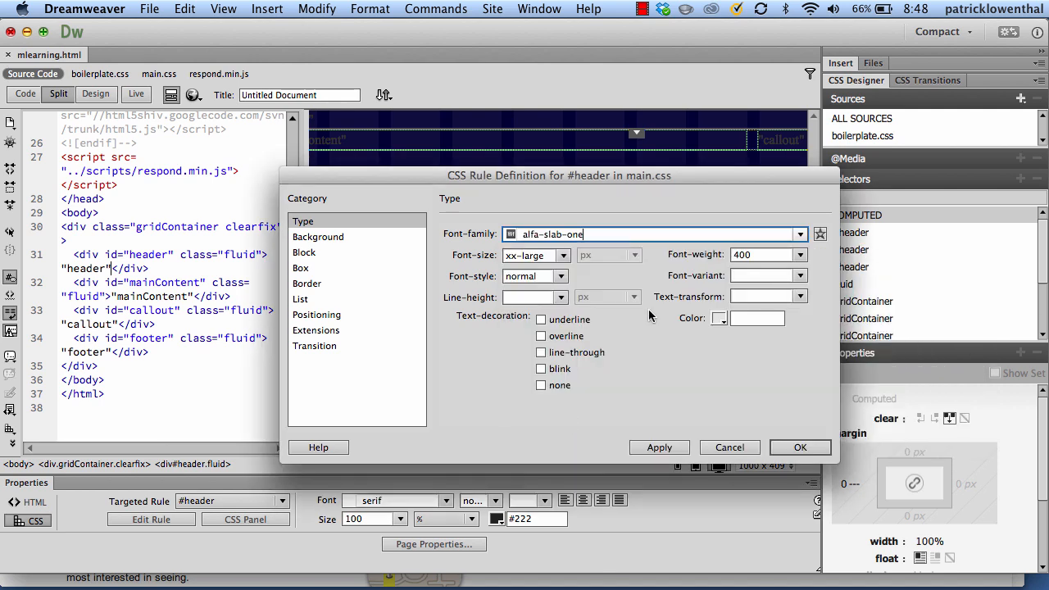
- Set the #header rule's text colour to #333 and keep the font weight at 400
left_click(719, 318)
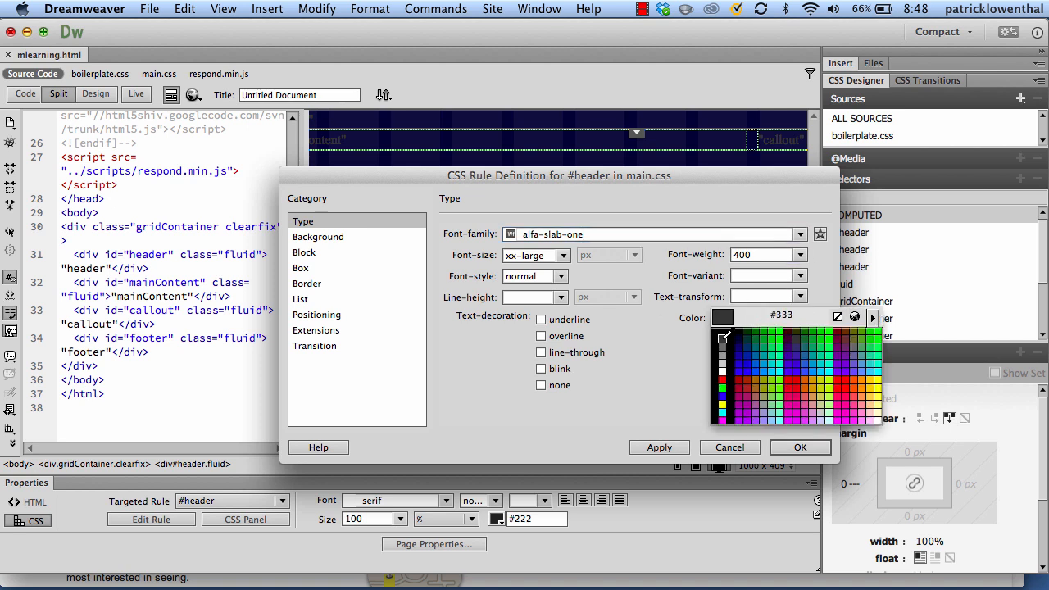
left_click(722, 338)
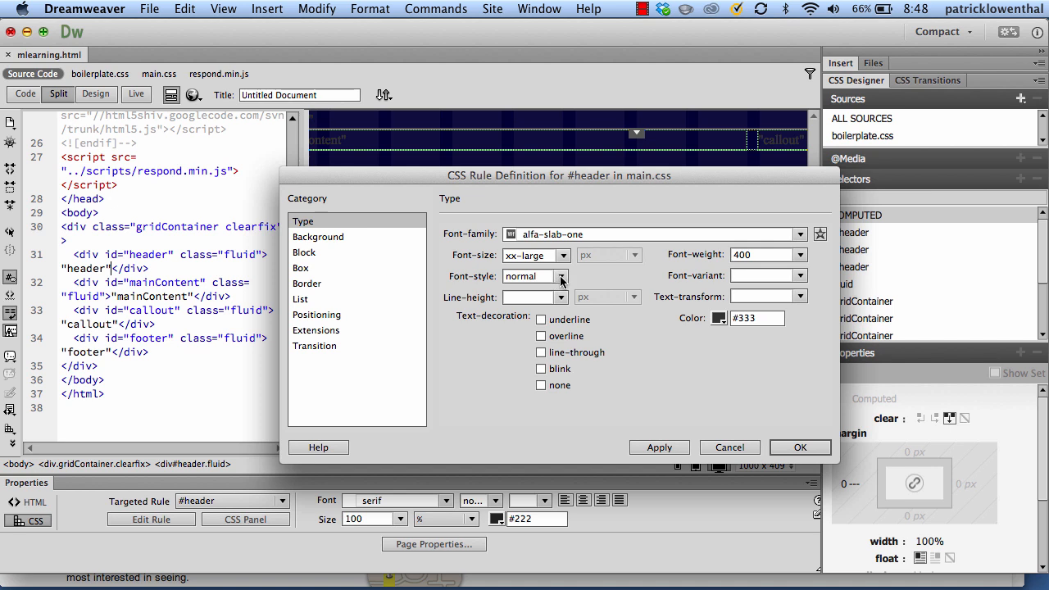
left_click(800, 256)
left_click(801, 257)
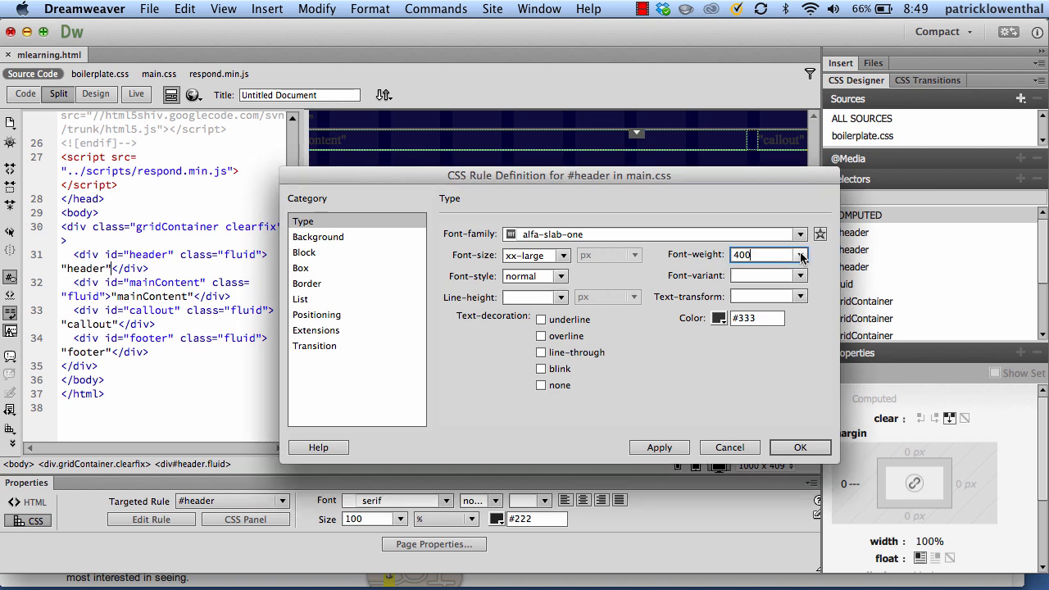
- Open the #header rule's border settings and turn off Same for all for style, width and color
left_click(315, 239)
left_click(310, 256)
left_click(307, 268)
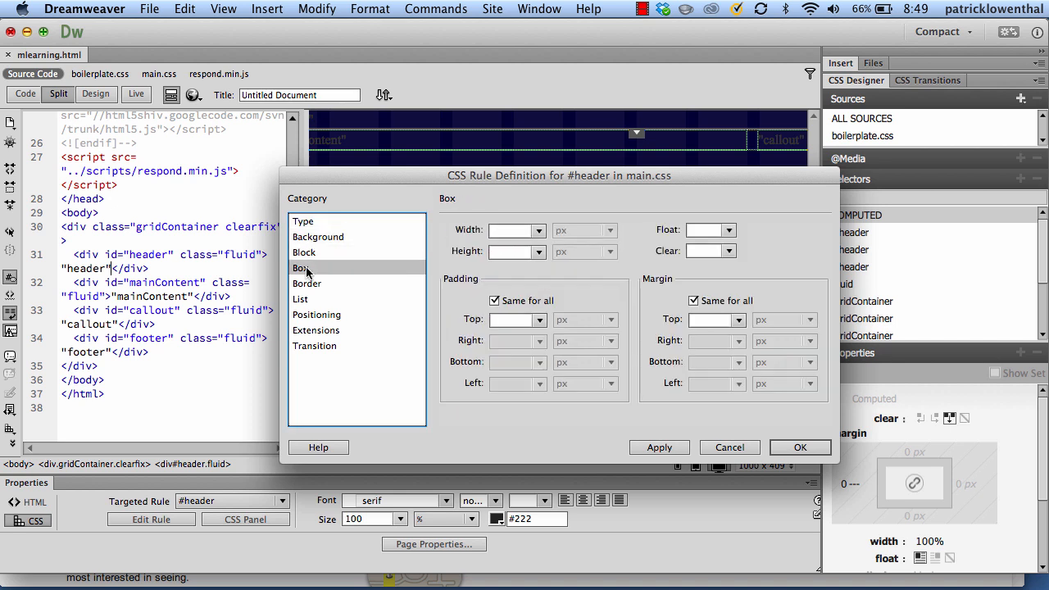
left_click(308, 284)
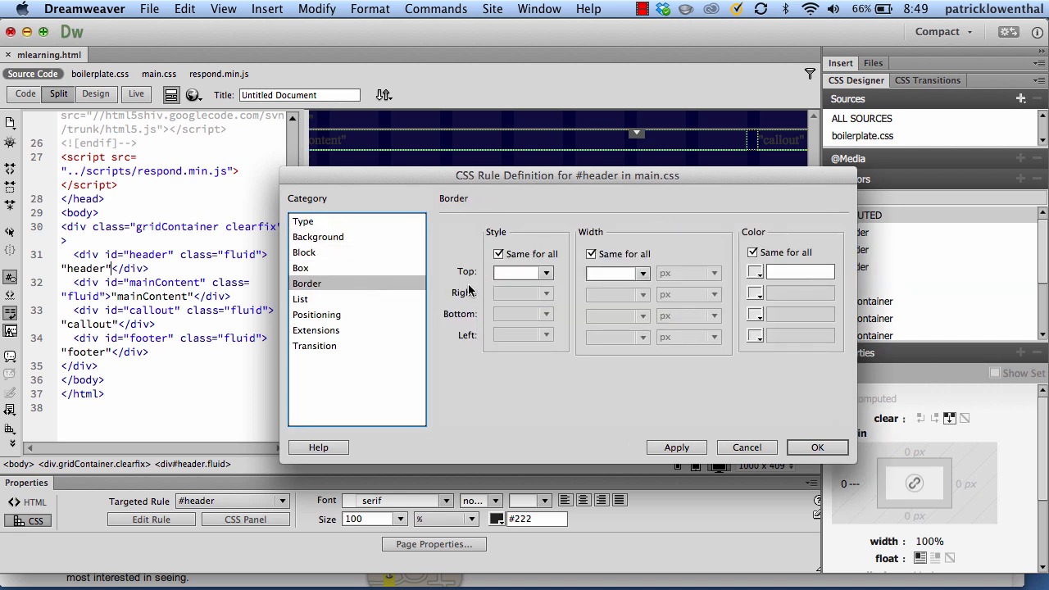
left_click(499, 254)
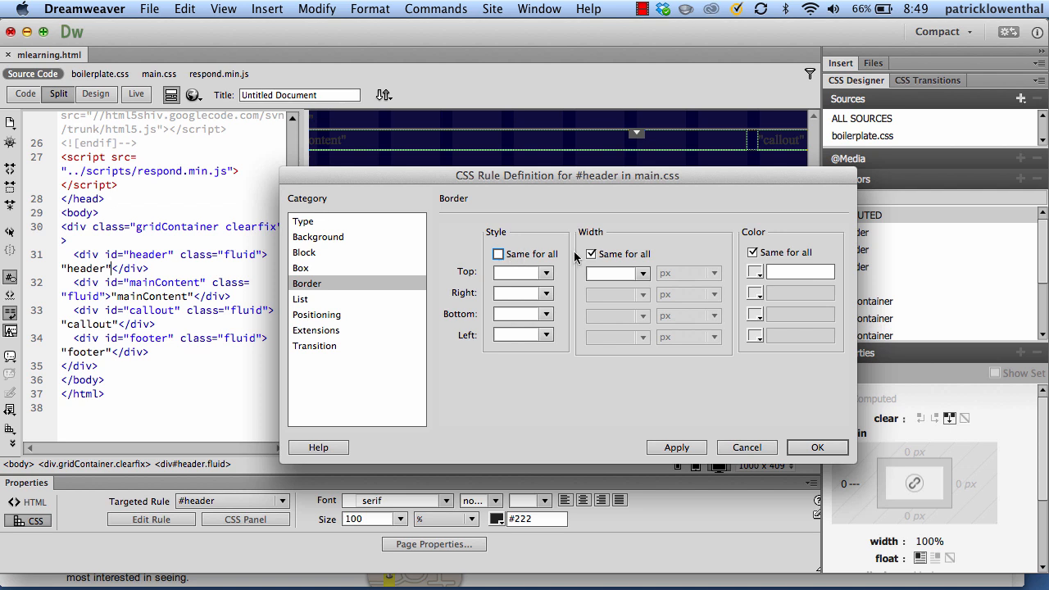
left_click(591, 254)
left_click(753, 252)
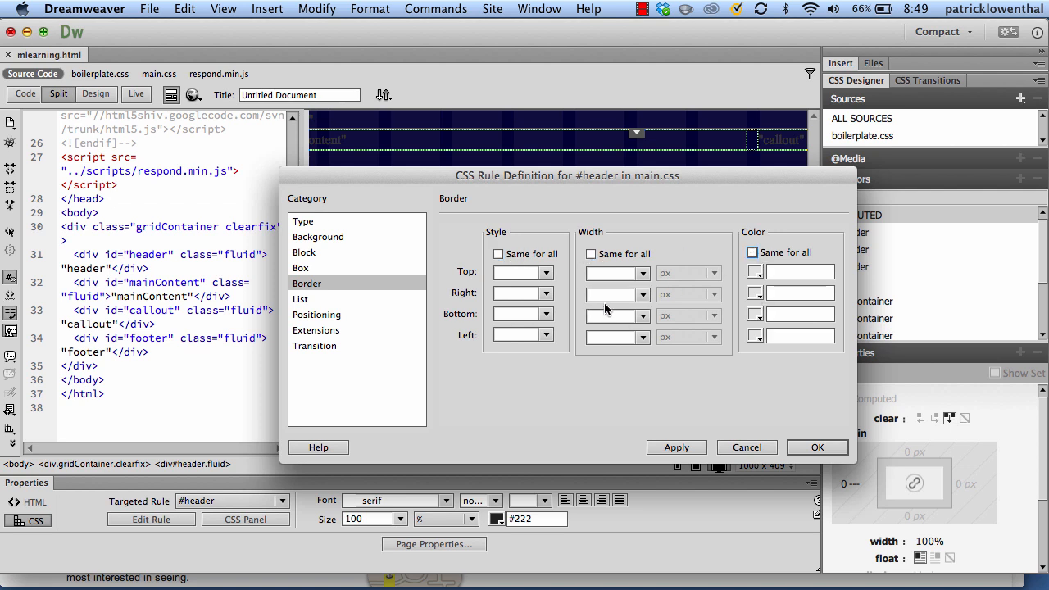
- Set the #header rule's bottom border to solid style with a width of 1 px
left_click(545, 314)
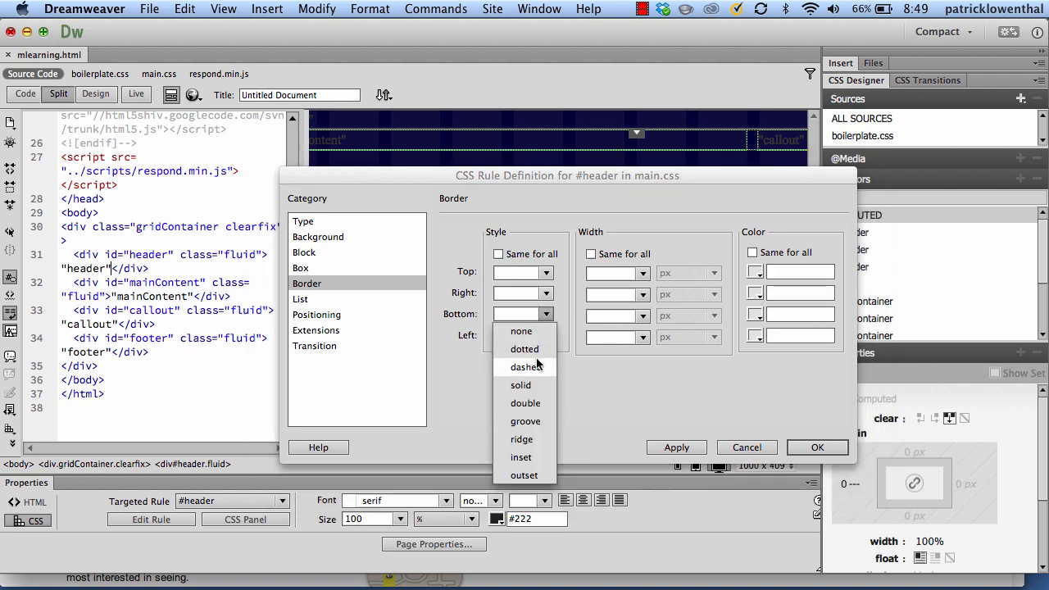
left_click(521, 385)
left_click(629, 315)
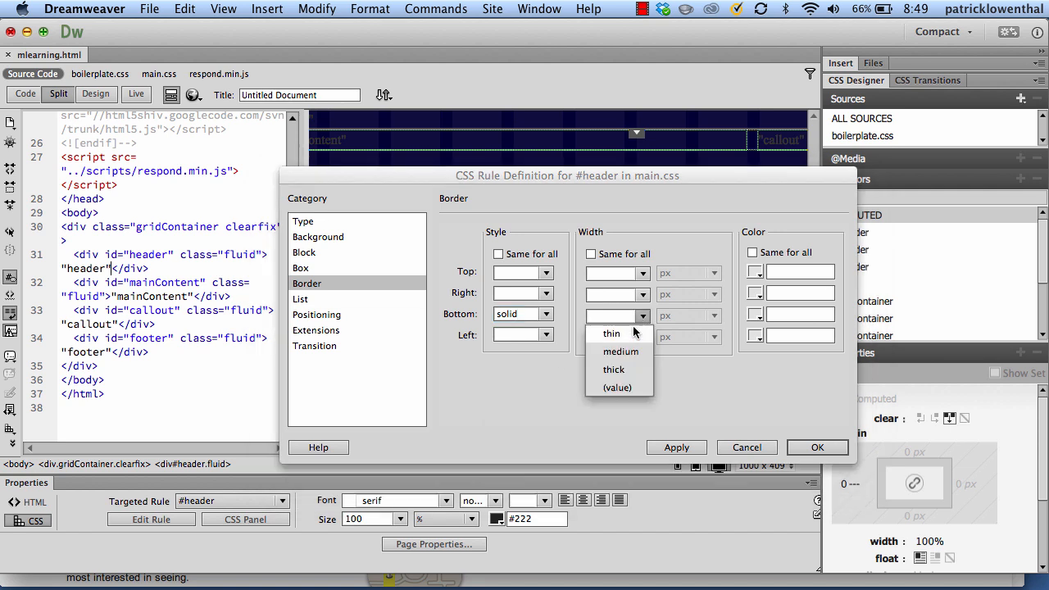
left_click(629, 337)
left_click(639, 317)
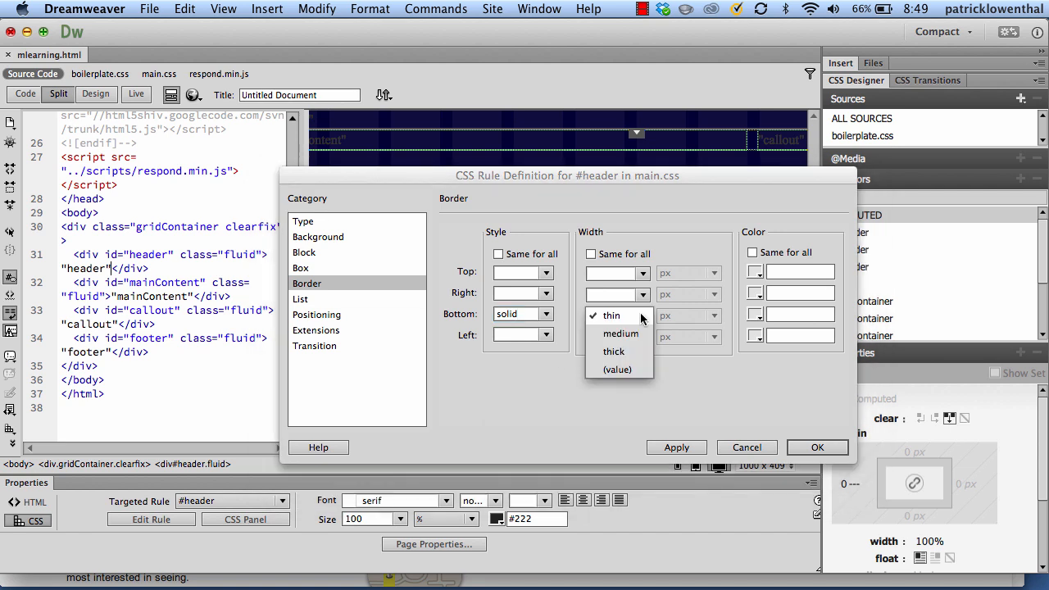
left_click(617, 369)
double_click(607, 316)
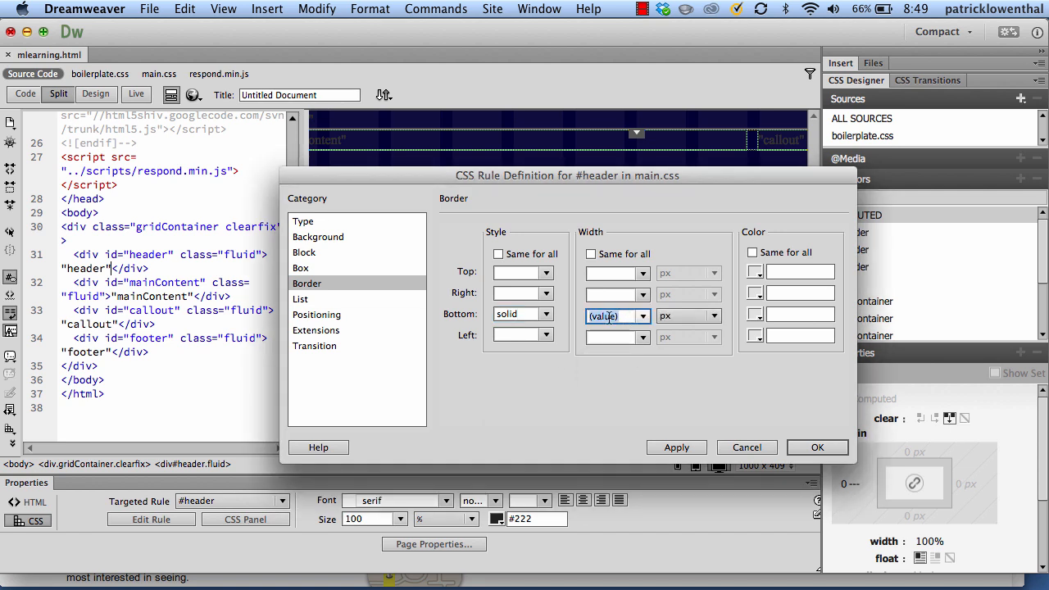
type("1")
- Set the #header rule's bottom border colour to #333 and apply the rule changes
left_click(756, 315)
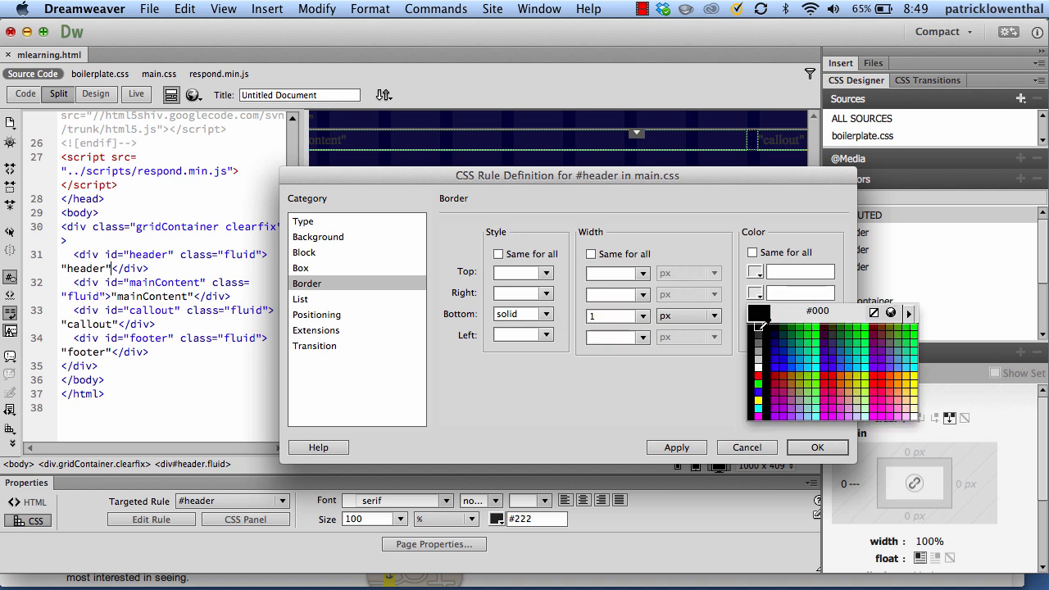
left_click(758, 336)
left_click(685, 448)
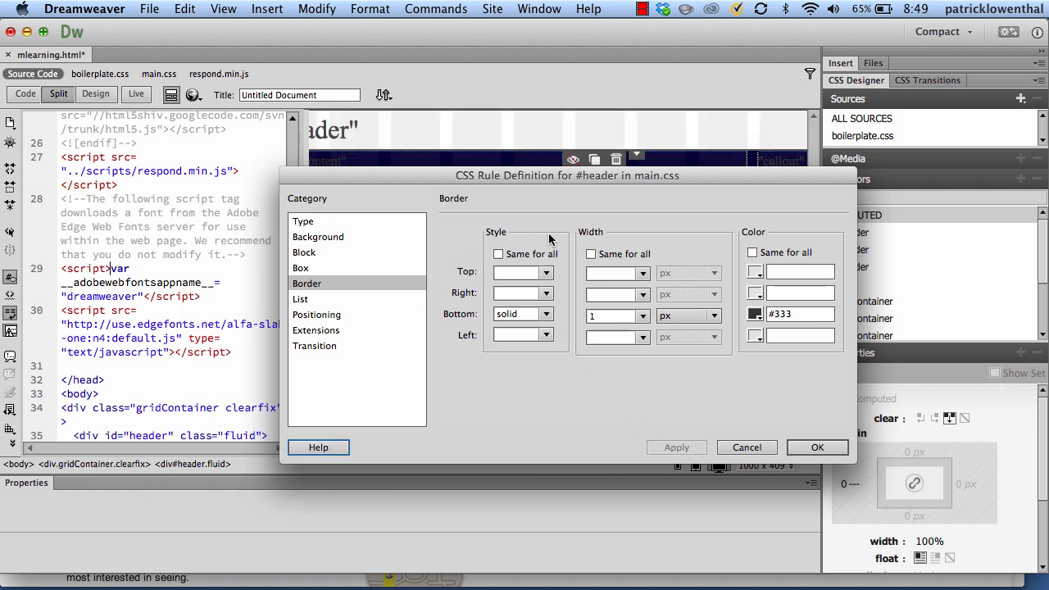
left_click(817, 448)
- Open the #mainContent div's CSS rule for editing and set its background colour to #FFF
left_click(644, 374)
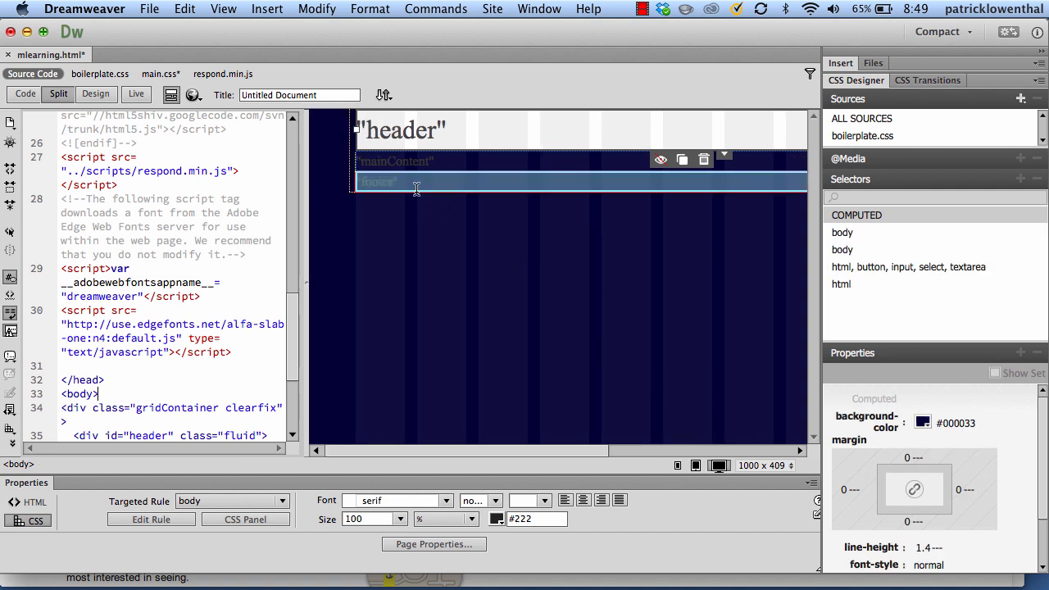
left_click(432, 162)
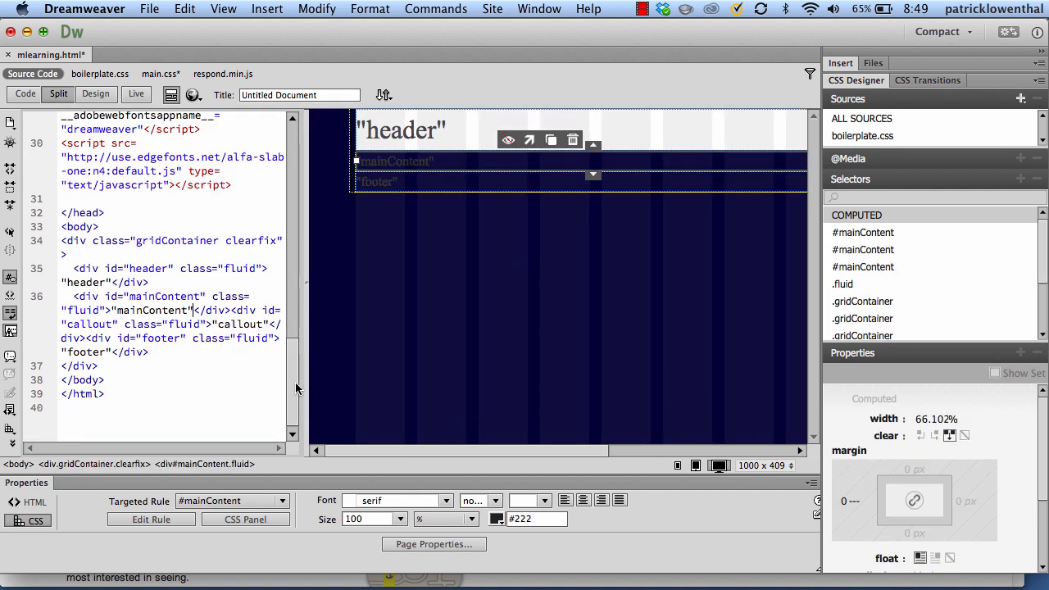
left_click(209, 464)
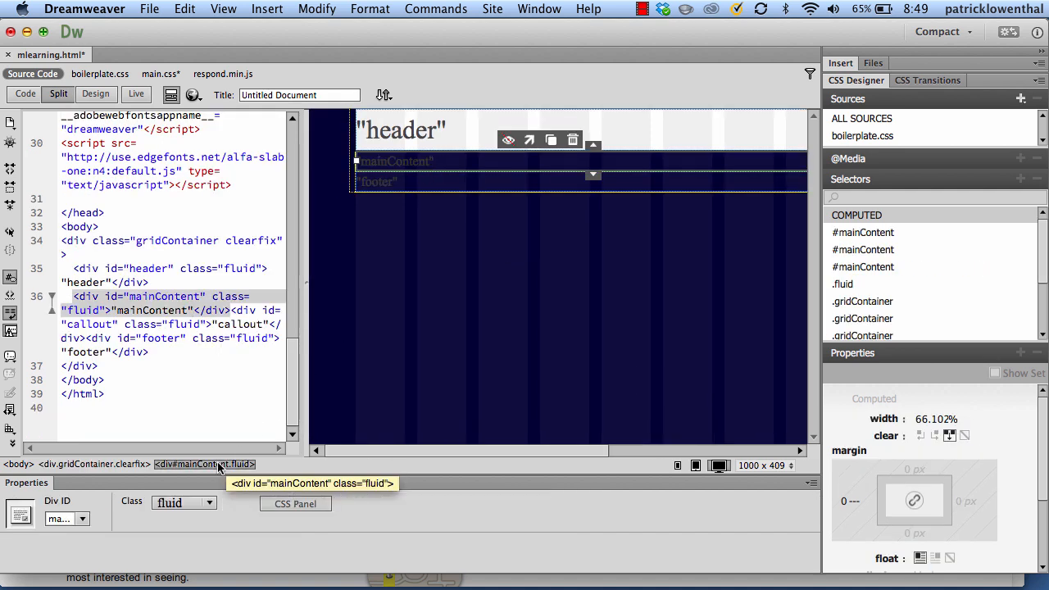
left_click(405, 162)
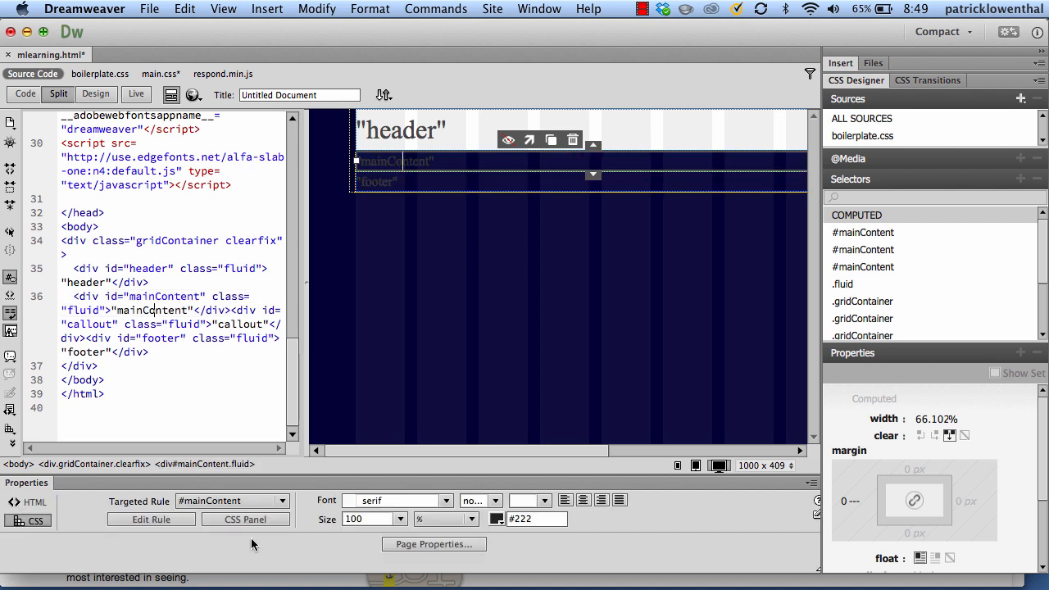
left_click(211, 464)
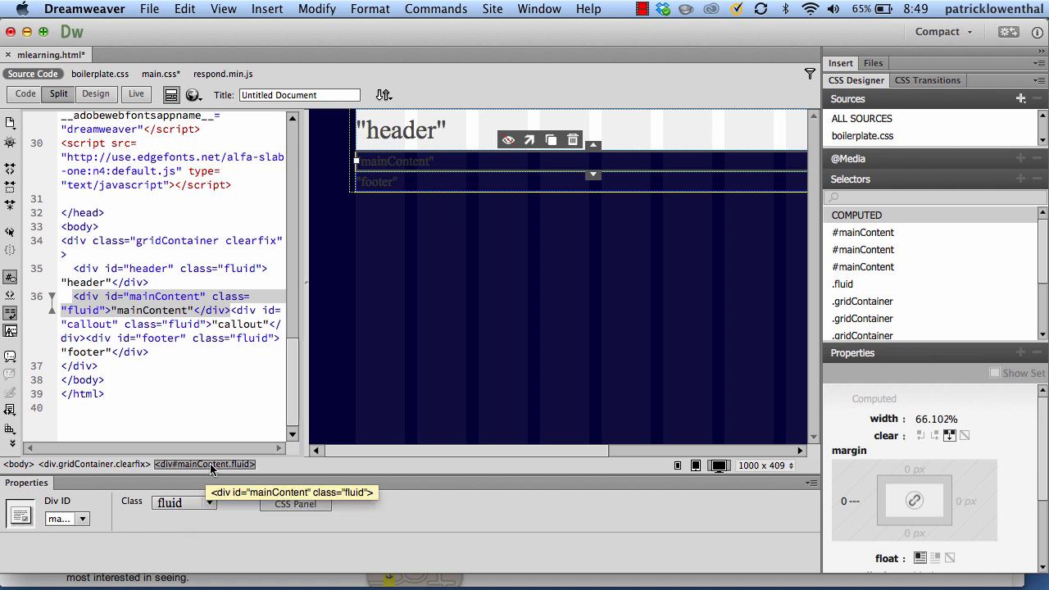
left_click(385, 181)
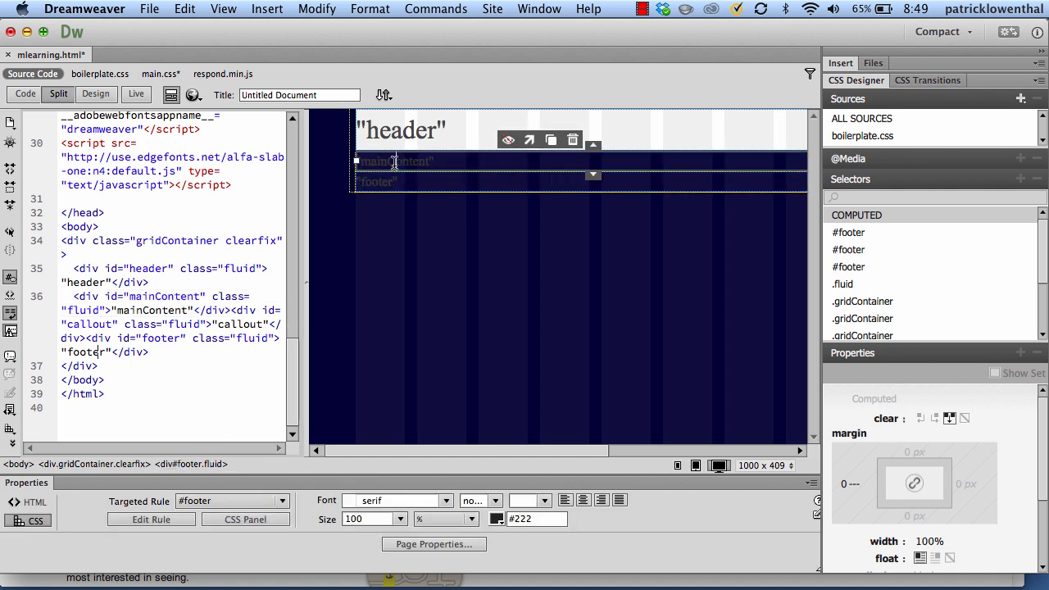
left_click(394, 162)
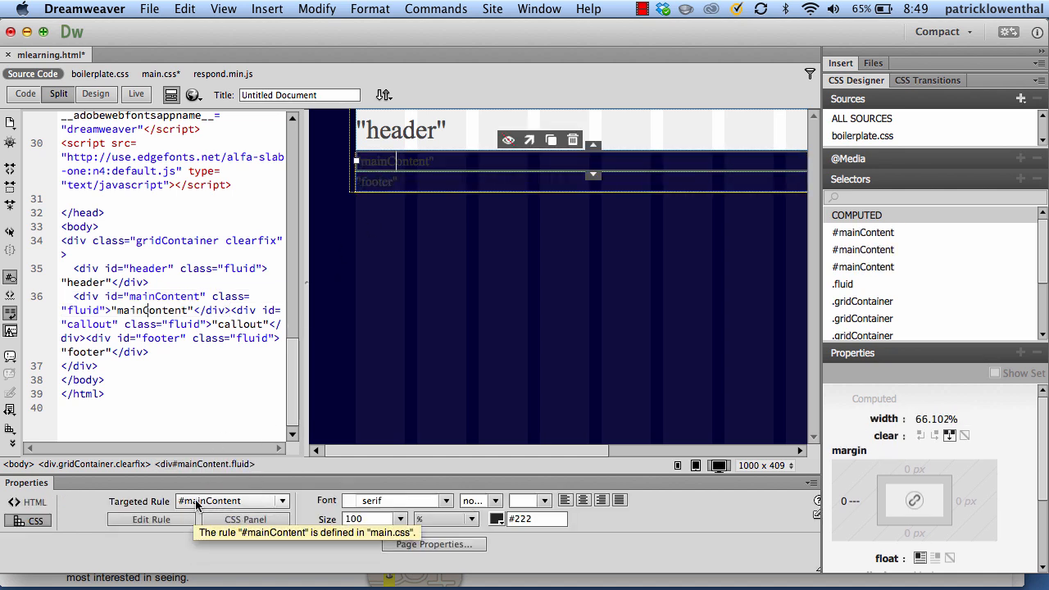
left_click(165, 519)
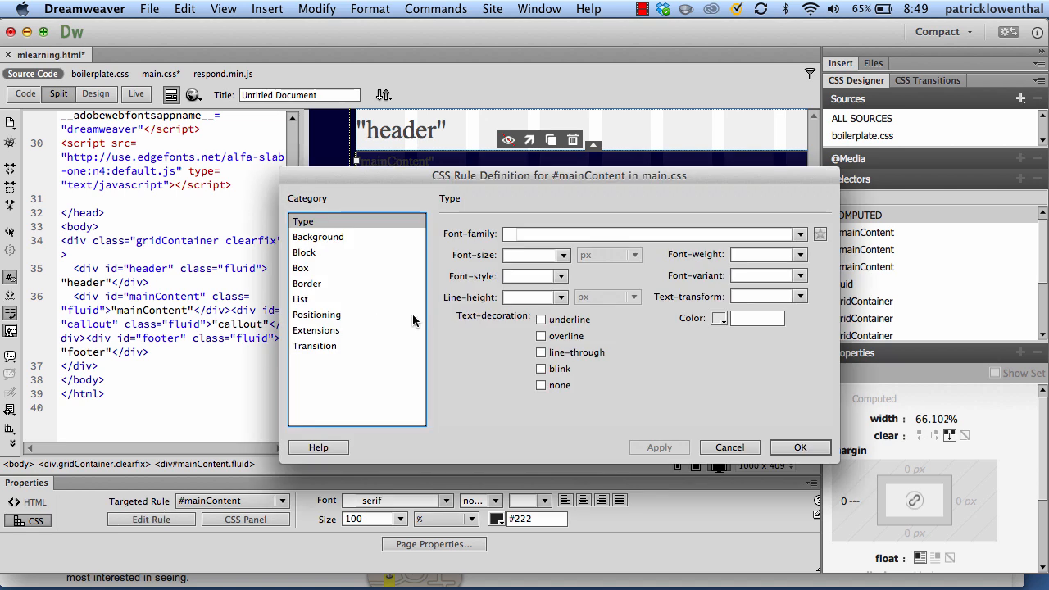
left_click(338, 238)
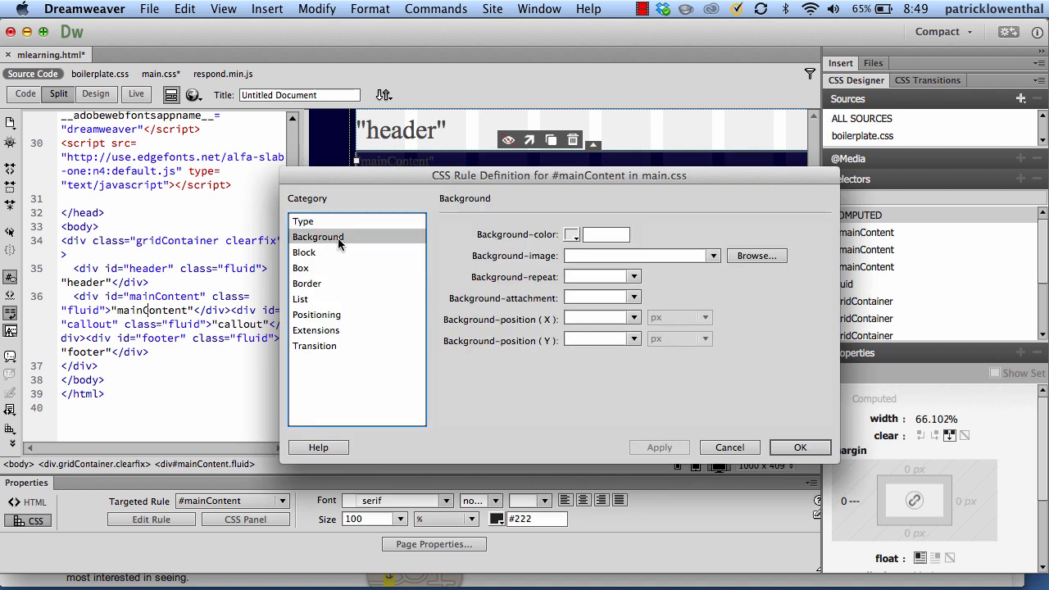
left_click(575, 237)
left_click(573, 290)
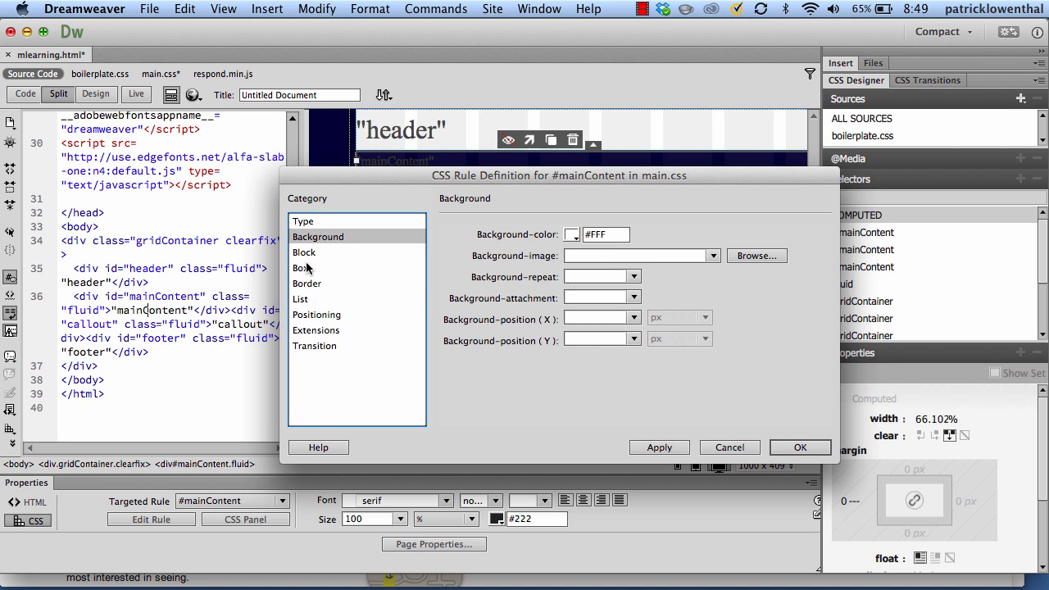
- Set the #mainContent rule's font family to Gotham, Helvetica Neue, Helvetica, Arial, sans-serif and apply the rule changes
left_click(308, 222)
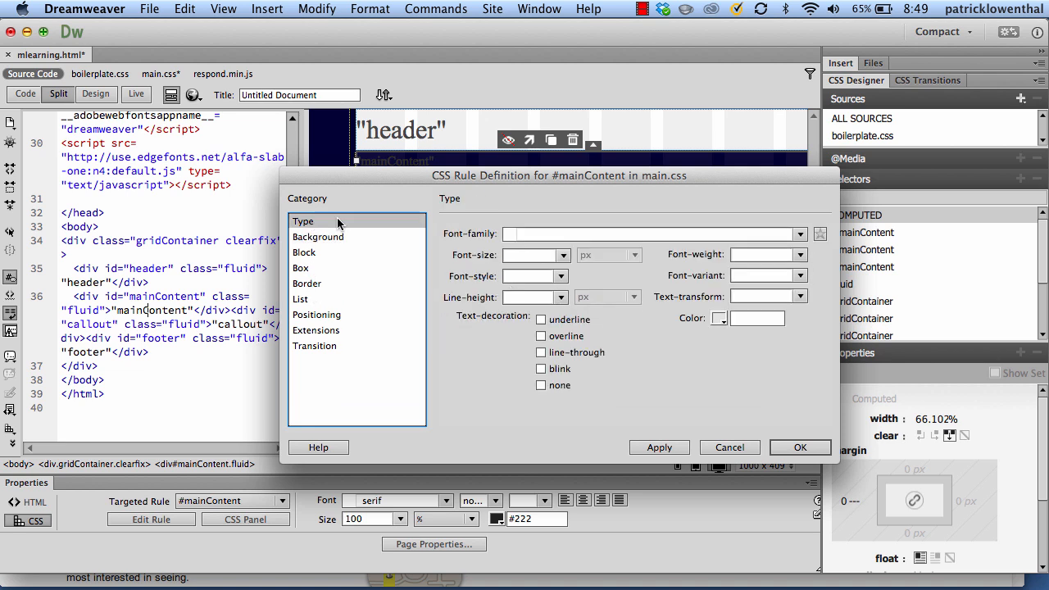
left_click(613, 233)
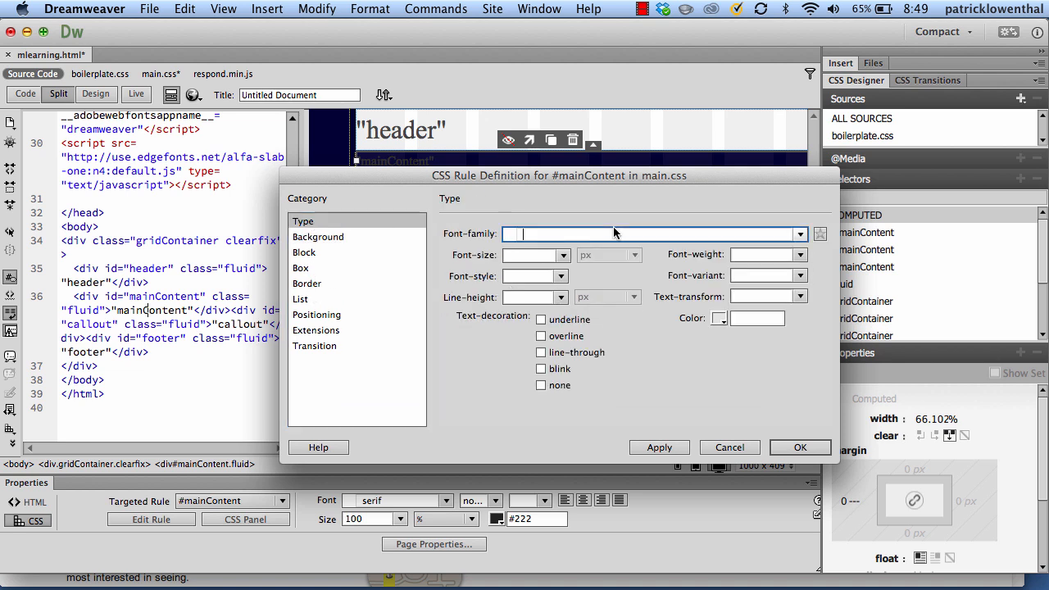
left_click(798, 234)
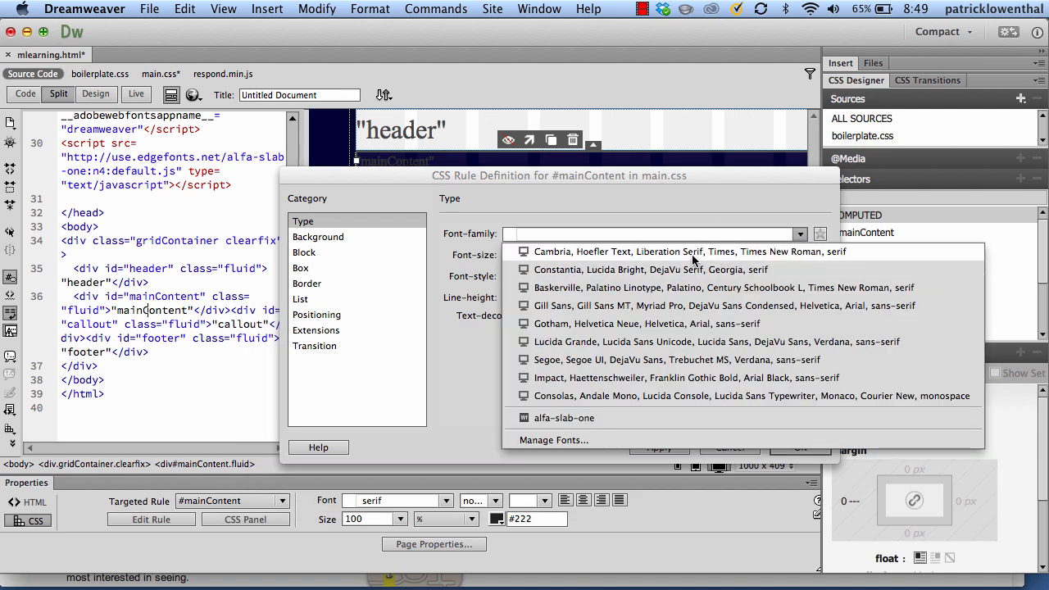
left_click(678, 321)
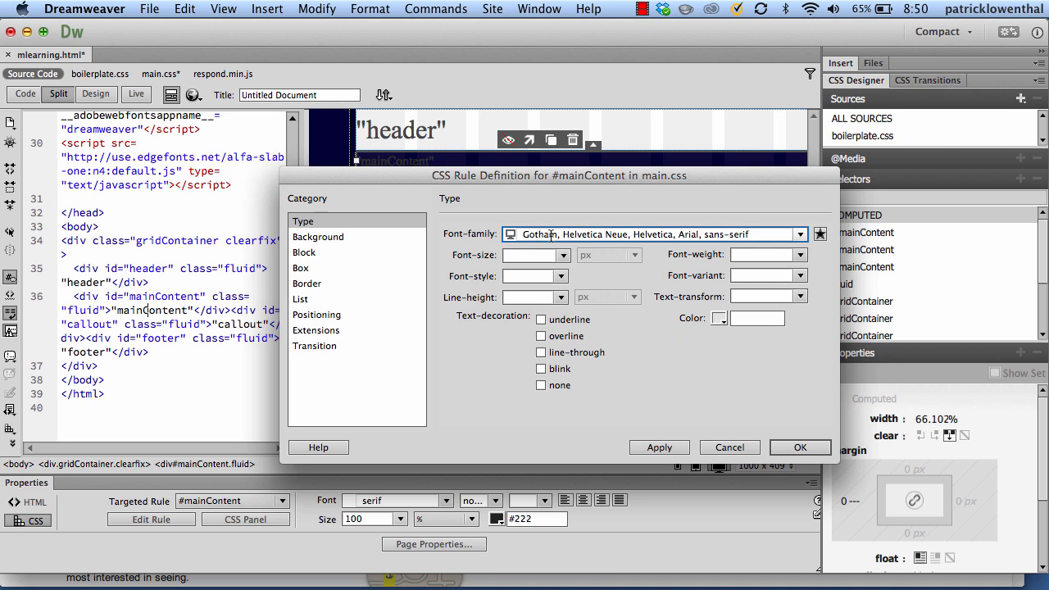
left_click(562, 259)
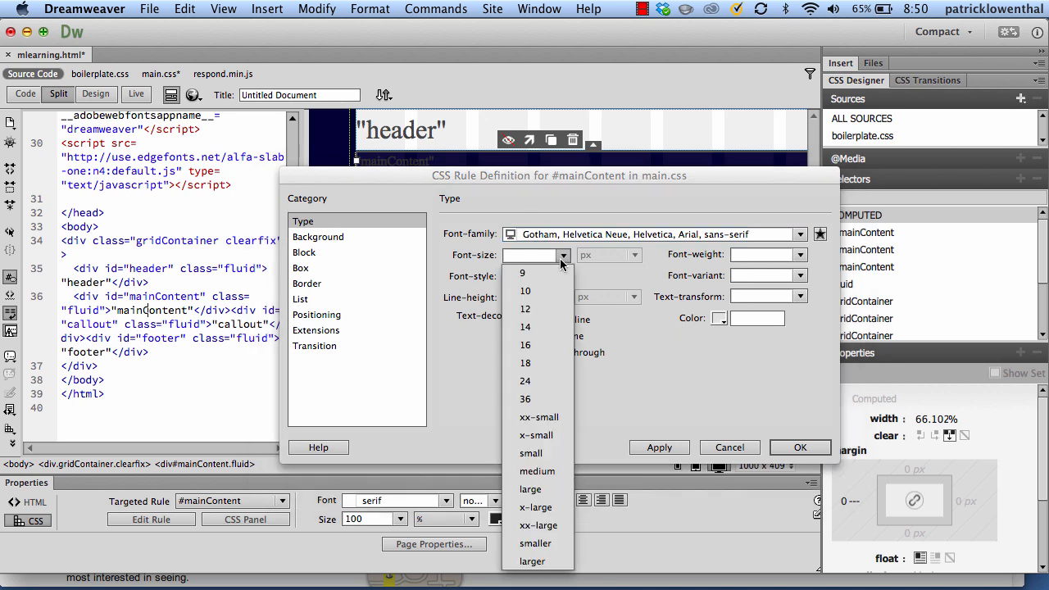
left_click(562, 259)
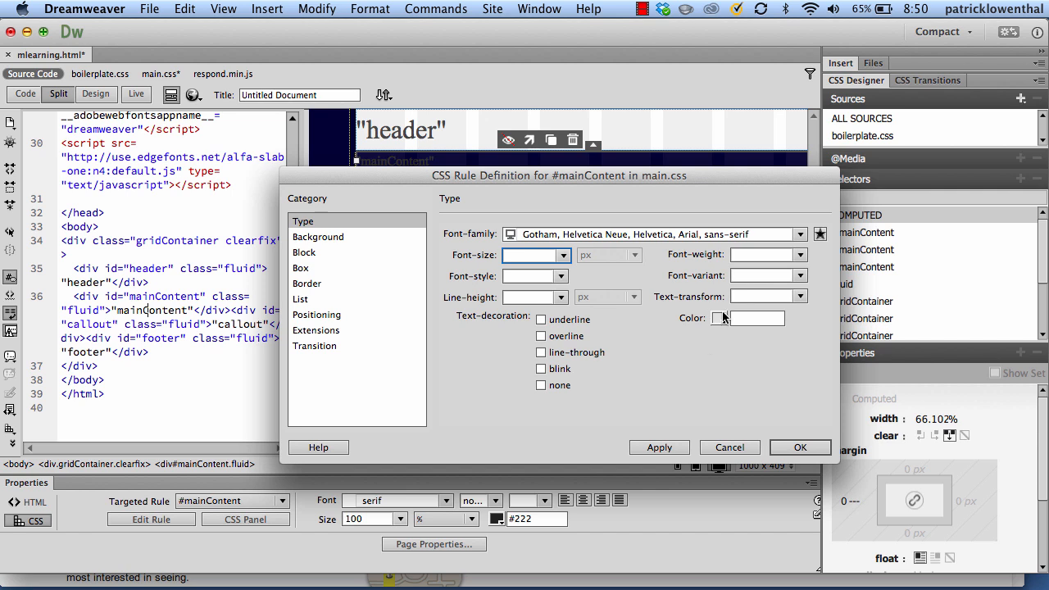
left_click(672, 449)
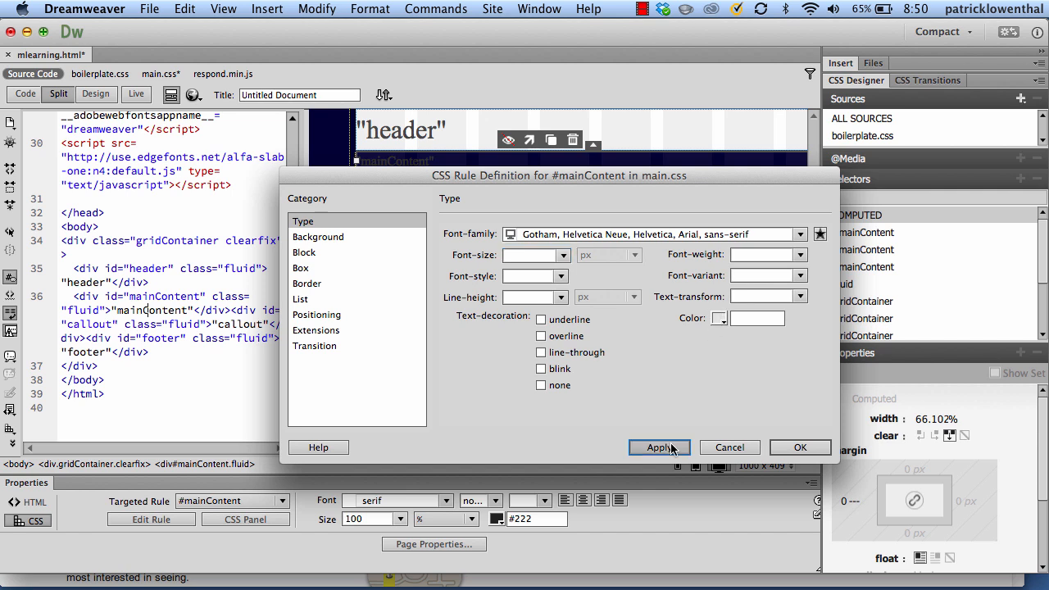
left_click(796, 447)
- Open the #callout div's CSS rule for editing and apply a #FFF background colour
scroll(615, 280, "right", 5)
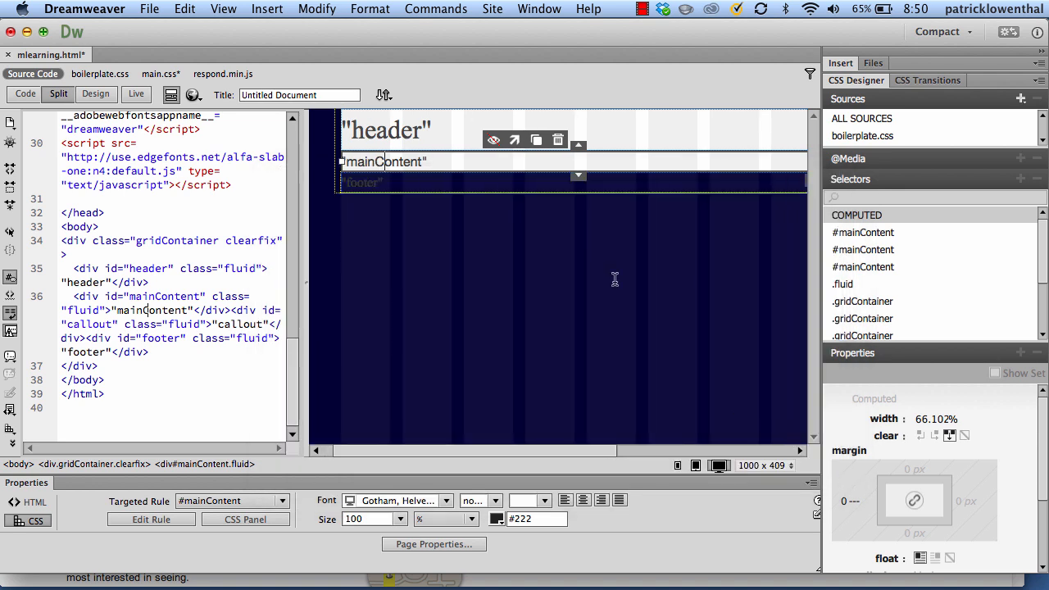
left_click(657, 161)
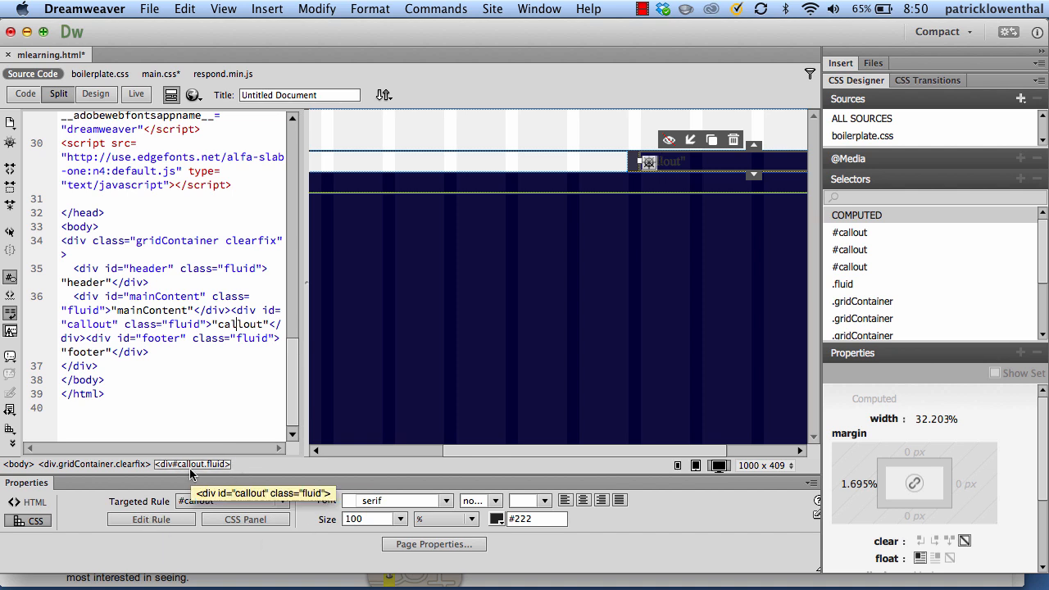
left_click(150, 520)
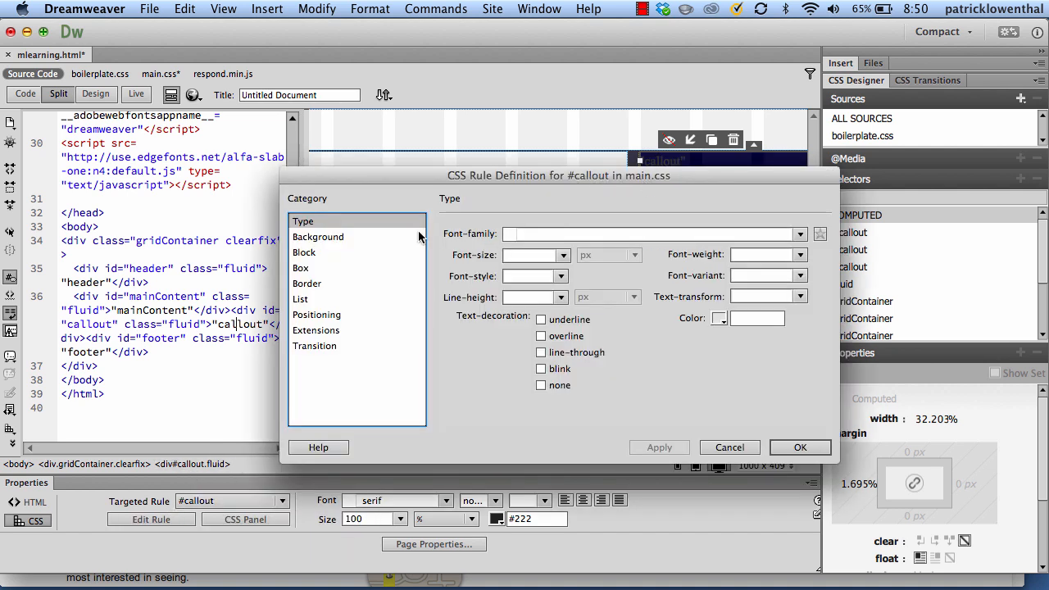
left_click(321, 239)
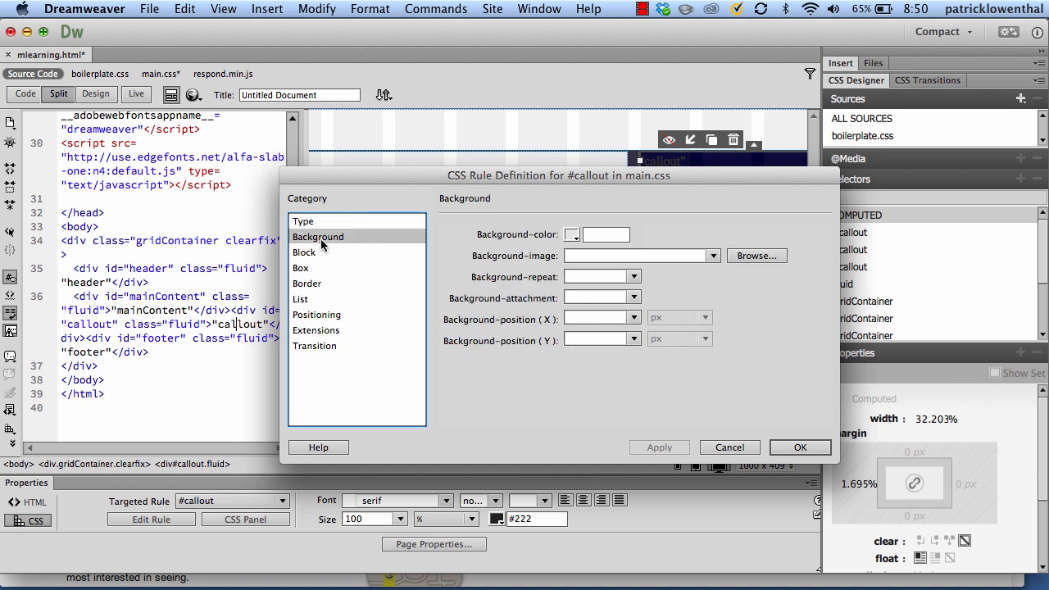
left_click(571, 236)
left_click(576, 281)
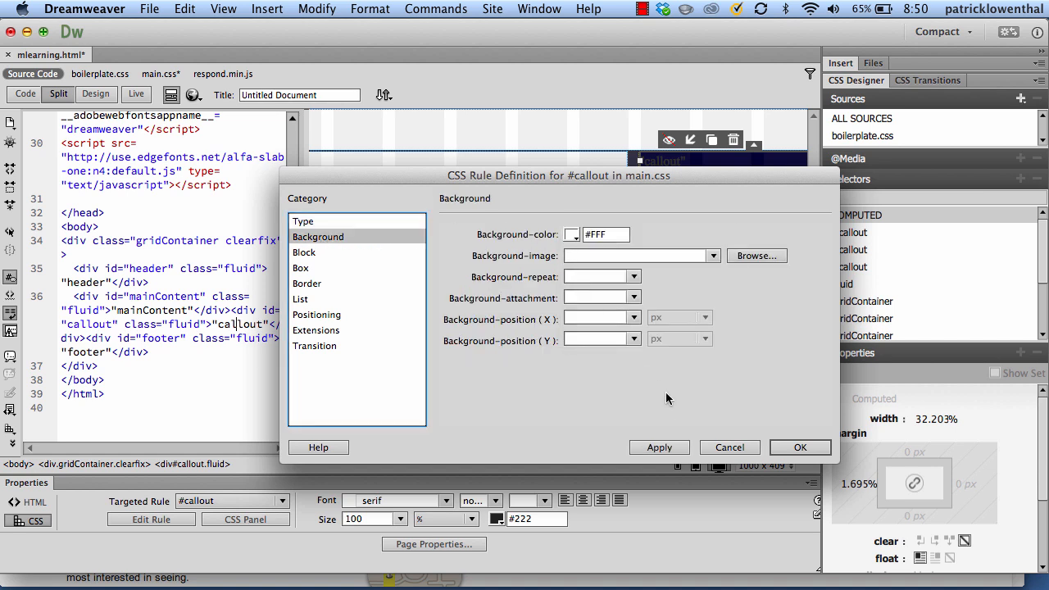
left_click(671, 448)
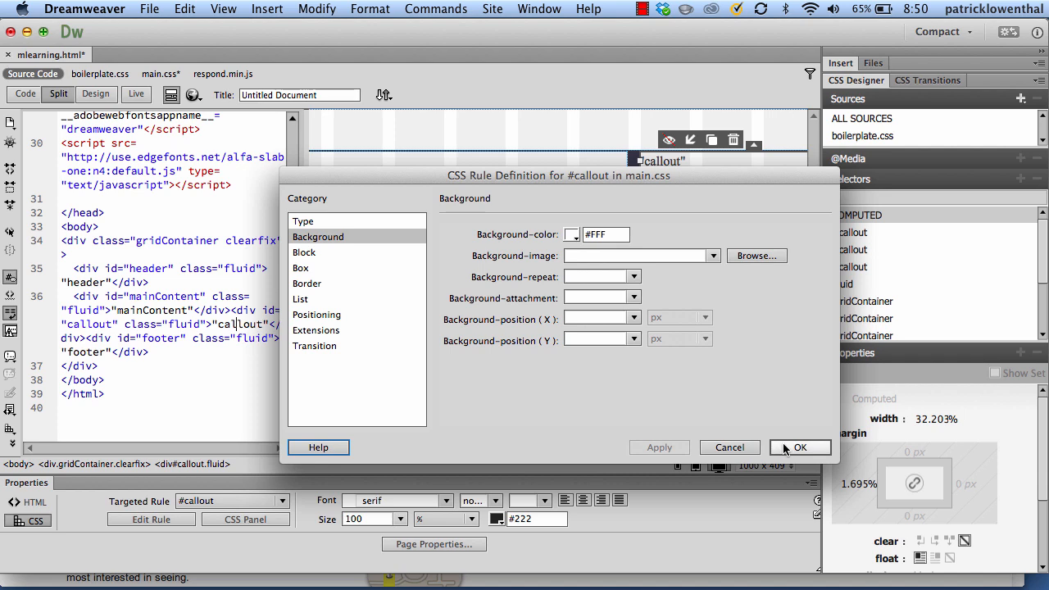
- Set the #callout rule's font family to Gotham, Helvetica Neue, Helvetica, Arial, sans-serif and save the rule
left_click(322, 220)
left_click(801, 235)
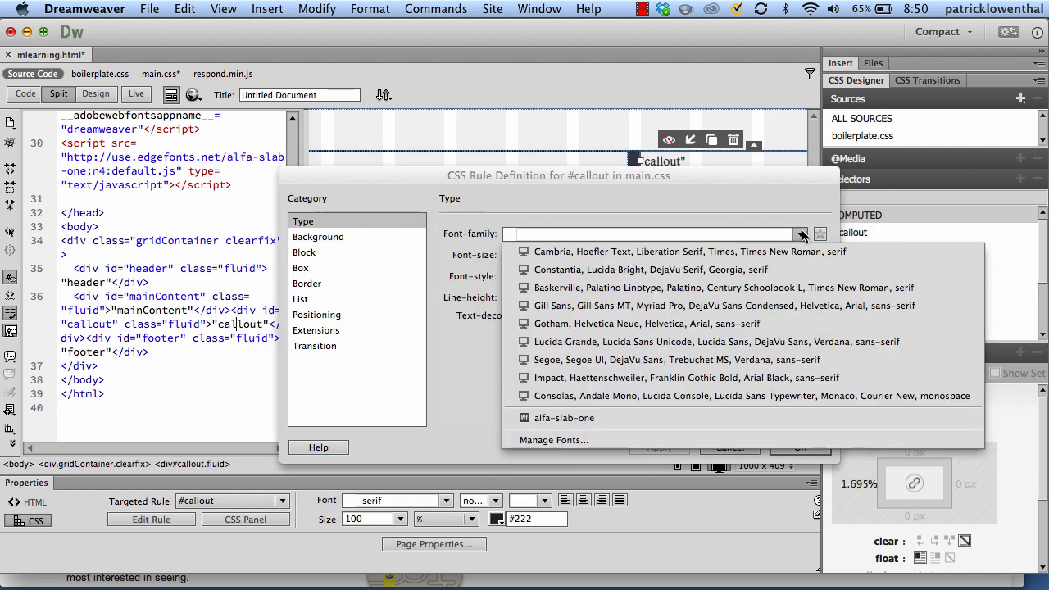
left_click(703, 324)
left_click(679, 451)
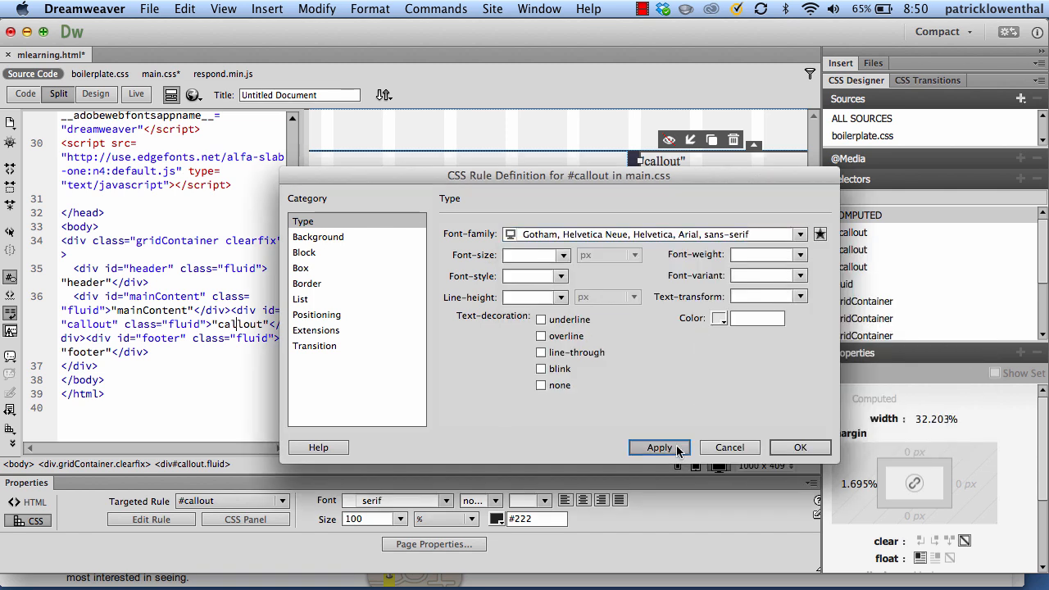
left_click(800, 448)
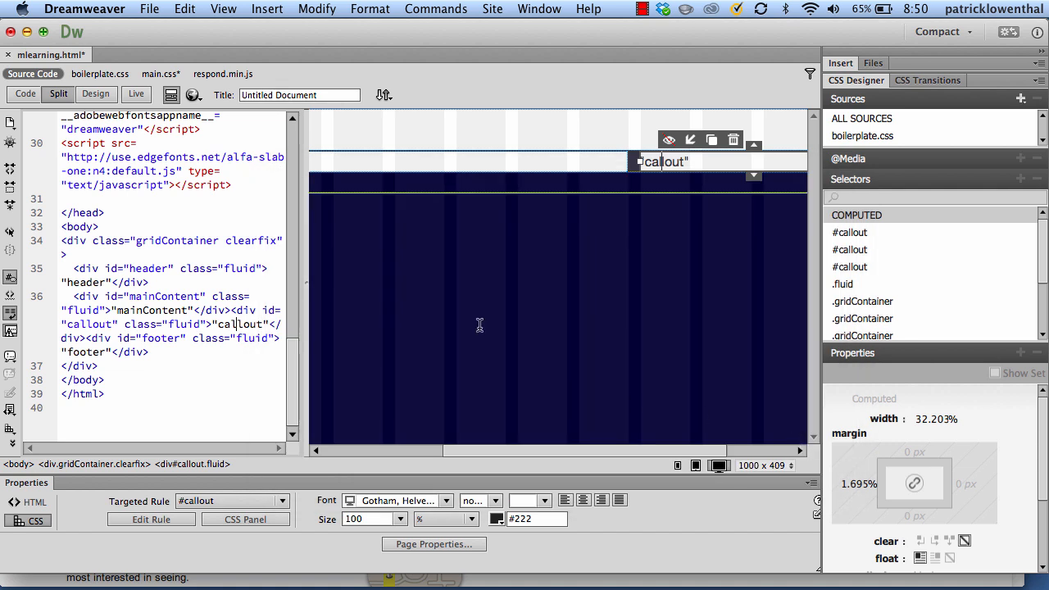
- Open the #footer div's CSS rule for editing and set its background colour to #FFF
left_click(427, 184)
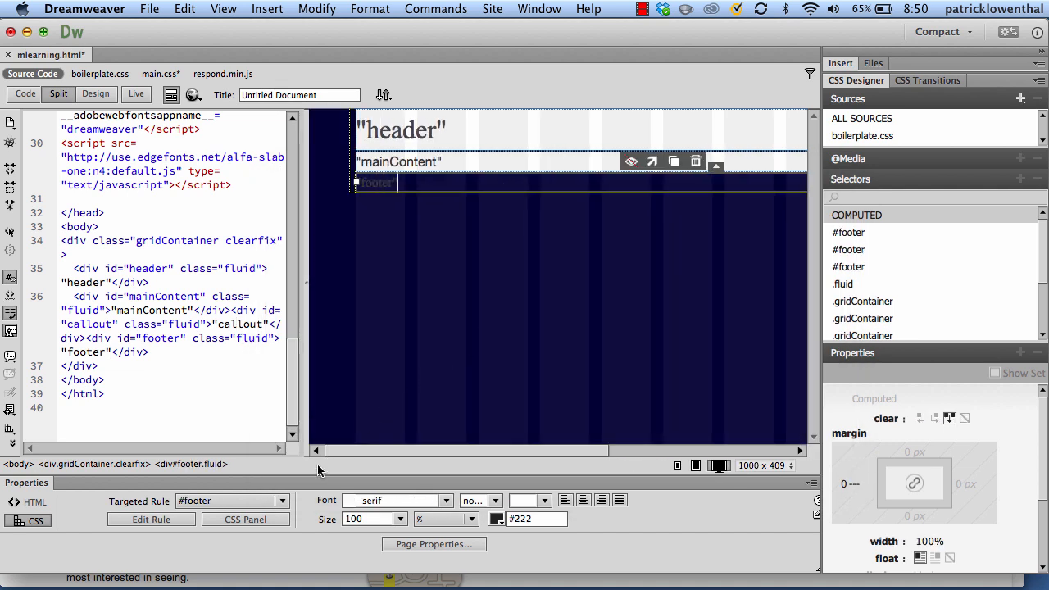
left_click(154, 519)
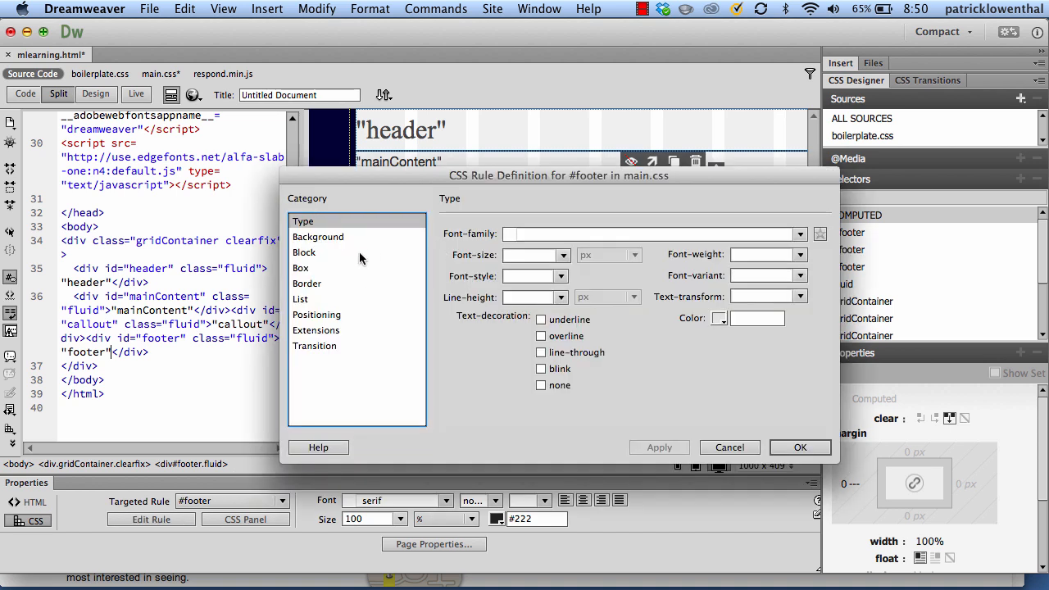
left_click(336, 236)
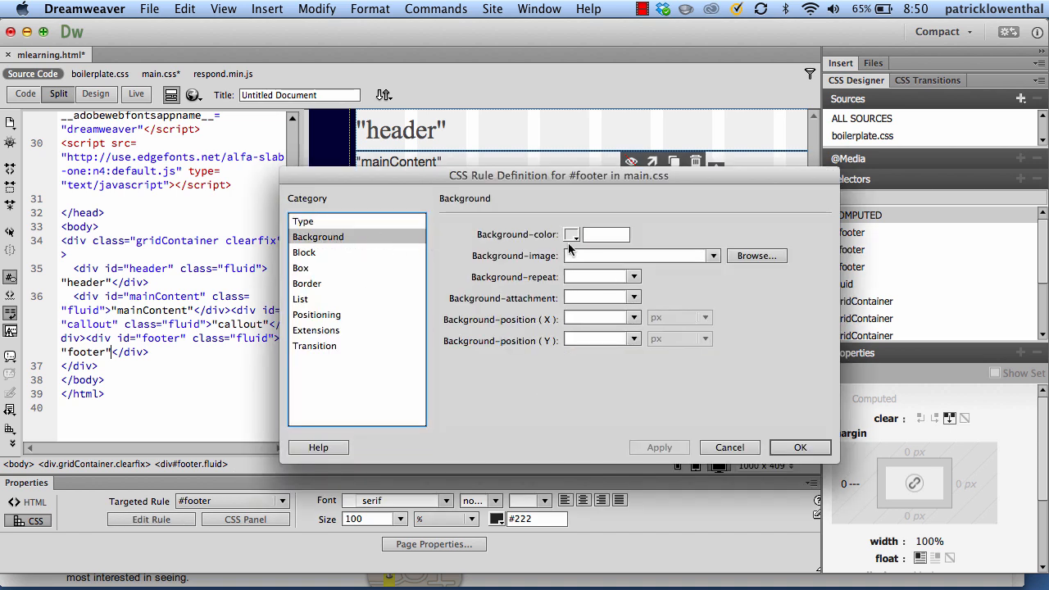
left_click(572, 235)
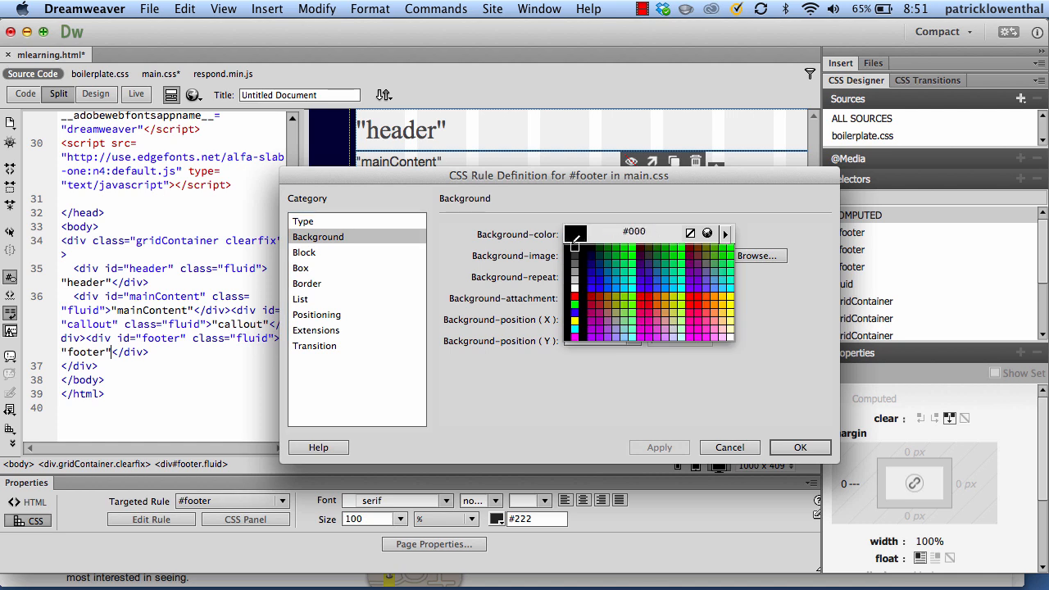
left_click(573, 284)
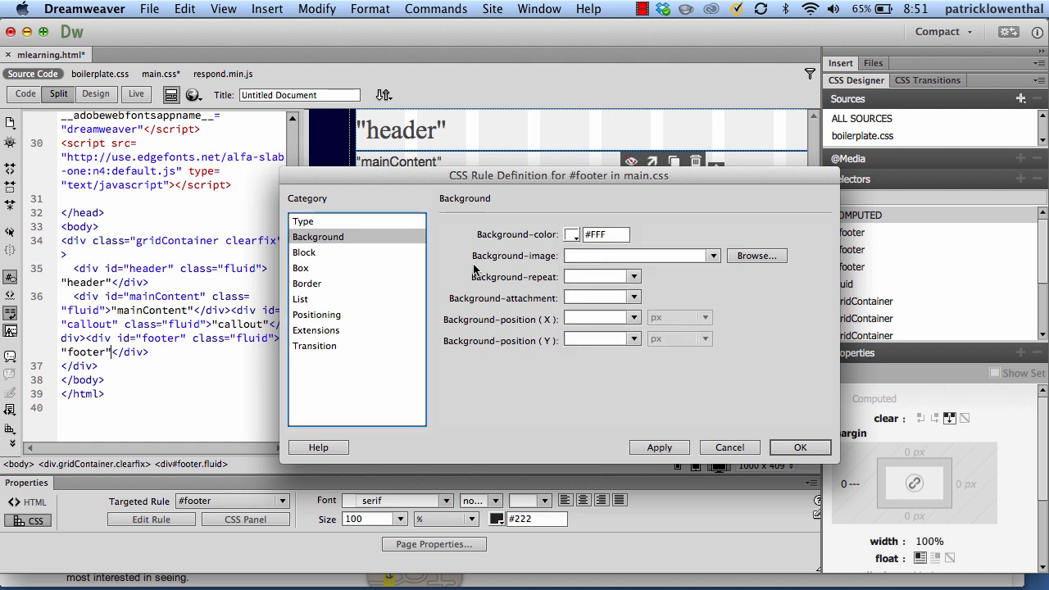
- Set the #footer rule's font family to Gotham, Helvetica Neue, Helvetica, Arial, sans-serif and its font size to xx-small, and save the rule
left_click(361, 223)
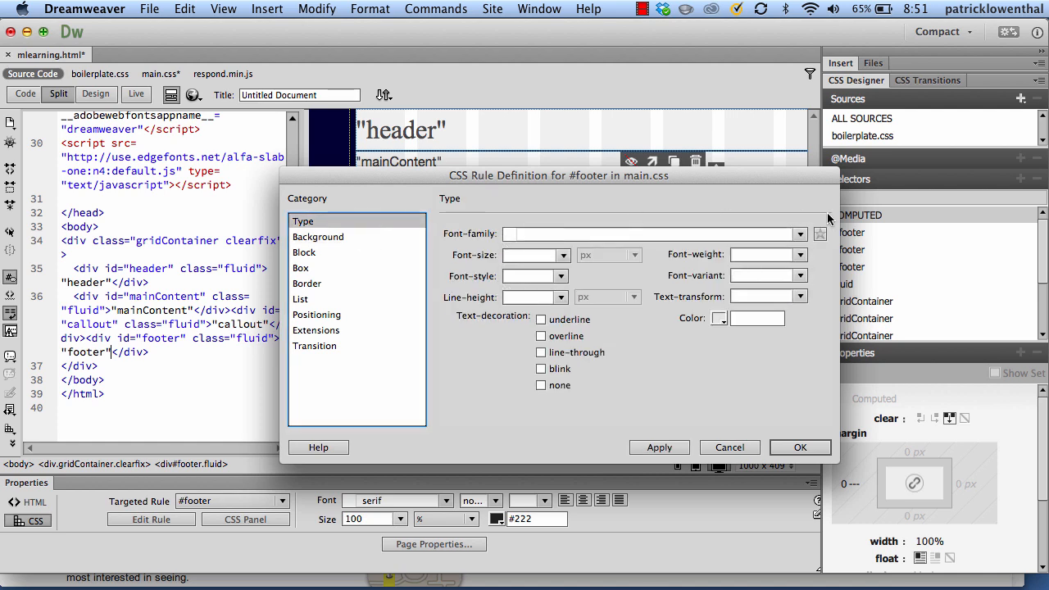
left_click(799, 234)
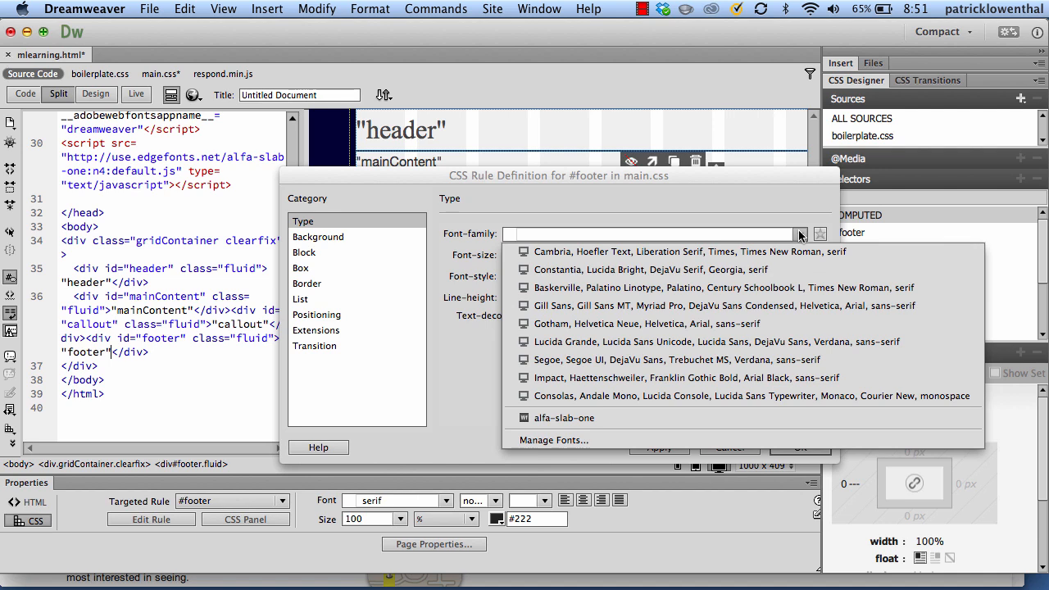
left_click(742, 324)
left_click(563, 255)
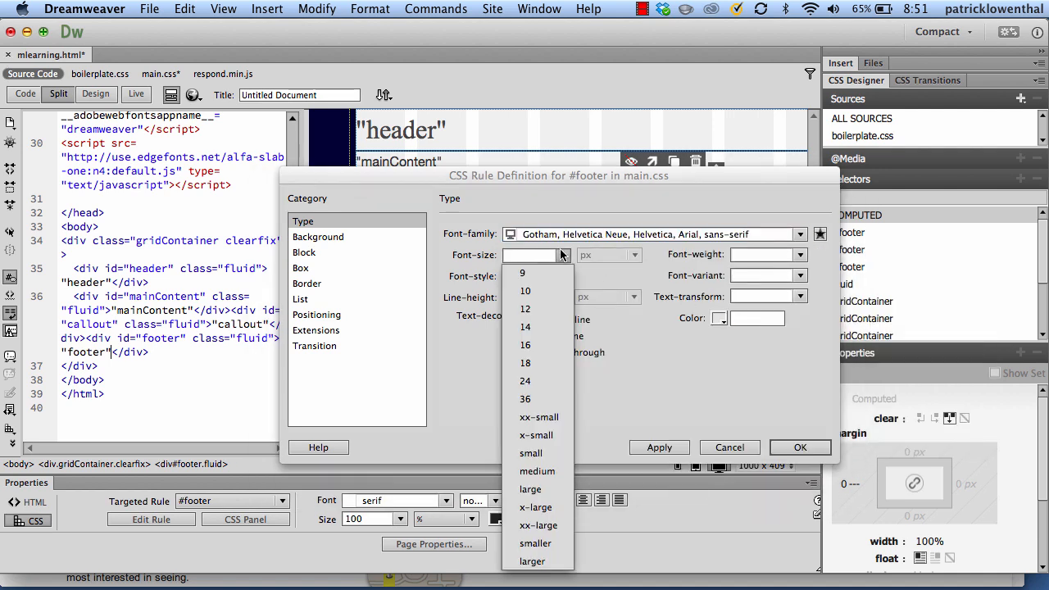
left_click(541, 417)
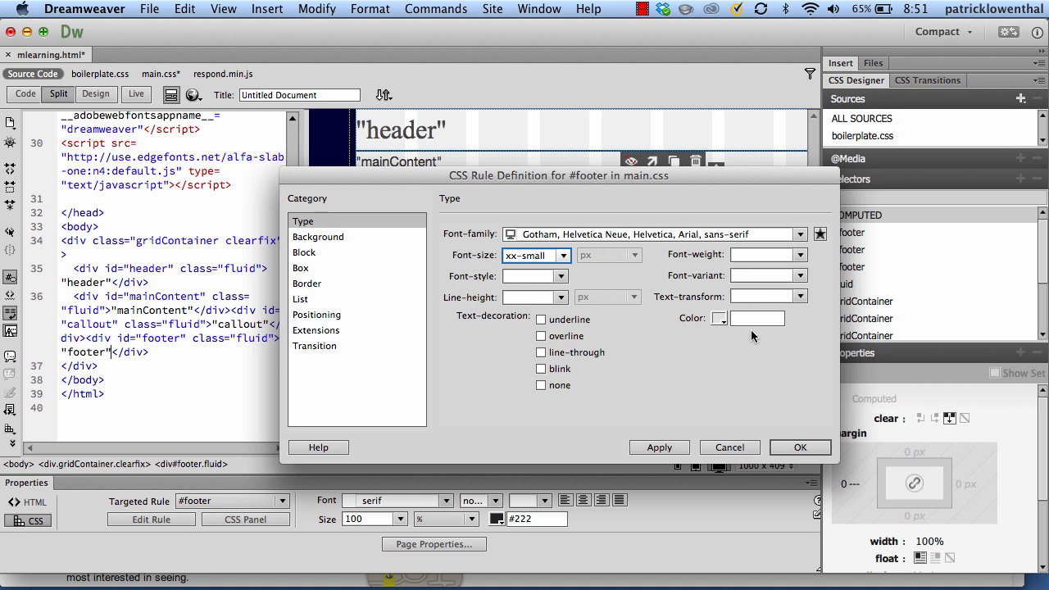
left_click(559, 276)
left_click(559, 276)
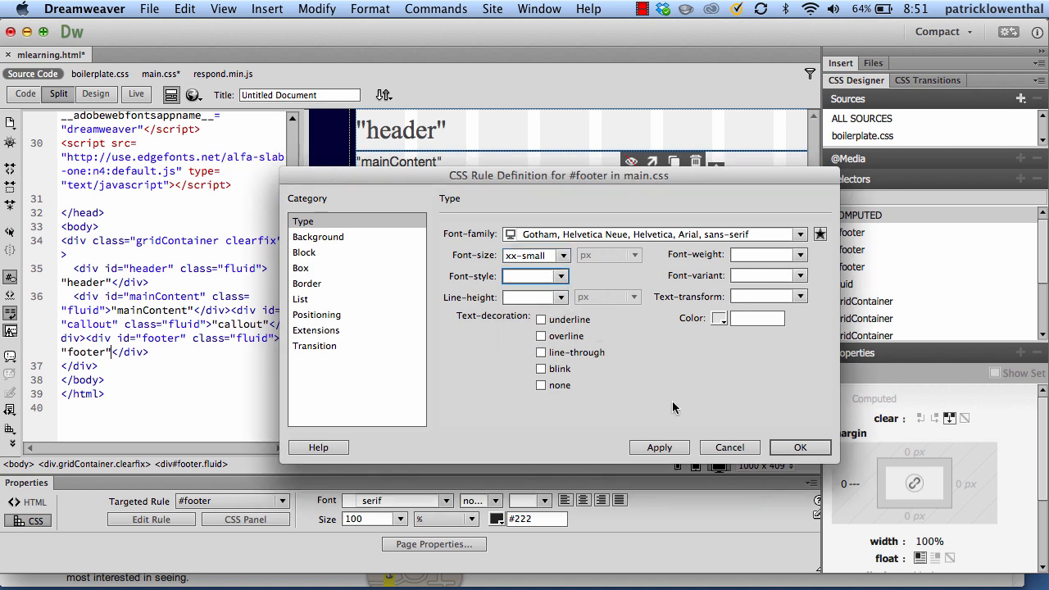
left_click(331, 238)
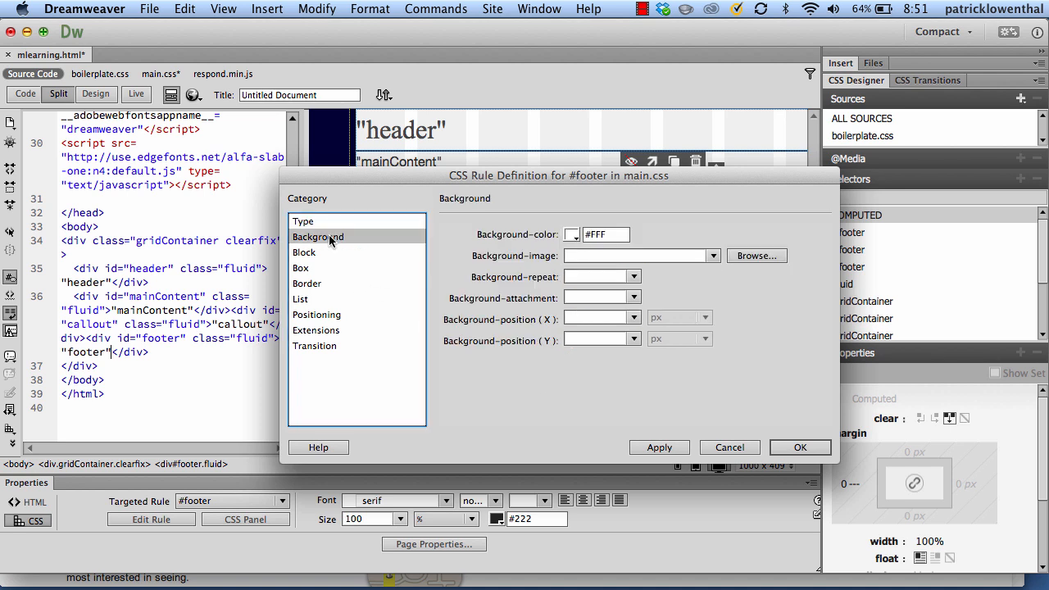
left_click(662, 445)
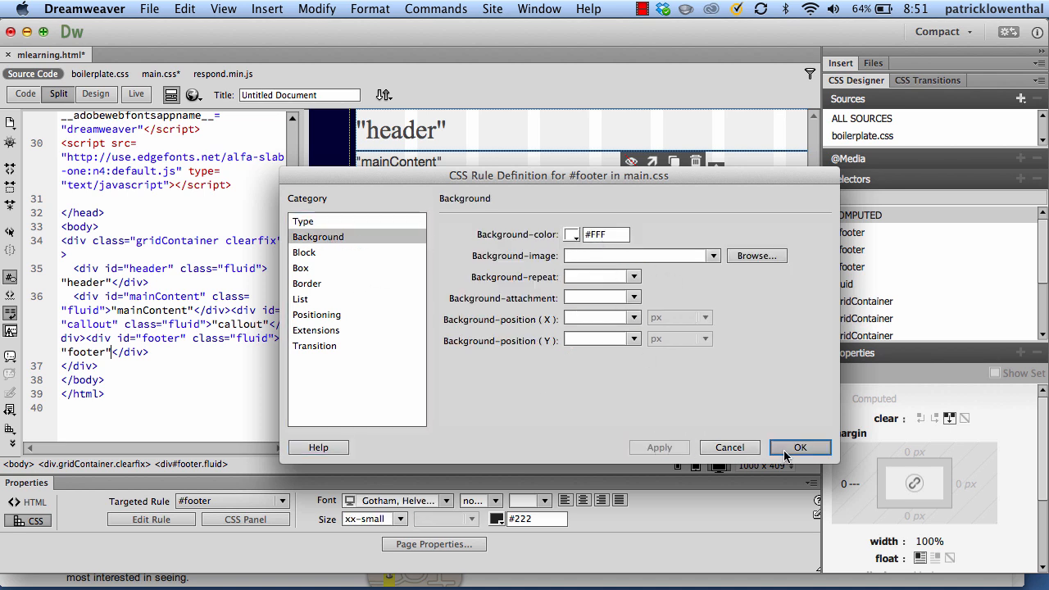
left_click(800, 446)
- Centre the #footer text and set its text colour to the medium blue #242C8E
left_click(584, 500)
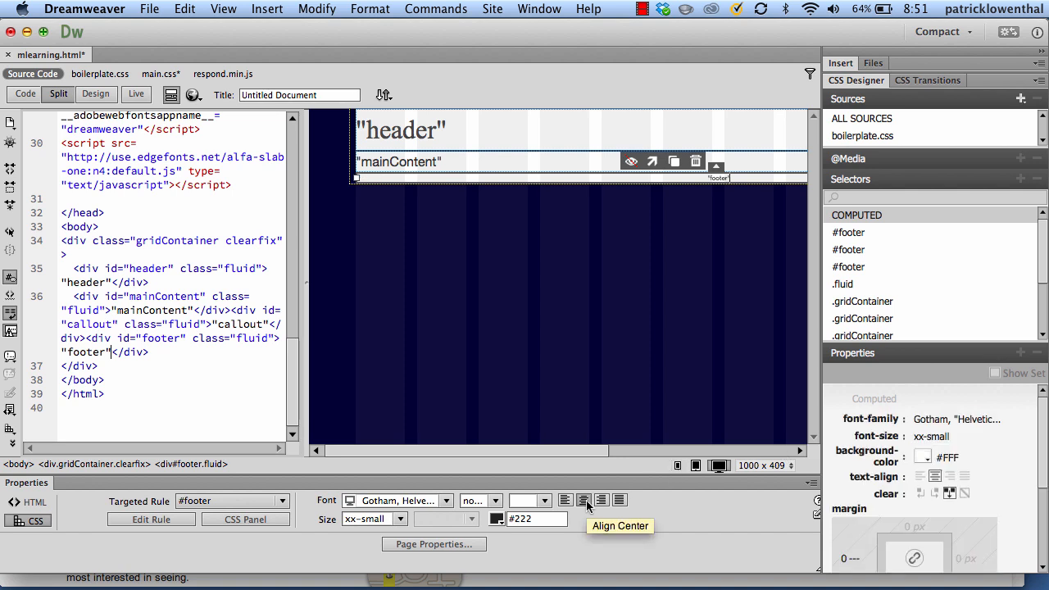
left_click(531, 520)
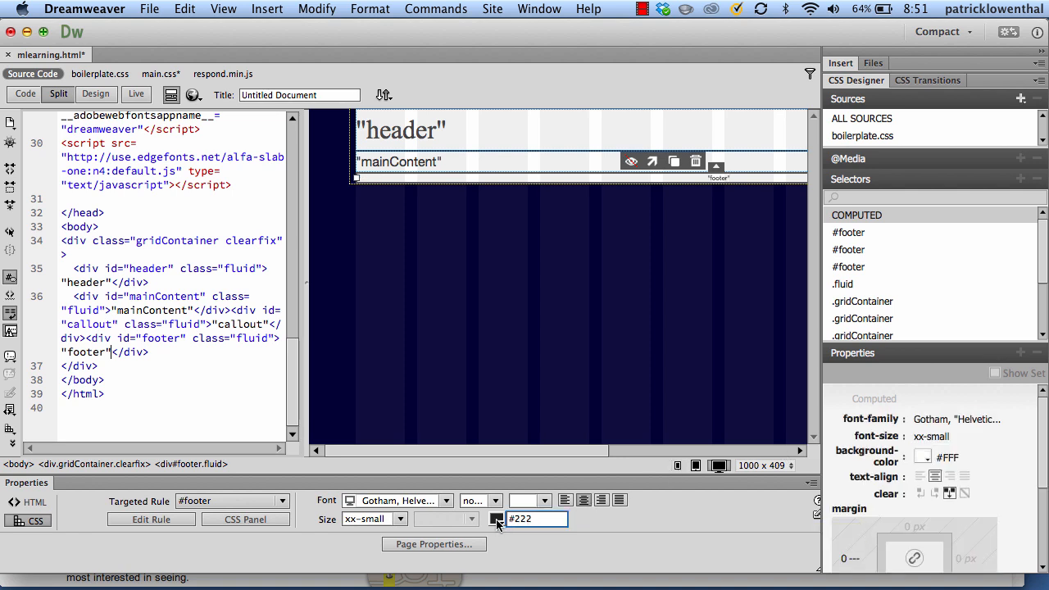
left_click(496, 521)
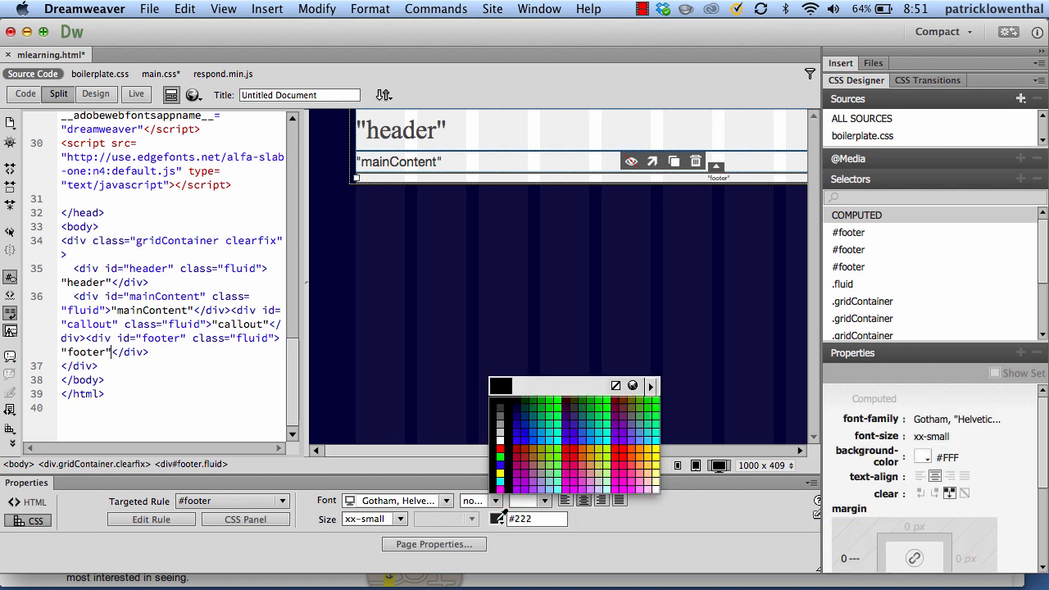
left_click(496, 333)
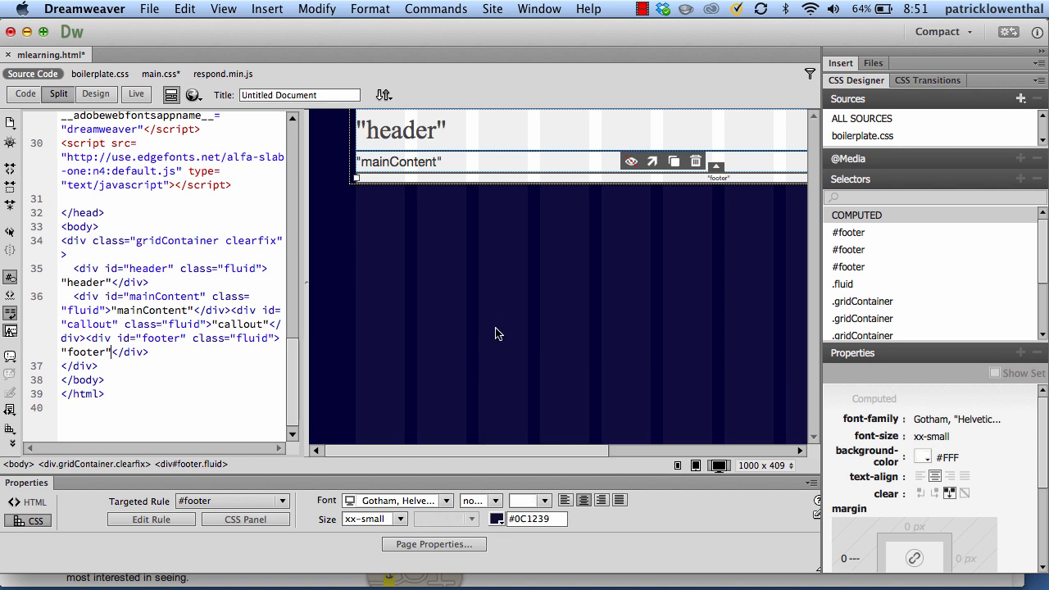
left_click(495, 520)
left_click(633, 387)
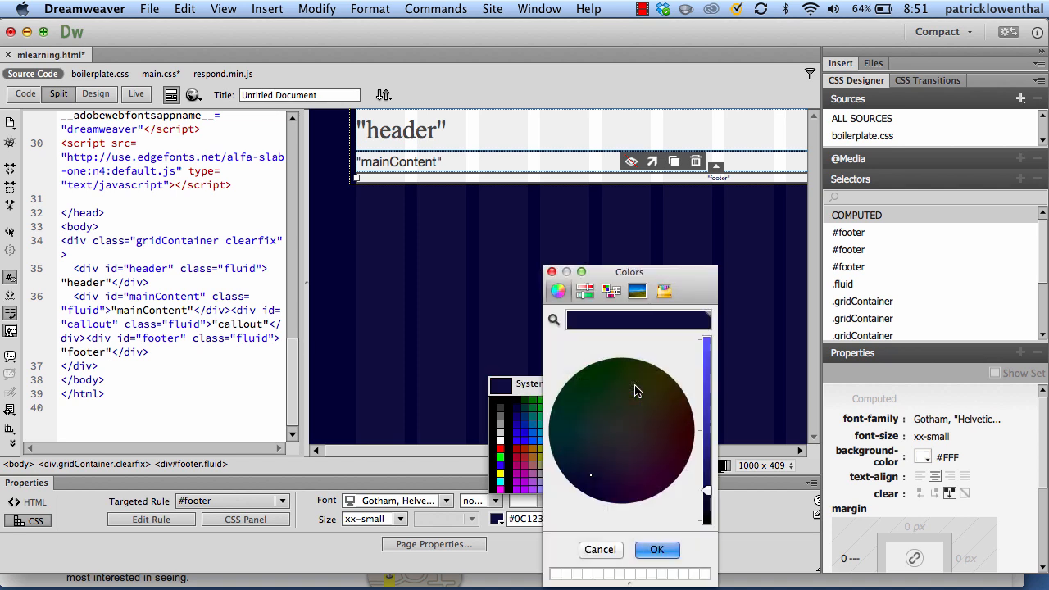
left_click_drag(708, 490, 714, 424)
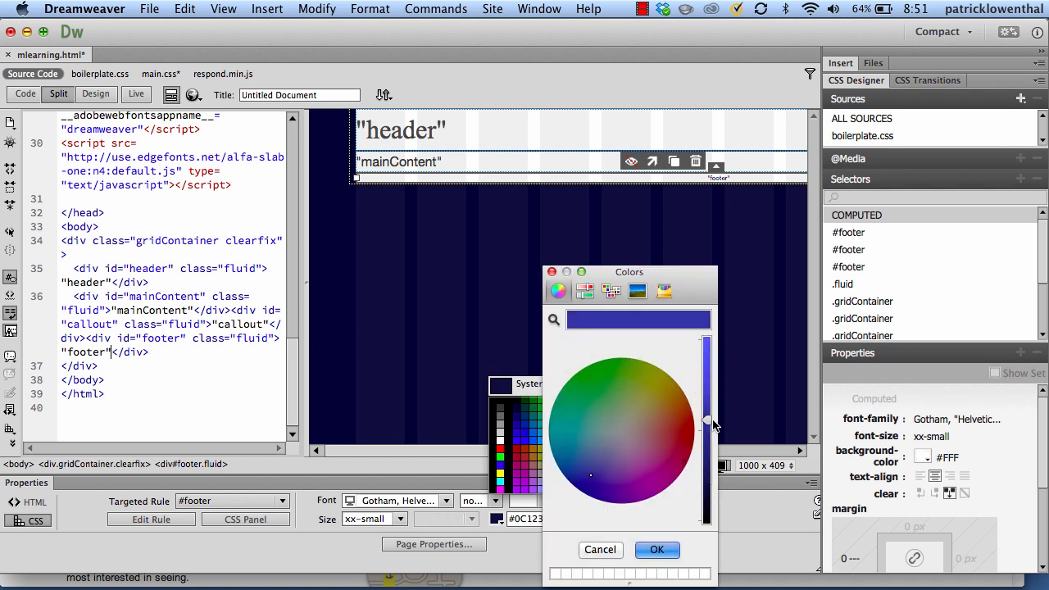
left_click(658, 550)
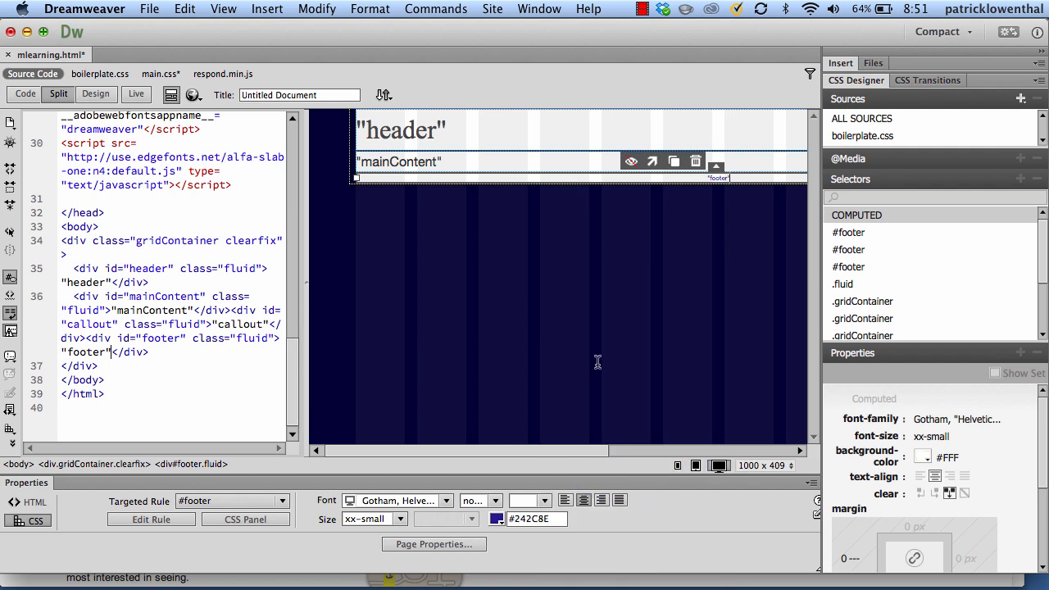
- Save mlearning.html and all related open files
left_click(149, 10)
left_click(167, 109)
left_click(150, 9)
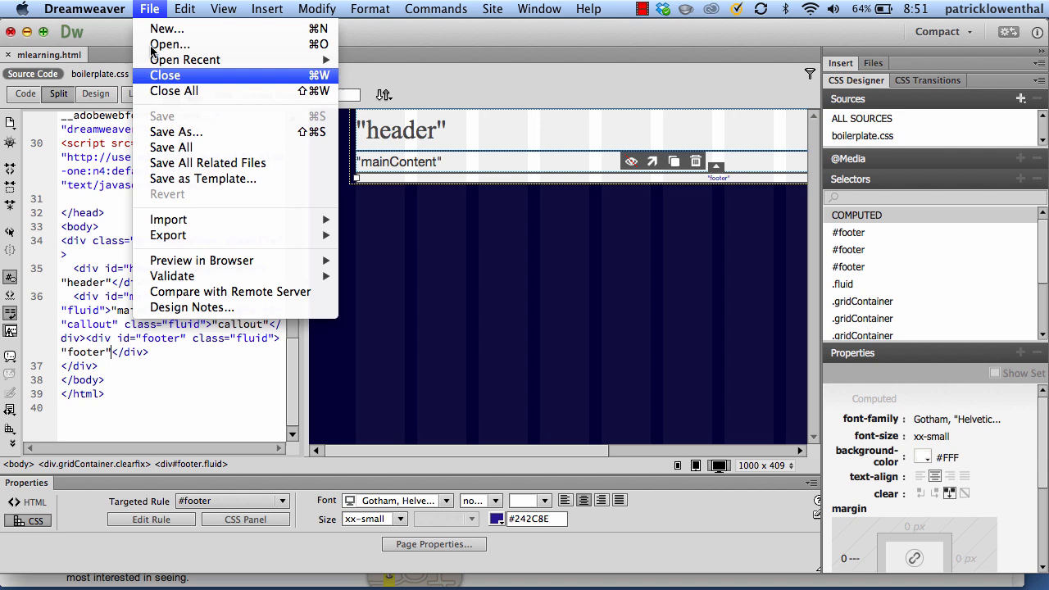
left_click(181, 148)
- Preview the page in Safari, widen the browser window to check the layout, and close the preview
left_click(193, 95)
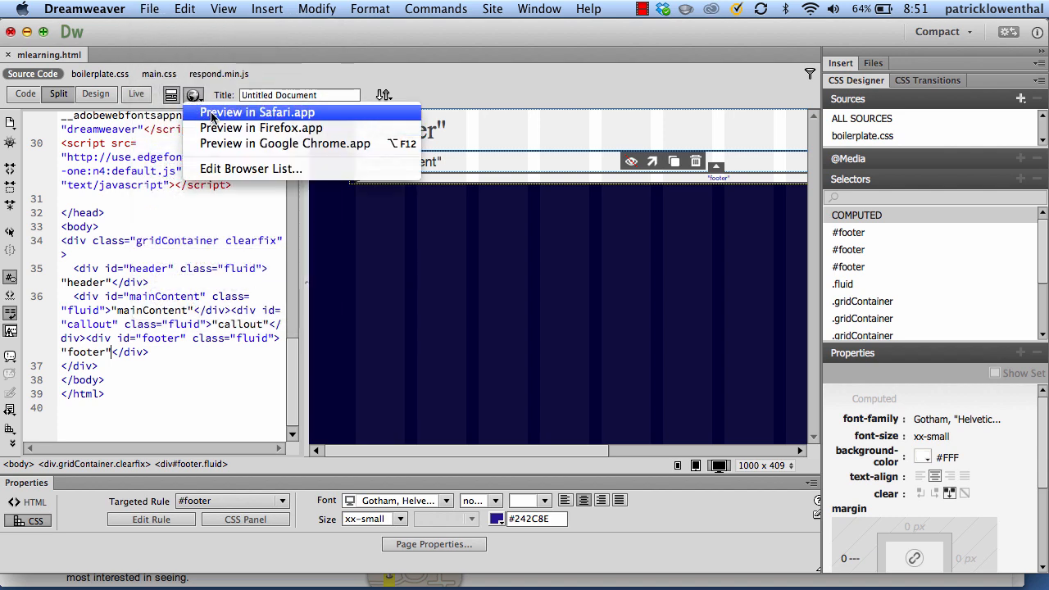
left_click(211, 115)
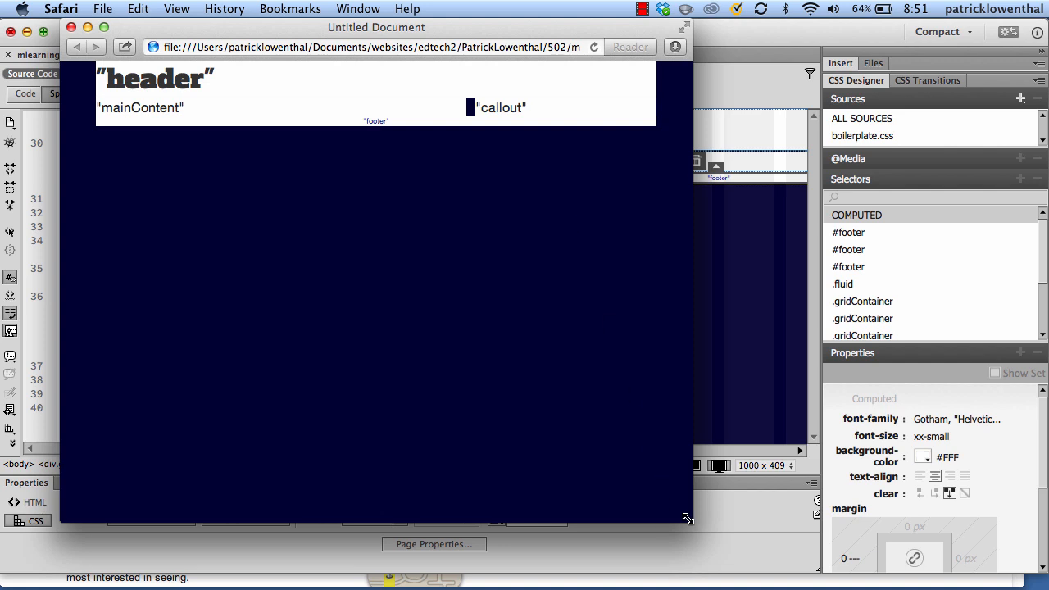
left_click_drag(687, 518, 1044, 479)
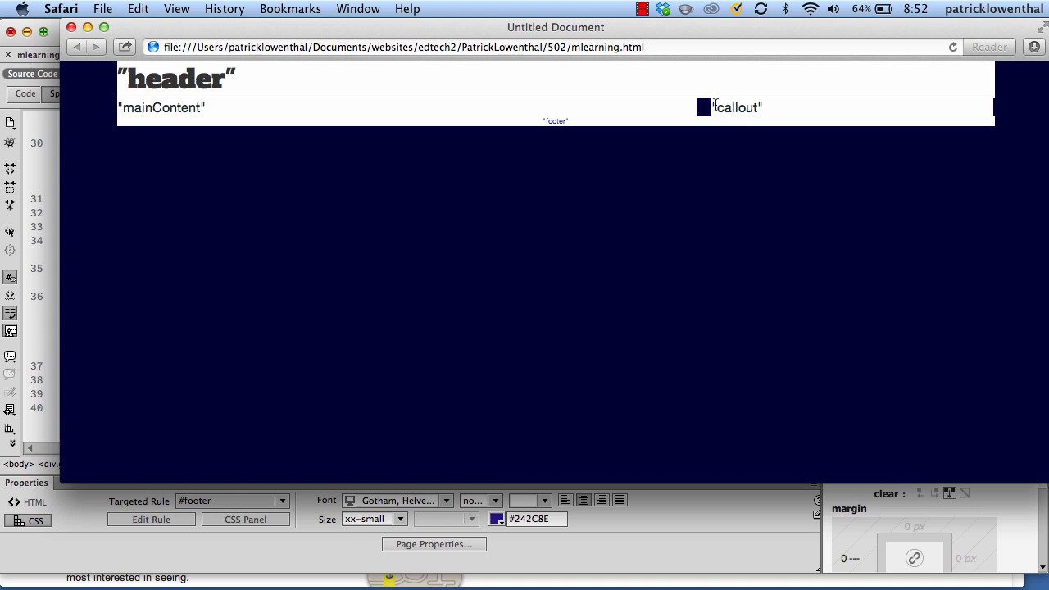
left_click(72, 27)
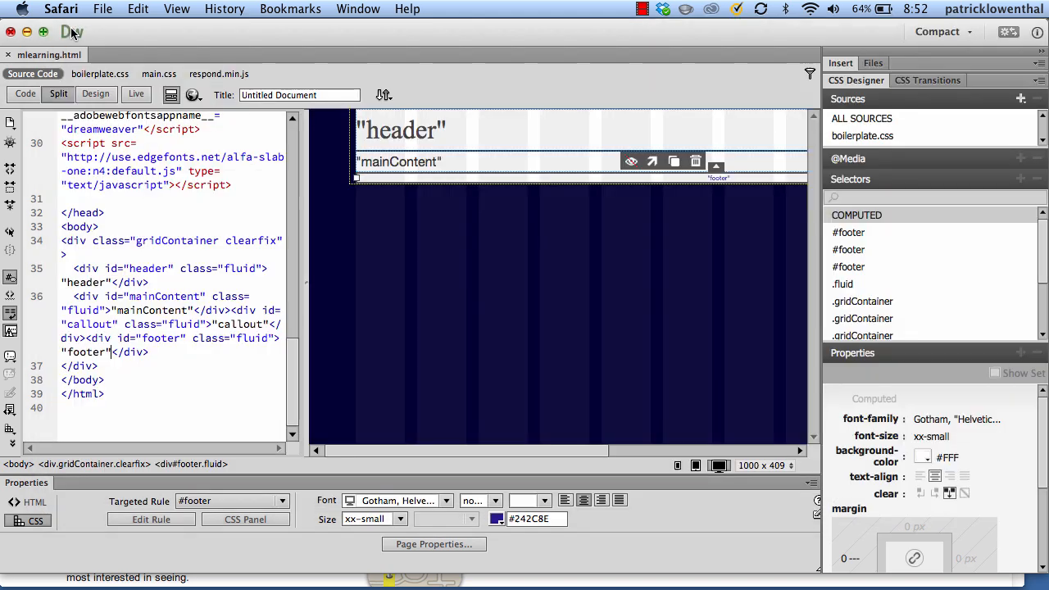
- Apply the gridContainer class at the end of the page body so that .gridContainer becomes the targeted rule
left_click(346, 407)
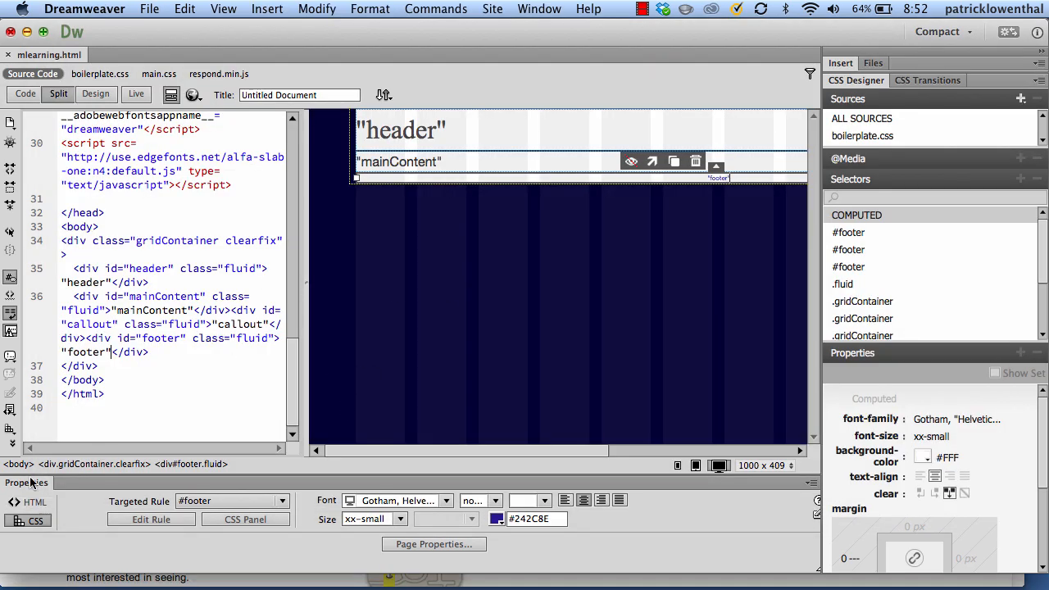
left_click(80, 467)
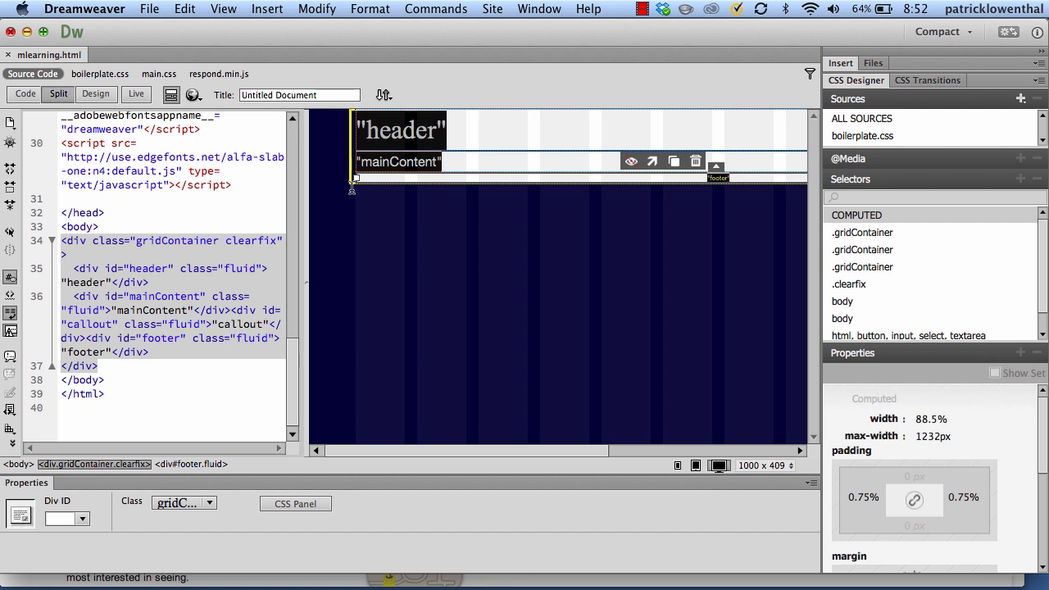
left_click(636, 237)
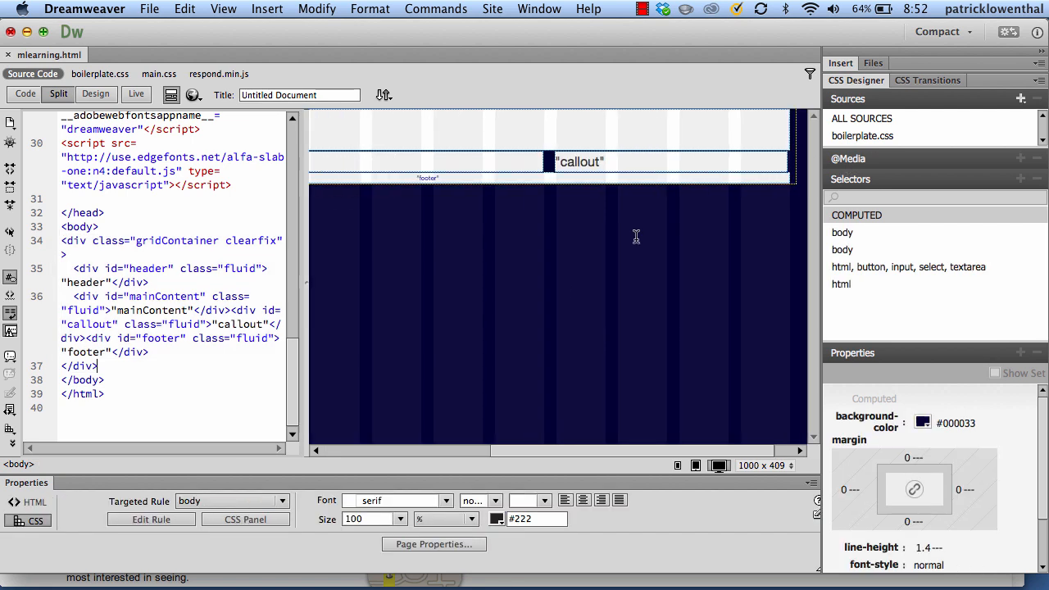
left_click(229, 501)
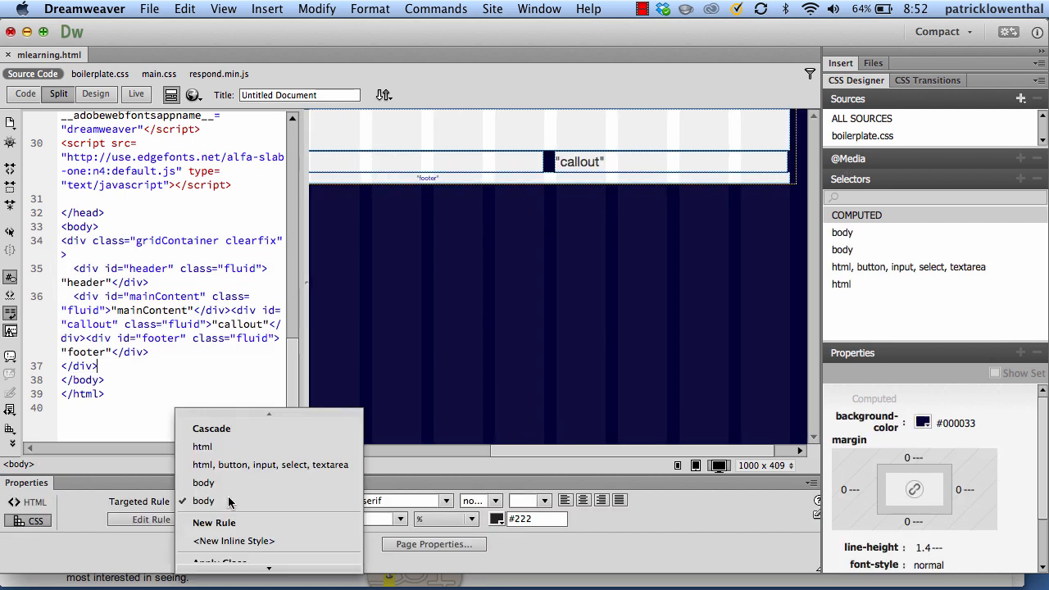
scroll(230, 501, "down", 5)
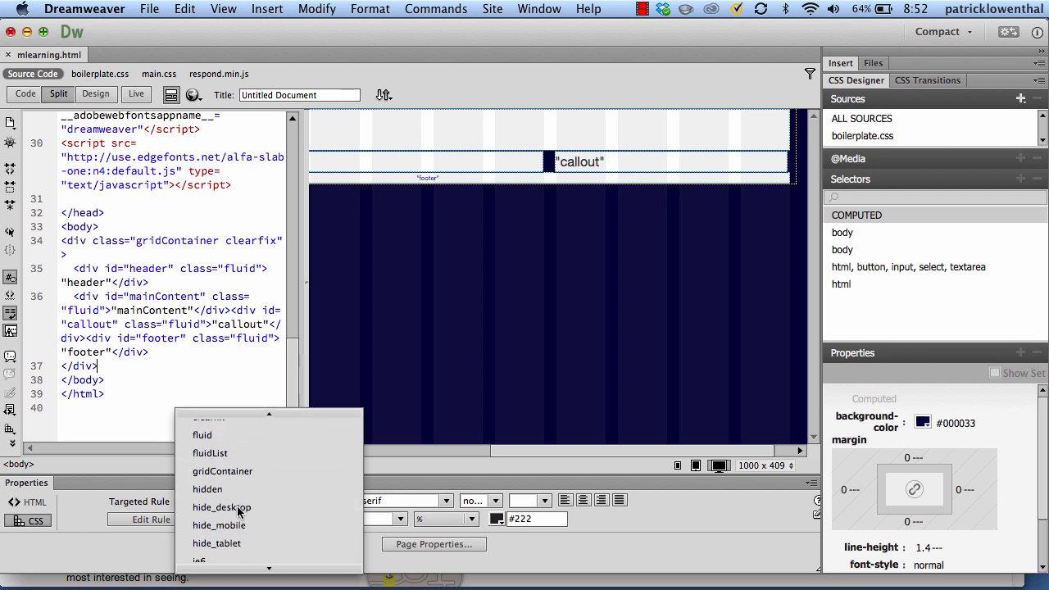
left_click(222, 472)
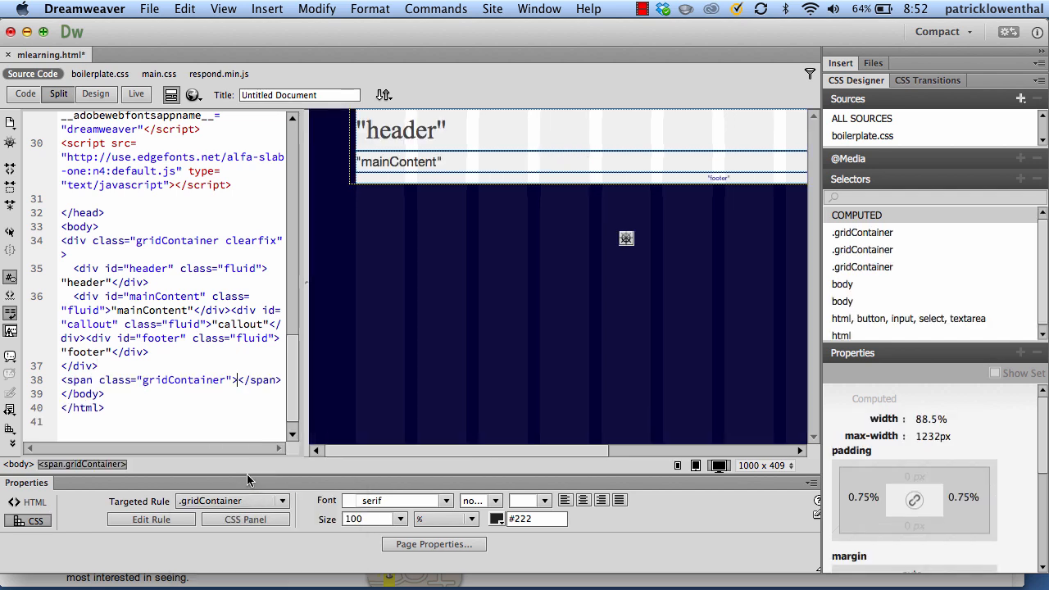
- Edit the .gridContainer rule in main.css to give it a #FFF background colour
left_click(143, 521)
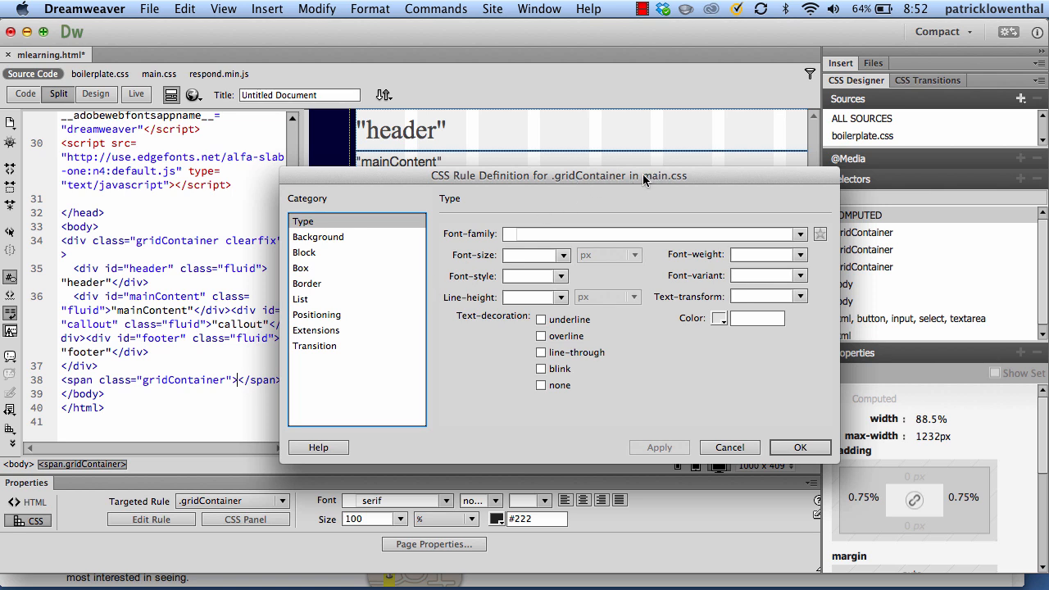
left_click(320, 237)
left_click(571, 235)
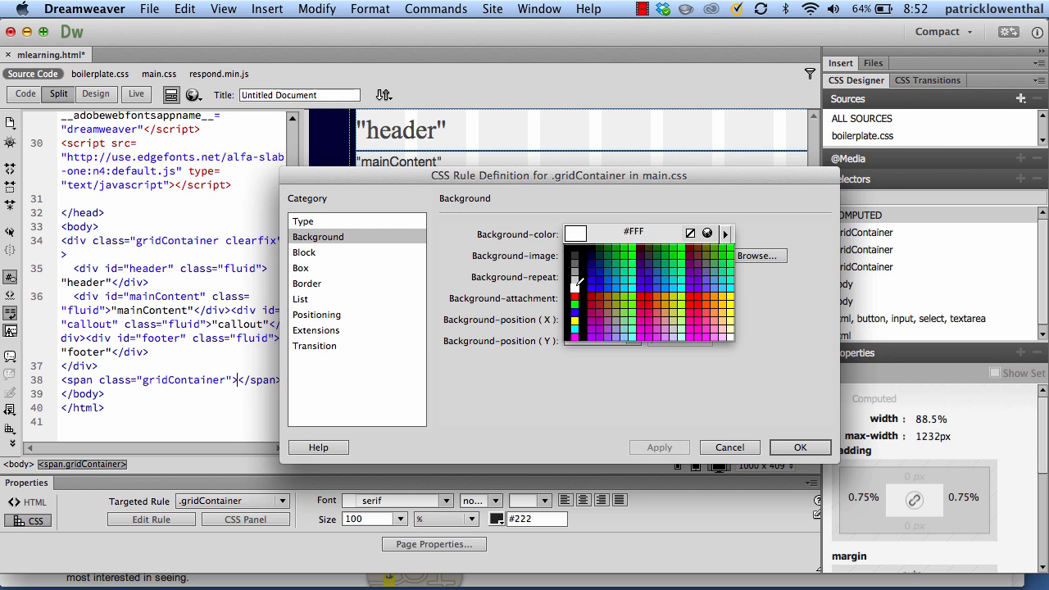
left_click(575, 286)
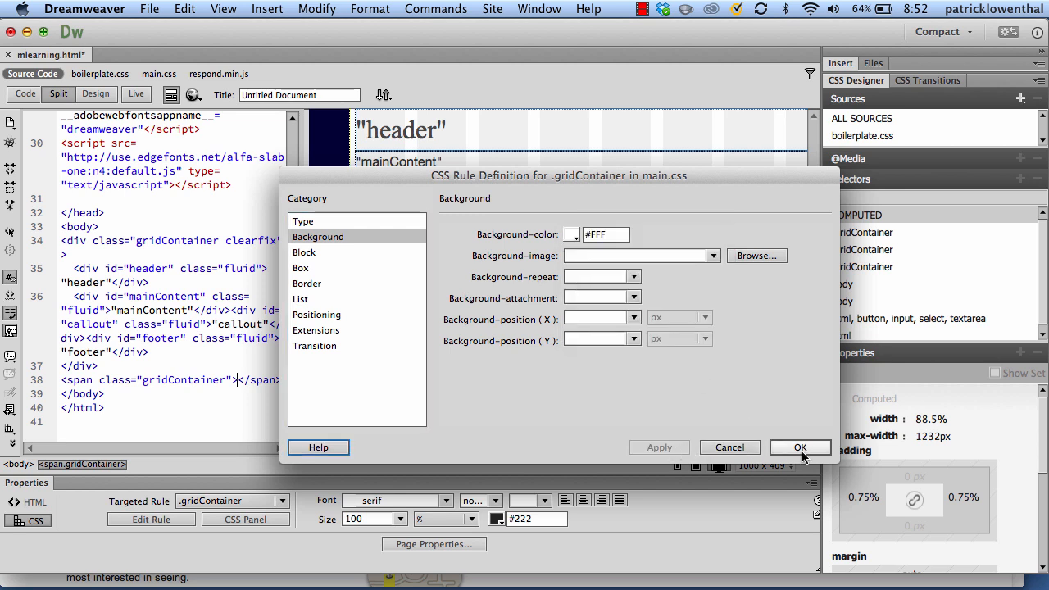
left_click(800, 447)
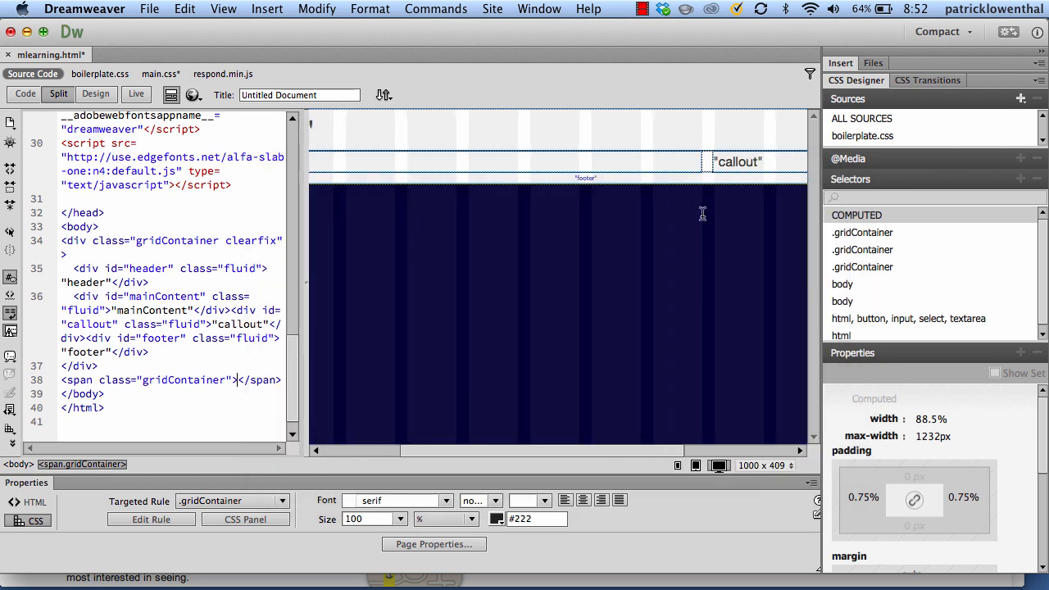
scroll(726, 331, "left", 3)
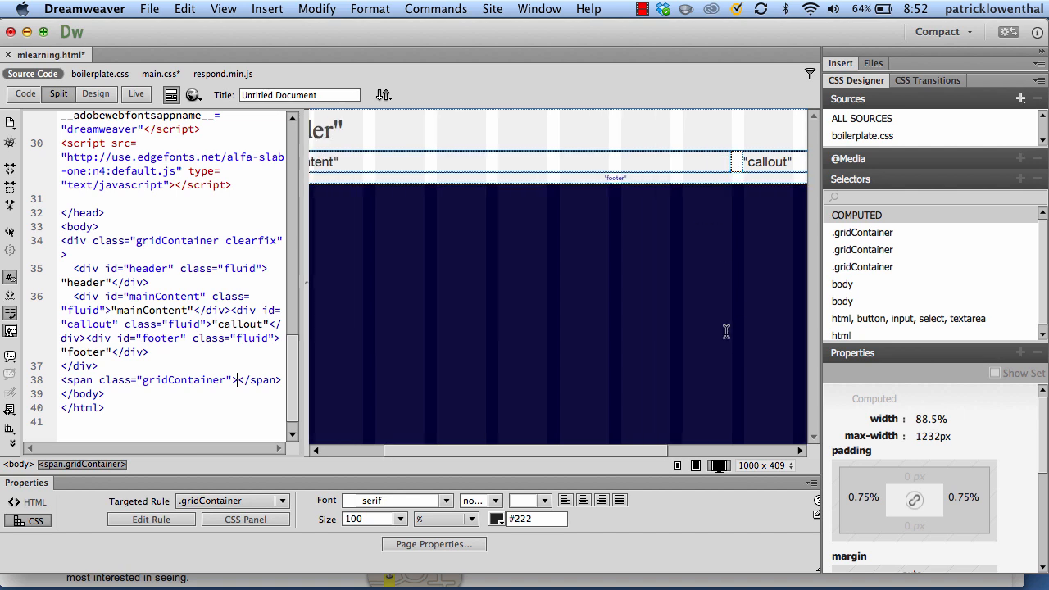
- Set the document title to "Mobile Learning is Fun!" and save all open files
scroll(726, 331, "left", 3)
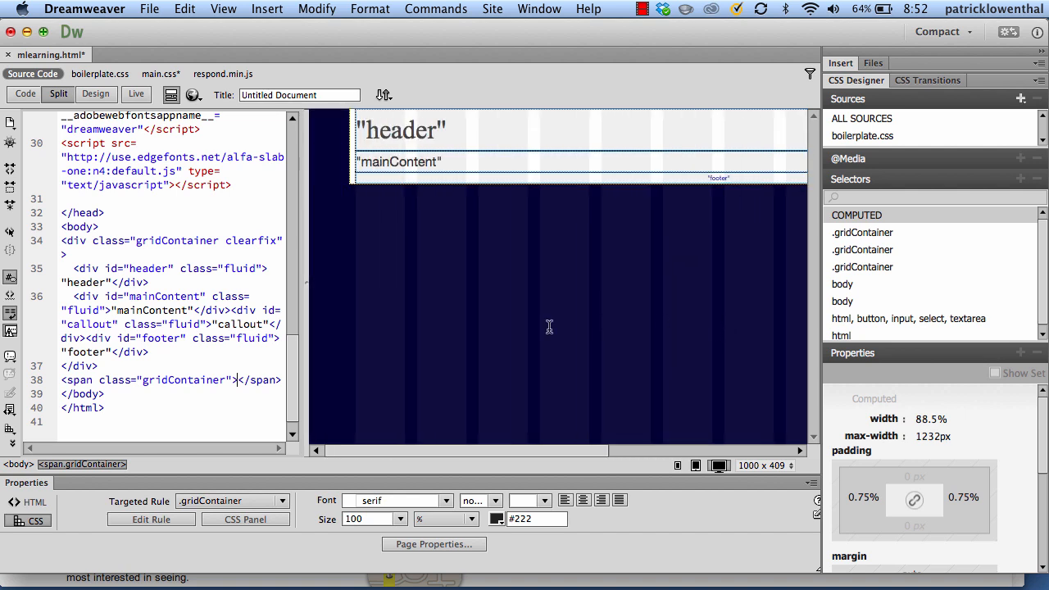
left_click(324, 96)
type("Mobile Learning is Fun")
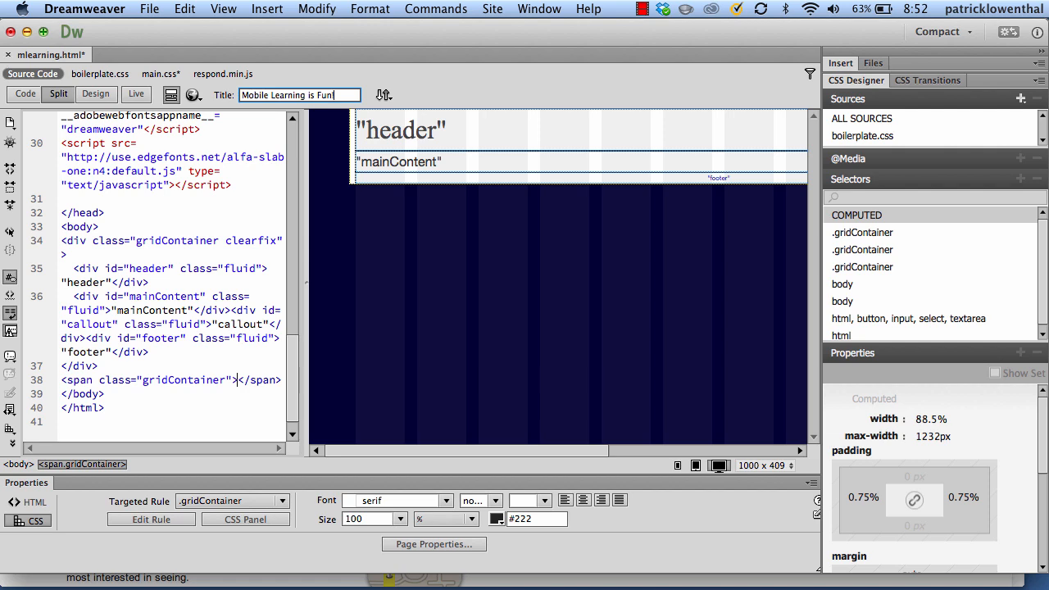
left_click(150, 9)
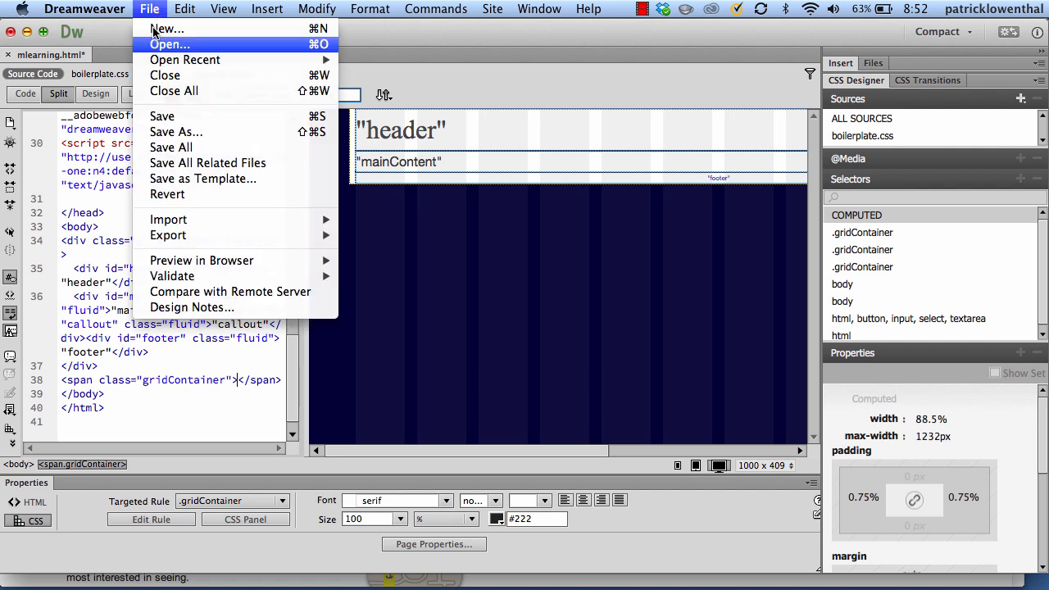
left_click(207, 148)
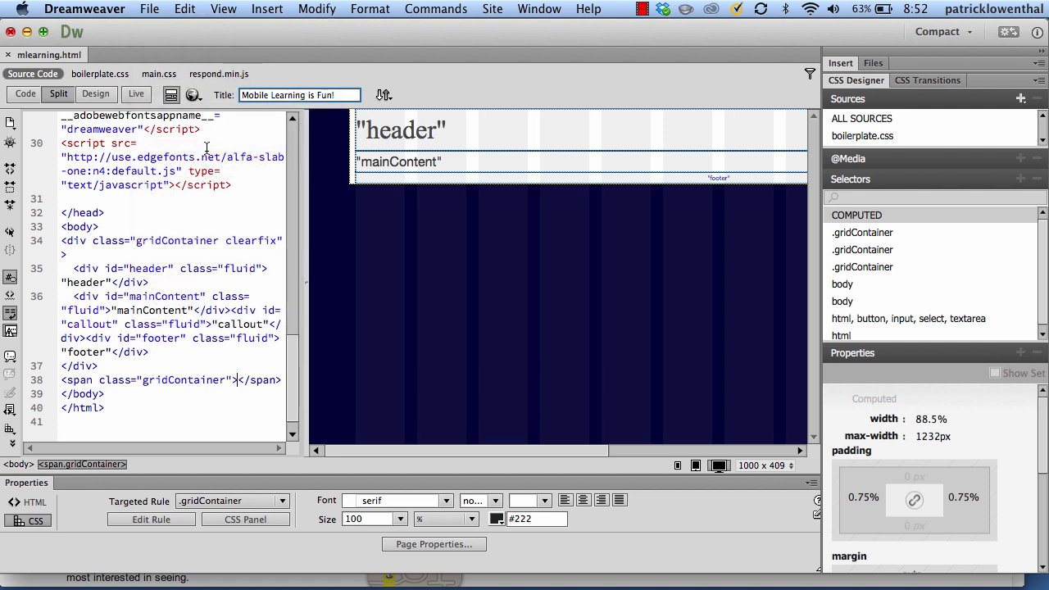
- Add two empty paragraphs below the text in the mainContent div and save all open files
left_click(452, 164)
key("Return")
key("Return")
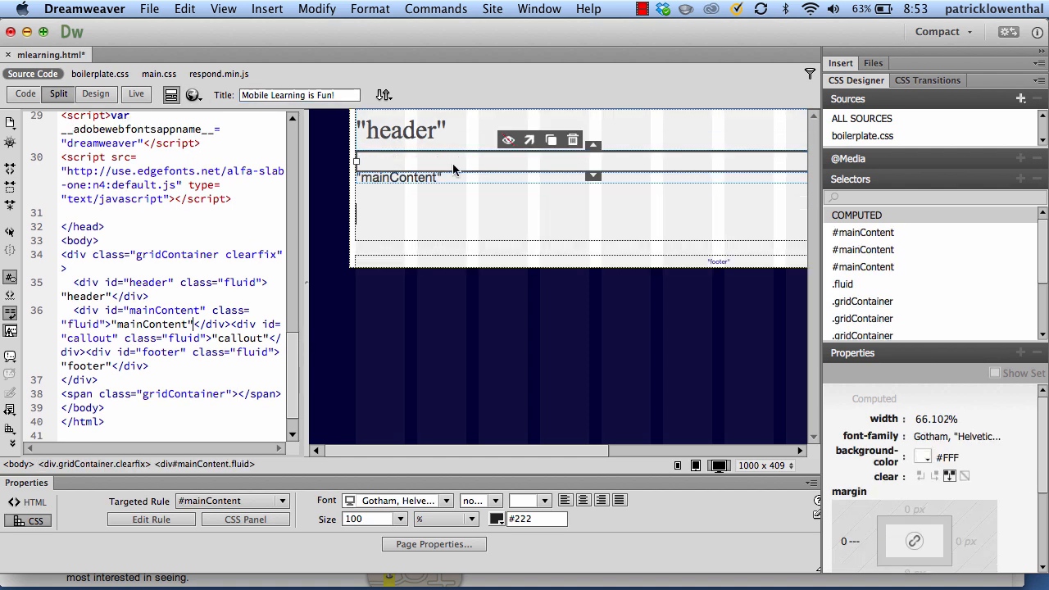
left_click(152, 9)
left_click(189, 147)
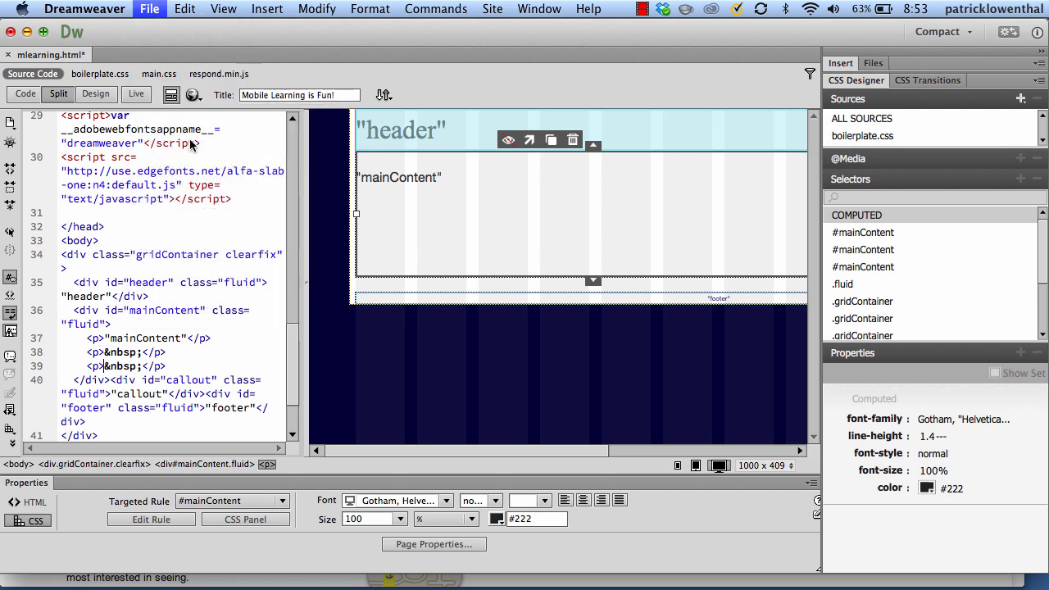
- Preview the page in Safari, reload it, narrow the browser window to check the responsive layout, and close the preview
left_click(194, 95)
left_click(206, 114)
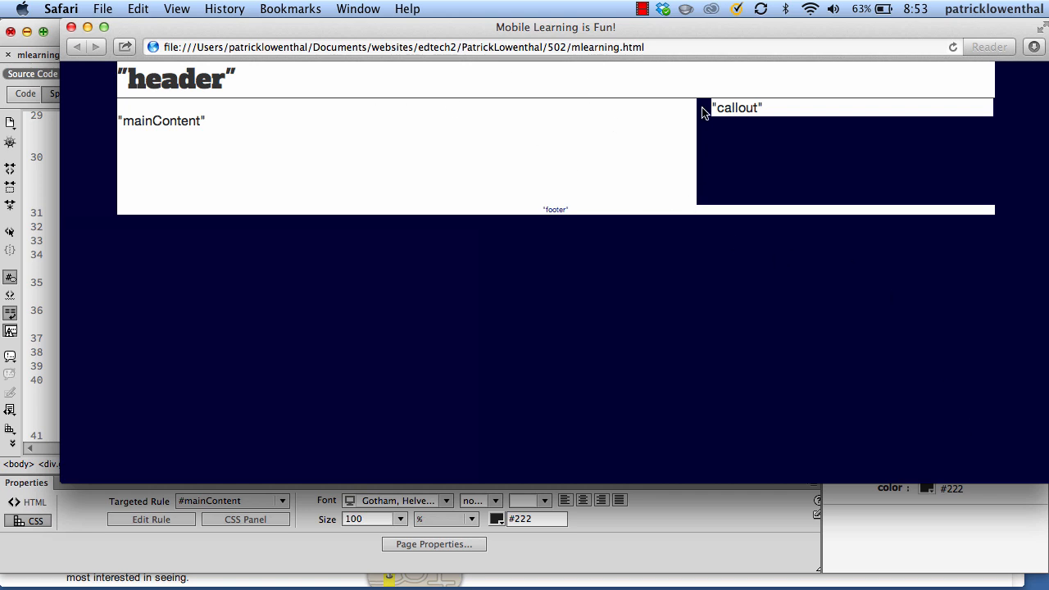
left_click(953, 47)
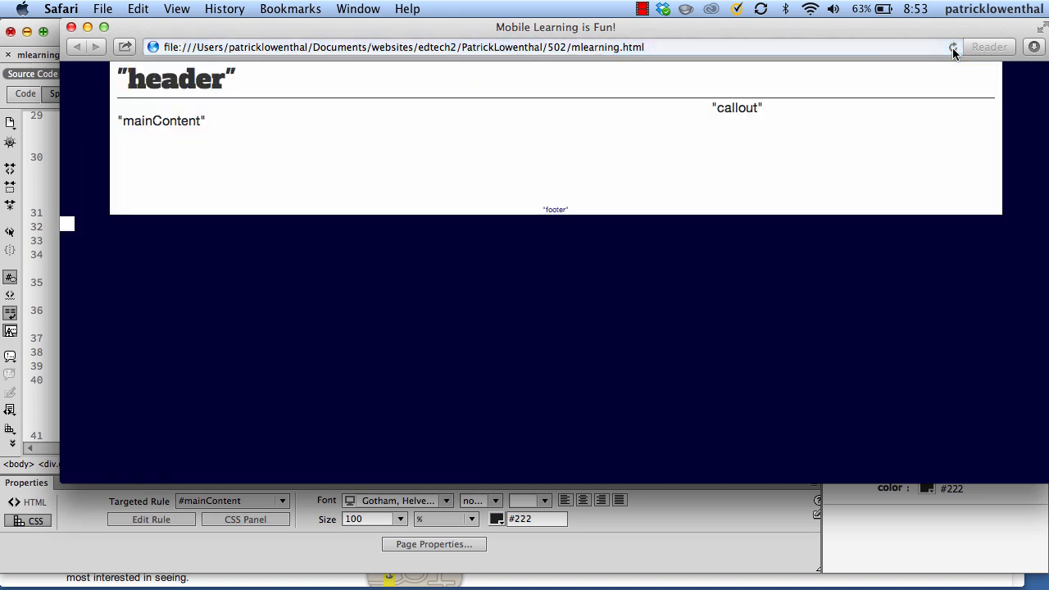
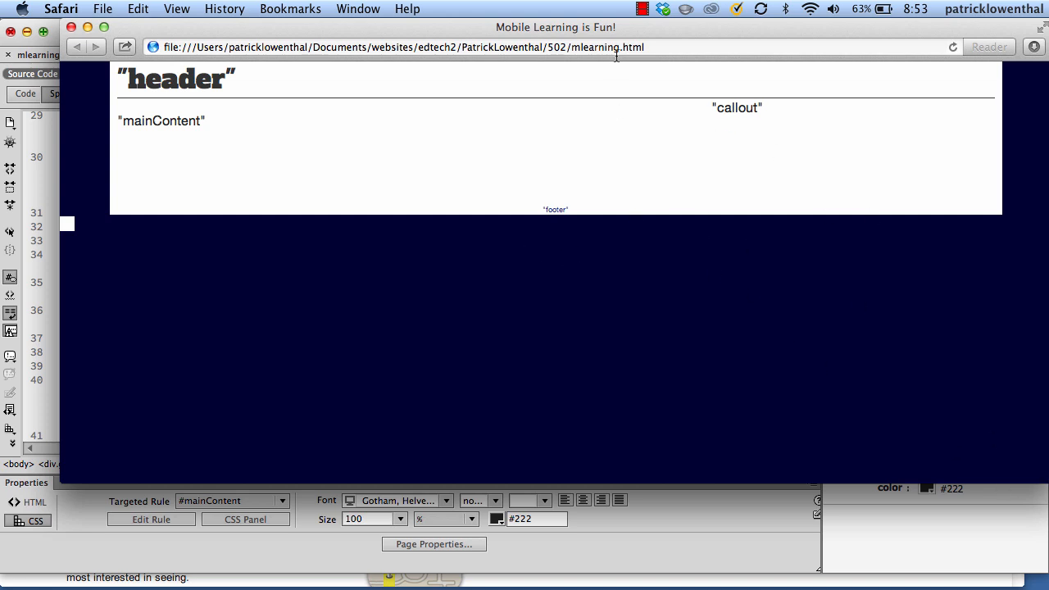
left_click_drag(690, 31, 657, 31)
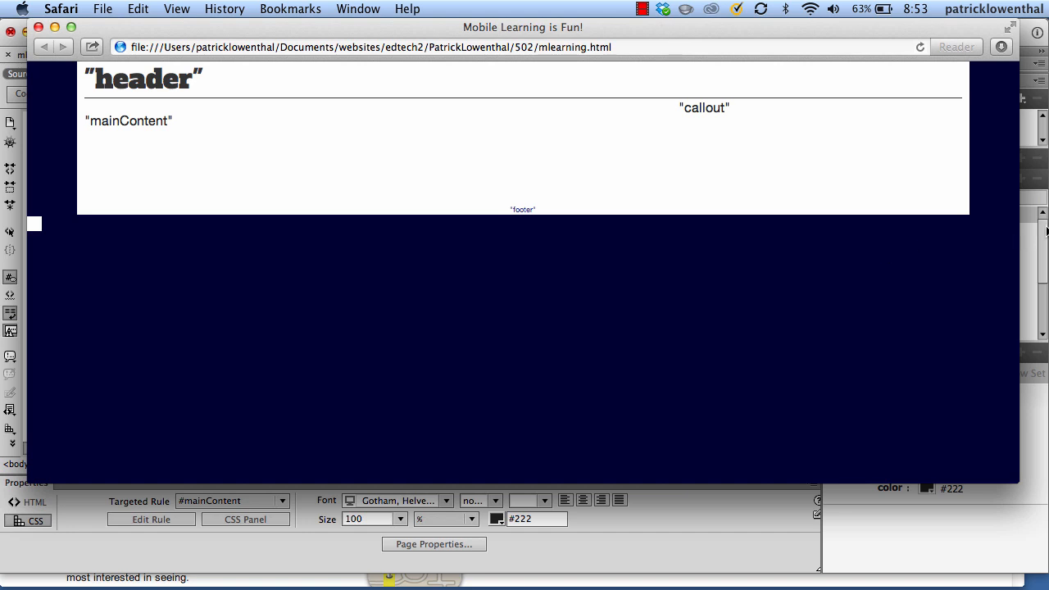
left_click_drag(1017, 237, 349, 230)
left_click(38, 27)
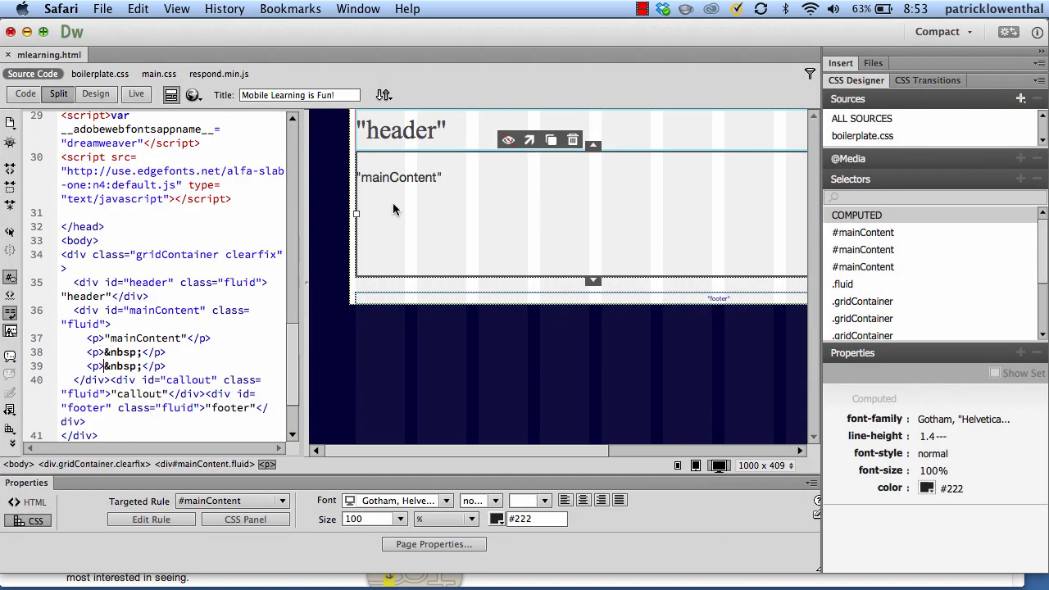
- Preview the page at mobile size and switch the design view to the 768 x 1024 tablet layout
left_click(697, 466)
left_click(696, 466)
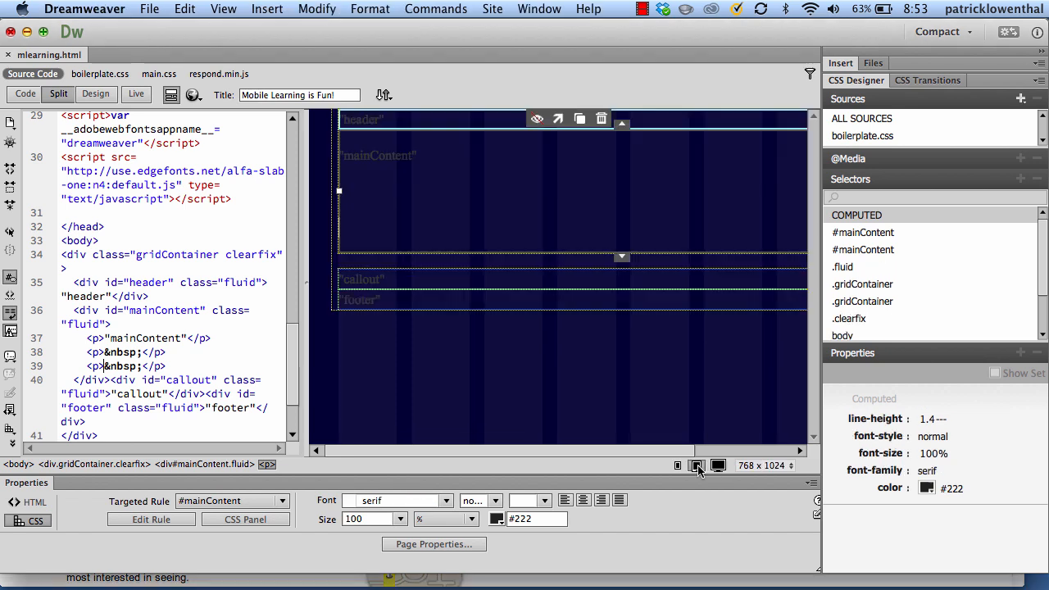
left_click(678, 466)
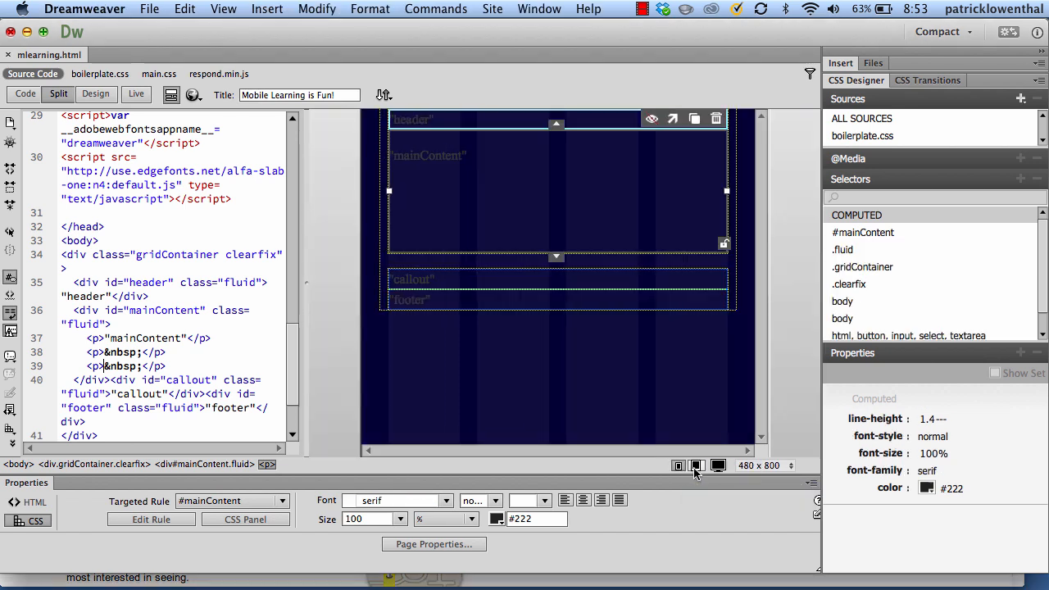
left_click(696, 466)
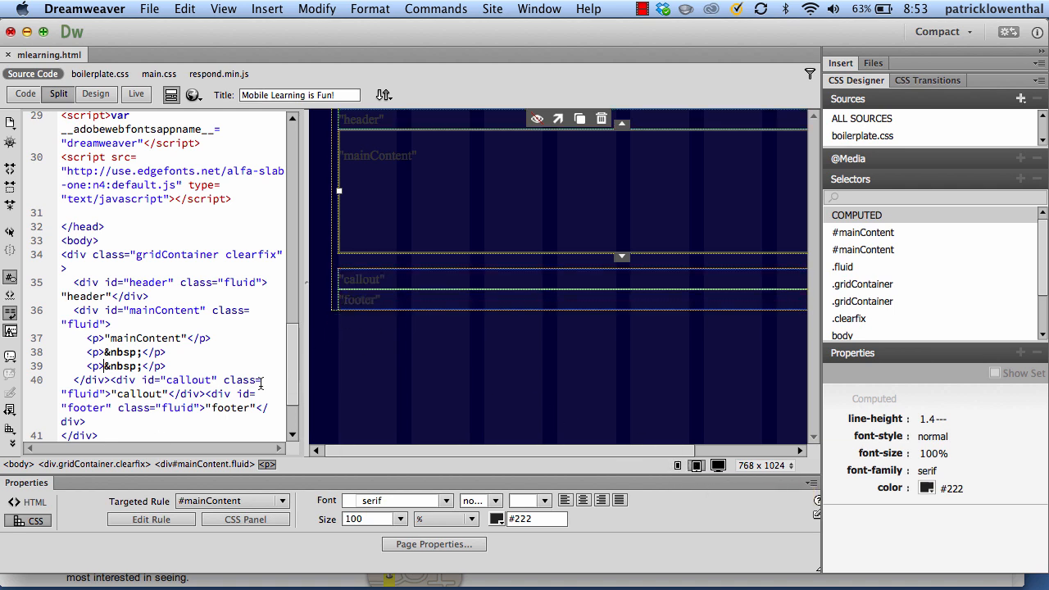
left_click(185, 465)
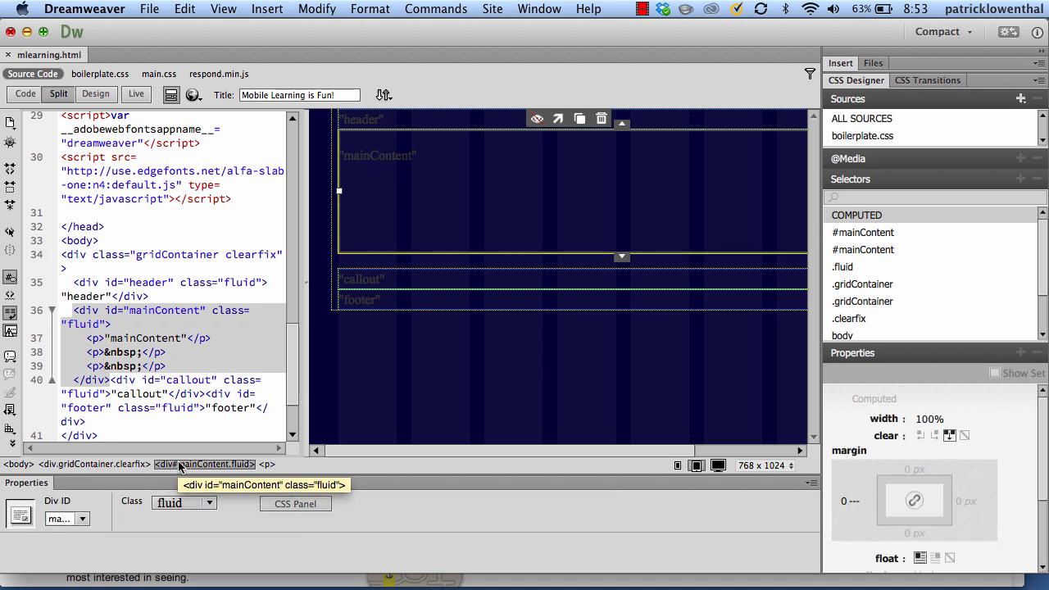
left_click(121, 464)
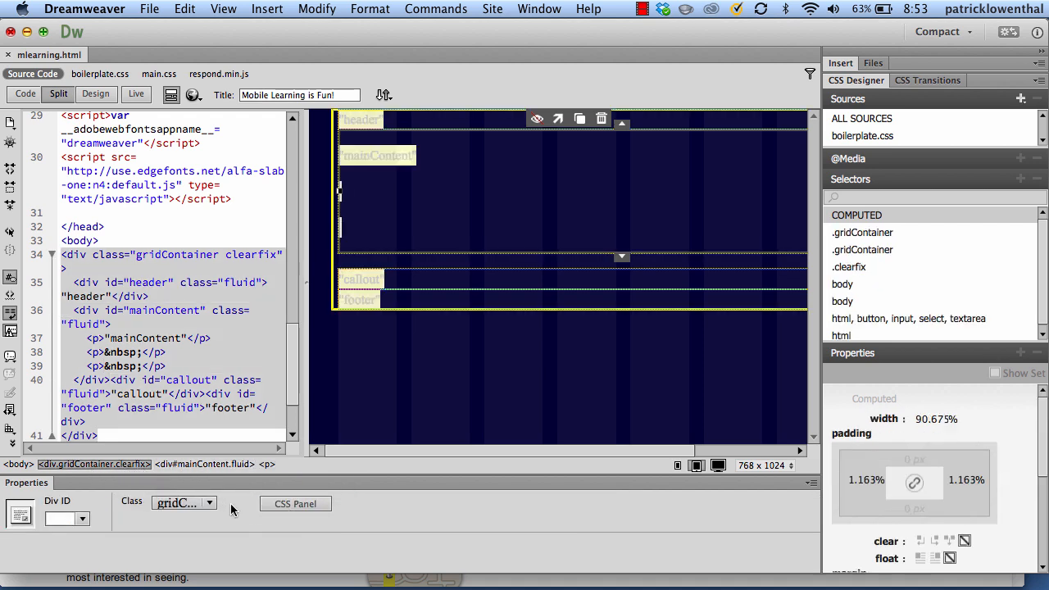
left_click(433, 405)
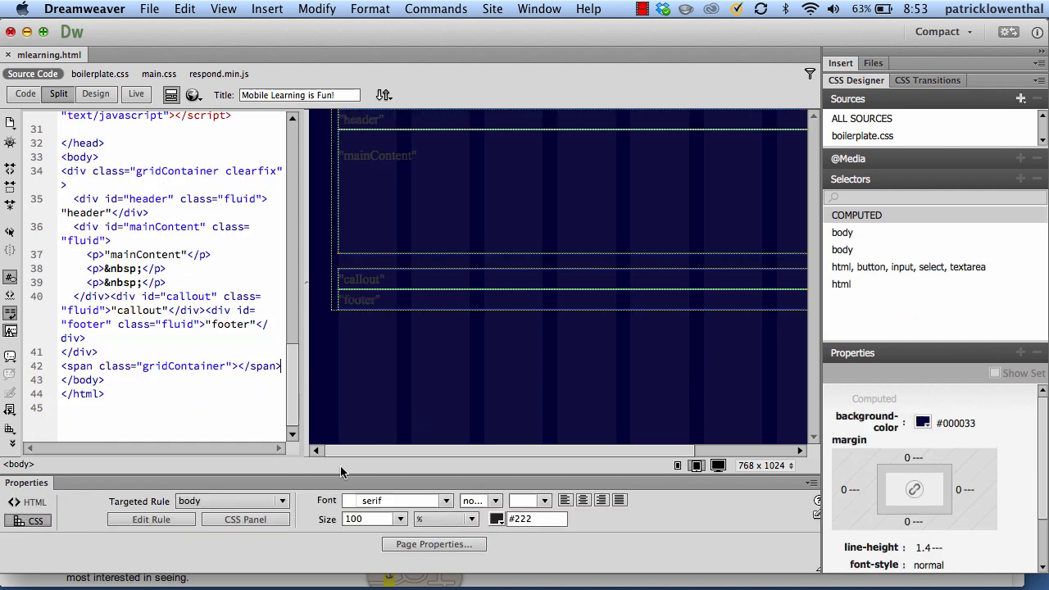
left_click(187, 521)
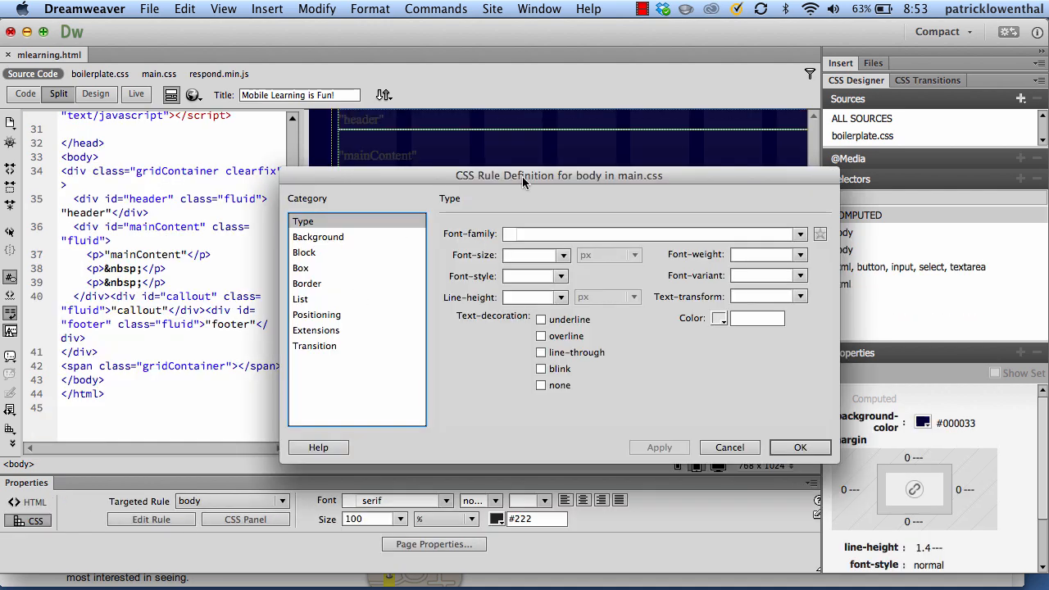
left_click(728, 449)
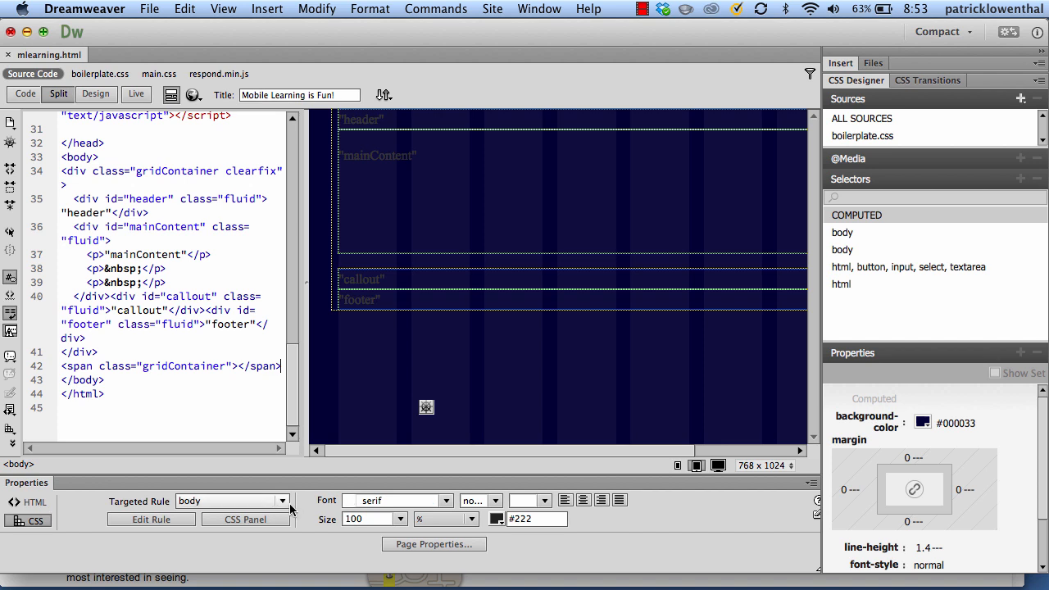
- Target the .gridContainer rule and set its background colour to white (#FFF) for the tablet layout
left_click(281, 501)
scroll(282, 508, "down", 5)
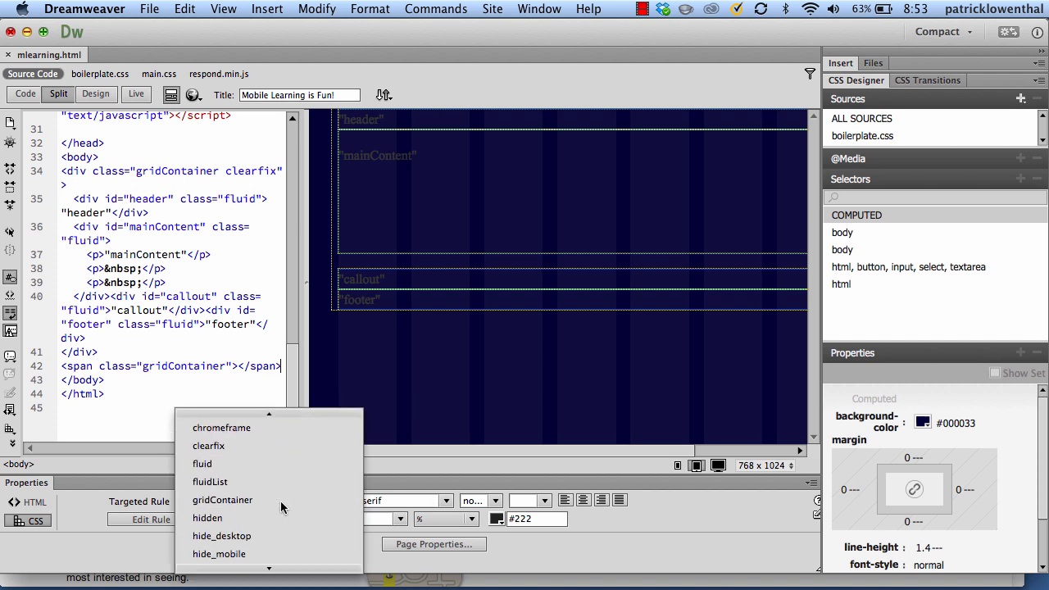
left_click(282, 503)
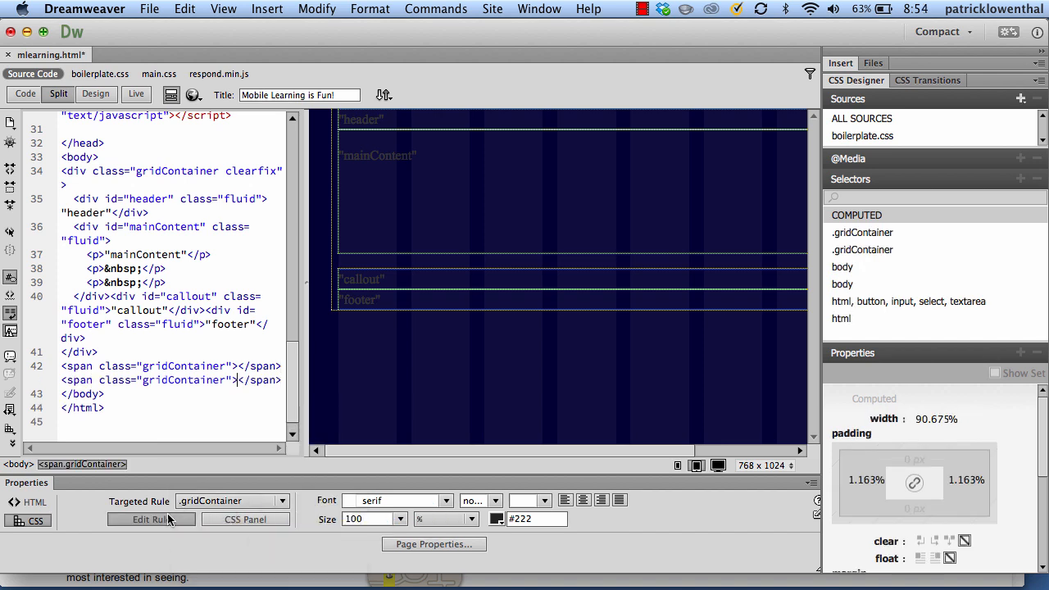
left_click(167, 519)
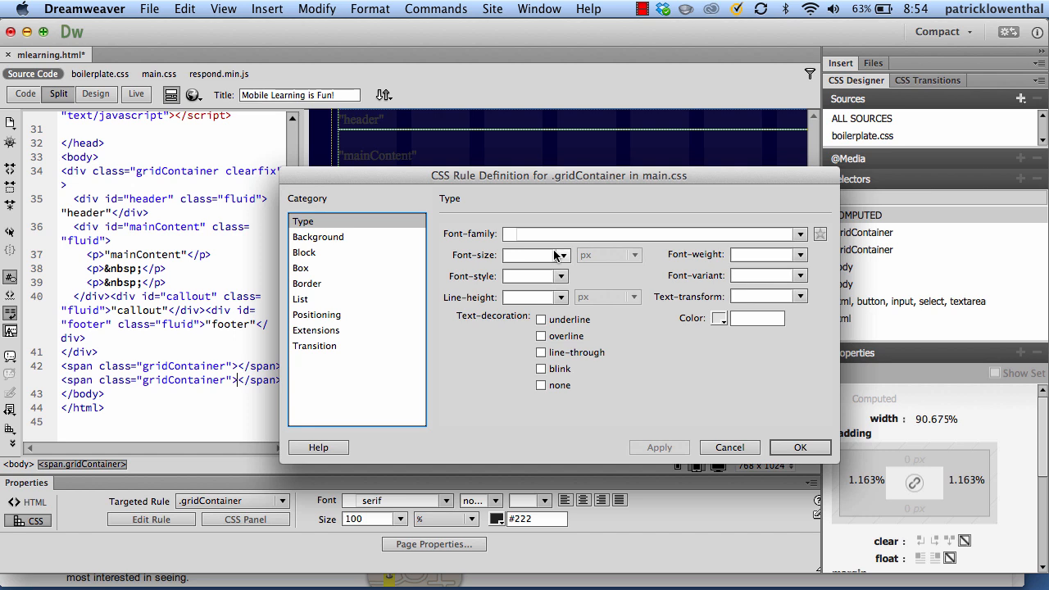
left_click(352, 237)
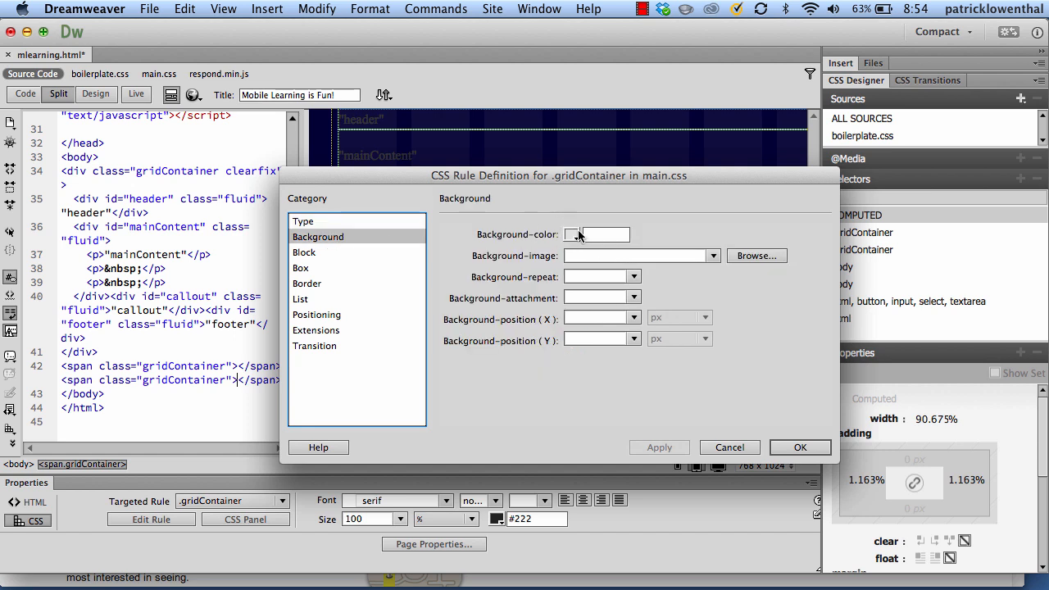
left_click(573, 235)
left_click(577, 292)
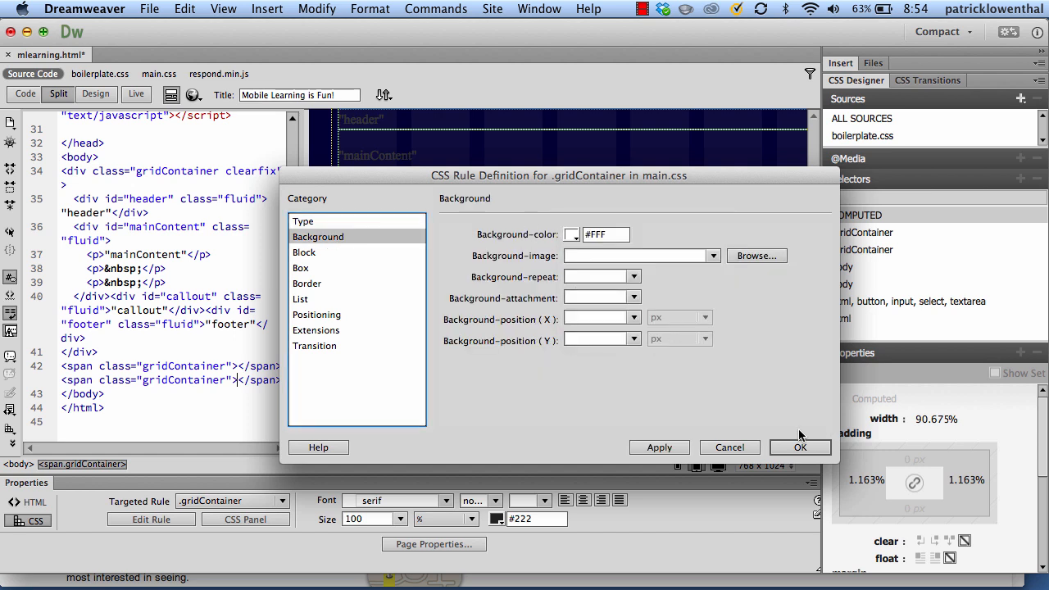
left_click(659, 448)
left_click(799, 448)
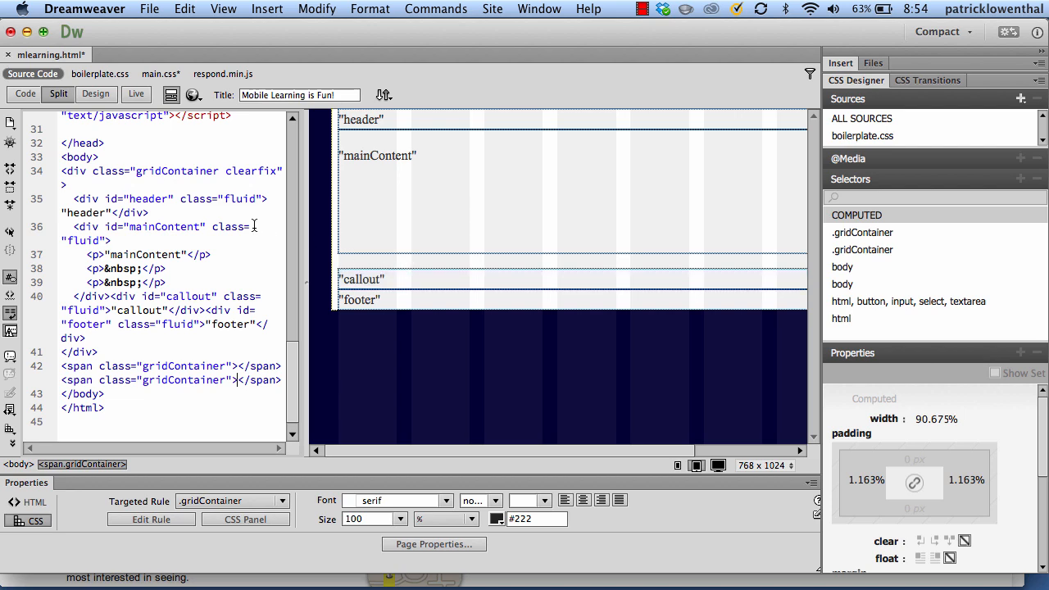
- Open main.css and locate the background-color declaration in the tablet layout's .gridContainer rule
left_click(139, 76)
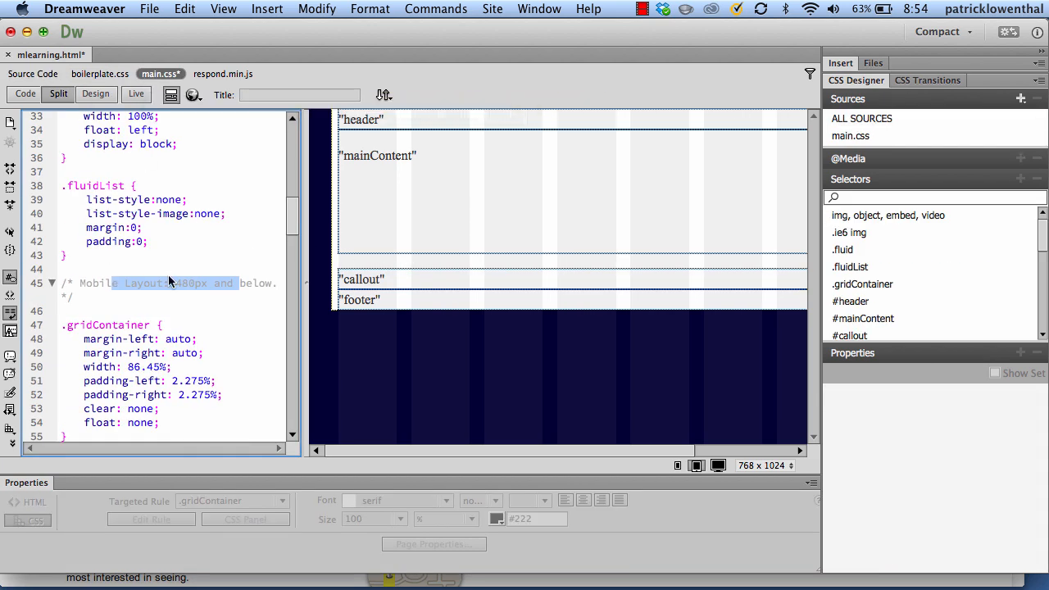
scroll(161, 288, "up", 4)
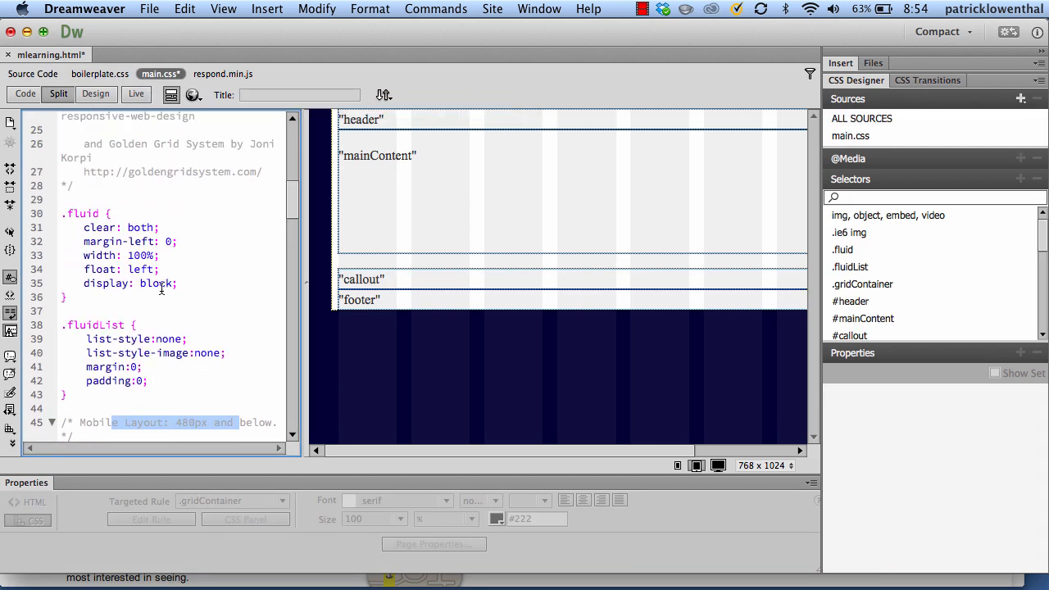
scroll(162, 288, "down", 8)
scroll(161, 288, "down", 9)
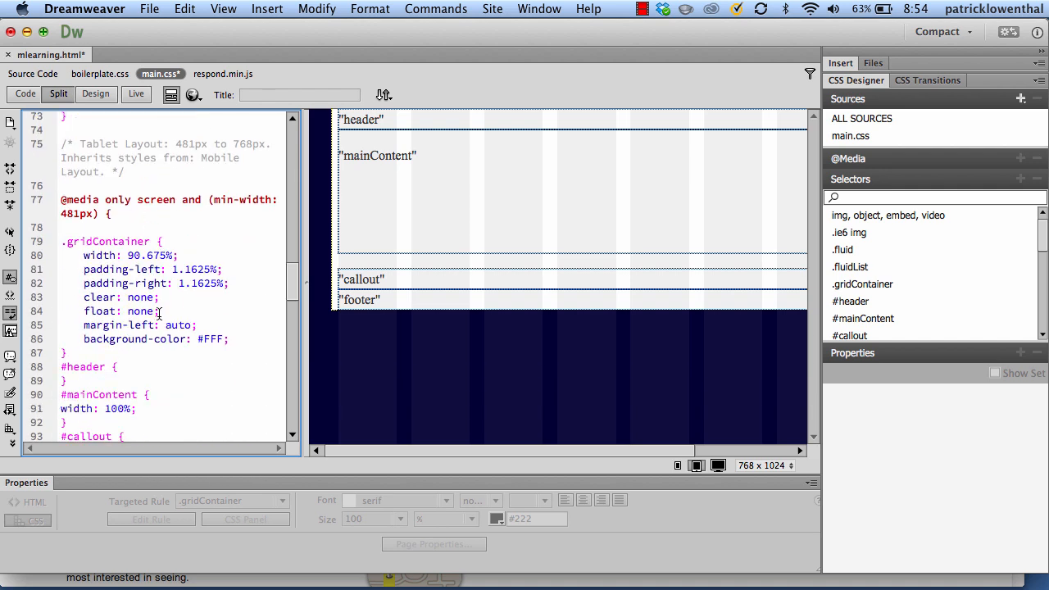
left_click_drag(217, 341, 184, 341)
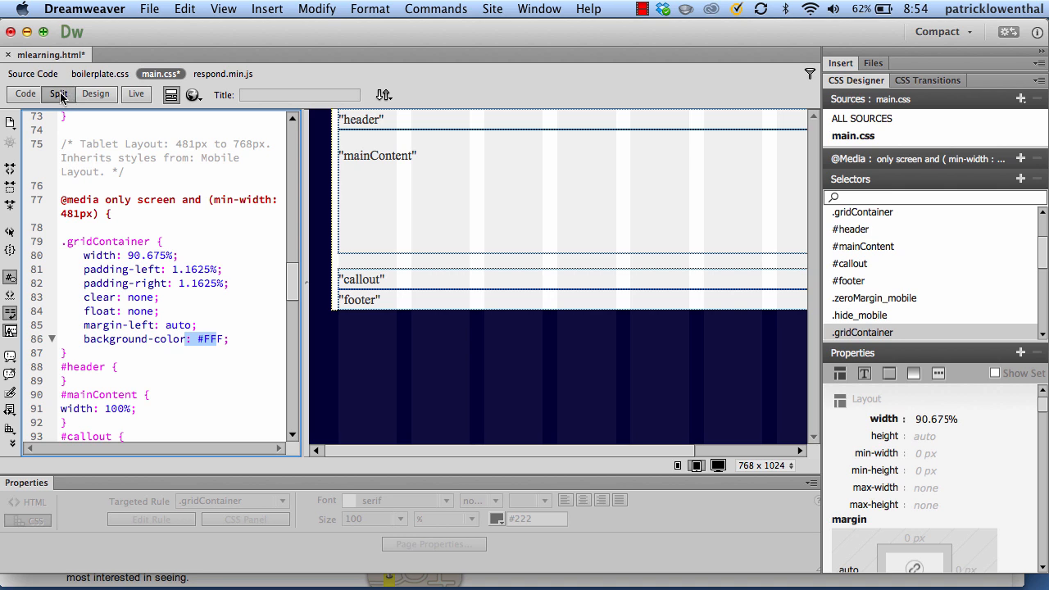
- Show only the code and copy the line "background-color: #FFF;" from the tablet .gridContainer rule
left_click(26, 95)
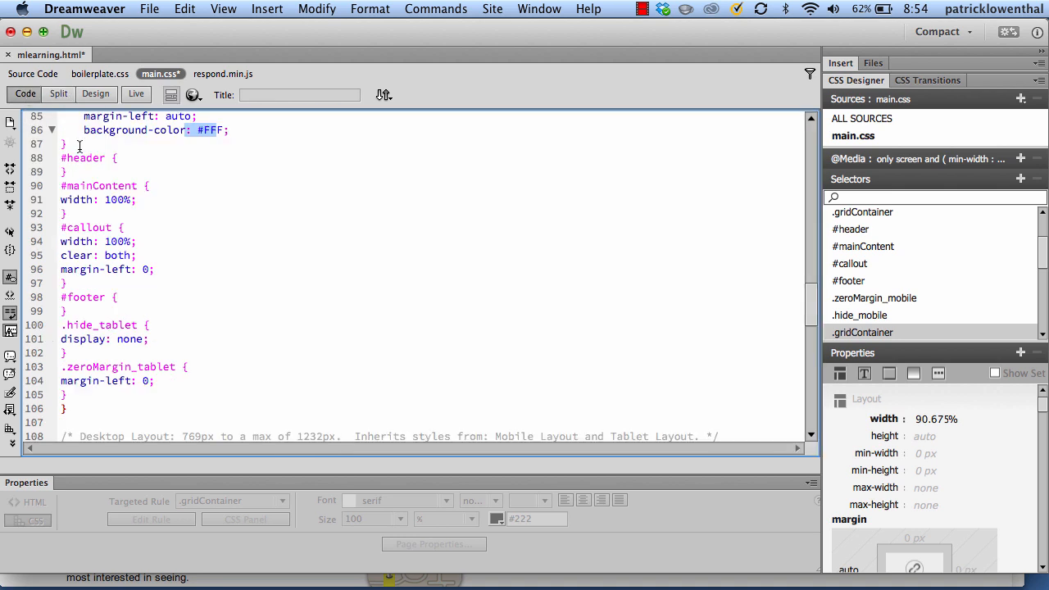
left_click(227, 228)
scroll(229, 224, "up", 2)
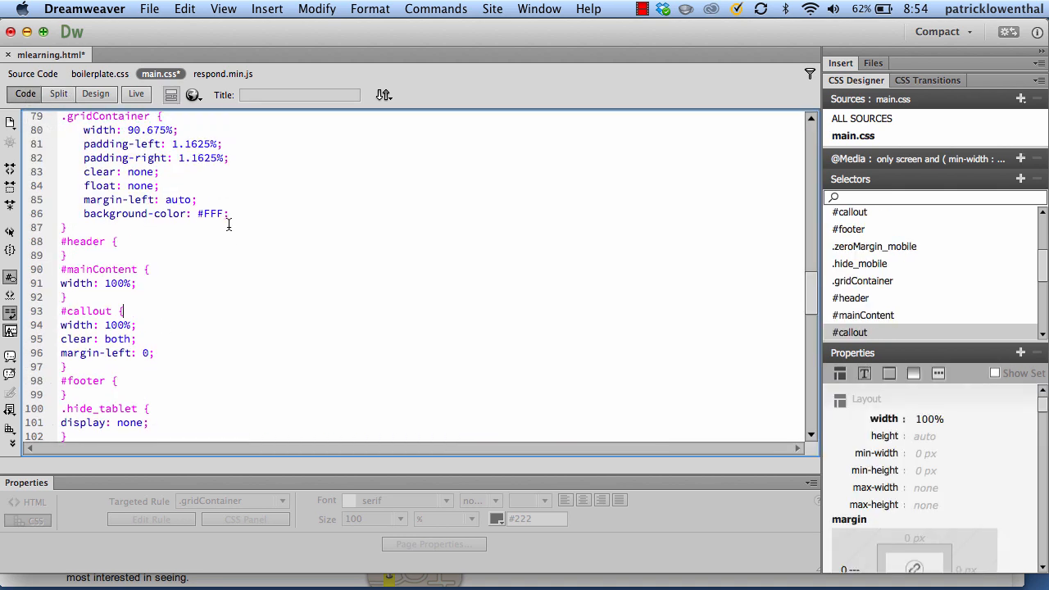
left_click_drag(230, 220, 84, 215)
key("super+c")
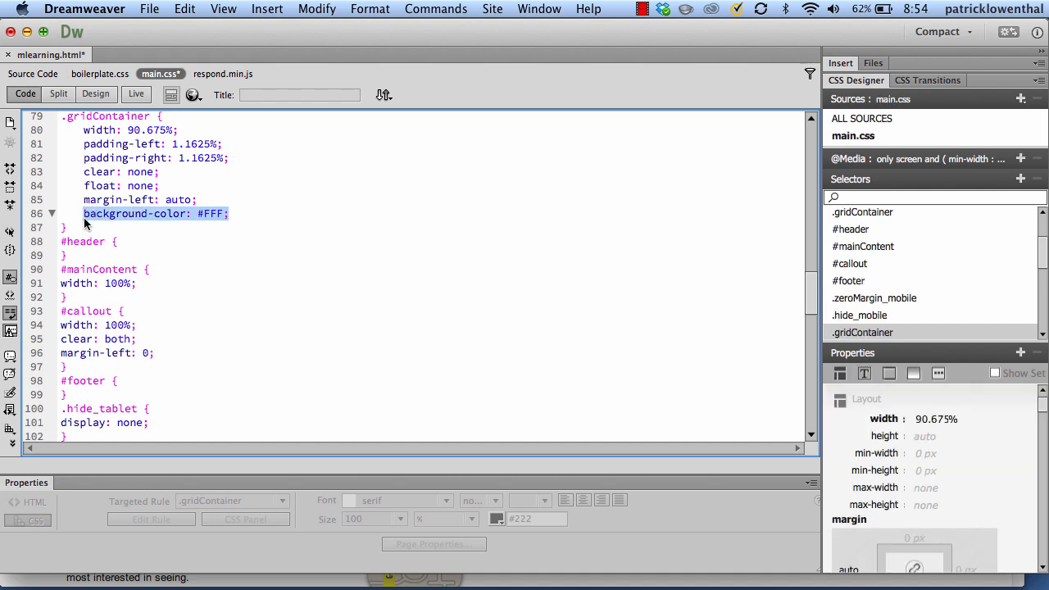
- Paste "background-color: #FFF;" on a new line after "float: none;" in the Mobile Layout's .gridContainer rule
scroll(218, 316, "down", 9)
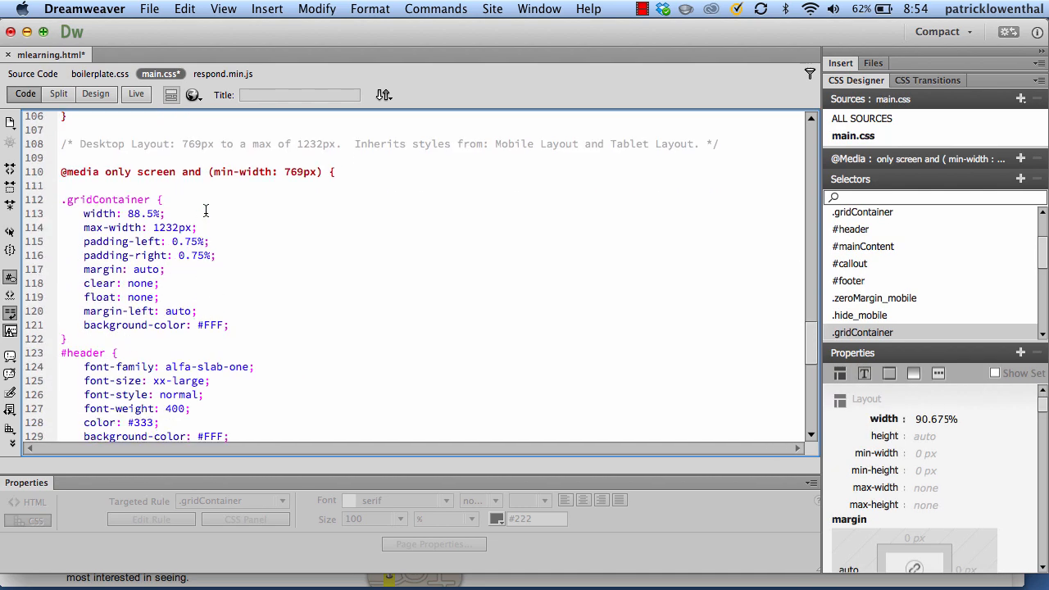
scroll(206, 211, "up", 20)
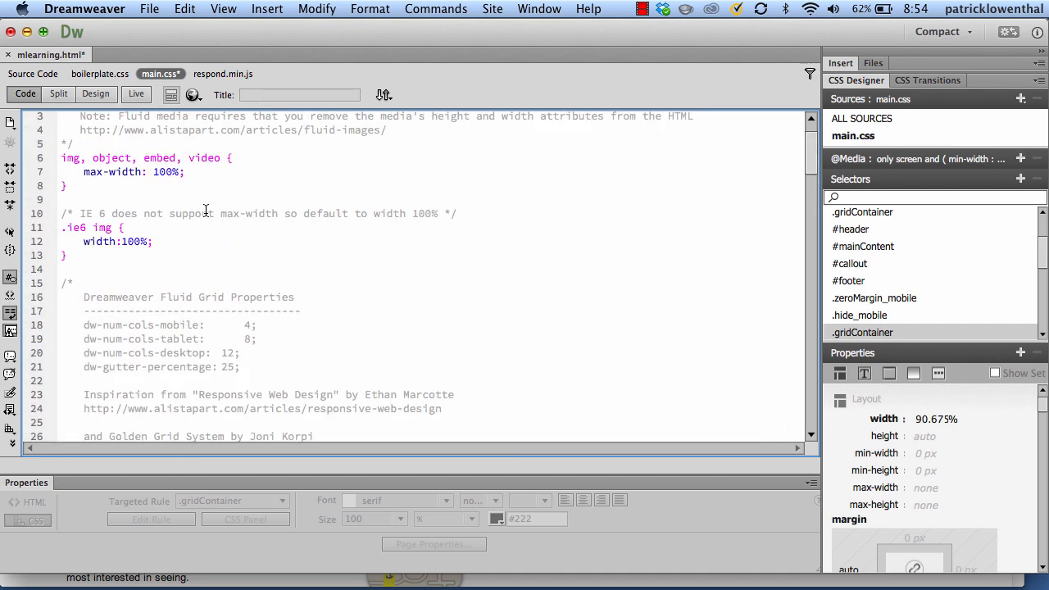
scroll(206, 212, "down", 6)
scroll(201, 210, "down", 6)
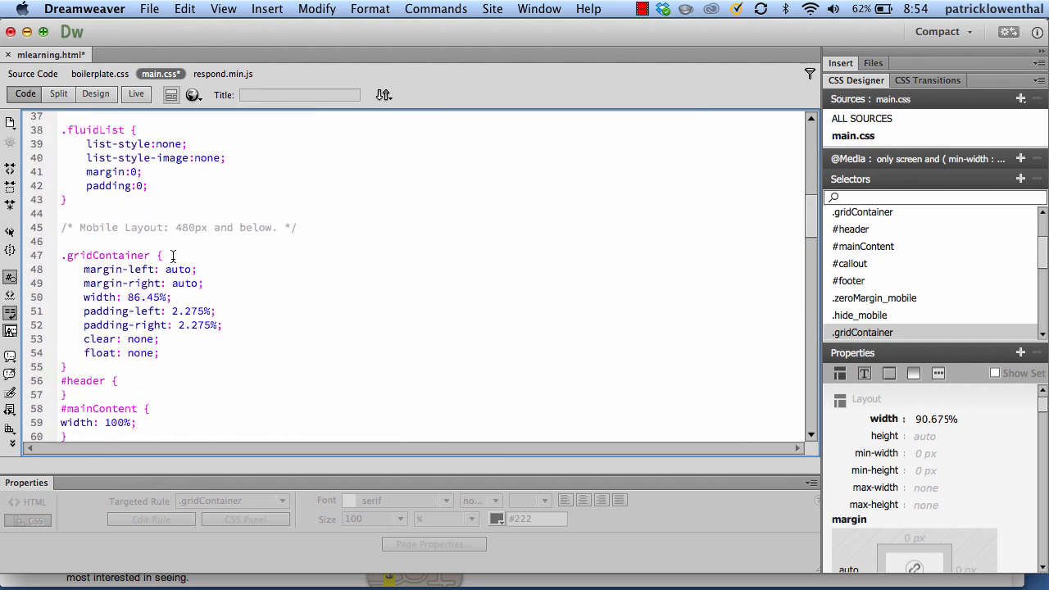
left_click(173, 351)
key("Return")
key("super+v")
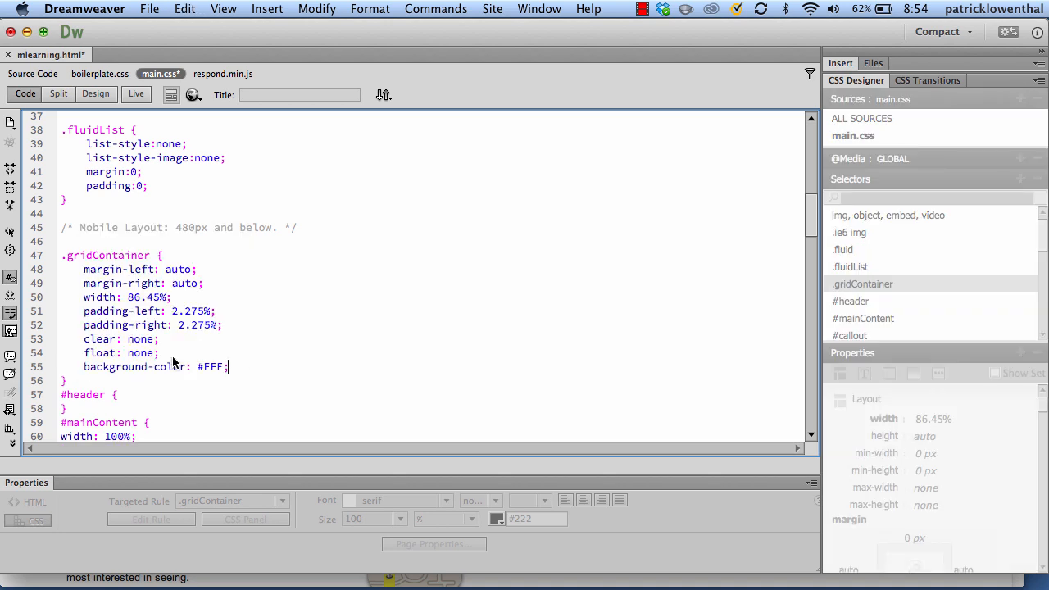
- Add "background-color: #FFF;" as the last declaration of the mobile #mainContent and #callout rules
scroll(172, 357, "down", 4)
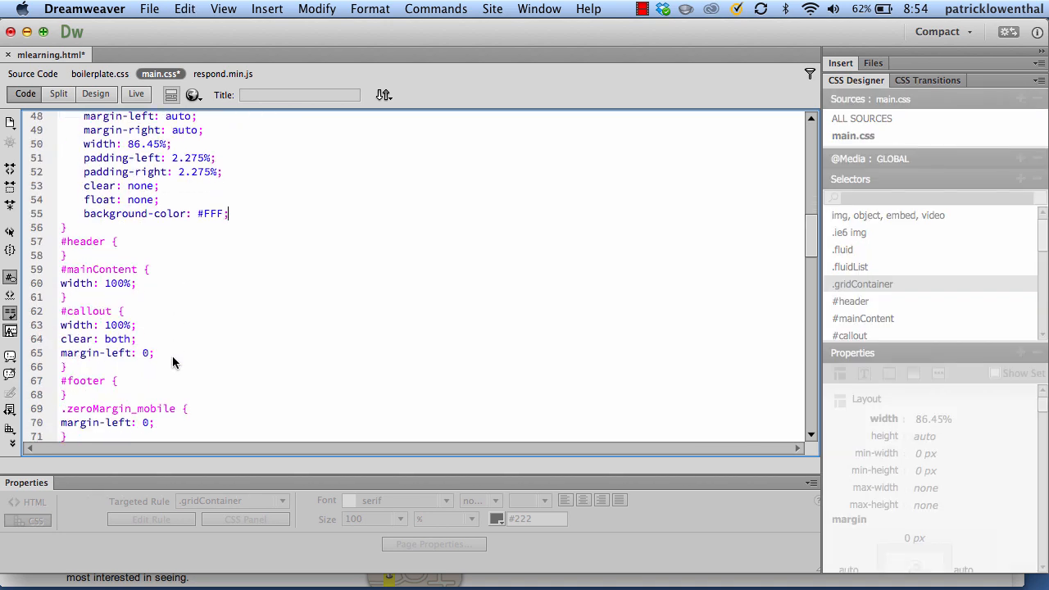
left_click(156, 284)
key("Return")
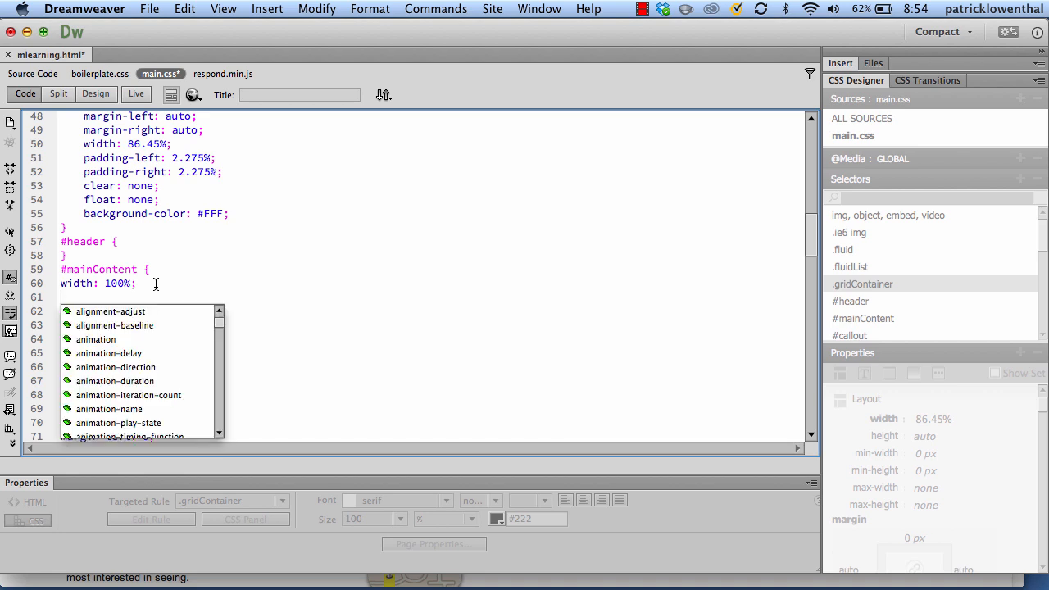
key("super+v")
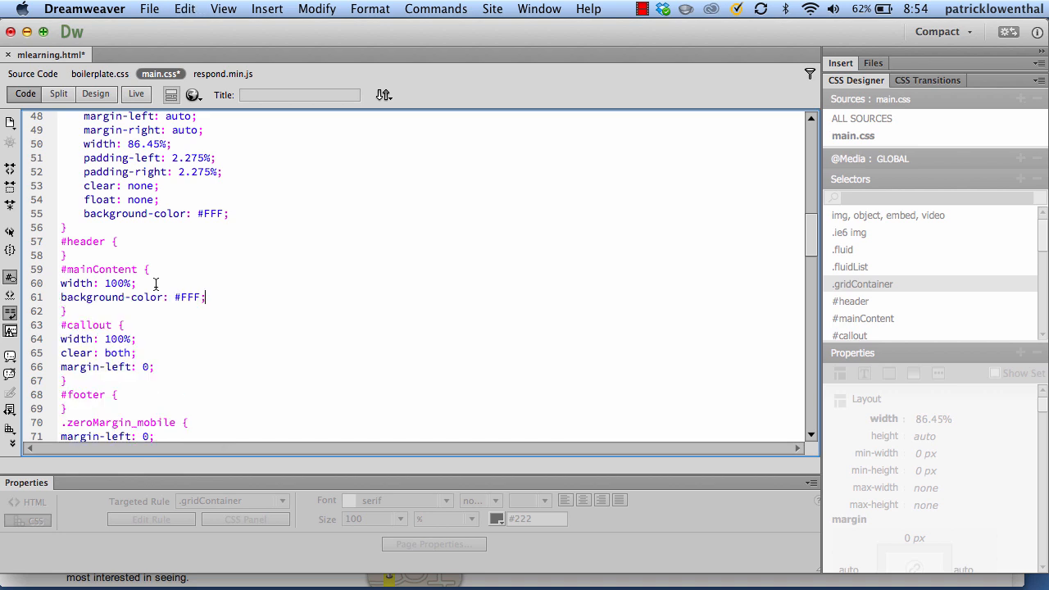
left_click(162, 366)
key("Return")
key("super+v")
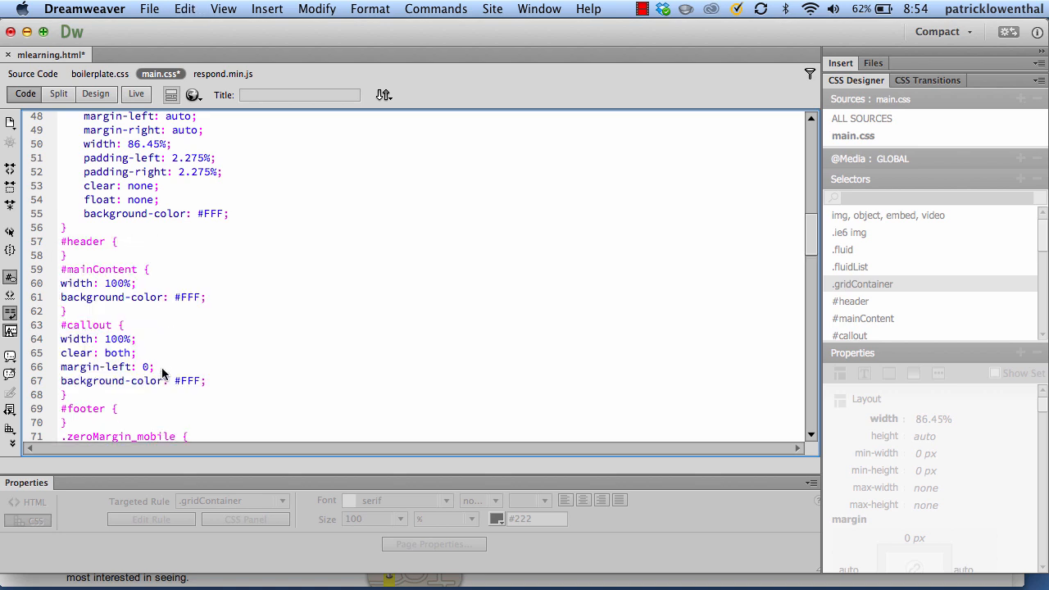
- Add "background-color: #FFF;" inside the empty mobile #footer rule
scroll(123, 282, "down", 5)
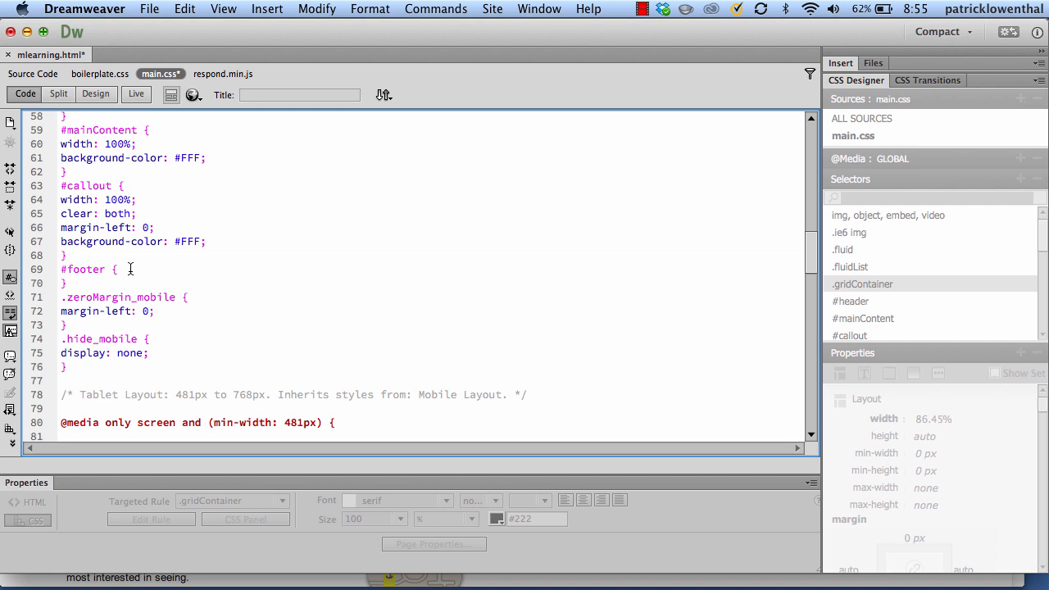
left_click(131, 269)
key("Return")
key("super+v")
- Add "background-color: #FFF;" as the last declaration of the Tablet Layout's #mainContent and #callout rules
scroll(130, 269, "down", 8)
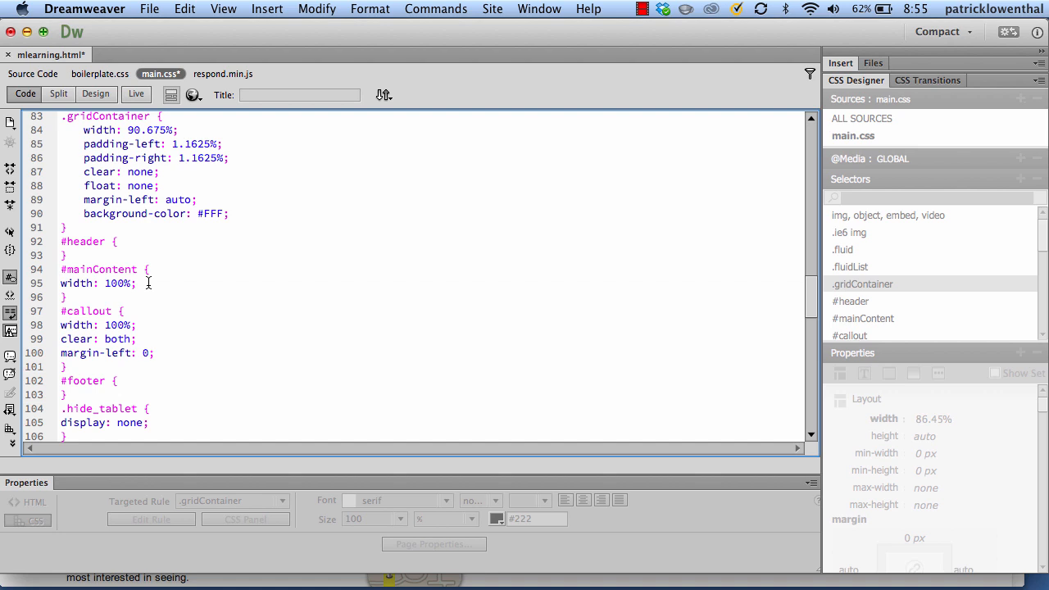
left_click(149, 283)
key("Return")
key("super+v")
scroll(149, 283, "down", 3)
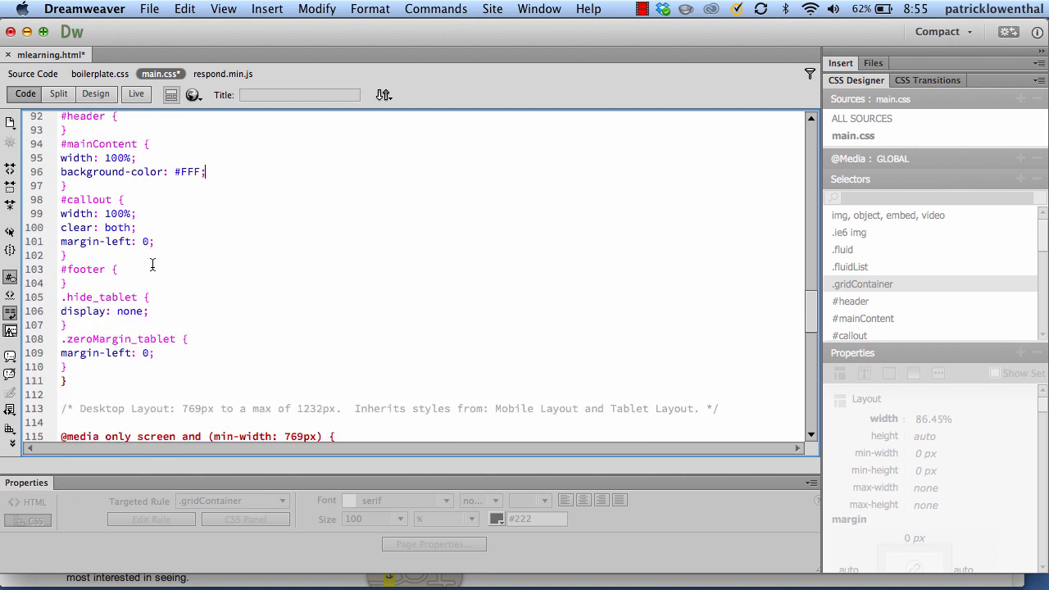
key("Return")
key("super+v")
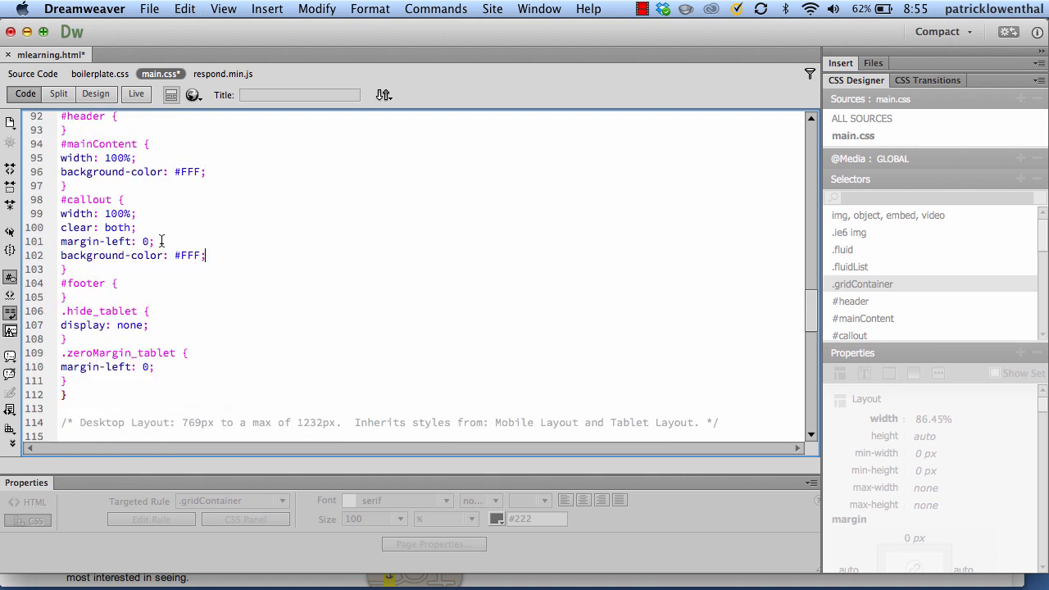
- Add "background-color: #FFF;" inside the Tablet Layout's empty #footer rule
key("Return")
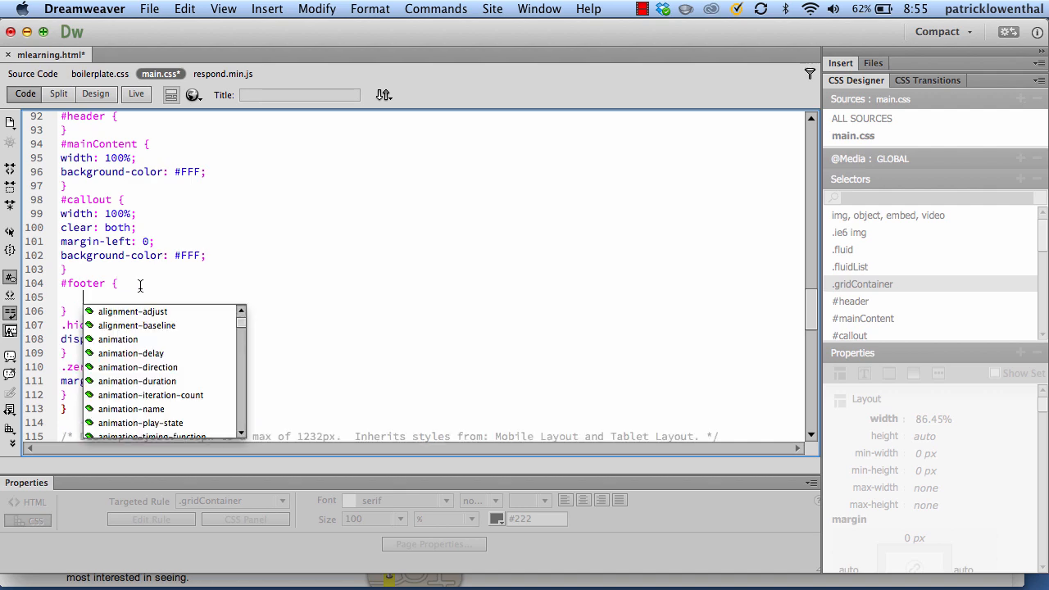
key("super+v")
scroll(140, 285, "down", 5)
scroll(140, 285, "down", 5)
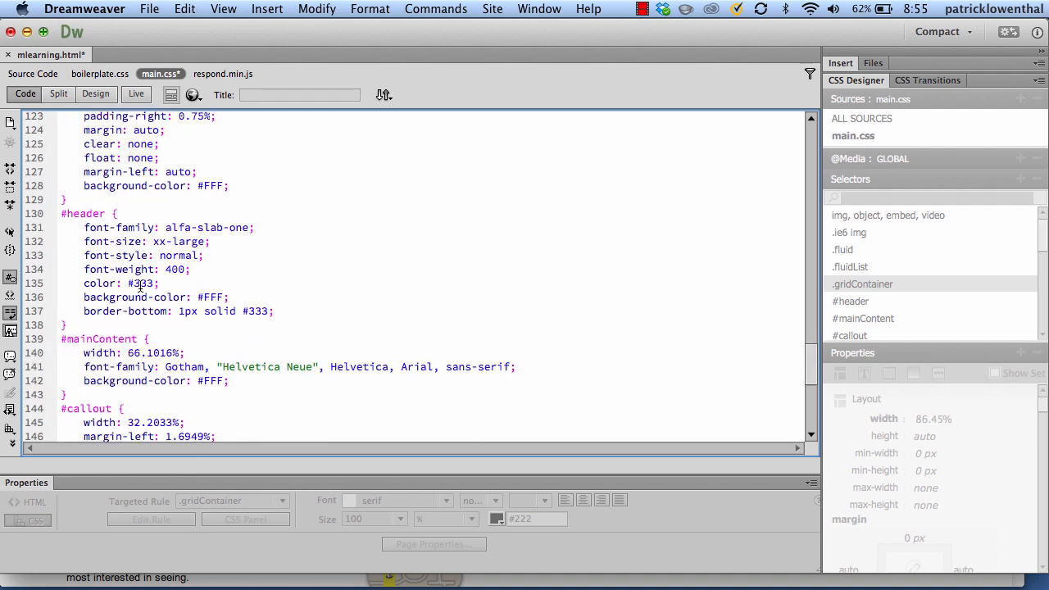
- Check the page's tablet and mobile layouts in the visual design view
left_click(95, 94)
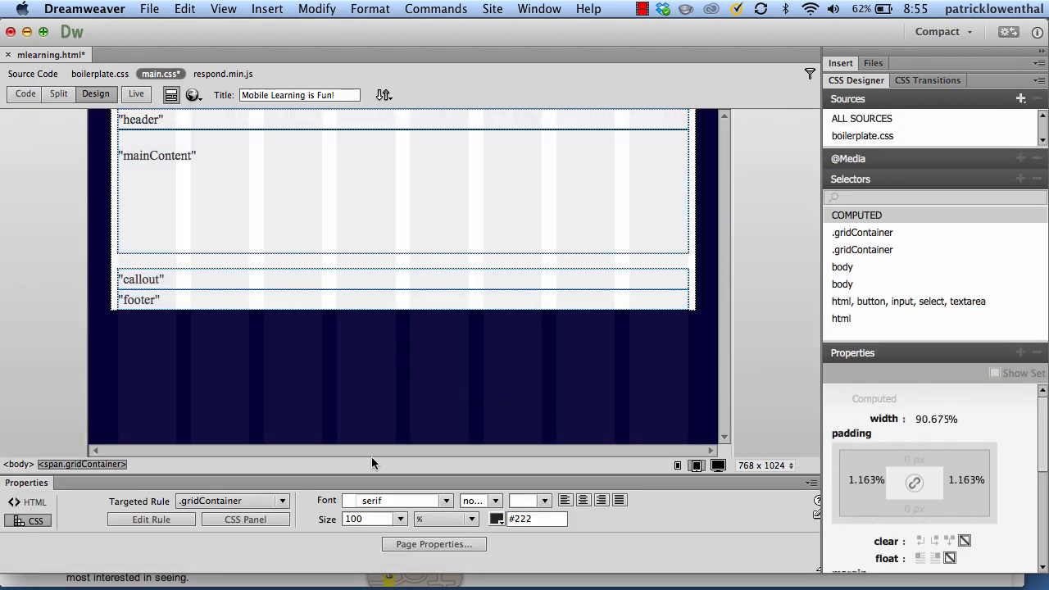
left_click(678, 466)
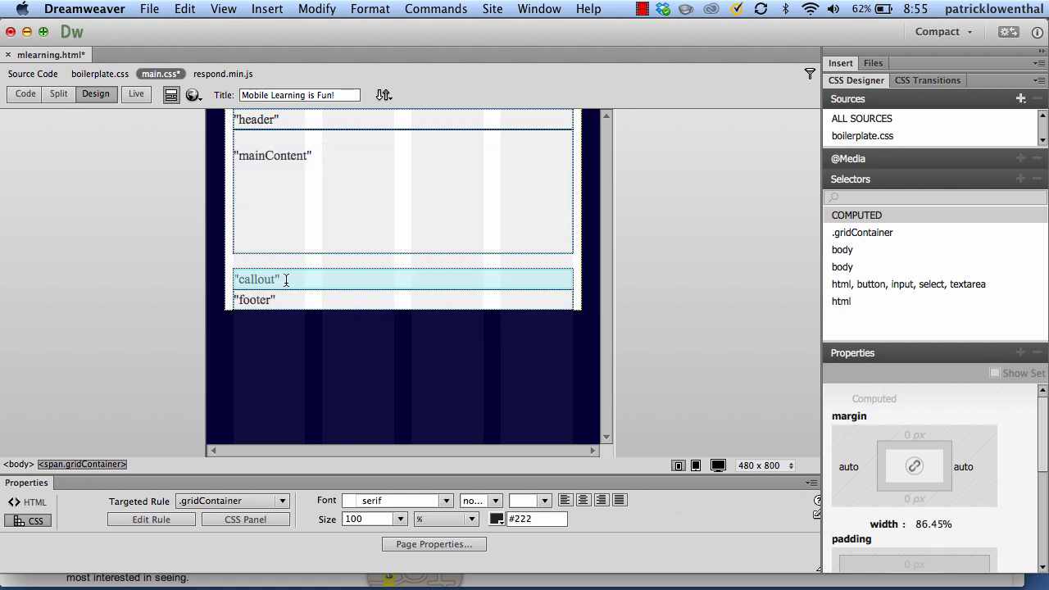
left_click_drag(286, 280, 238, 280)
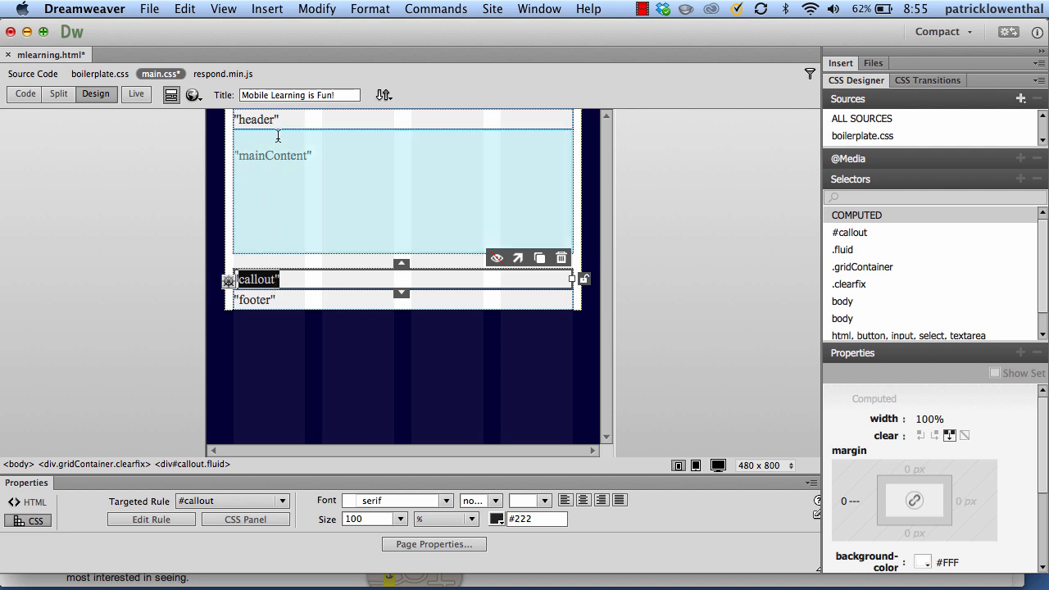
- Save all open files and preview the page in Safari
left_click(162, 6)
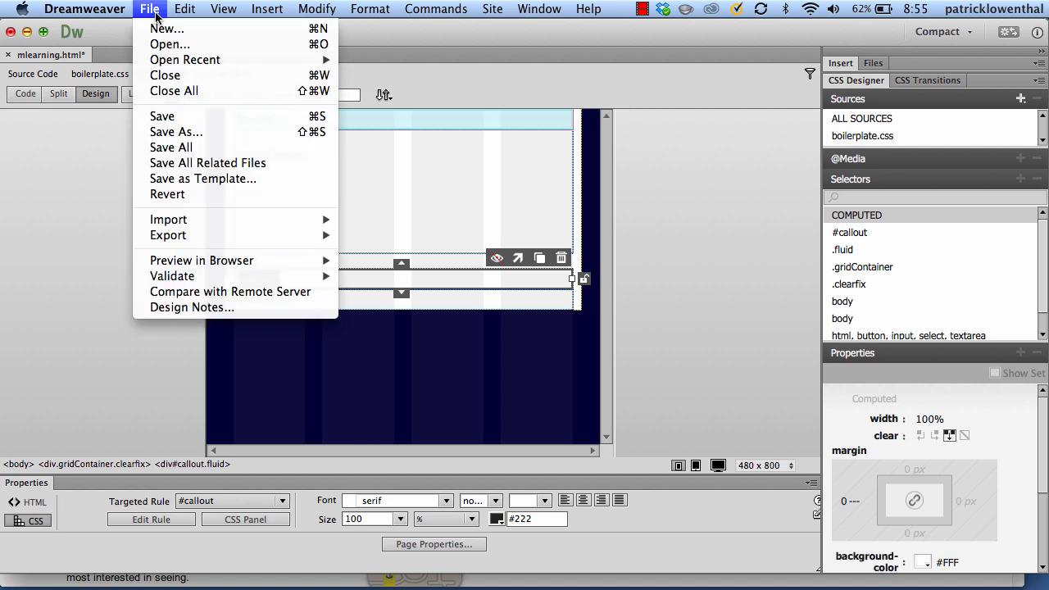
left_click(179, 149)
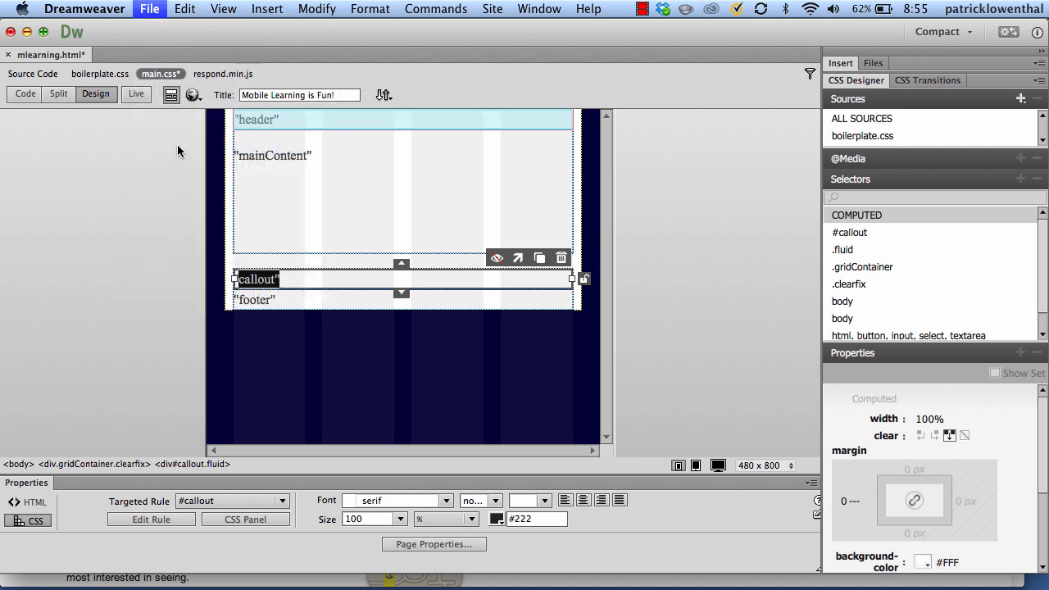
left_click(194, 95)
left_click(220, 120)
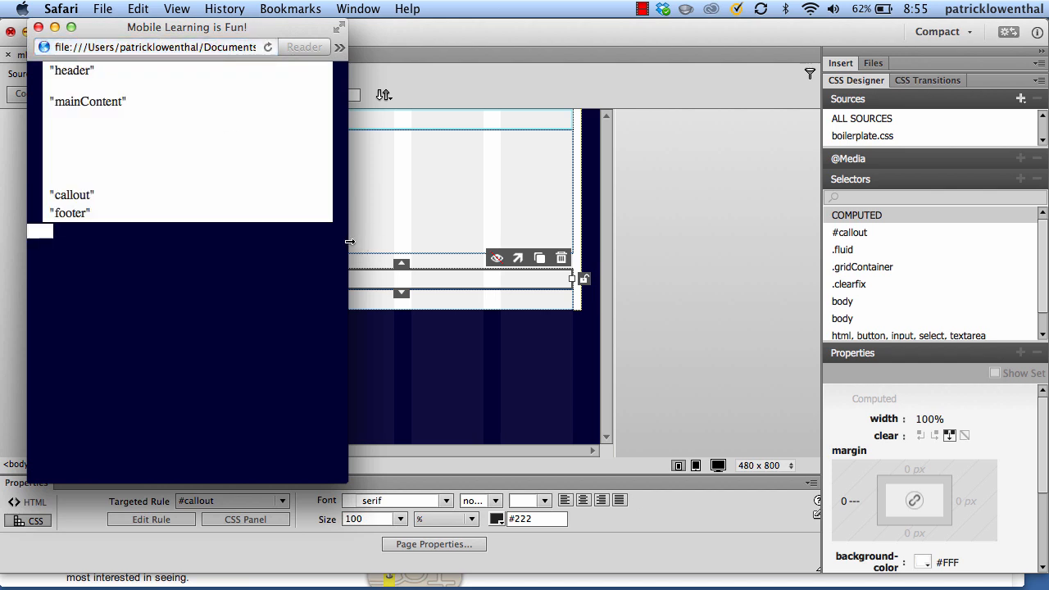
- Resize the Safari preview window to inspect the layout at different widths, and close the preview
left_click_drag(350, 241, 1047, 245)
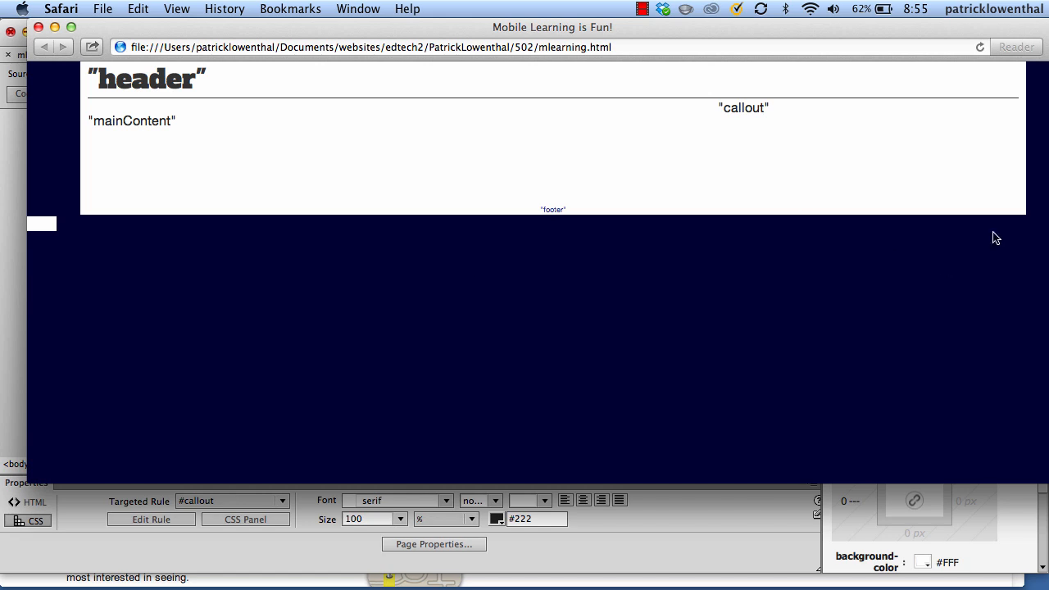
mouse_move(1047, 225)
left_mouse_down()
mouse_move(684, 227)
mouse_move(1047, 227)
left_mouse_up()
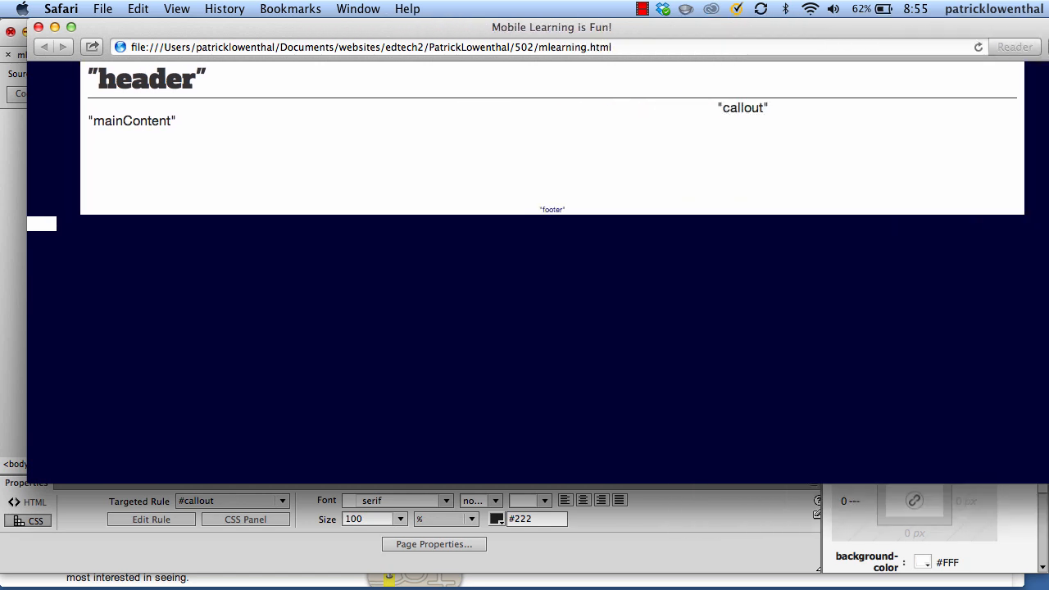
left_click_drag(1047, 165, 978, 172)
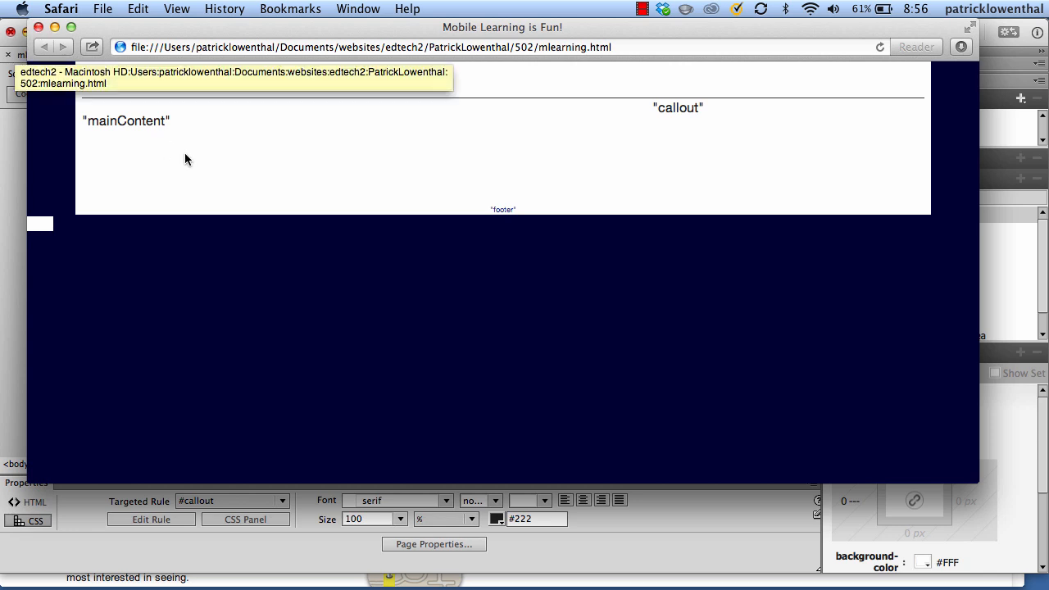
left_click(37, 28)
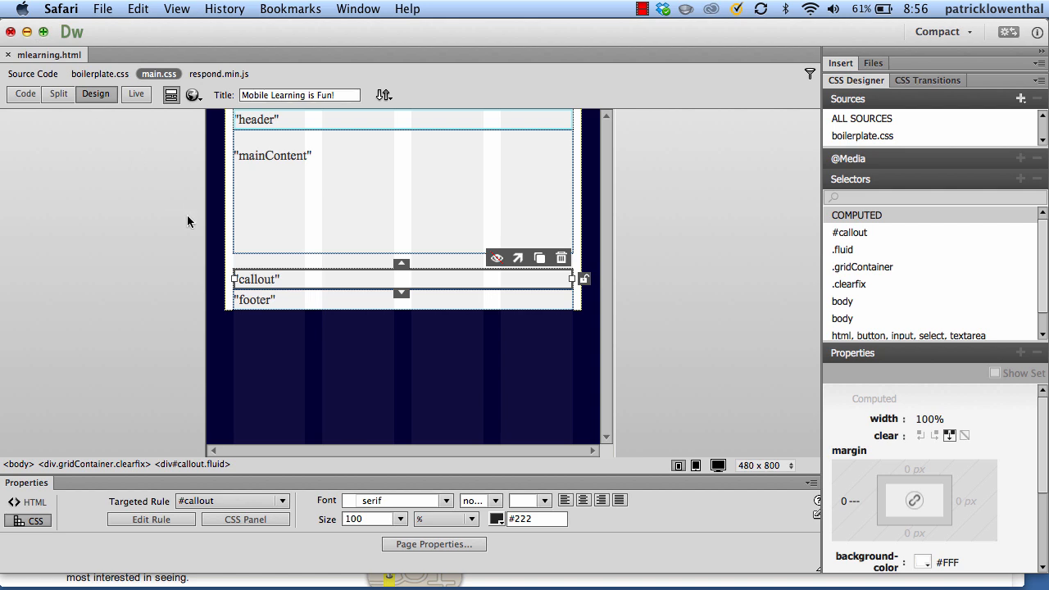
- Delete the two empty gridContainer span elements before the closing body tag in the page's source code and refresh the design view
left_click(416, 345)
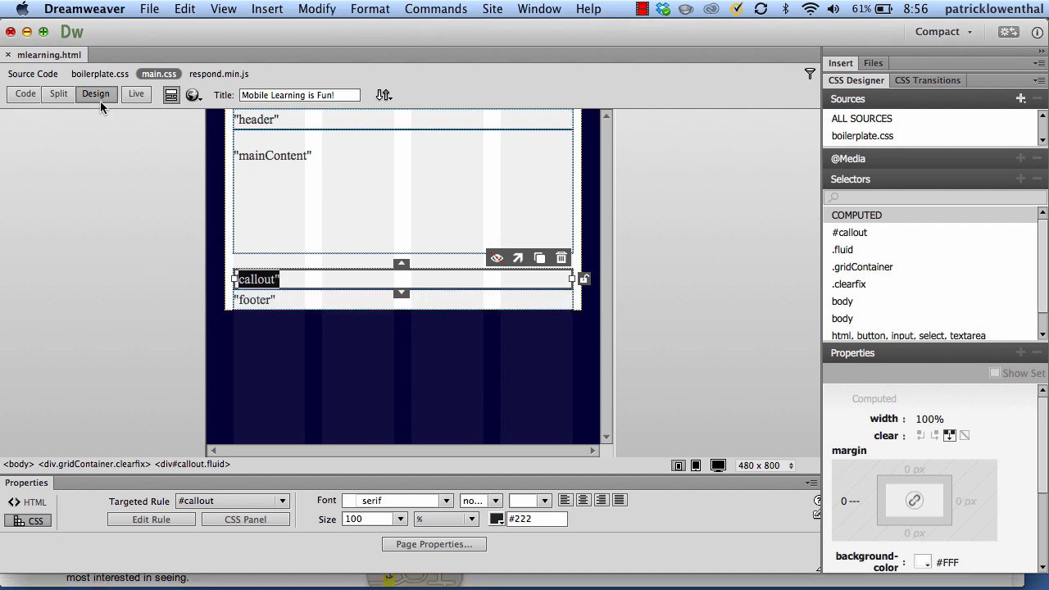
left_click(41, 76)
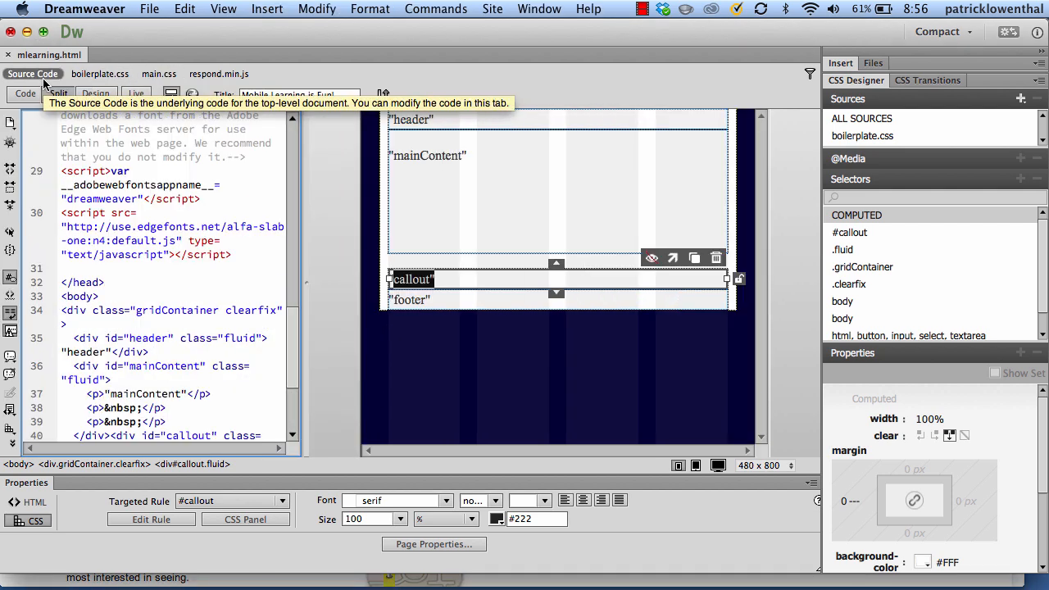
left_click(502, 301)
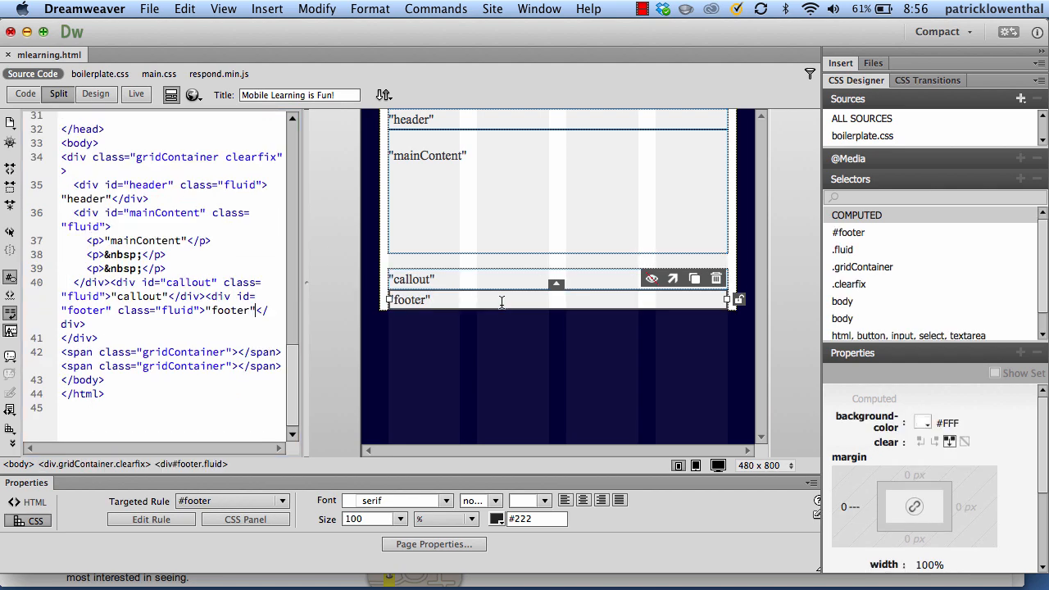
left_click(718, 465)
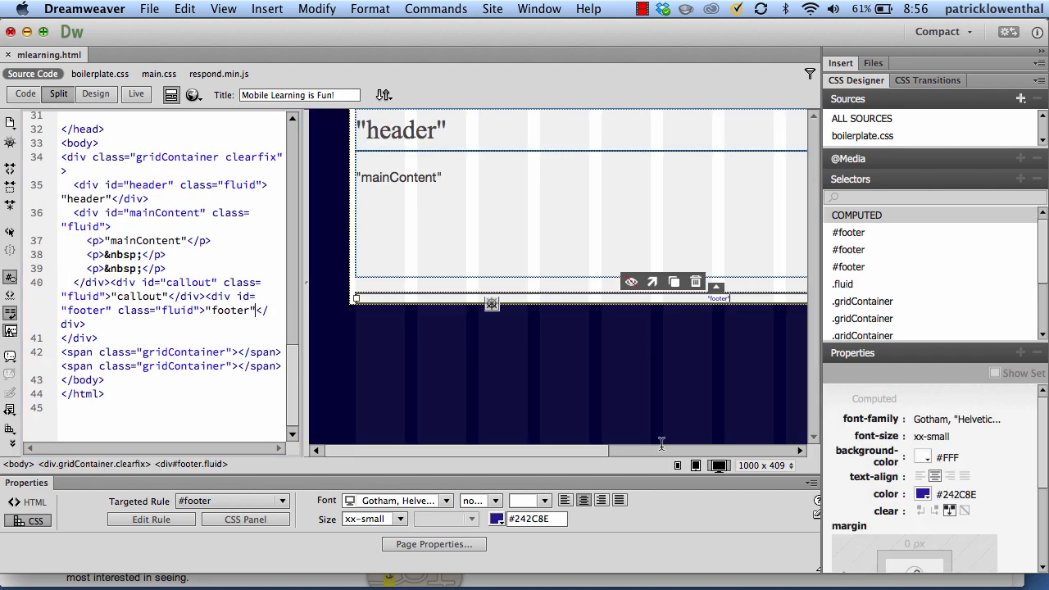
left_click(237, 324)
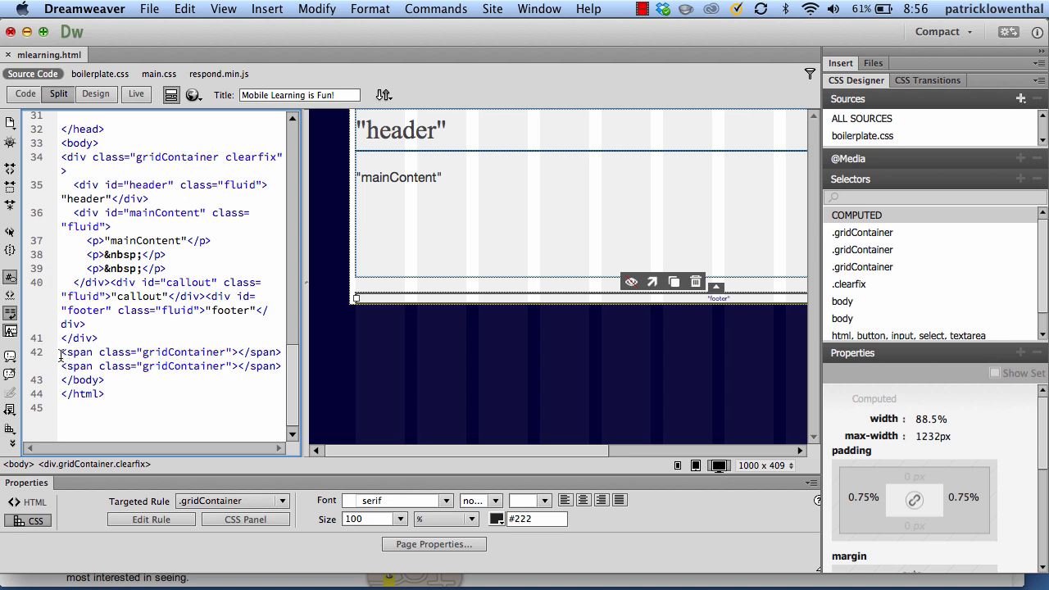
left_click_drag(61, 353, 283, 368)
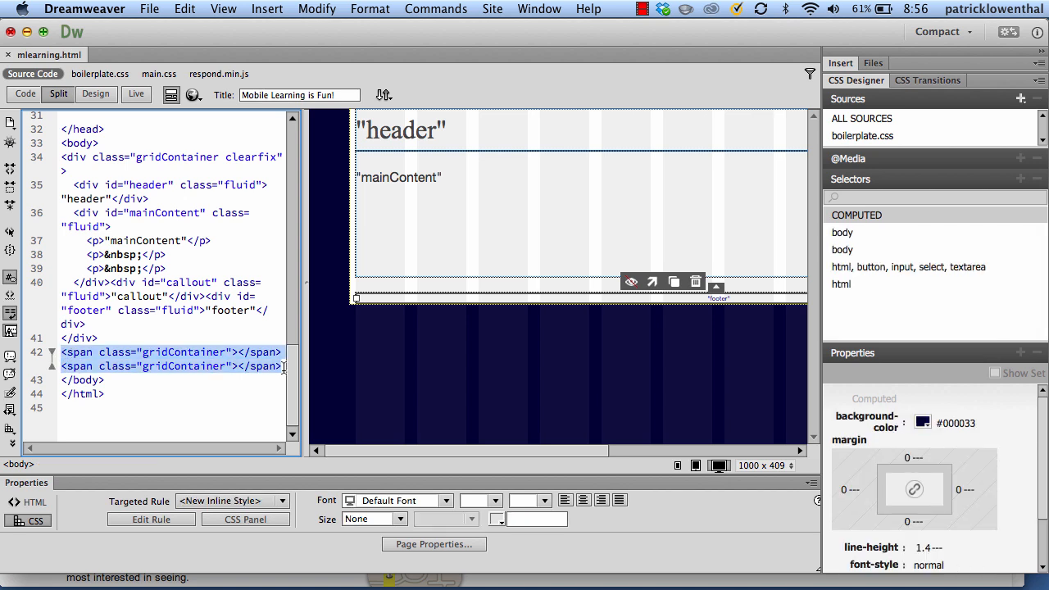
key("Delete")
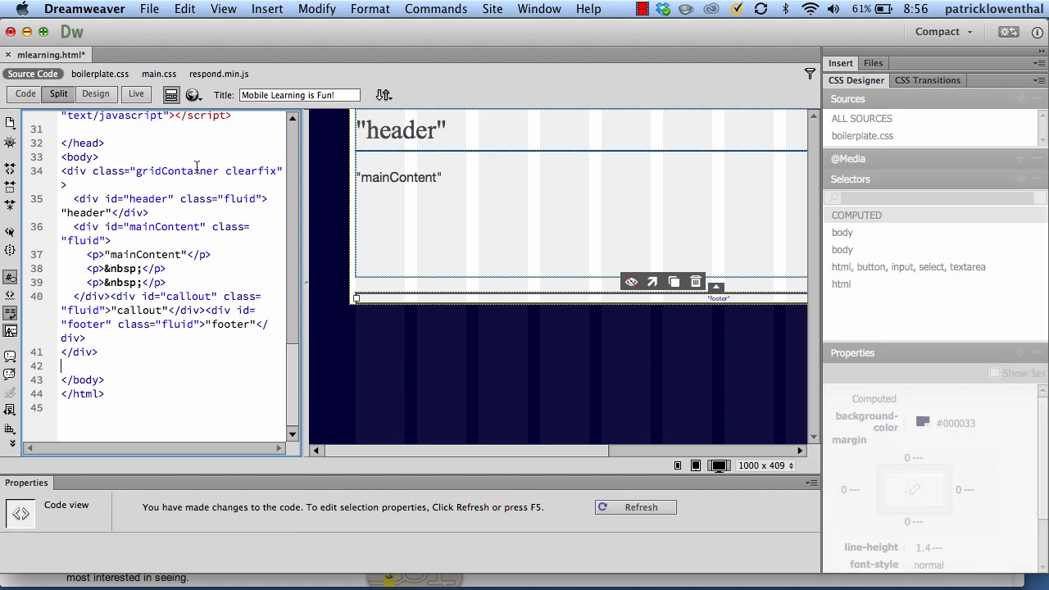
left_click(415, 365)
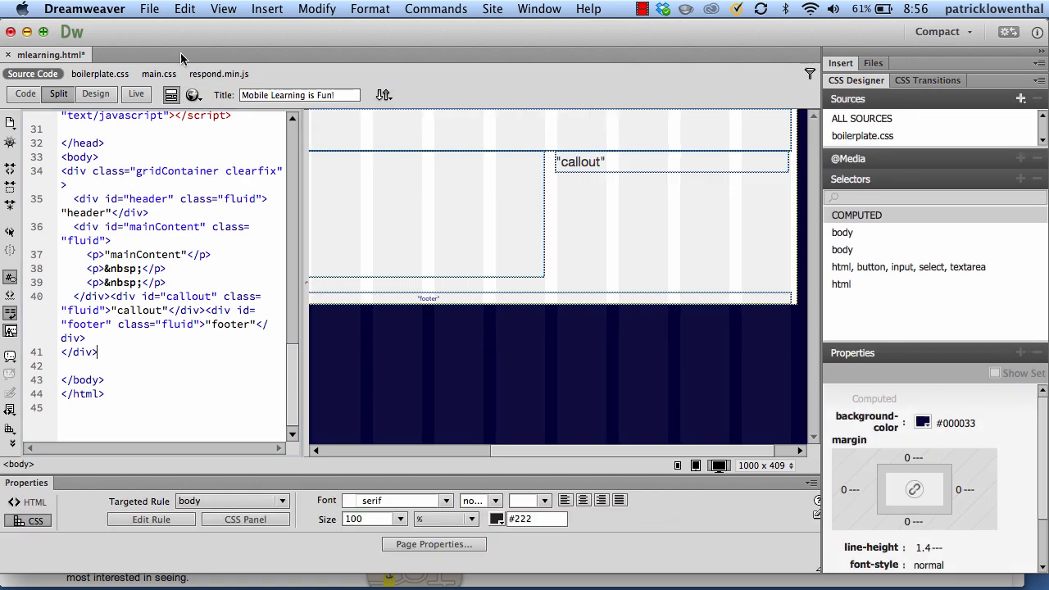
- Save all files, preview the corrected page in Safari, and return to Dreamweaver
left_click(155, 9)
left_click(182, 149)
left_click(191, 96)
left_click(195, 113)
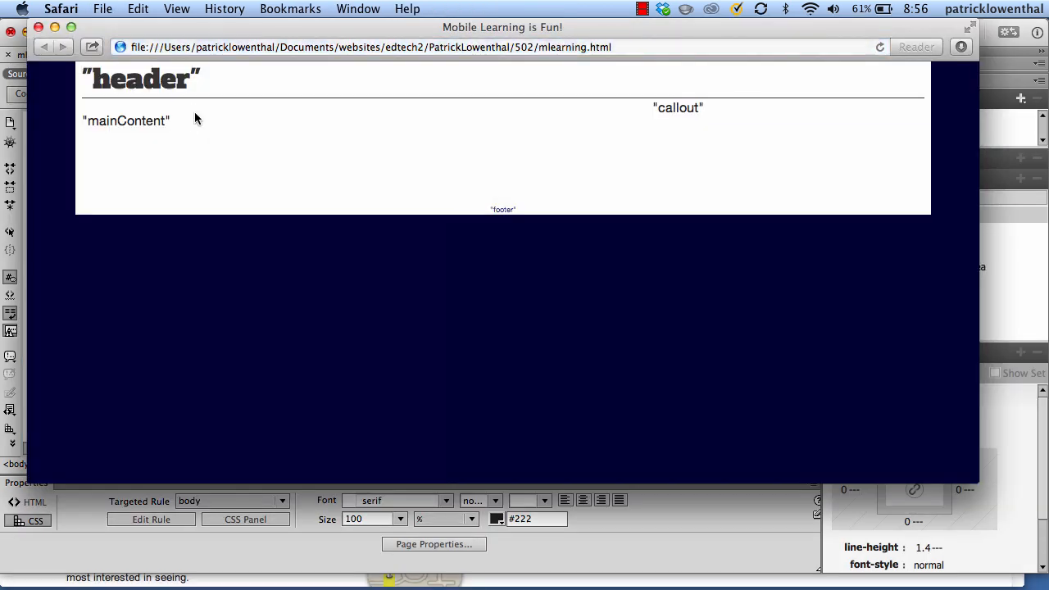
left_click(38, 27)
left_click(393, 256)
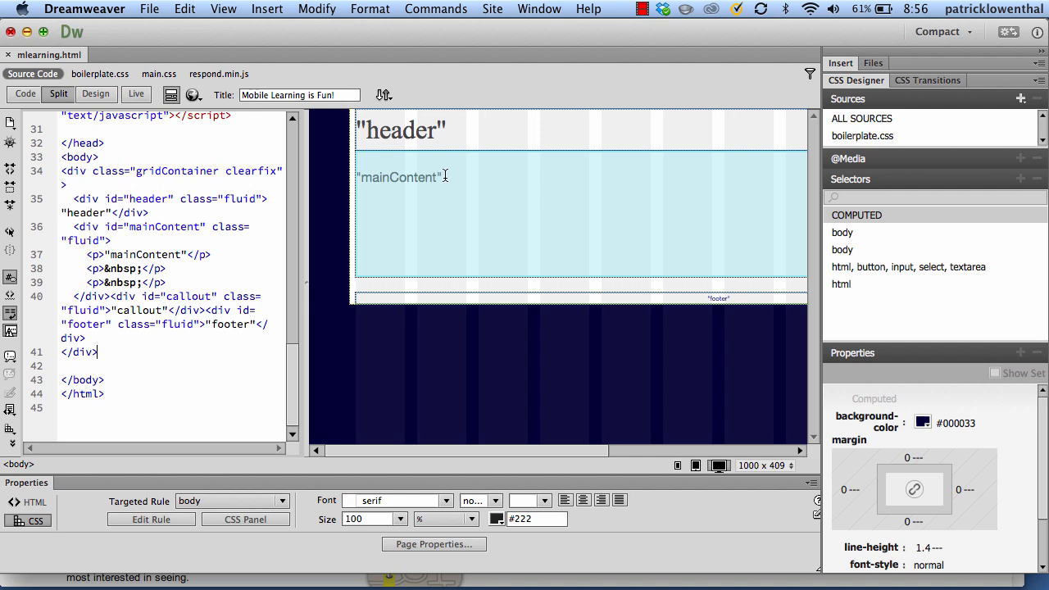
- Replace the header placeholder text with "Mobile Learning is Fun!"
scroll(226, 259, "up", 10)
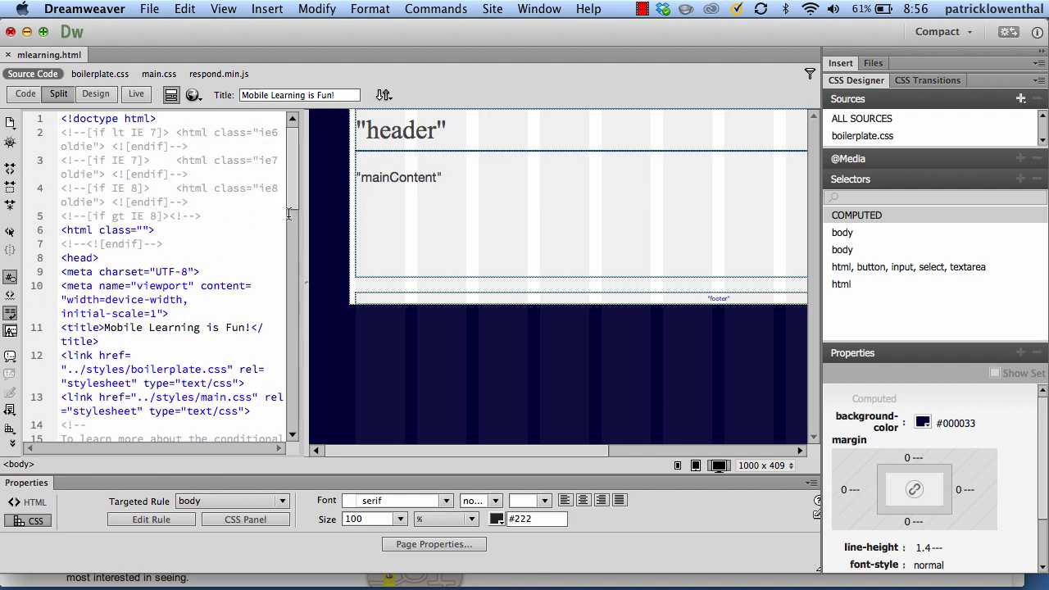
left_click(469, 224)
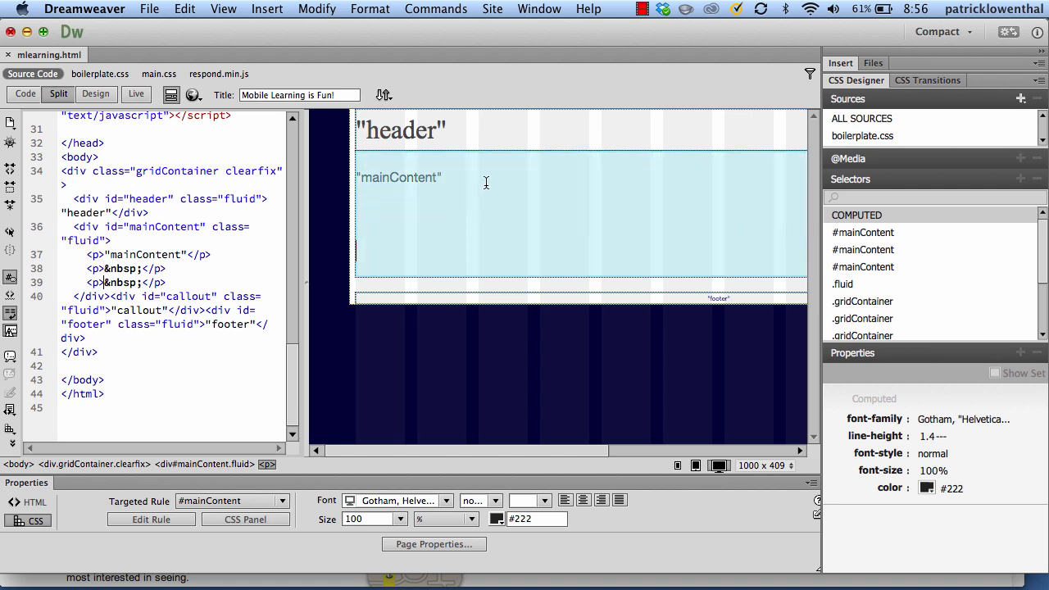
left_click_drag(457, 132, 328, 135)
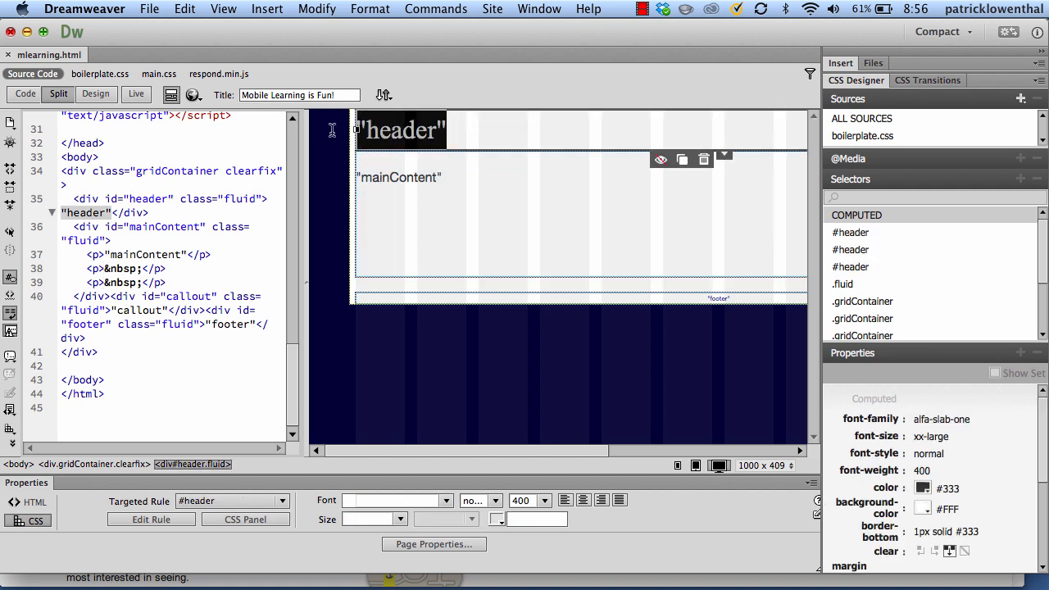
type("Mobile")
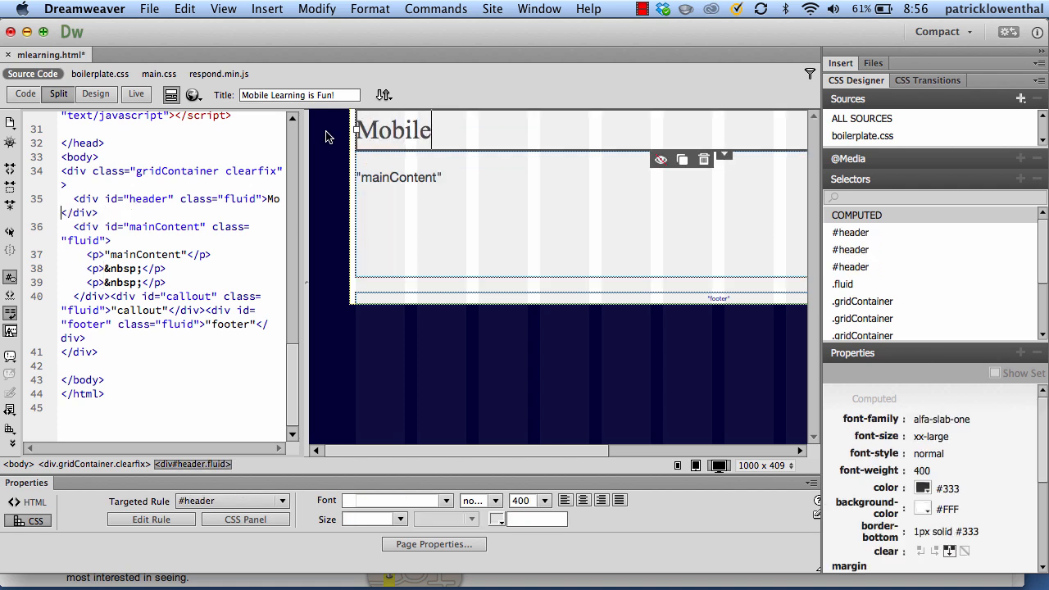
type(" Lear")
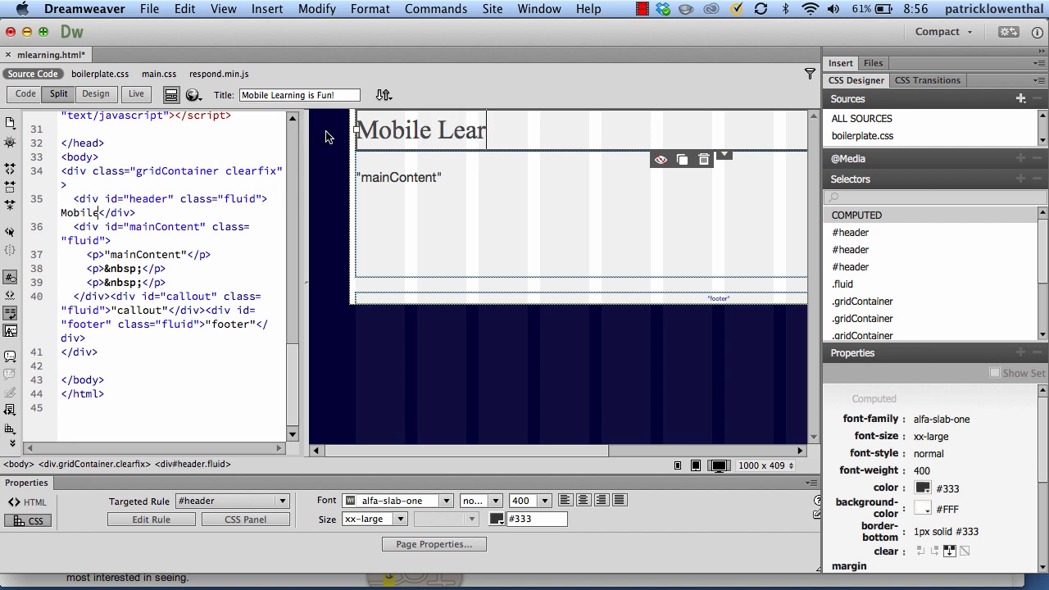
type("ning is Fun!")
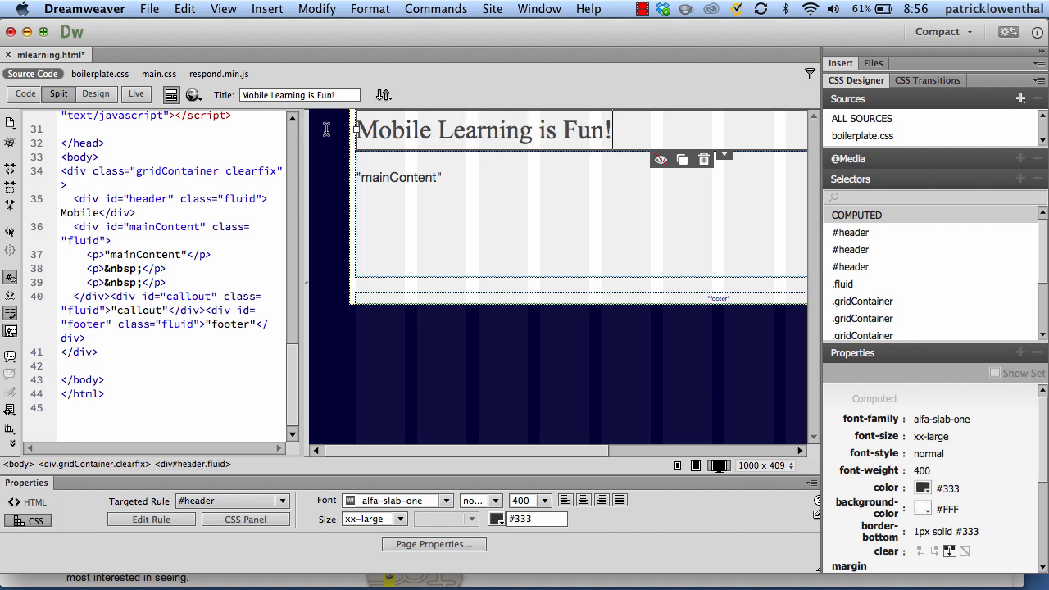
- Replace the mainContent placeholder text with "Heading One"
left_click_drag(453, 180, 359, 179)
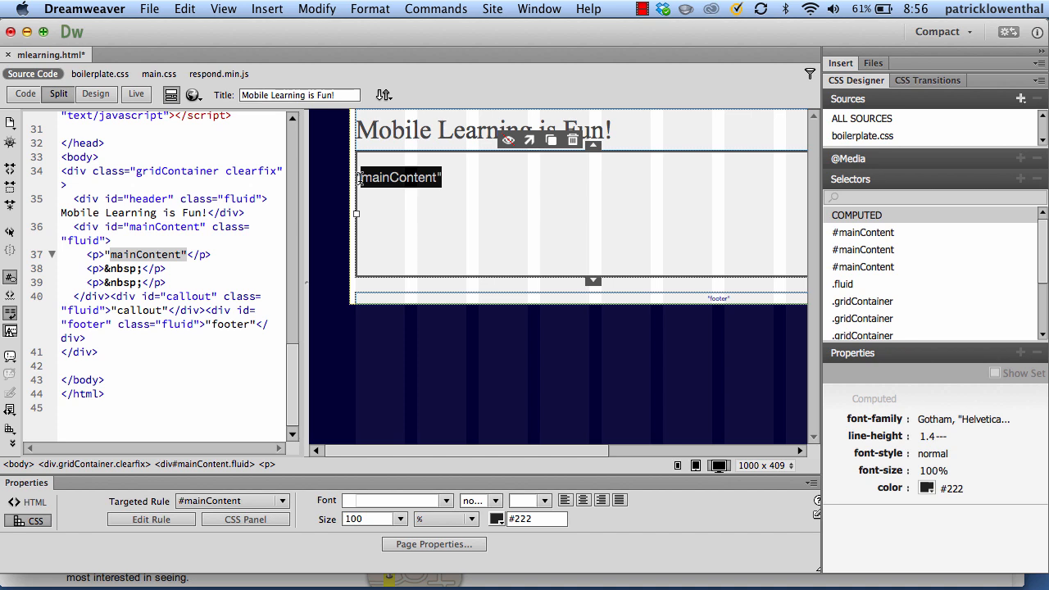
key("BackSpace")
key("BackSpace")
type("Hea")
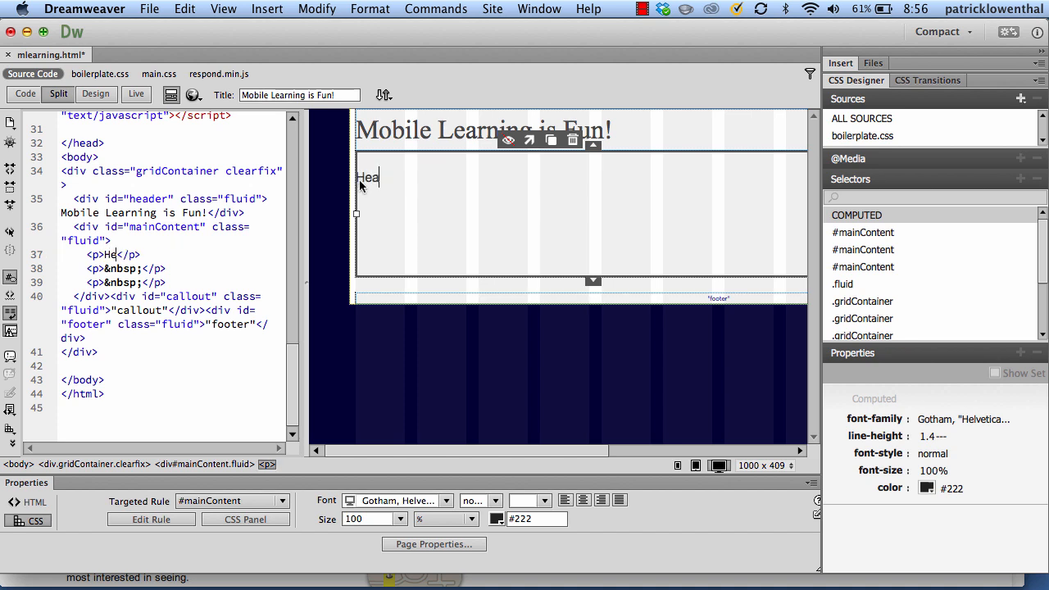
type("ding One")
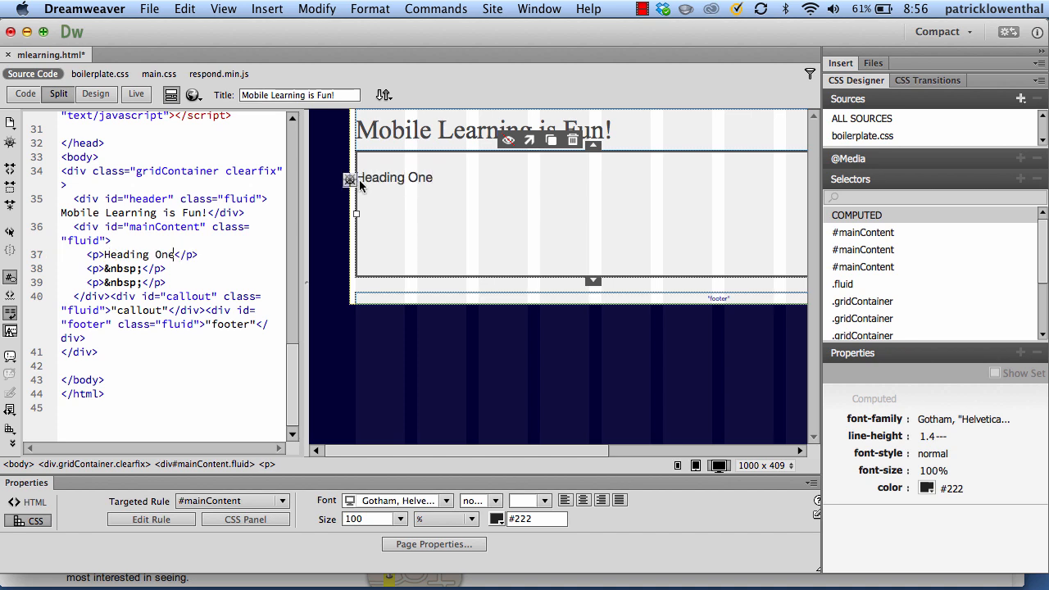
- Add the paragraphs "Body text" and "Heading two" below "Heading One" in the main content
key("Return")
type("Body")
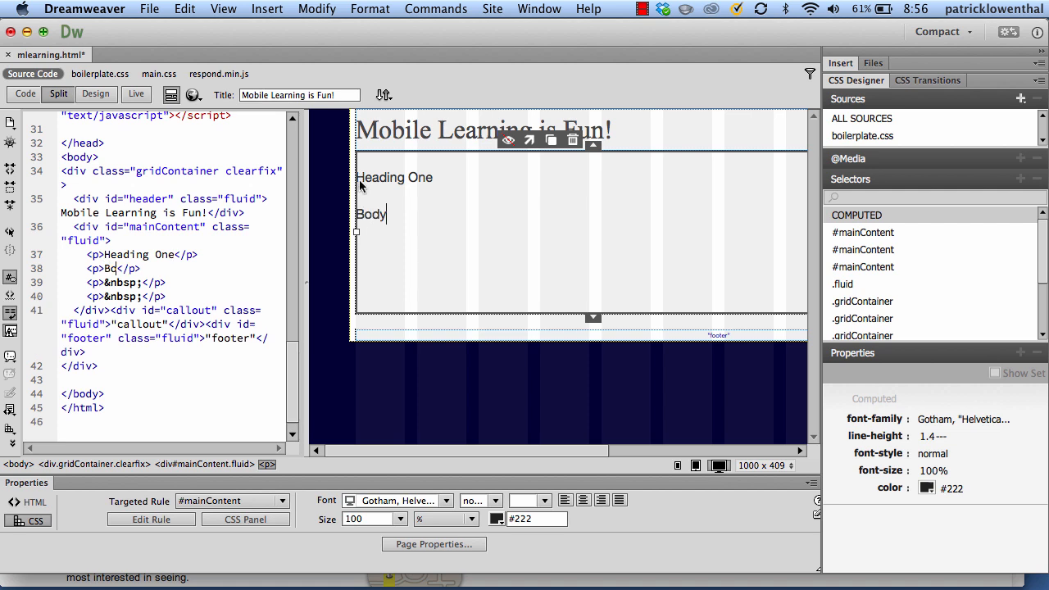
type(" te")
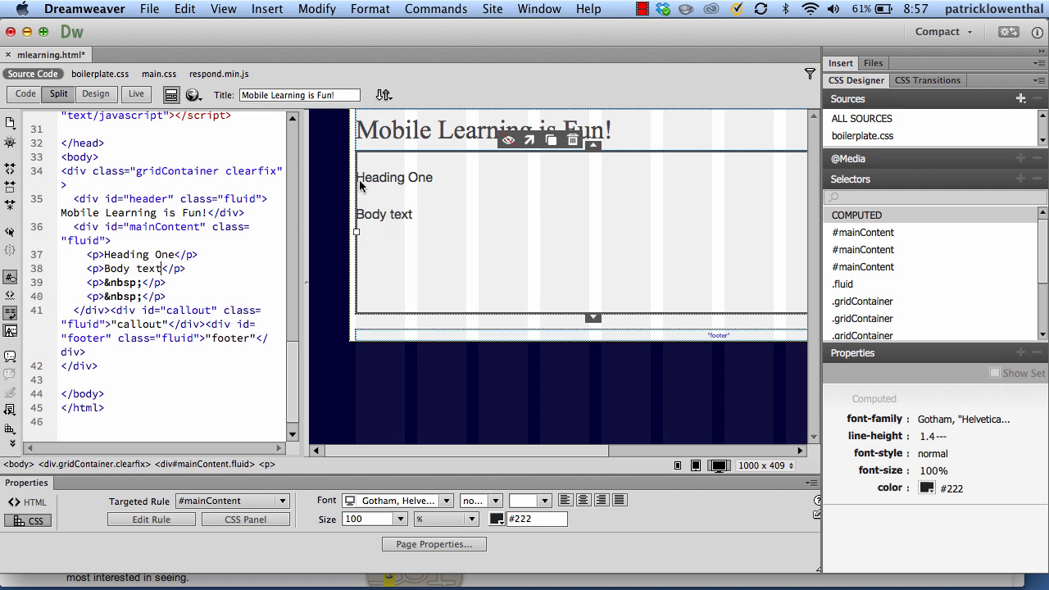
type("xt")
key("Return")
type("Heading two")
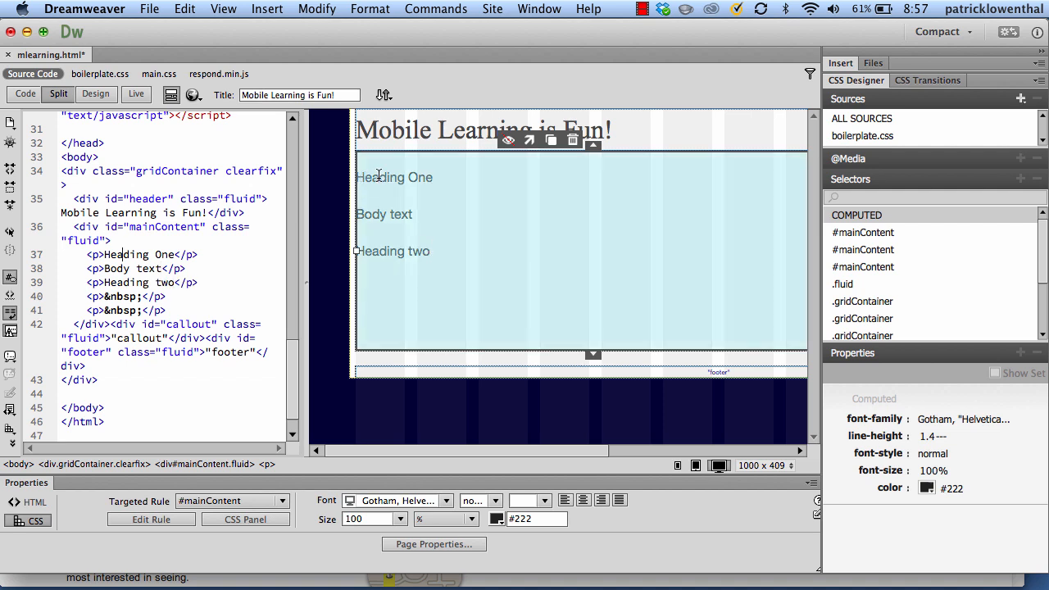
- In the code, change the "Heading One" paragraph to an h1 and the "Heading two" paragraph to an h2
left_click_drag(436, 179, 364, 178)
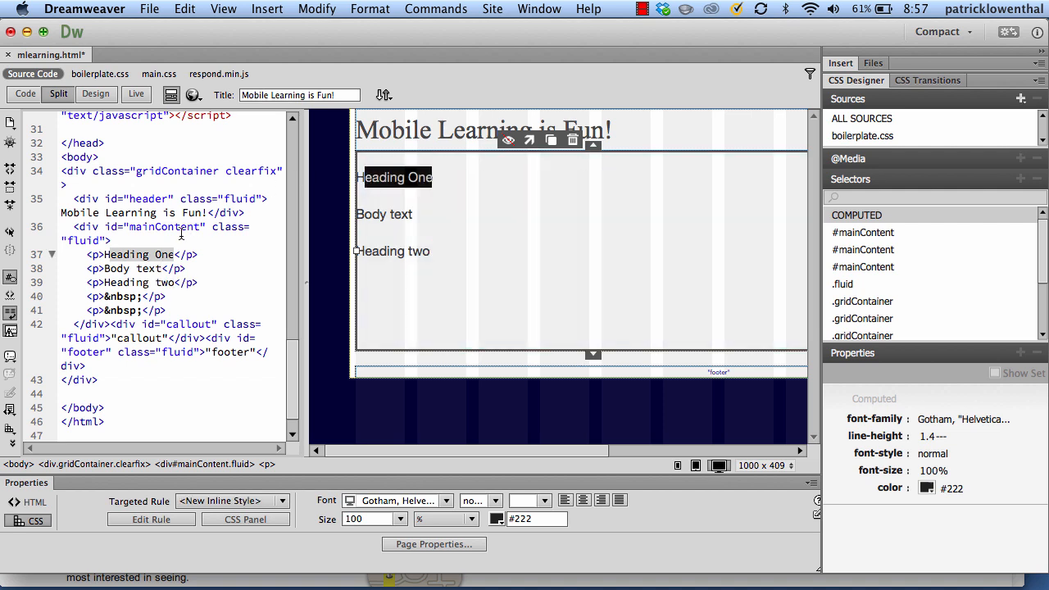
left_click(112, 260)
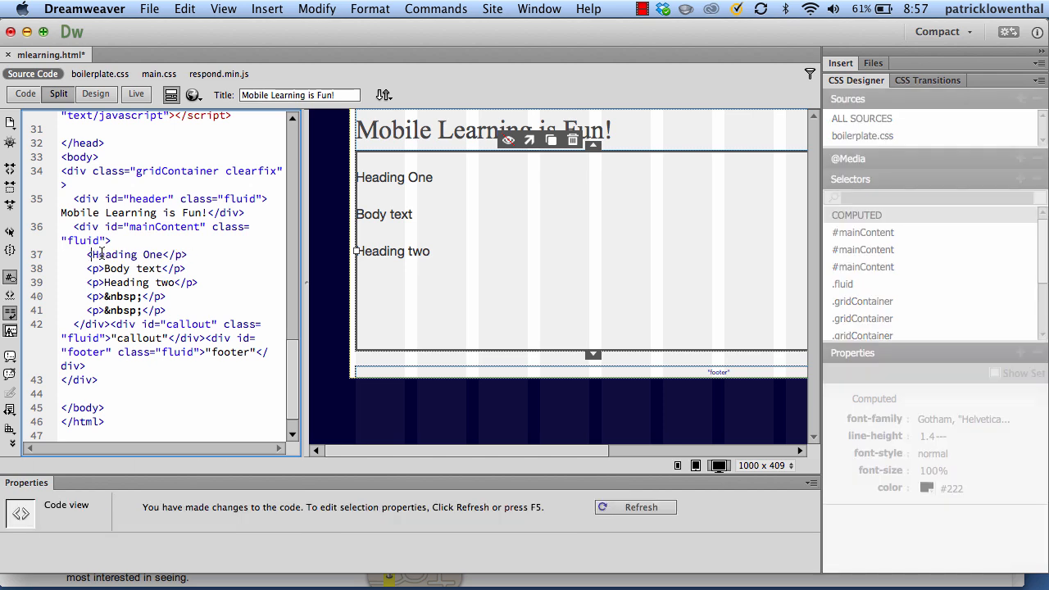
type("h1>")
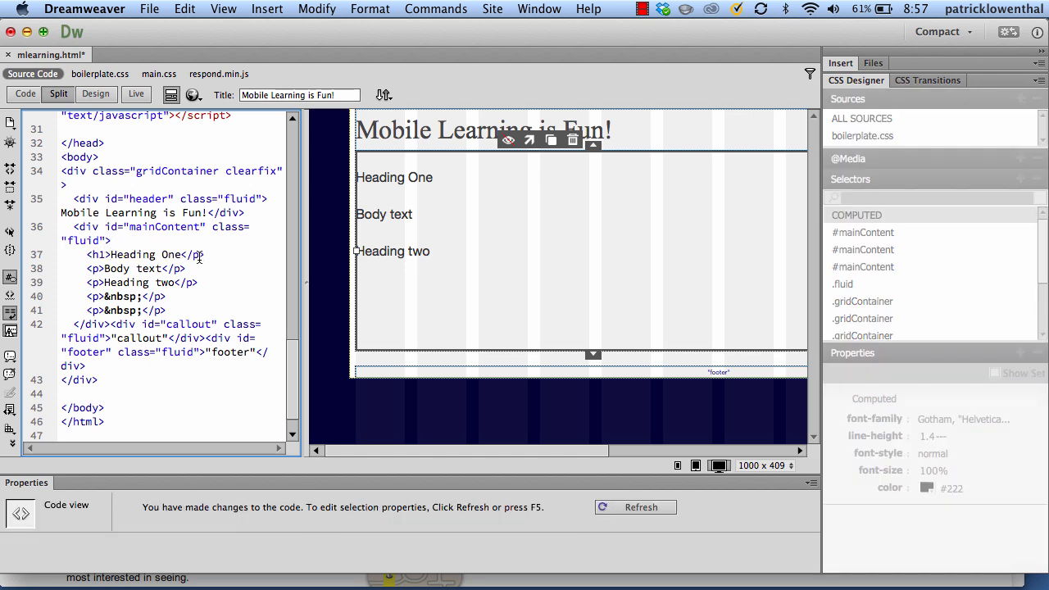
left_click(98, 282)
key("BackSpace")
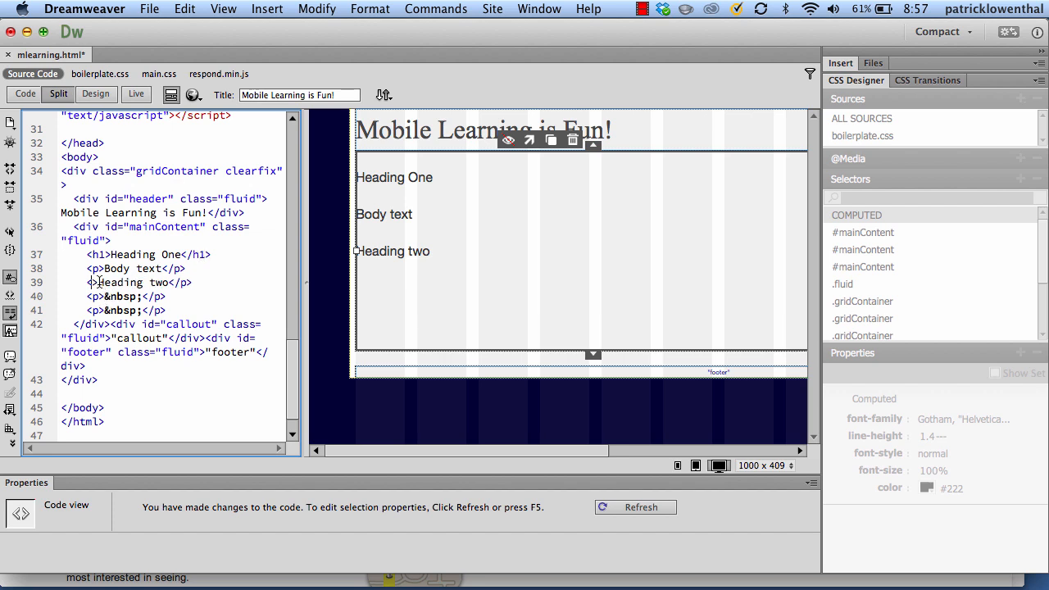
type("h2")
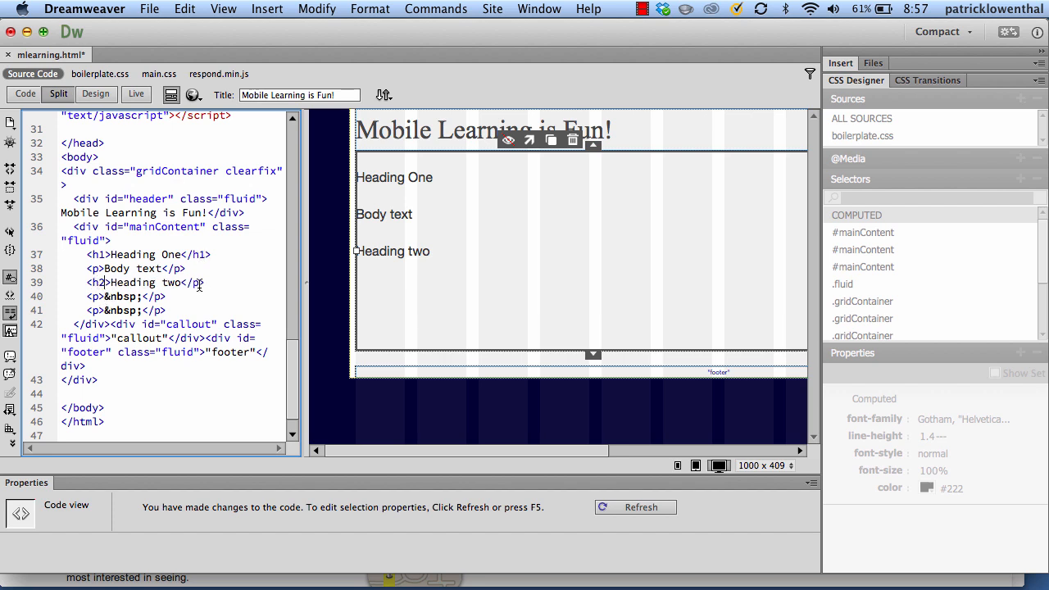
left_click(473, 285)
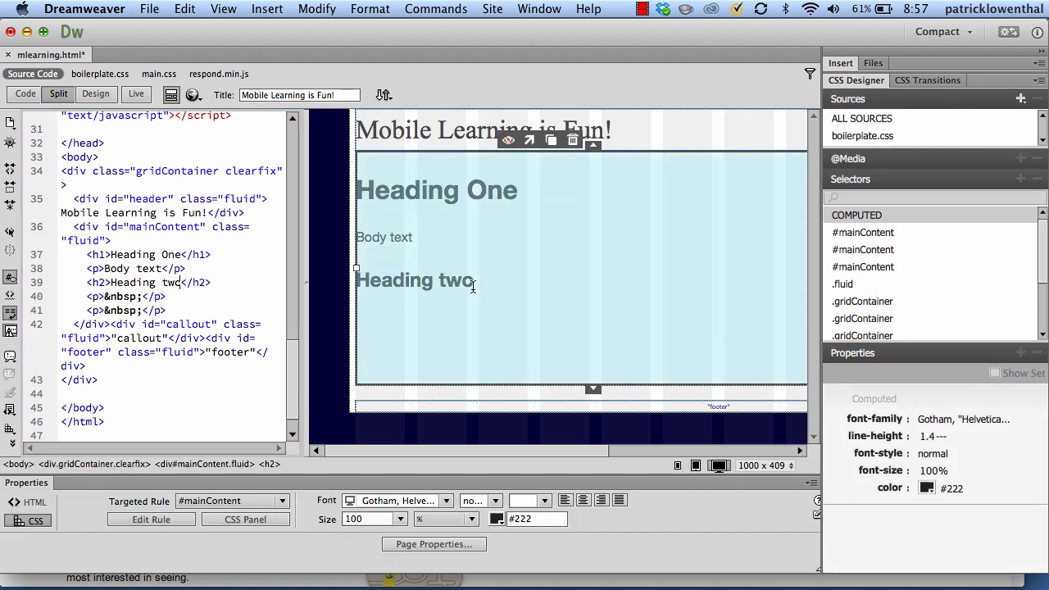
left_click(498, 303)
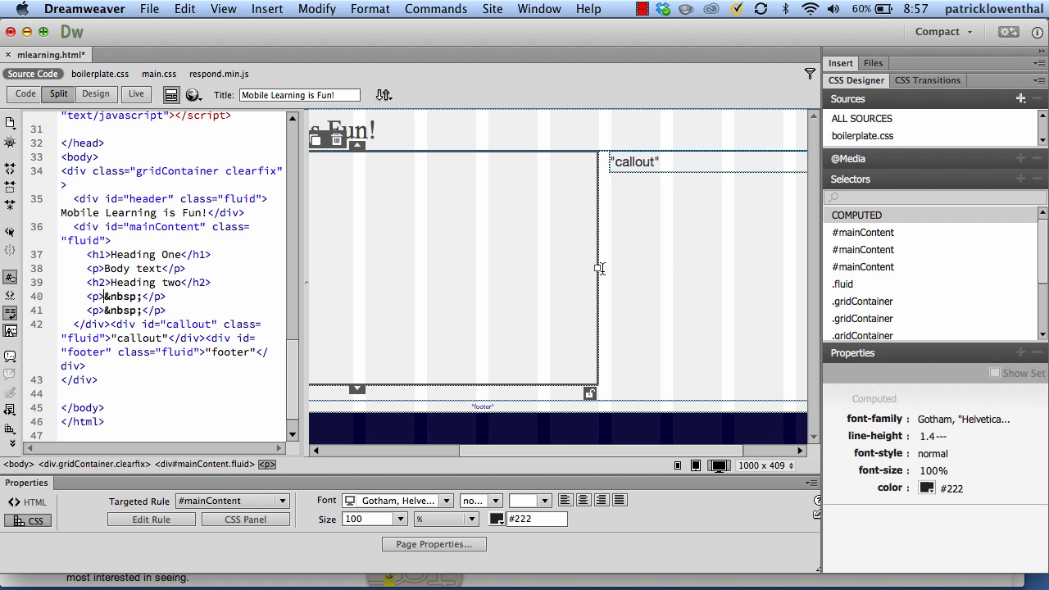
- Replace the callout placeholder text with "Resources"
scroll(600, 269, "left", 5)
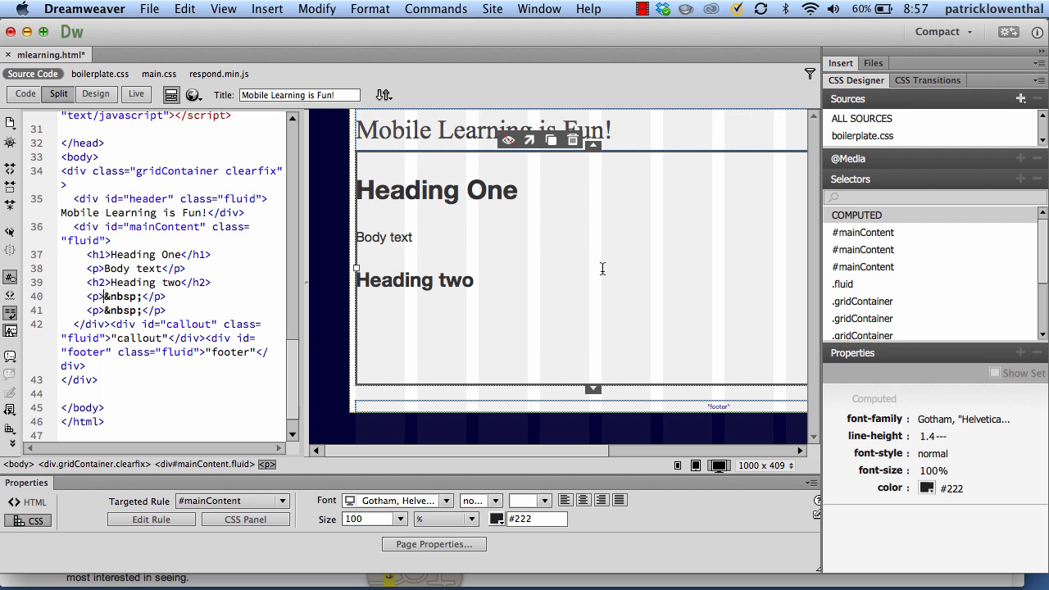
scroll(603, 269, "right", 5)
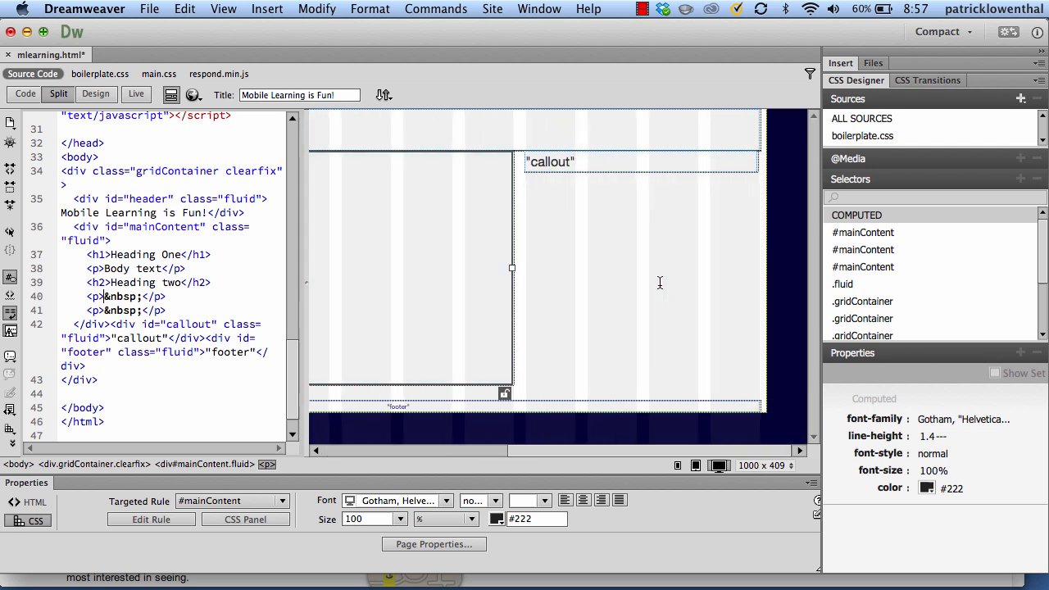
left_click(590, 162)
left_click_drag(578, 162, 521, 164)
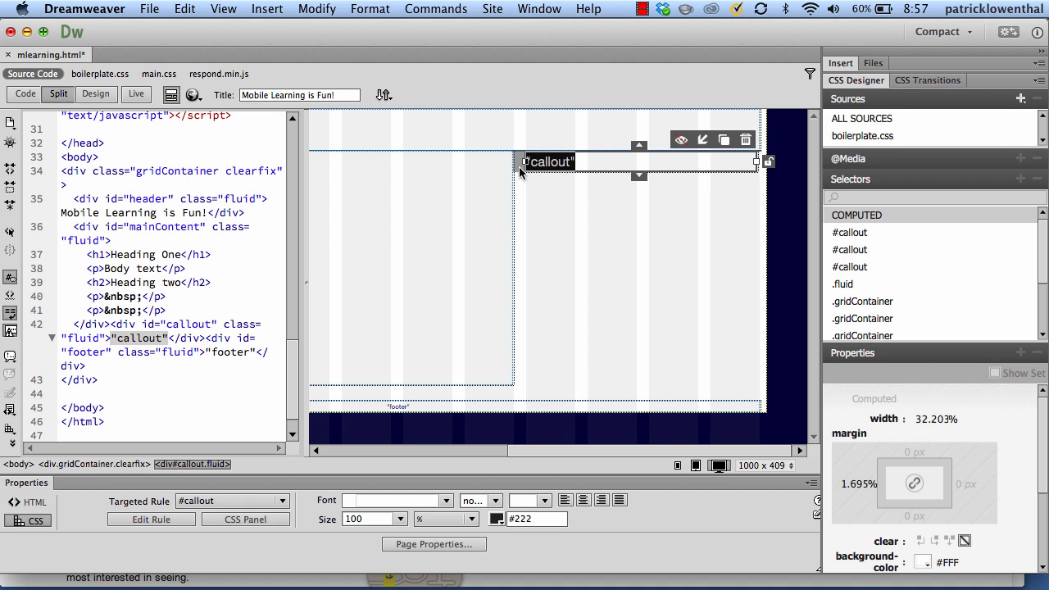
type("Resources")
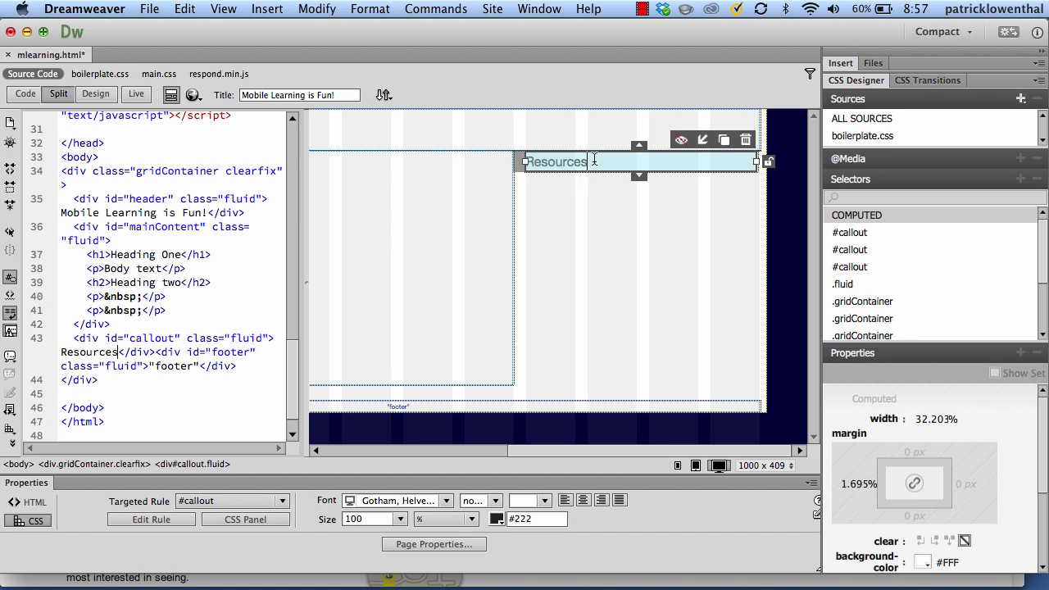
- Add an empty paragraph below "Resources" in the callout, change "Resources" to an h3 in the code, and show only the Design view
left_click_drag(593, 160, 525, 163)
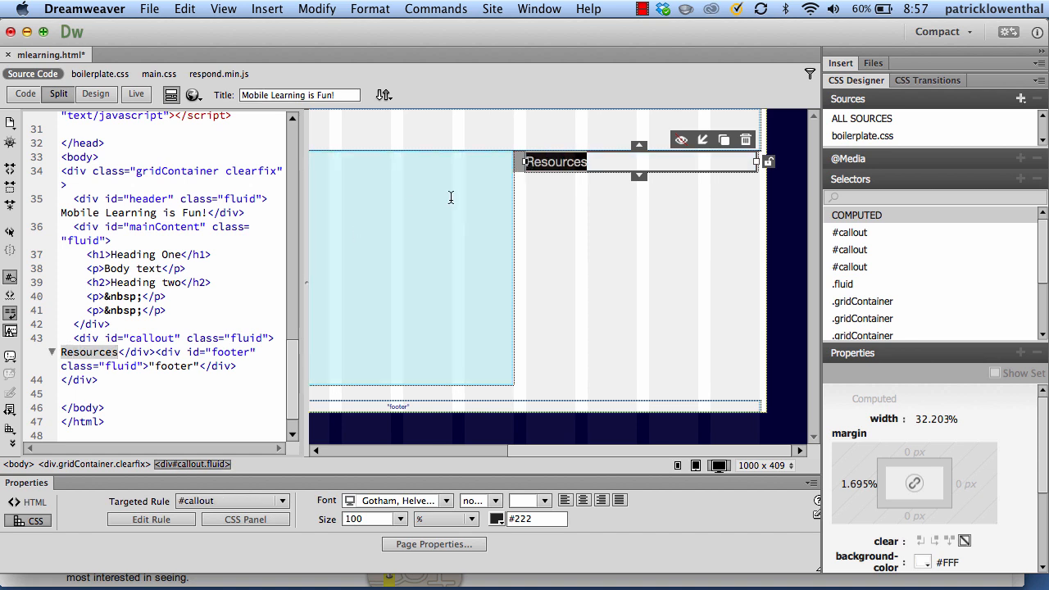
left_click(592, 163)
key("Return")
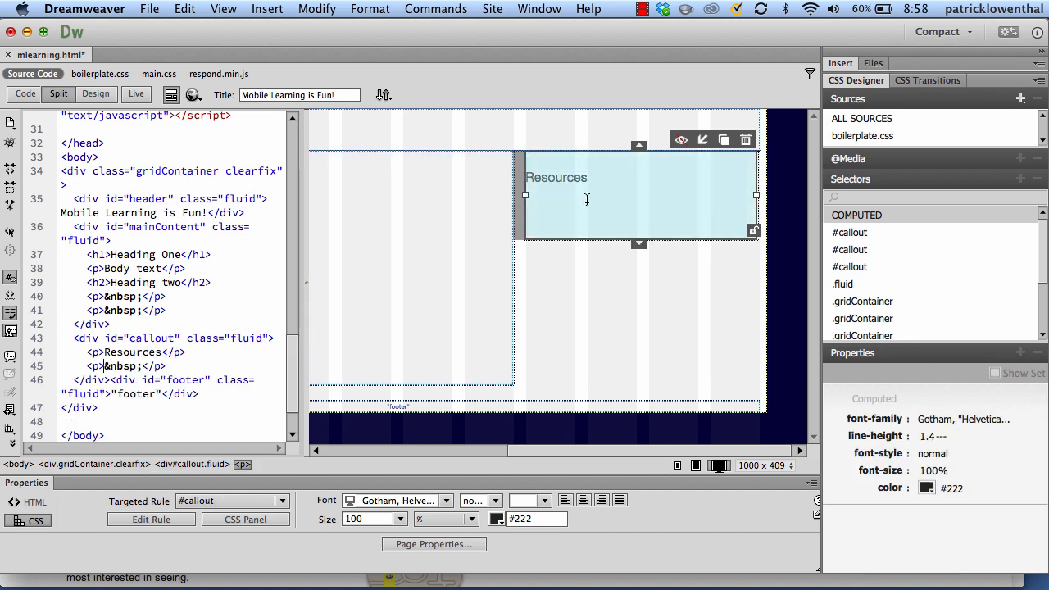
left_click_drag(575, 179, 562, 179)
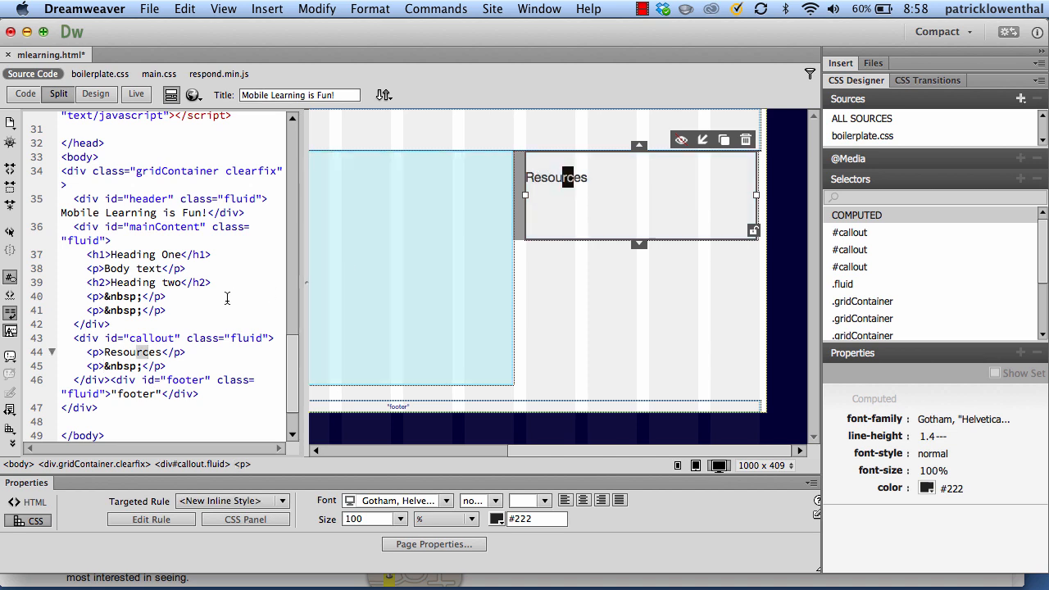
left_click(104, 352)
key("BackSpace")
key("BackSpace")
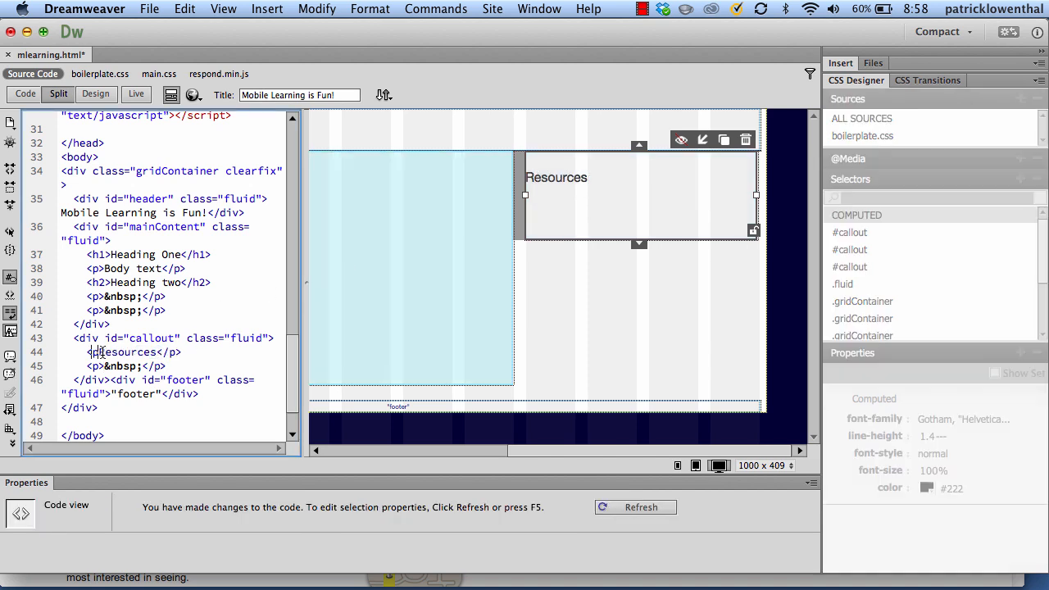
type("h3>")
type(">")
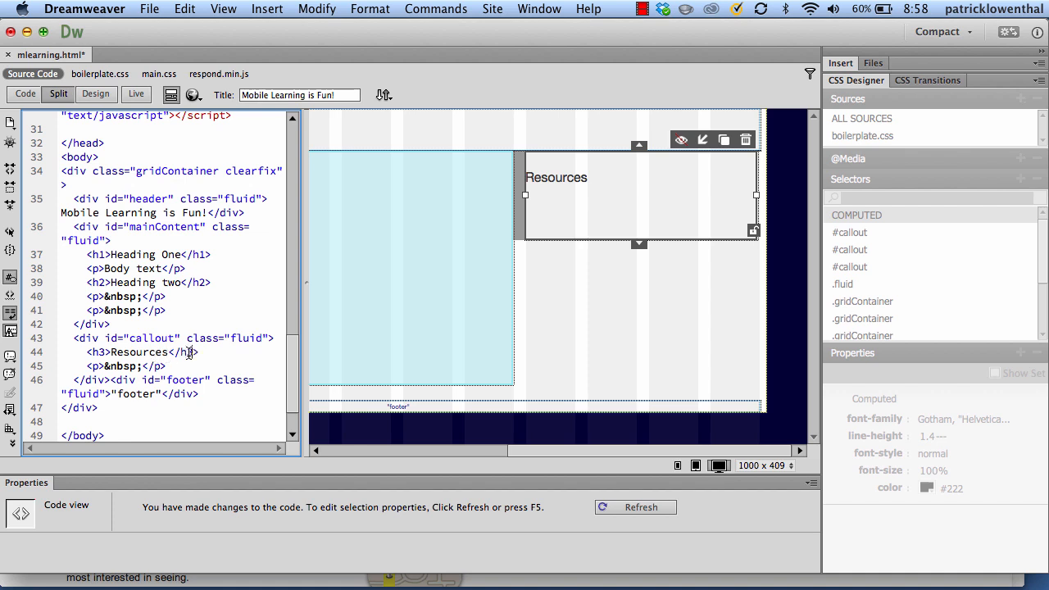
left_click(95, 94)
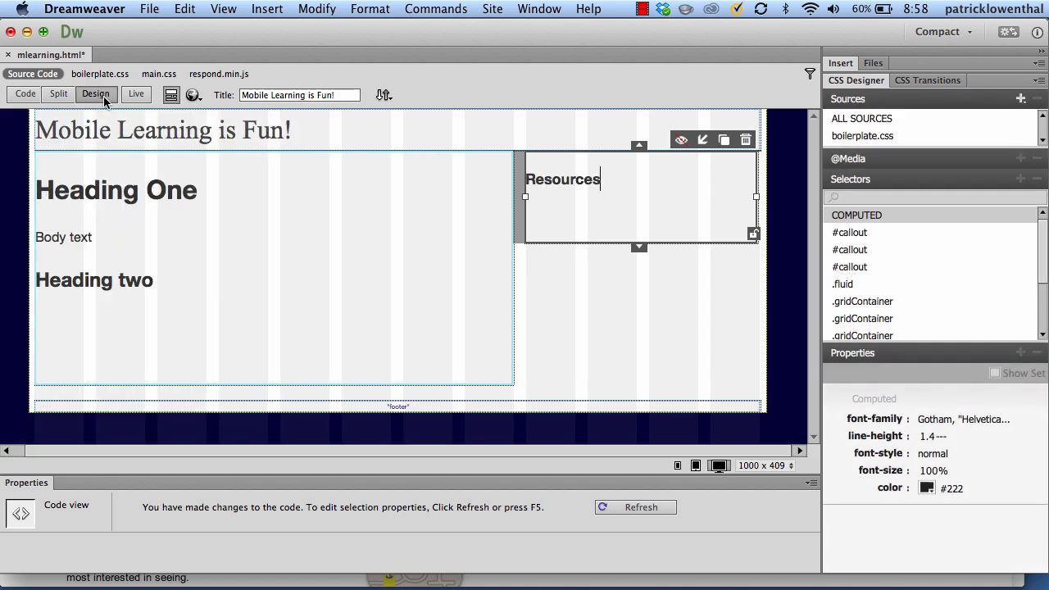
left_click(300, 209)
left_click_drag(176, 195, 78, 197)
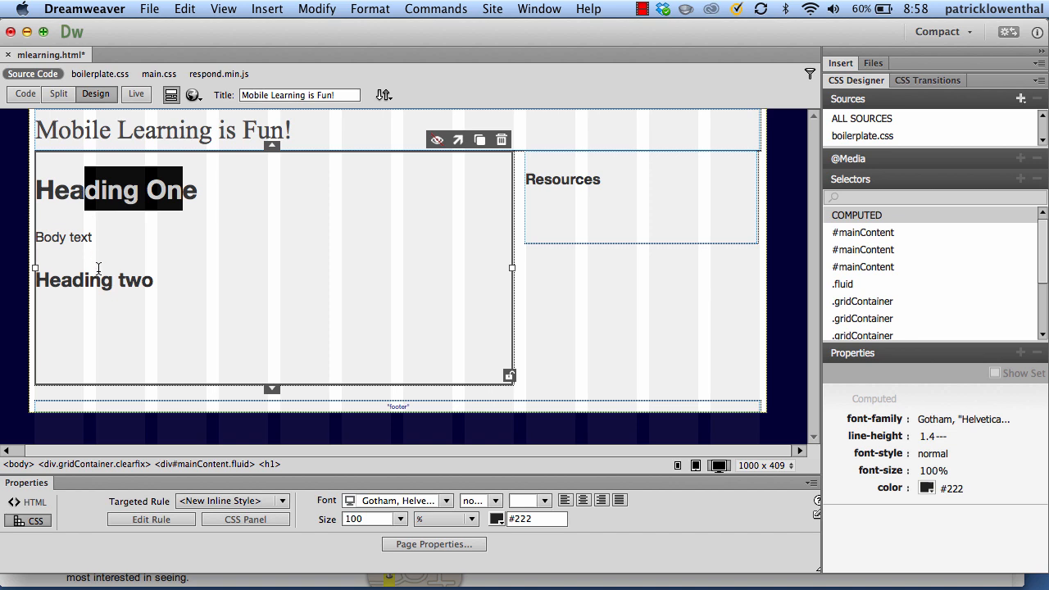
left_click_drag(101, 279, 73, 278)
left_click_drag(92, 237, 51, 237)
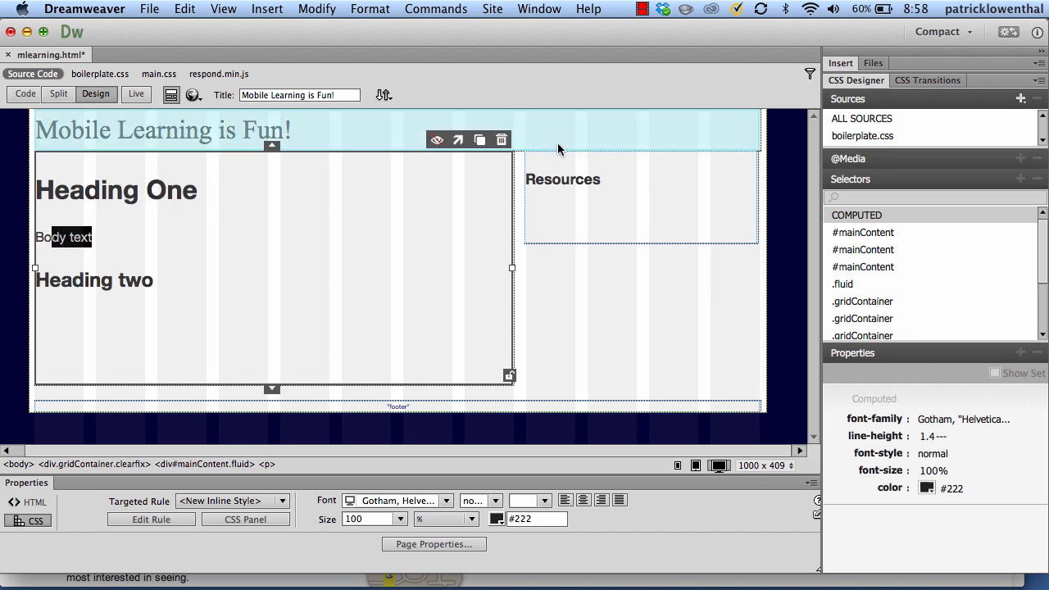
left_click_drag(576, 179, 554, 173)
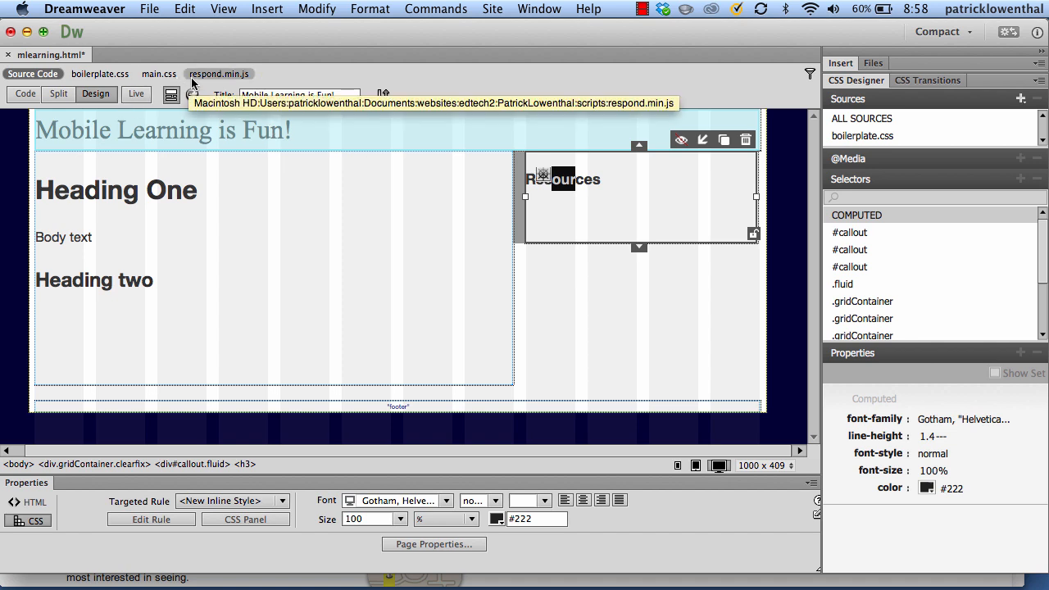
- Save all files, preview the page in Safari with the browser window narrowed, and close the preview to return to Dreamweaver
left_click(150, 11)
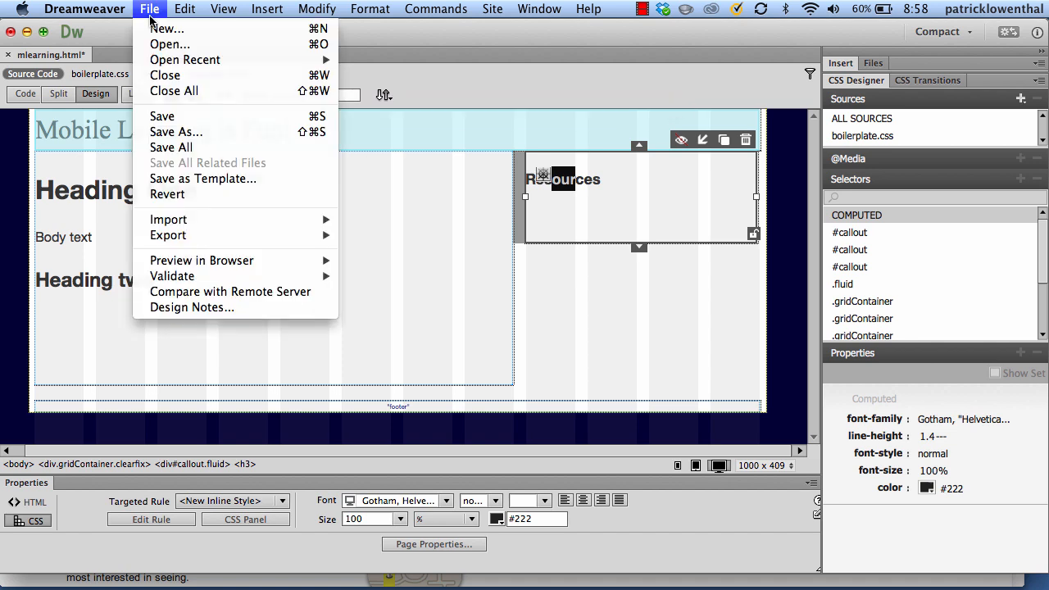
left_click(172, 147)
left_click(192, 96)
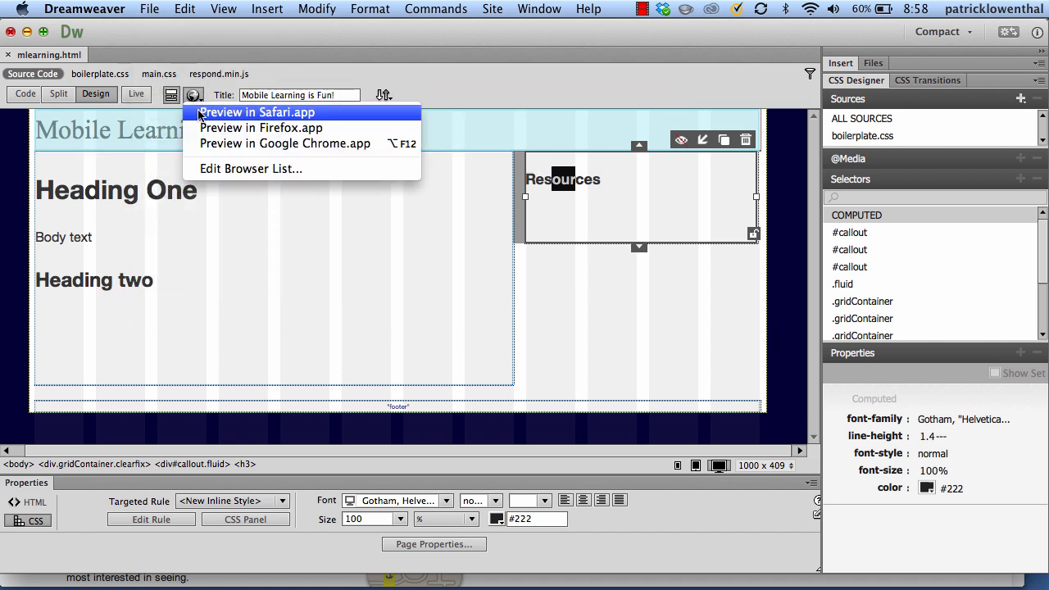
left_click(197, 109)
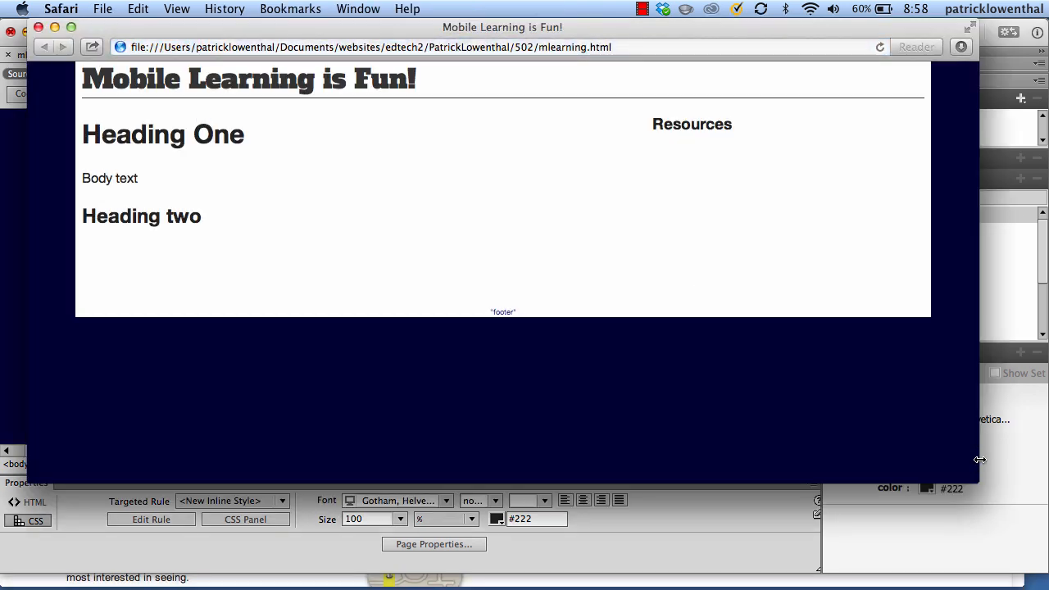
left_click_drag(979, 462, 712, 471)
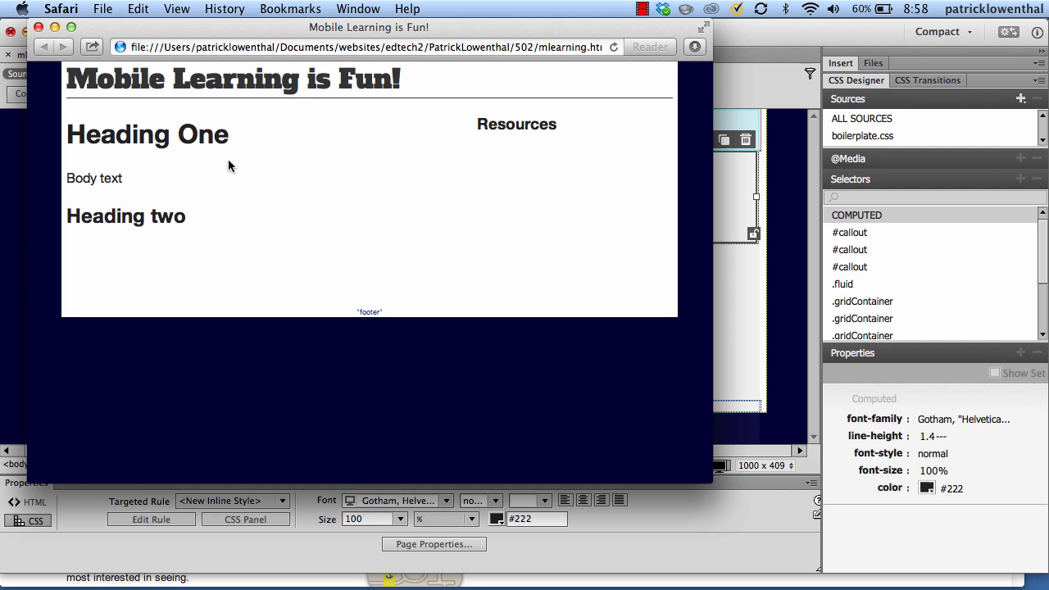
left_click(38, 28)
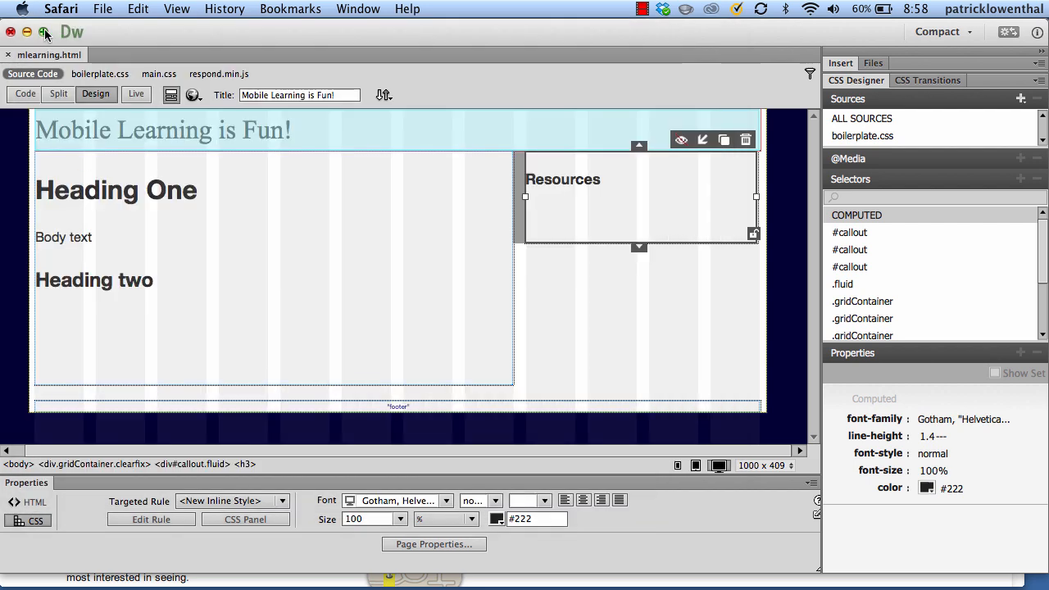
- Give the #header CSS rule 20 px of padding on the top side only and apply it
left_click(295, 123)
left_click(299, 131)
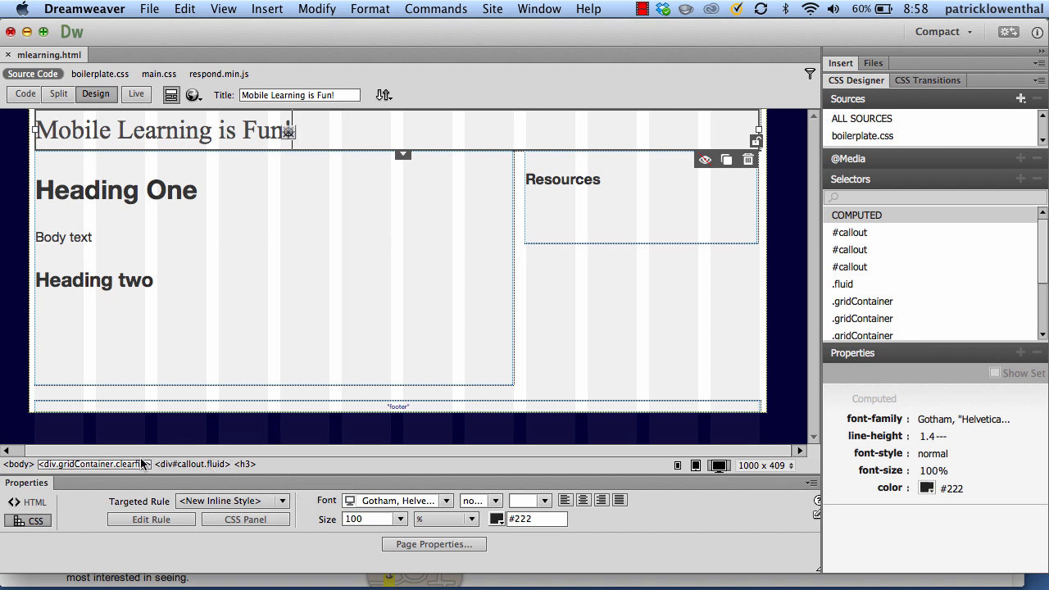
left_click(288, 130)
left_click(194, 131)
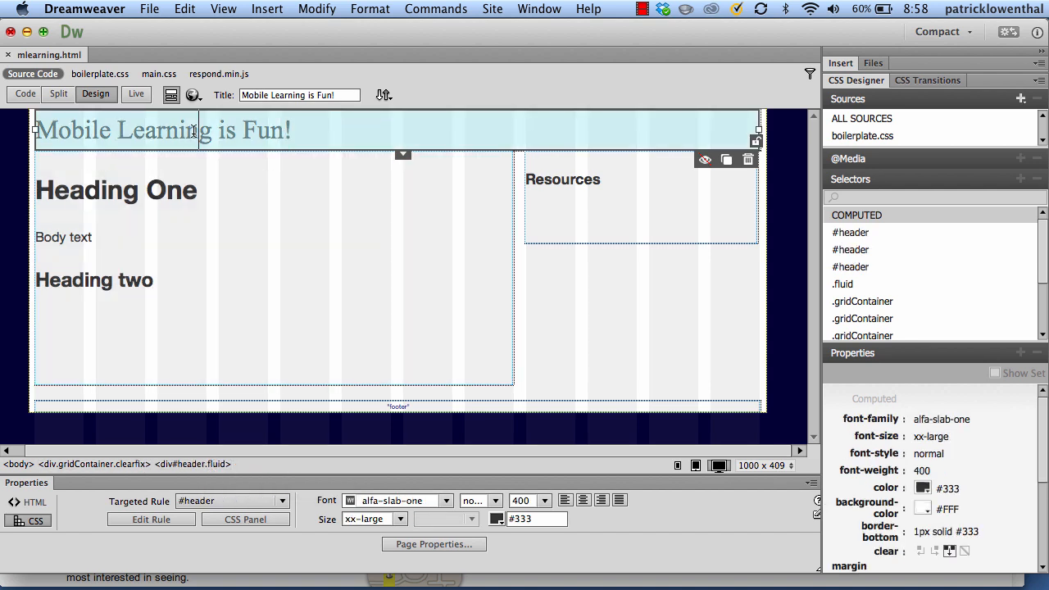
left_click(205, 464)
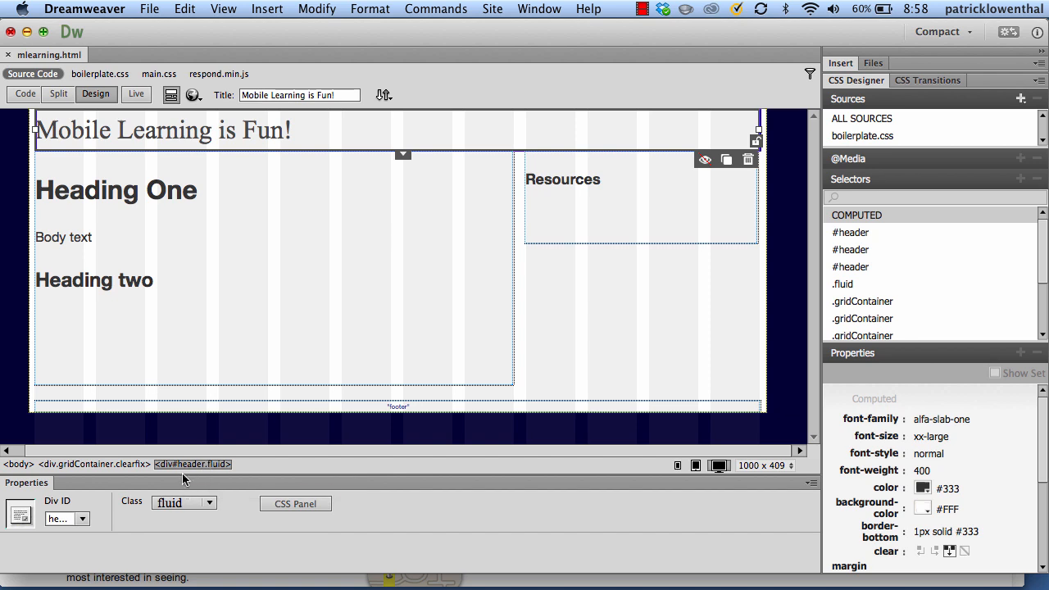
left_click(246, 133)
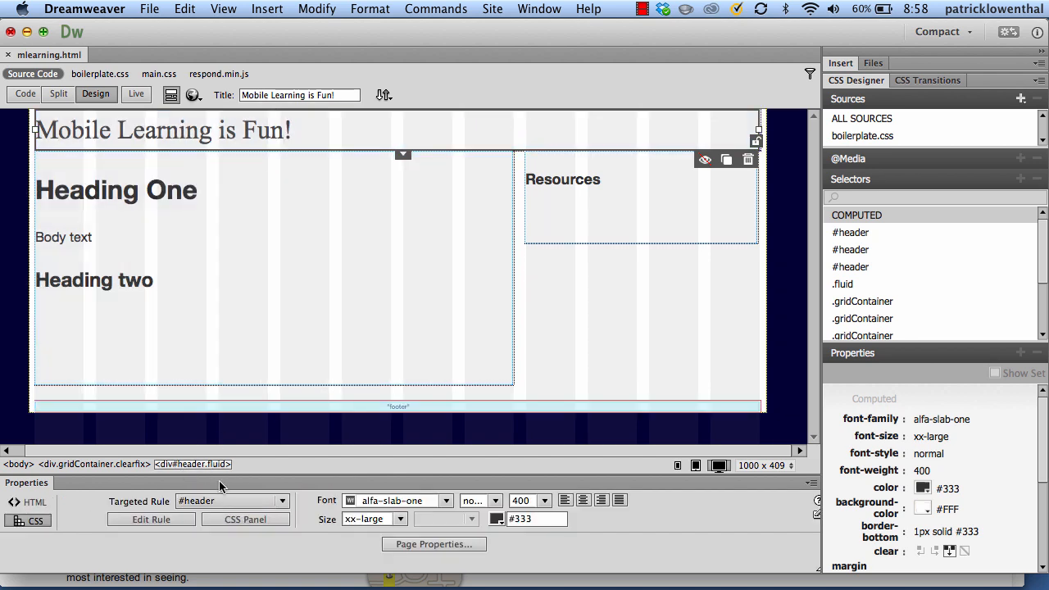
left_click(152, 520)
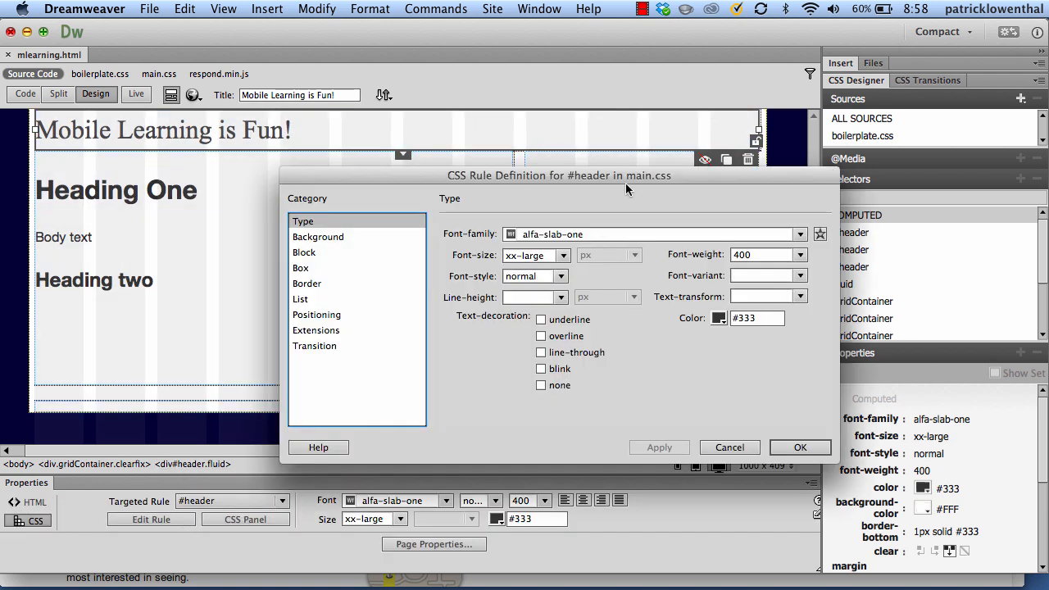
left_click(311, 287)
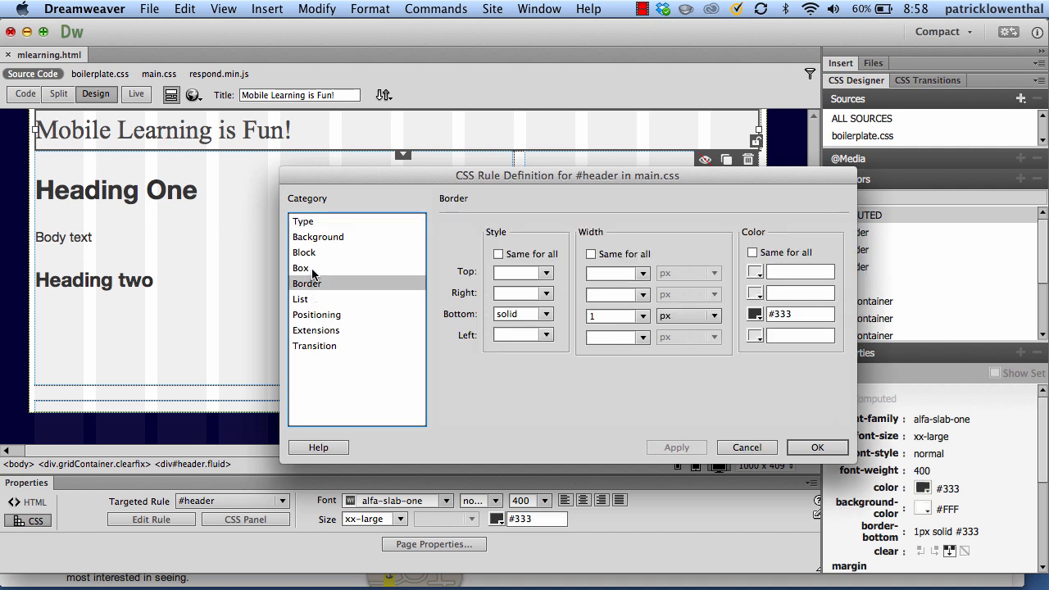
left_click(312, 273)
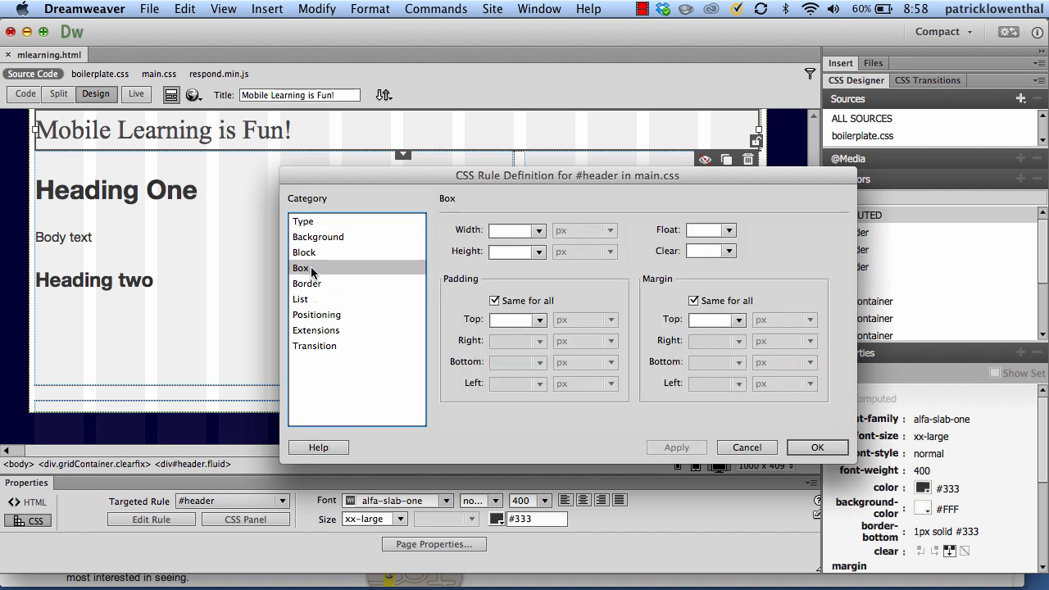
left_click(494, 301)
left_click(510, 321)
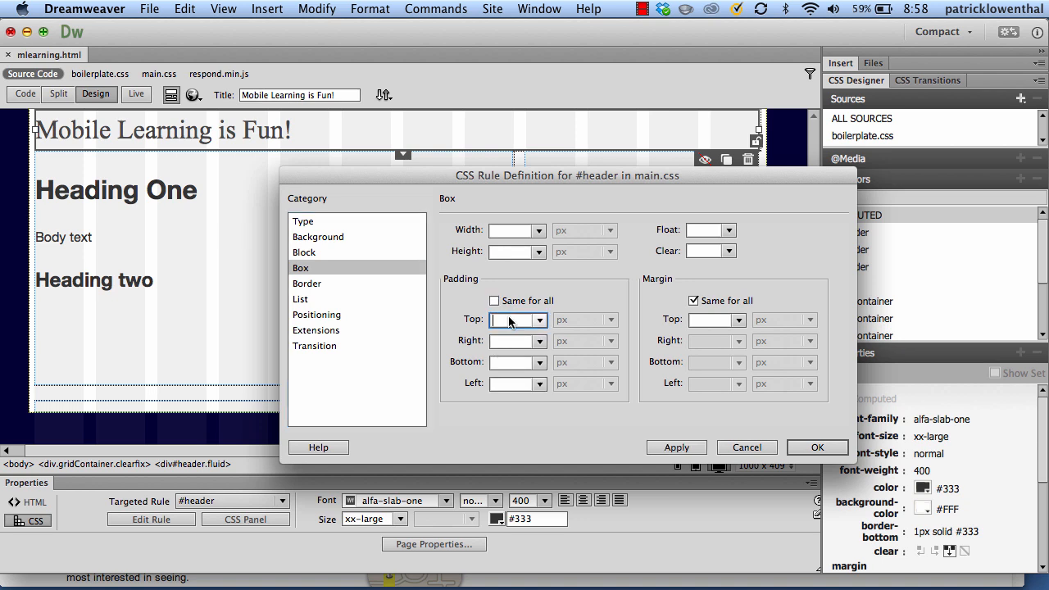
type("2")
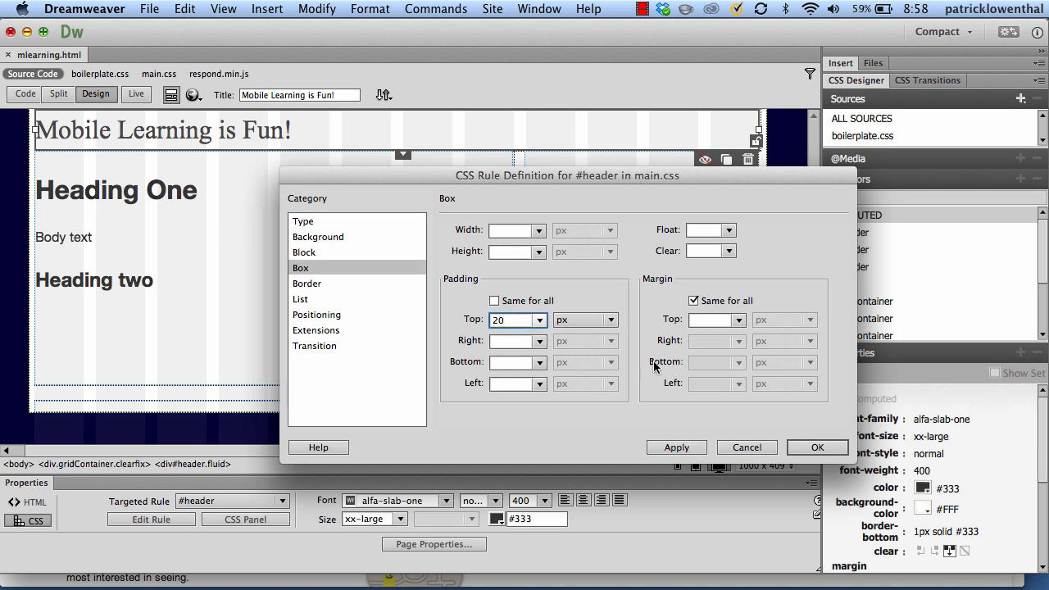
type("0")
left_click(677, 448)
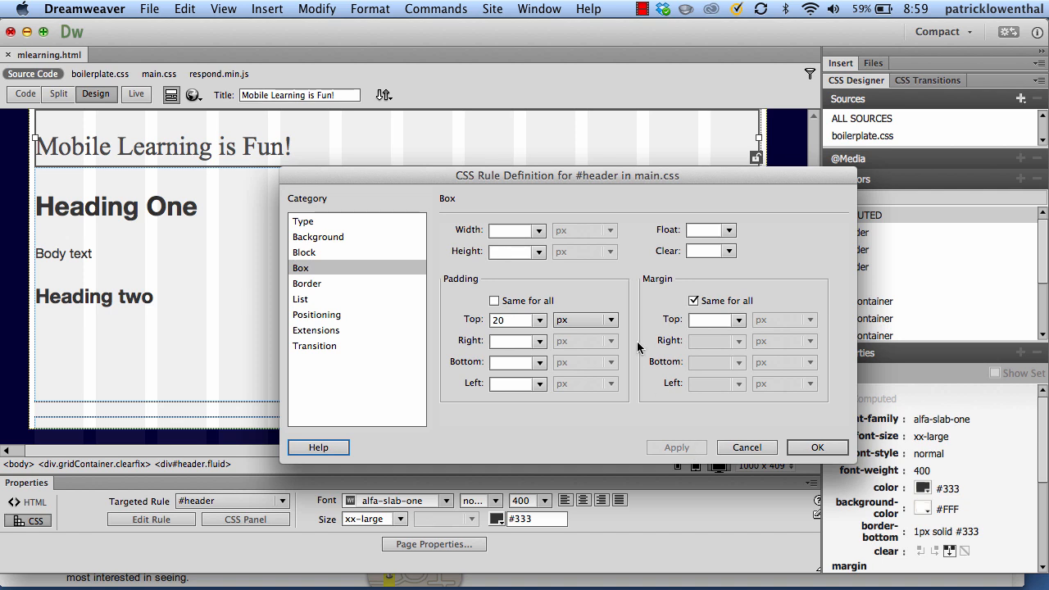
- Set the #header rule's top padding to 40 px, apply it, and close the rule definition
left_click(518, 320)
key("BackSpace")
key("BackSpace")
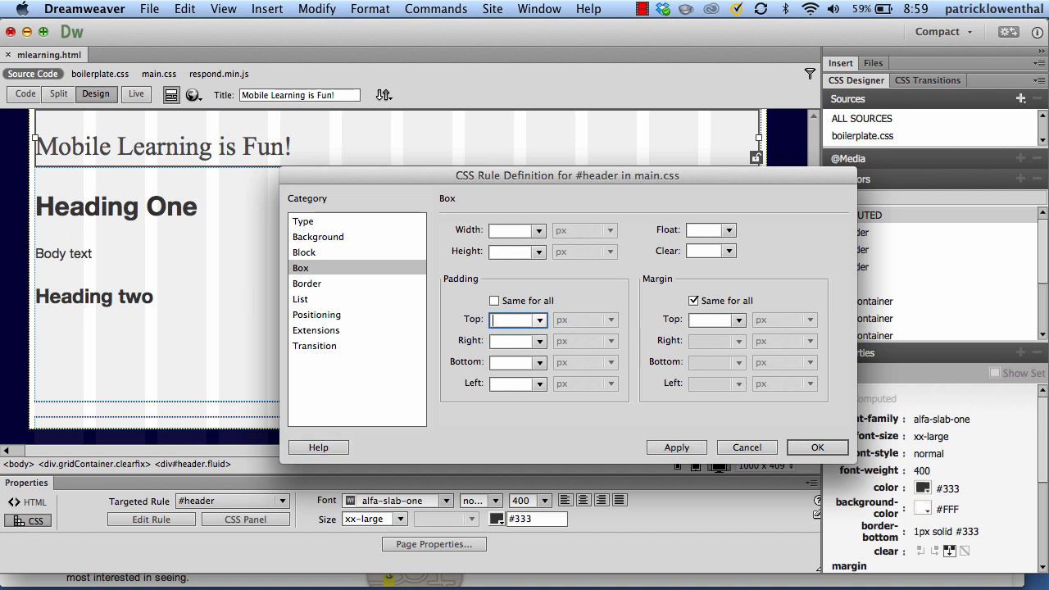
type("40")
left_click(676, 447)
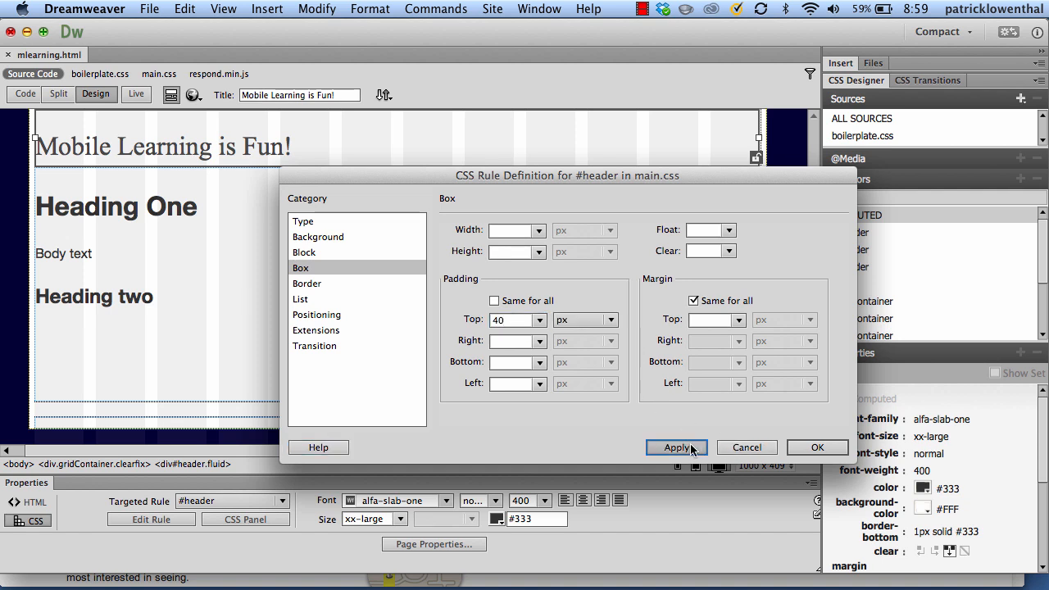
left_click(807, 448)
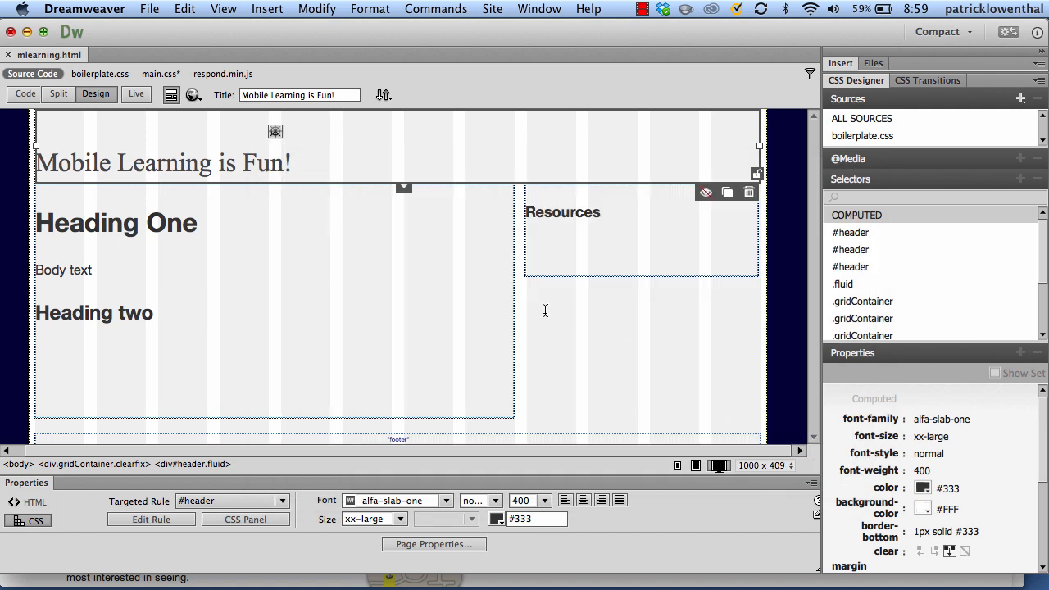
left_click(131, 218)
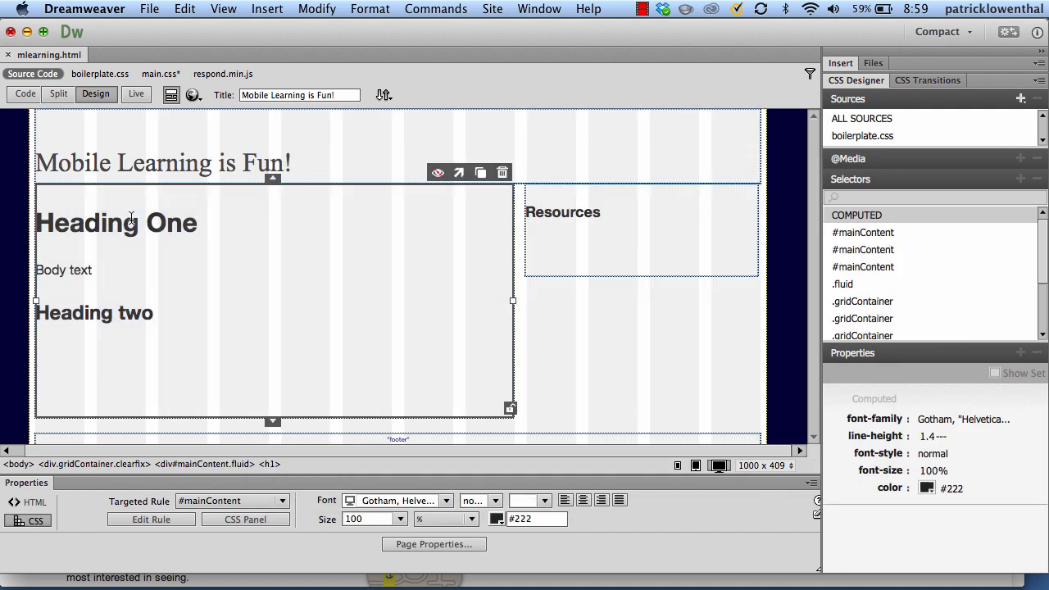
left_click(268, 463)
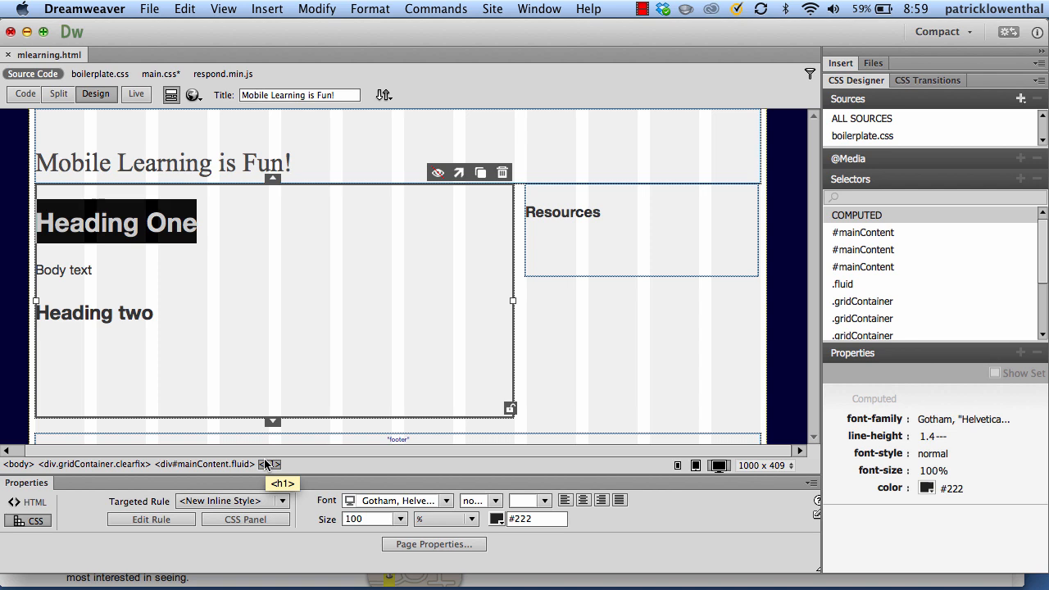
left_click(162, 521)
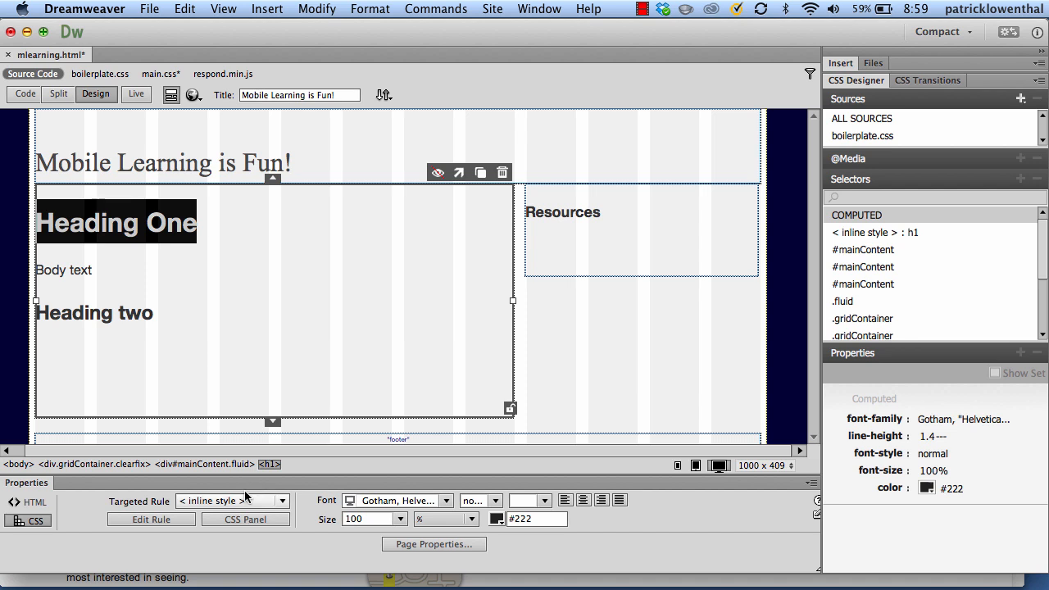
left_click(287, 501)
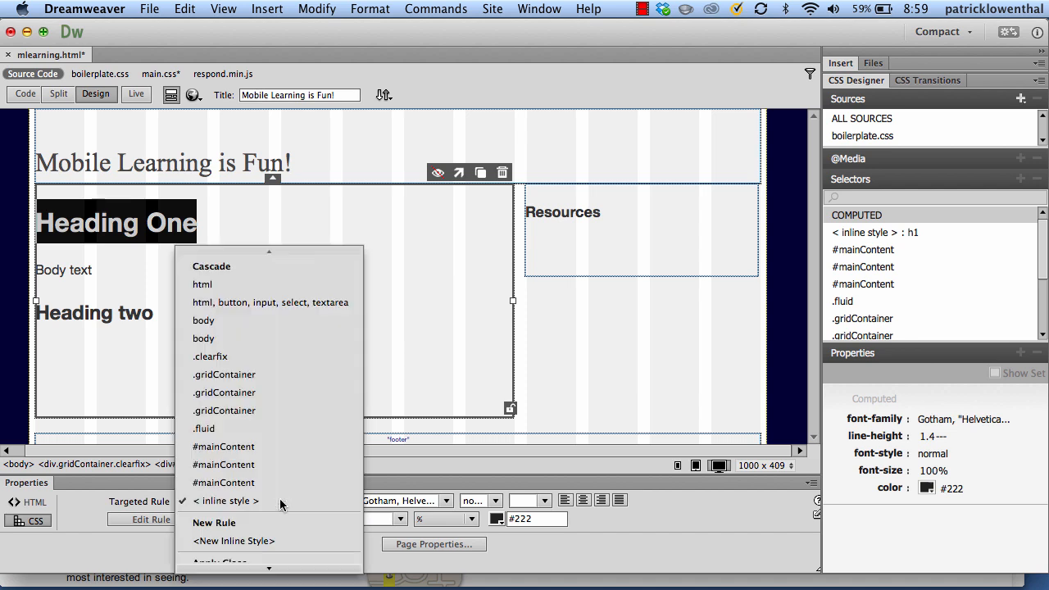
mouse_move(271, 569)
scroll(270, 501, "up", 10)
left_click(223, 446)
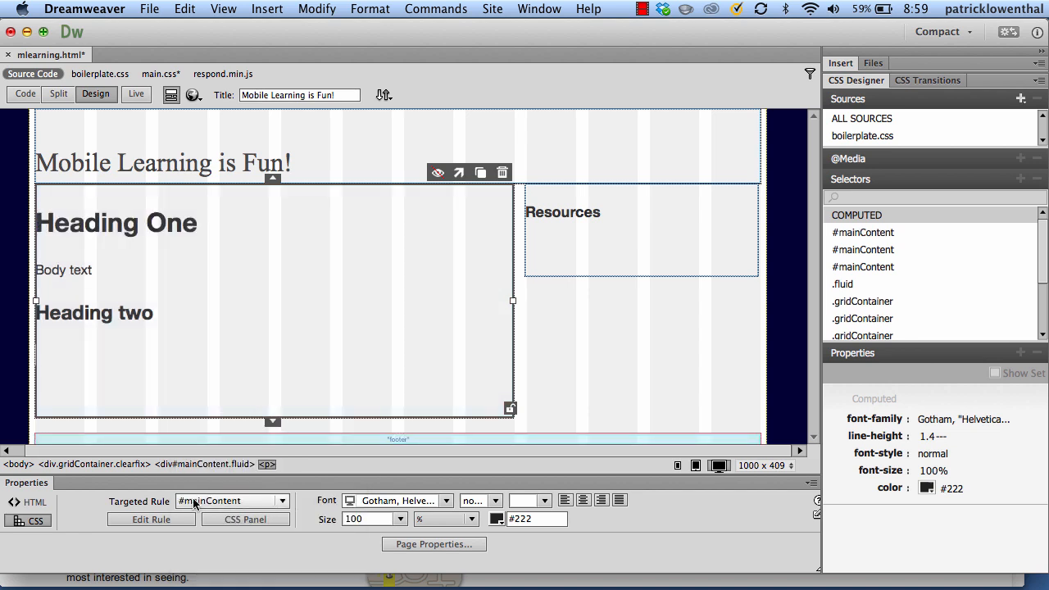
- Add a new selector to main.css for the "Heading One" h1 and shorten its name to .gridContainer.clearfix h1
left_click(137, 226)
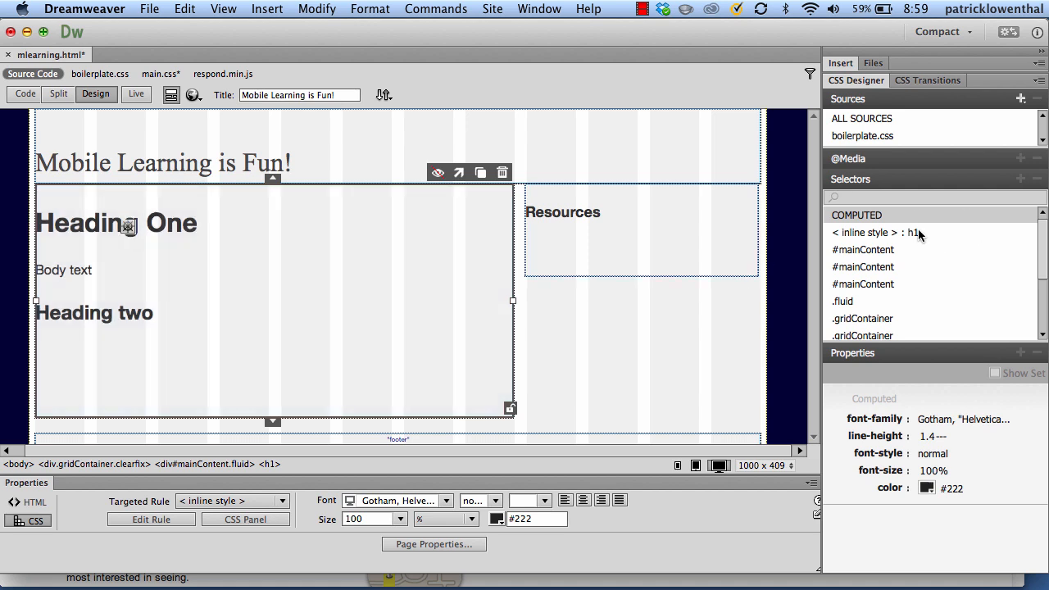
scroll(885, 138, "down", 1)
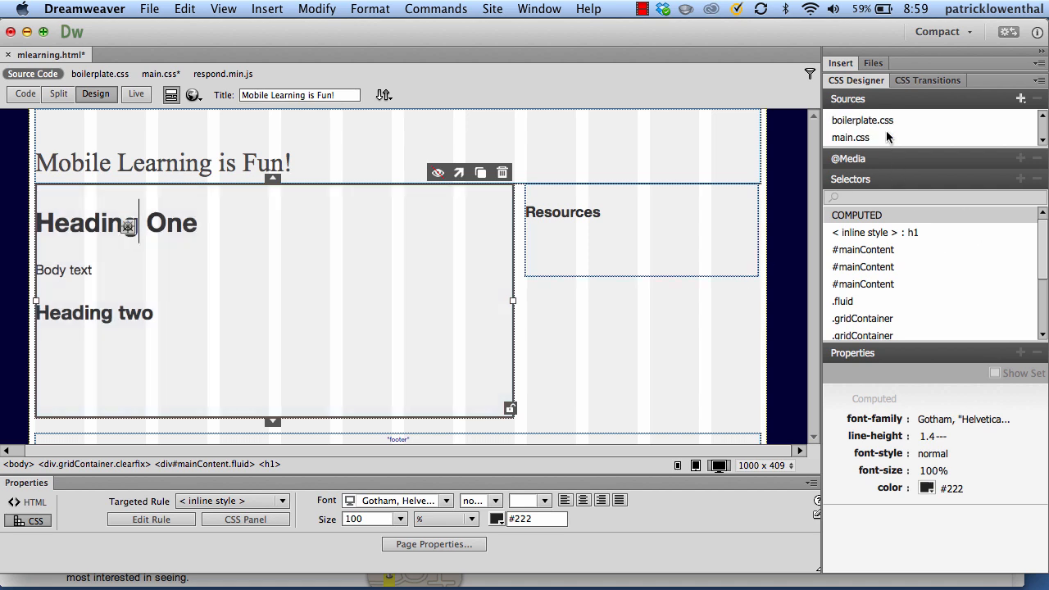
left_click(887, 138)
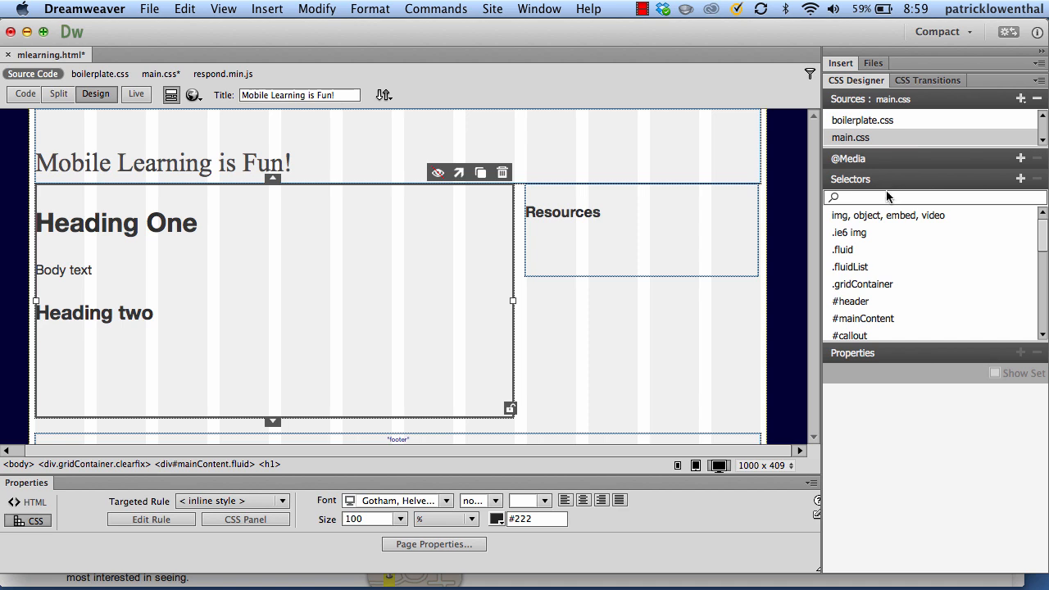
left_click(1020, 178)
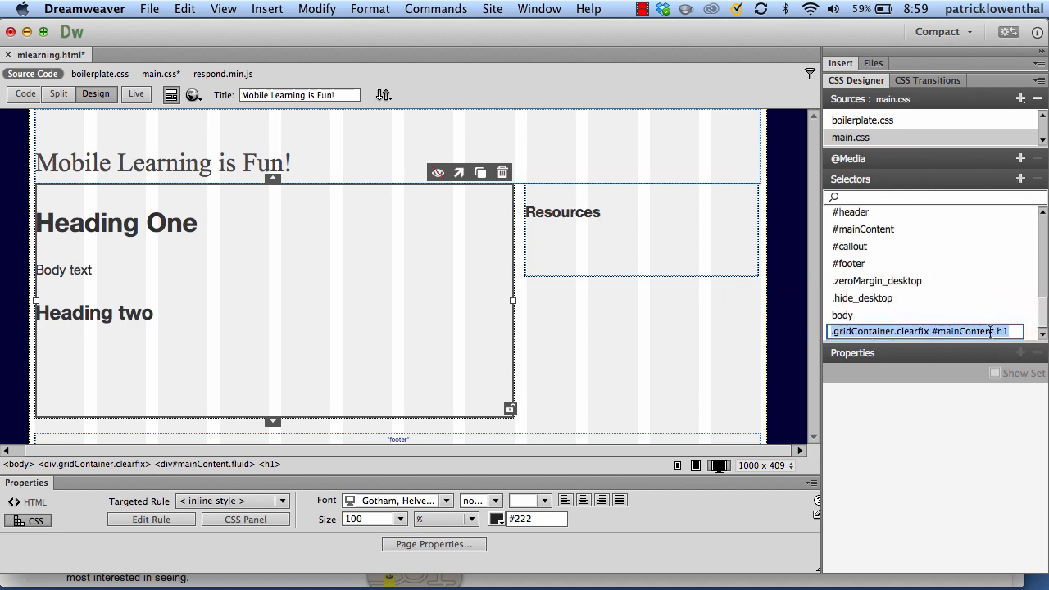
left_click(993, 331)
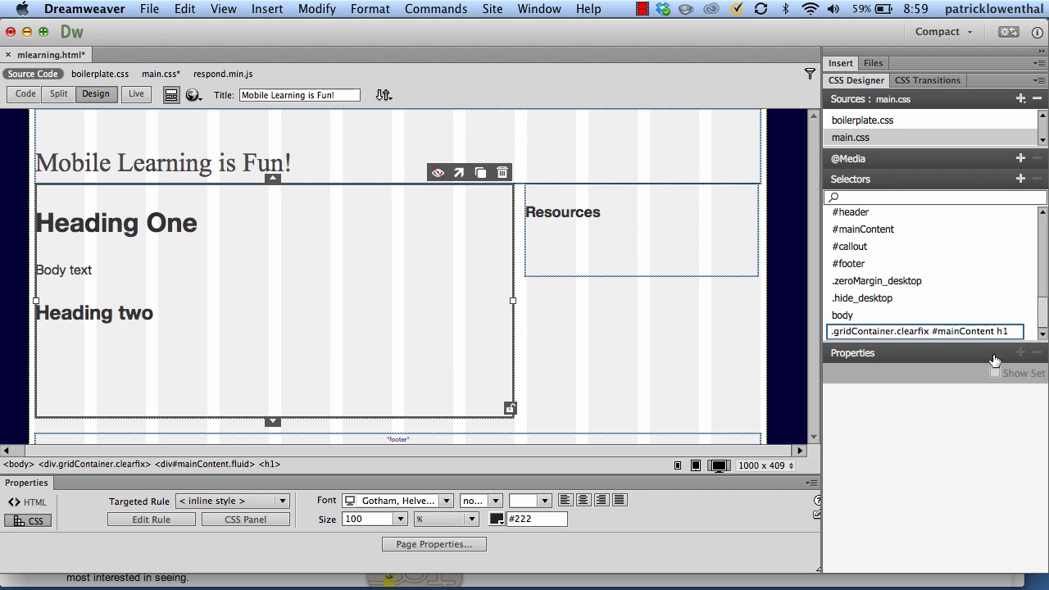
key("BackSpace")
key("BackSpace")
key("BackSpace")
key("BackSpace")
key("BackSpace")
key("BackSpace")
key("BackSpace")
key("BackSpace")
key("BackSpace")
key("BackSpace")
key("BackSpace")
key("BackSpace")
key("Return")
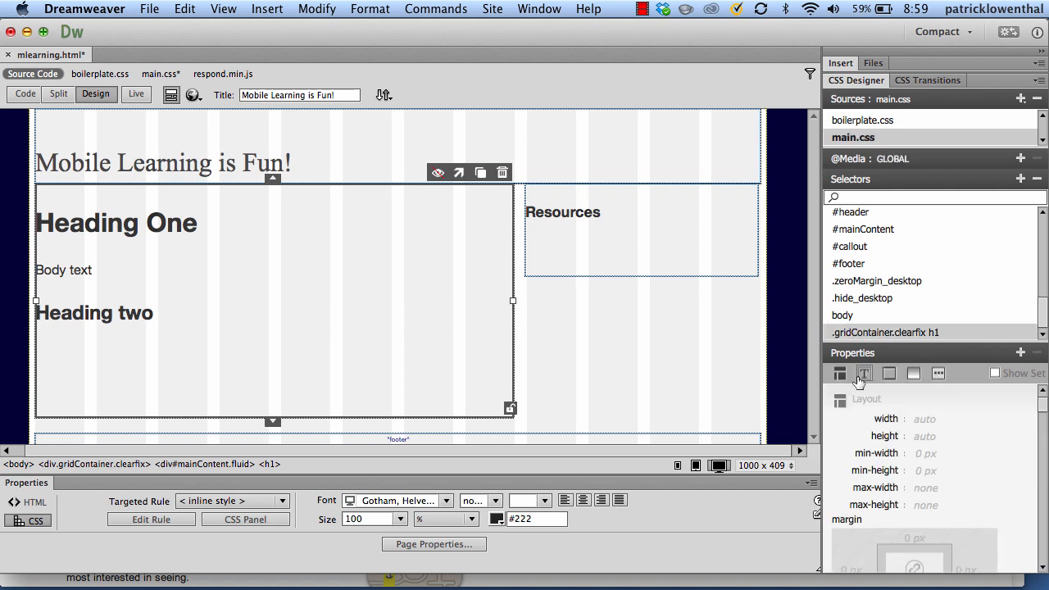
- Set the bottom margin and the bottom padding of the .gridContainer.clearfix h1 rule to 0 px
scroll(901, 429, "down", 3)
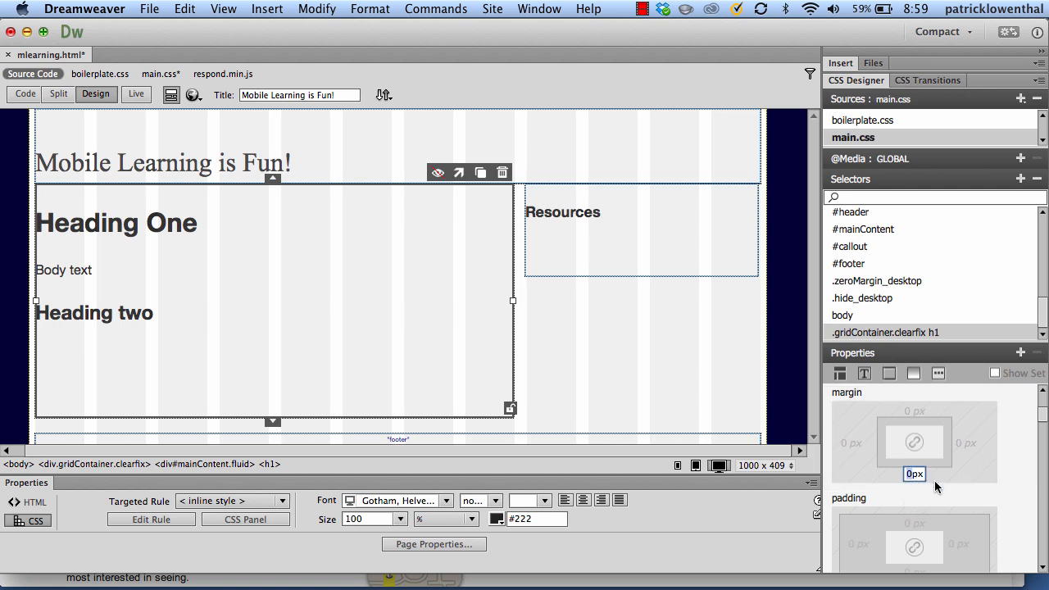
scroll(933, 482, "down", 5)
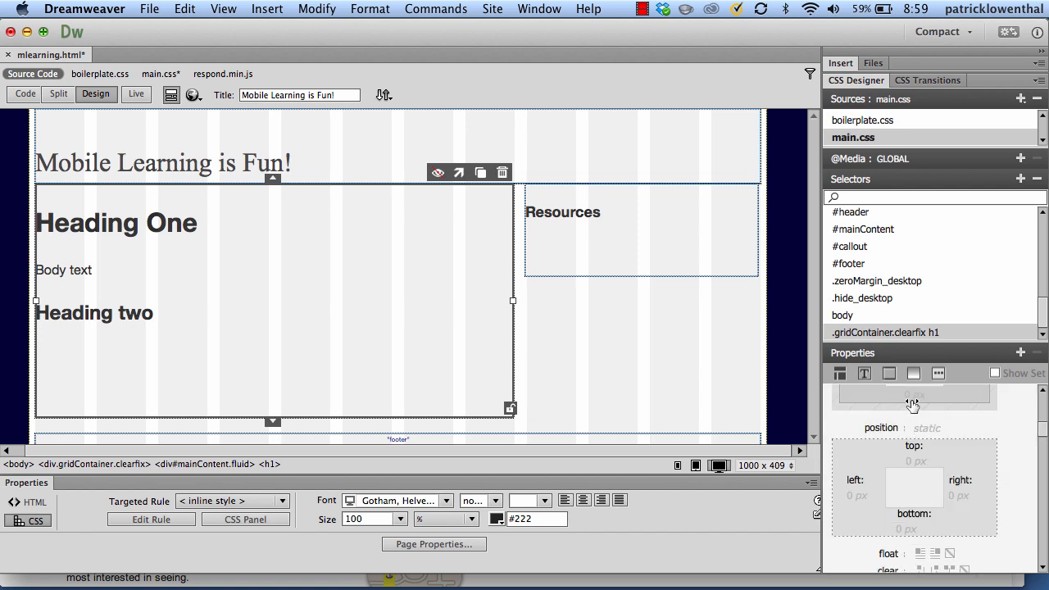
left_click(914, 395)
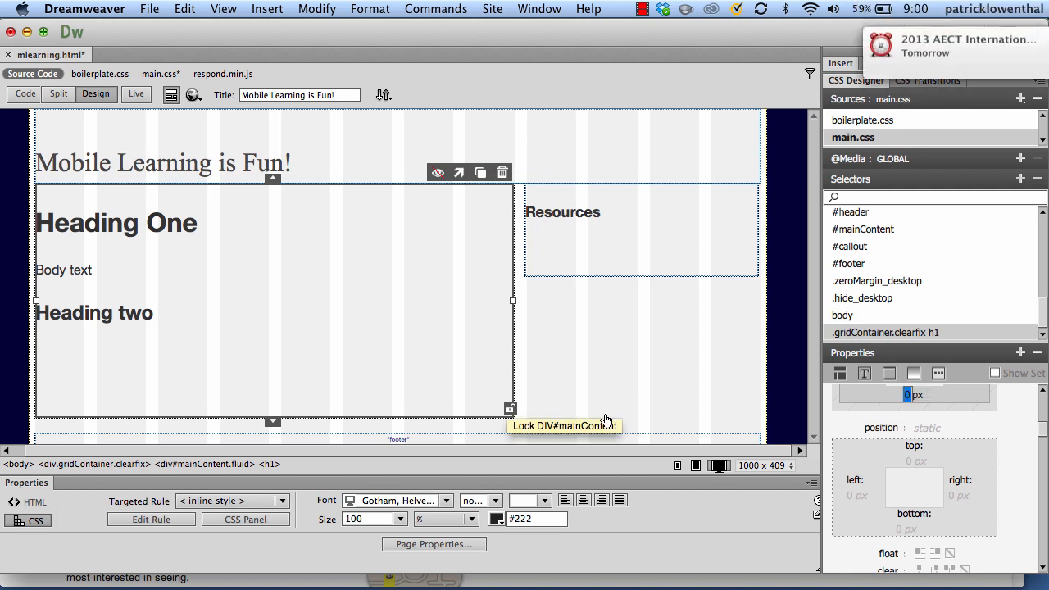
left_click(363, 295)
- Add a new selector to main.css for the "Body text" paragraph and shorten its name to .gridContainer.clearfix p
left_click(75, 269)
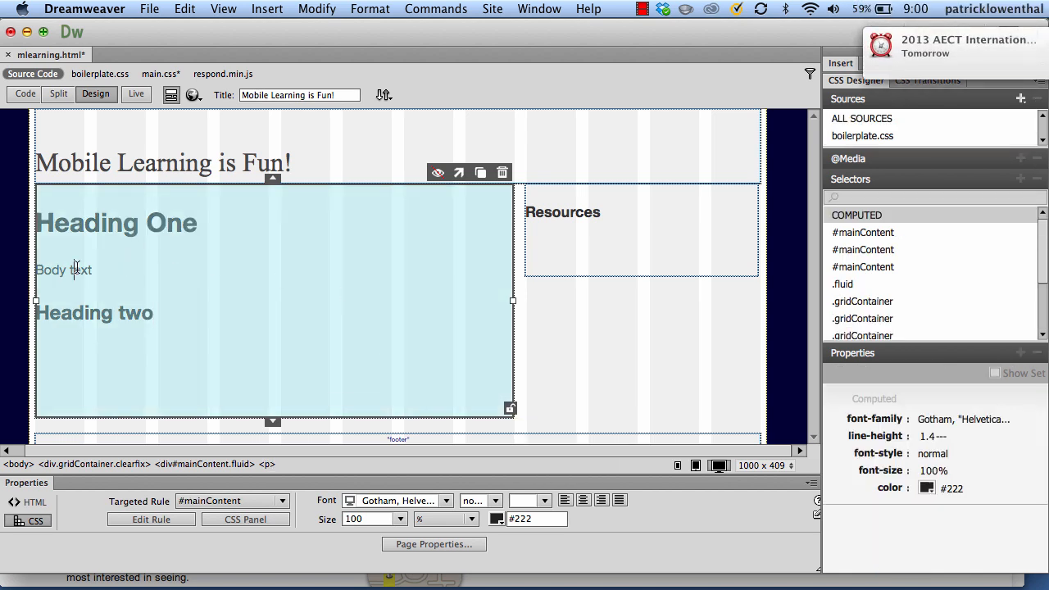
left_click(266, 465)
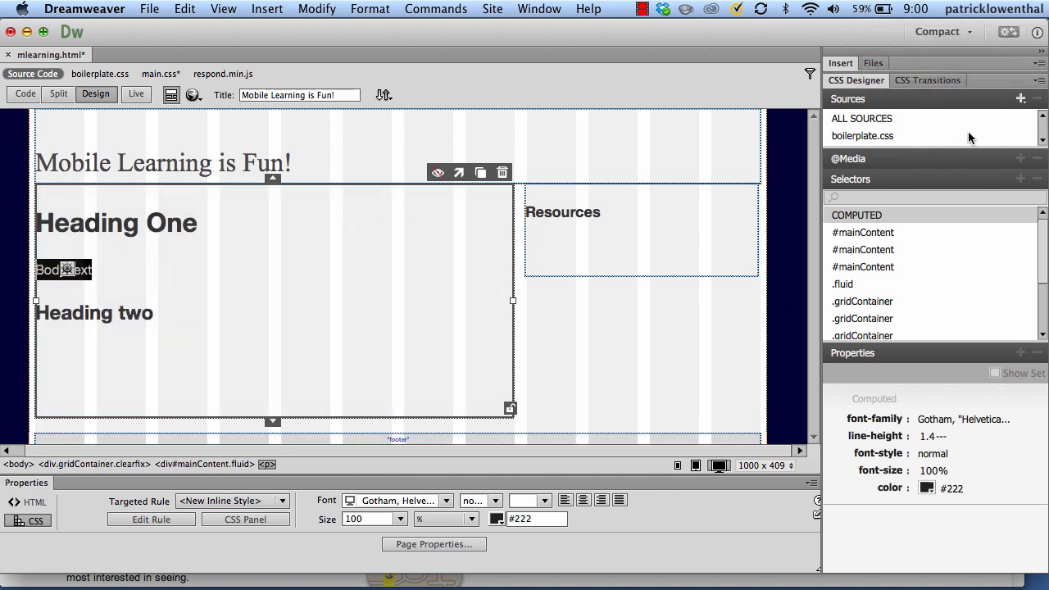
scroll(968, 131, "down", 1)
left_click(864, 135)
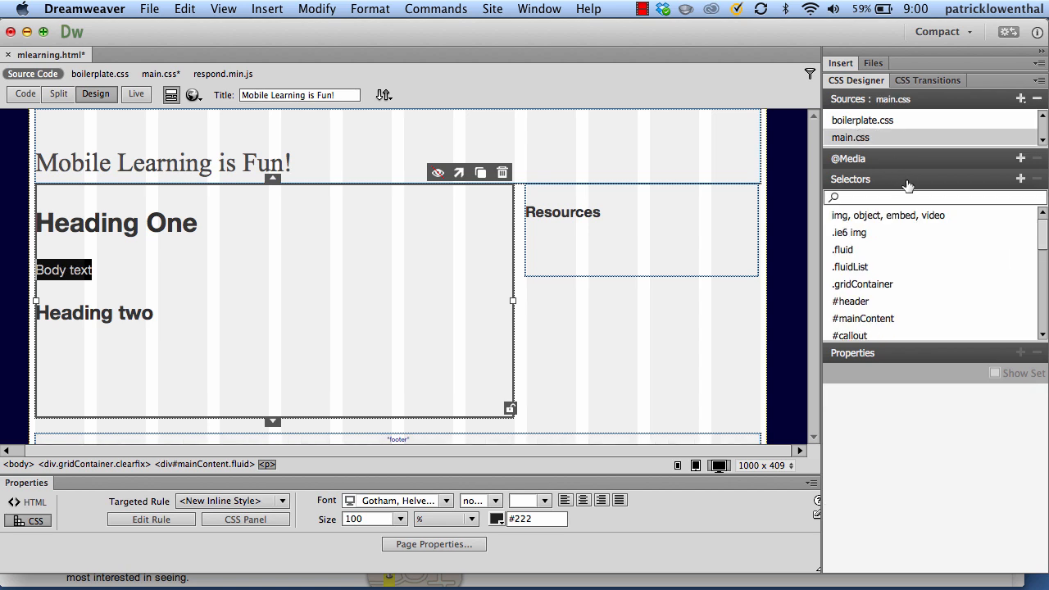
left_click(1020, 179)
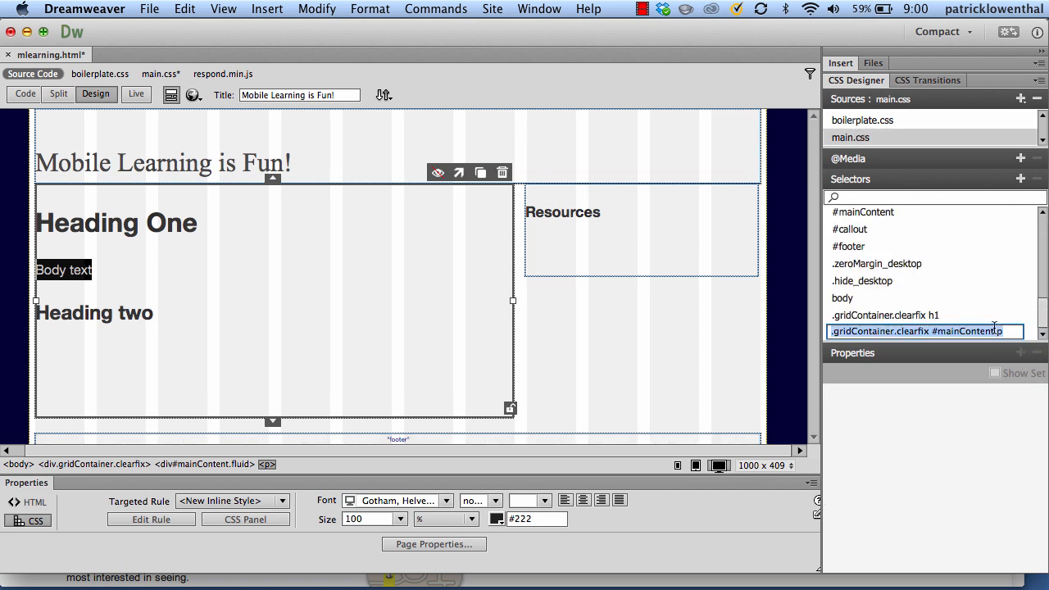
left_click(997, 331)
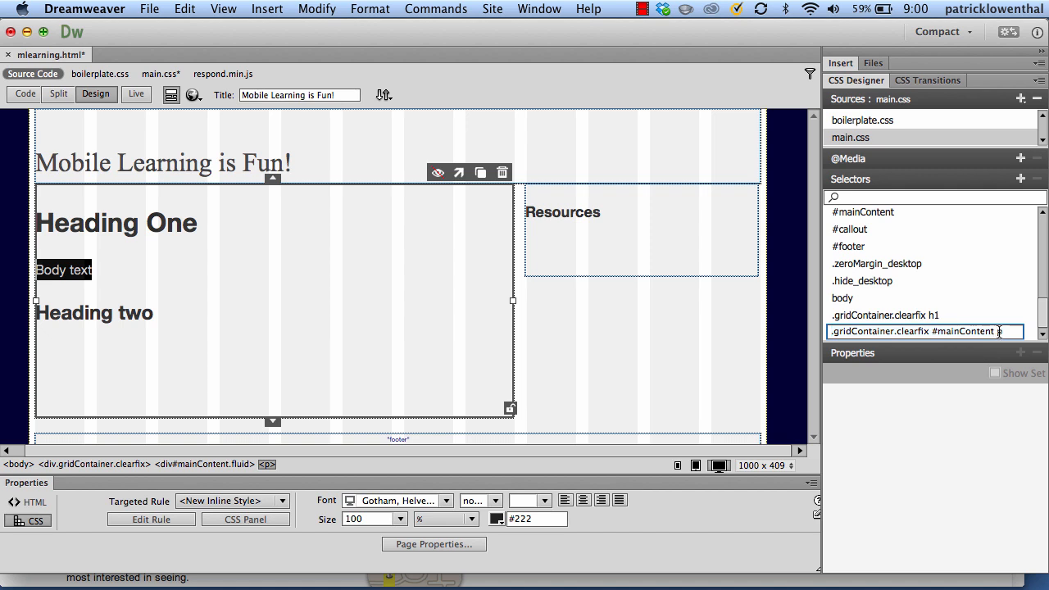
key("Left")
key("BackSpace")
key("BackSpace")
key("BackSpace")
key("BackSpace")
key("BackSpace")
key("BackSpace")
key("BackSpace")
key("BackSpace")
key("BackSpace")
key("Return")
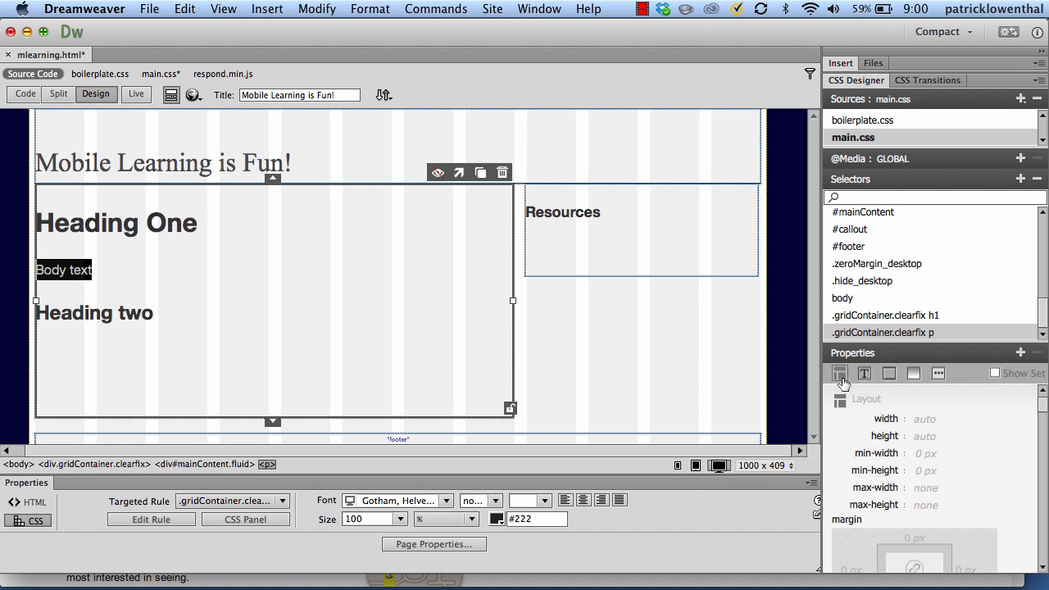
- Set the top margin of the .gridContainer.clearfix p rule to 2 px
scroll(902, 419, "down", 3)
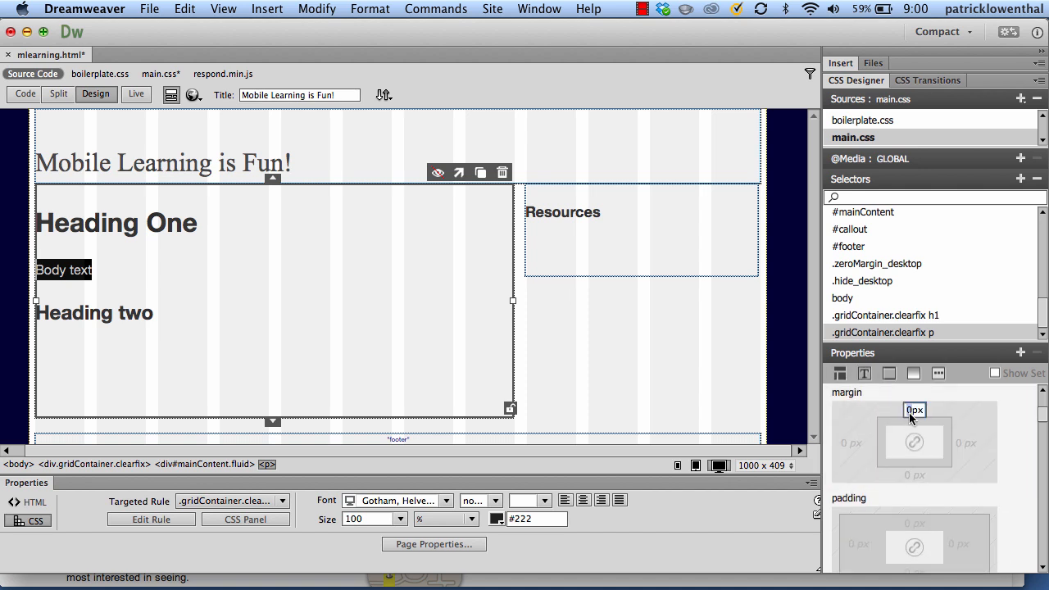
type("0")
key("BackSpace")
type("2")
key("Return")
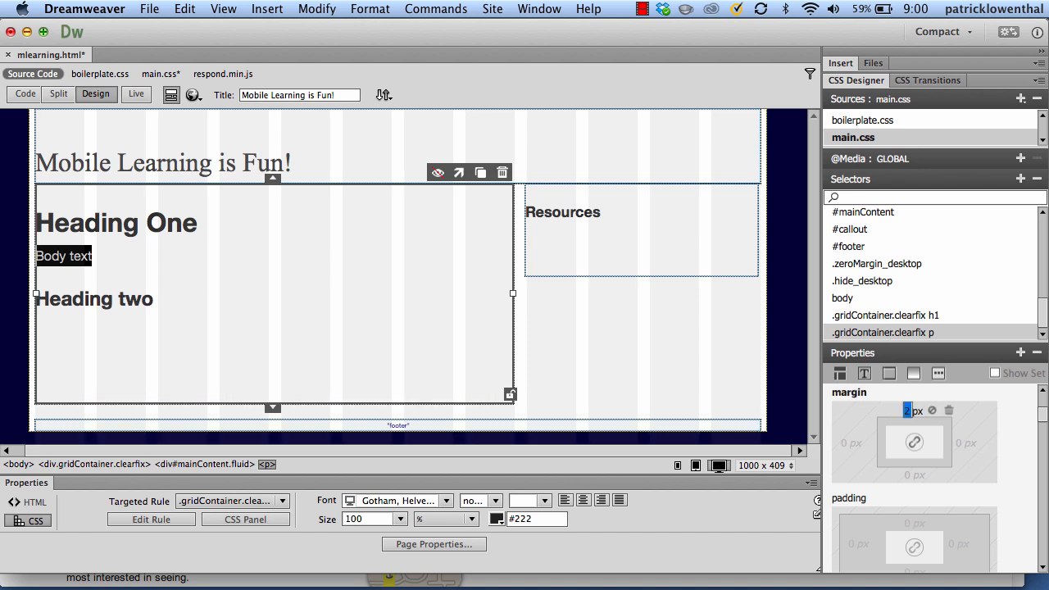
left_click(70, 254)
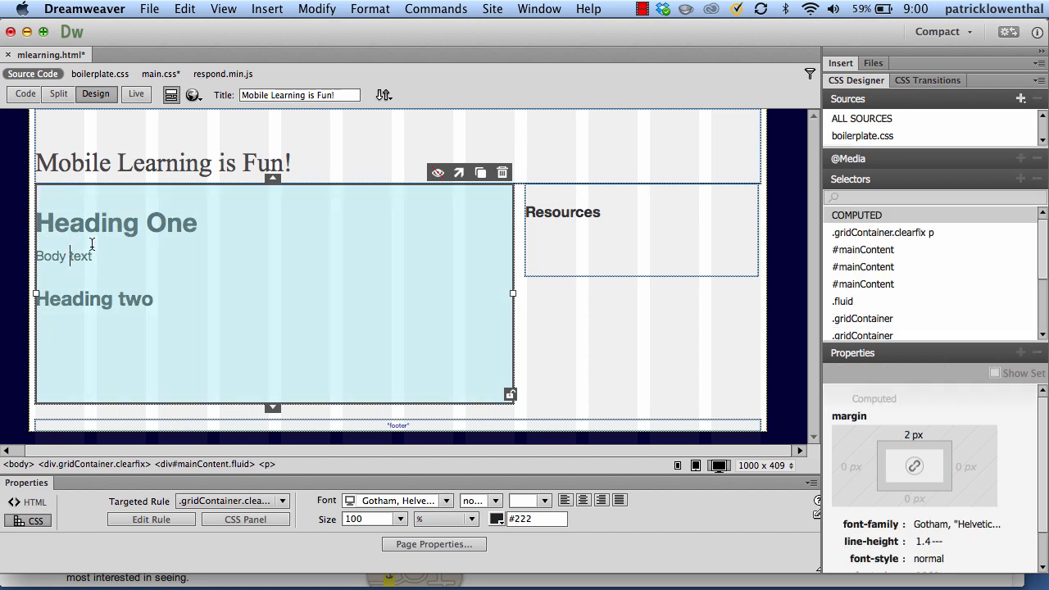
- Add a paragraph reading "dddd" below "Heading two" and select the "Heading two" h2 element
left_click(163, 303)
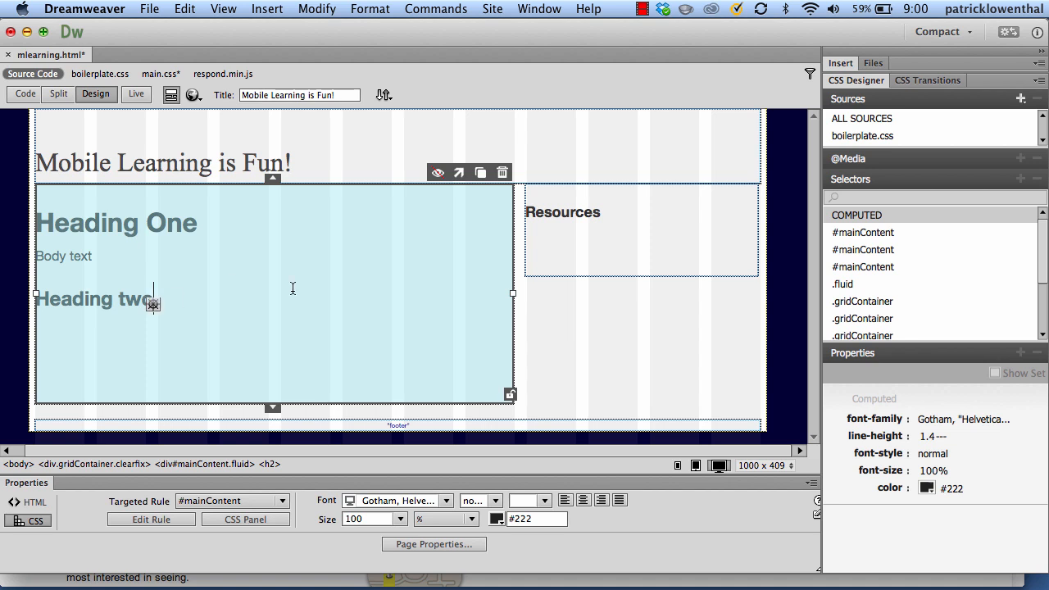
key("Return")
type("dddd")
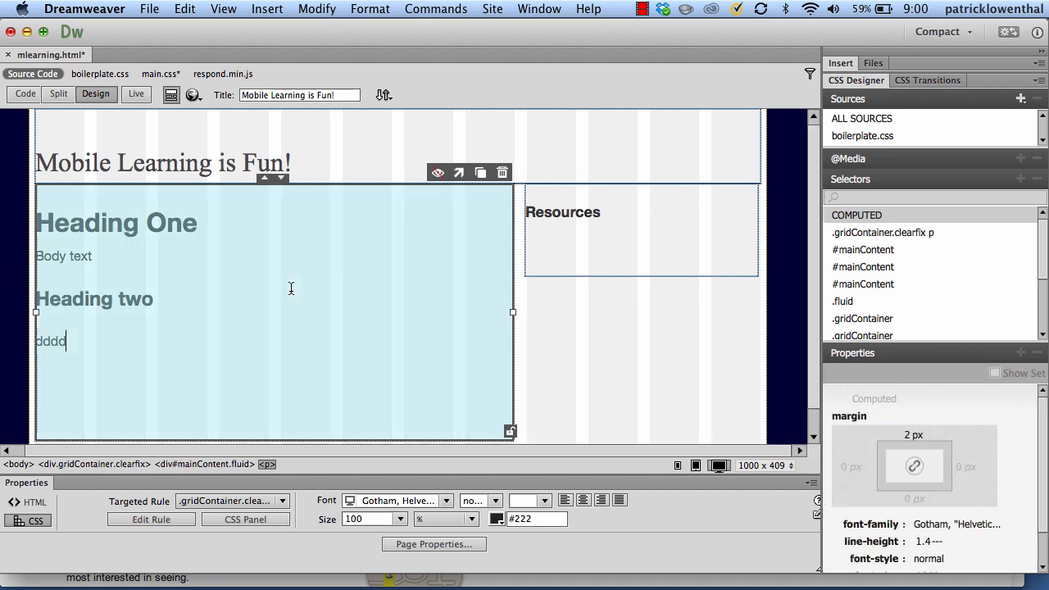
left_click(138, 300)
left_click(271, 463)
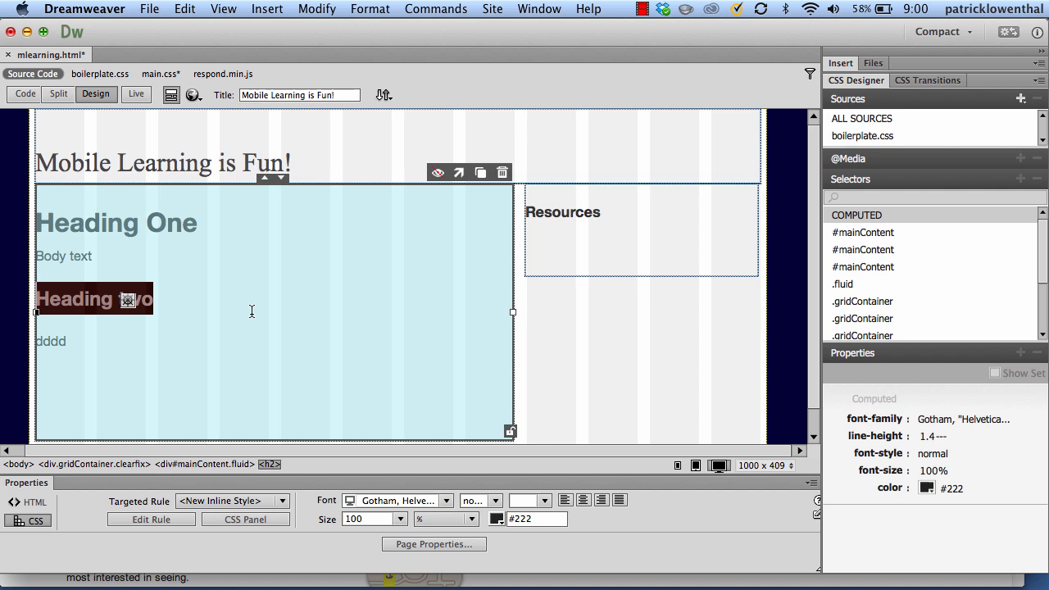
- Show the main.css source and save all open files
left_click(154, 75)
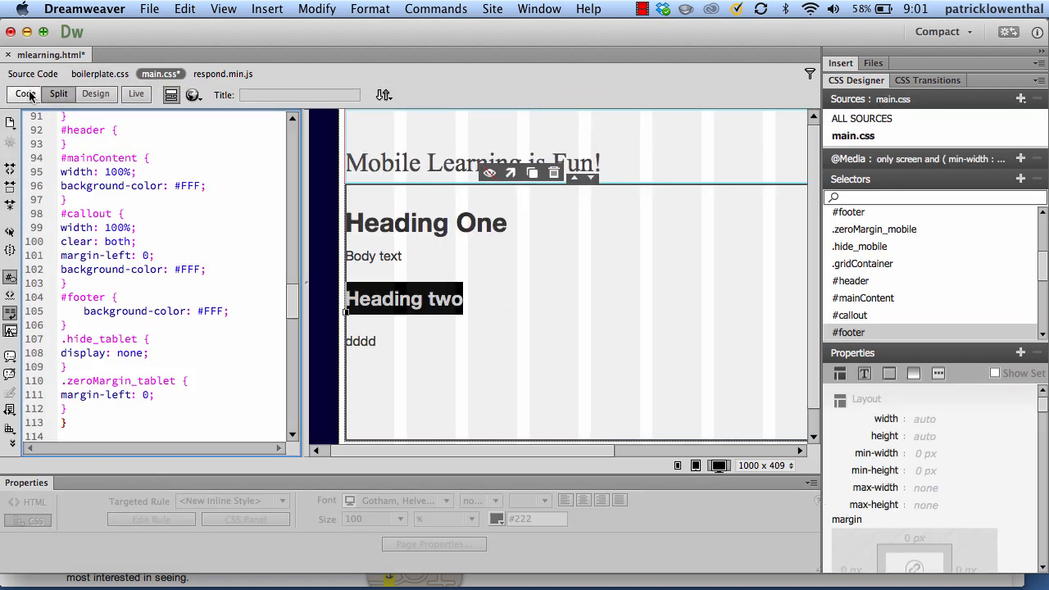
left_click(148, 8)
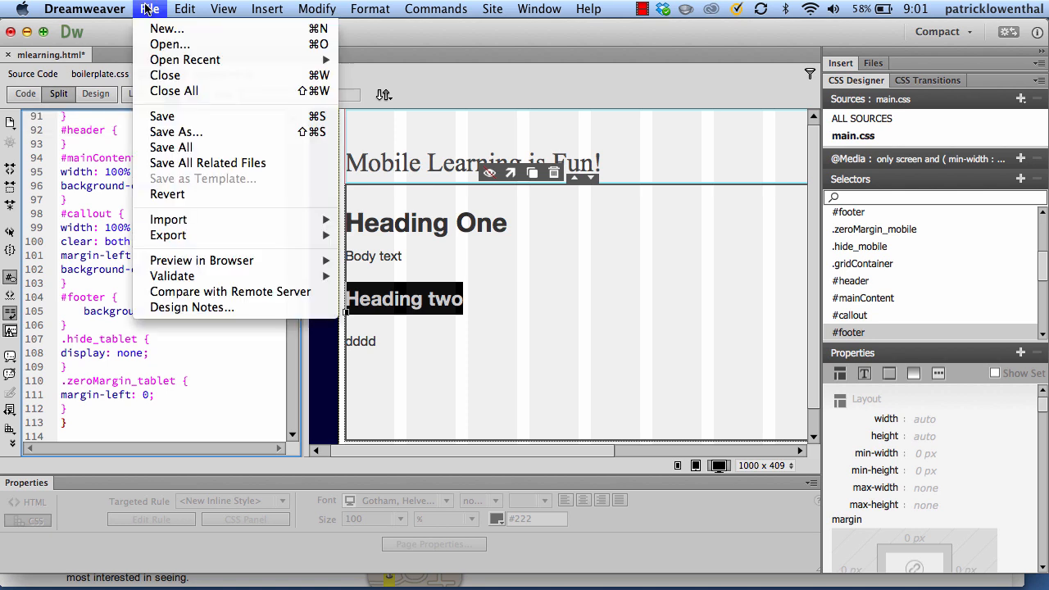
left_click(174, 147)
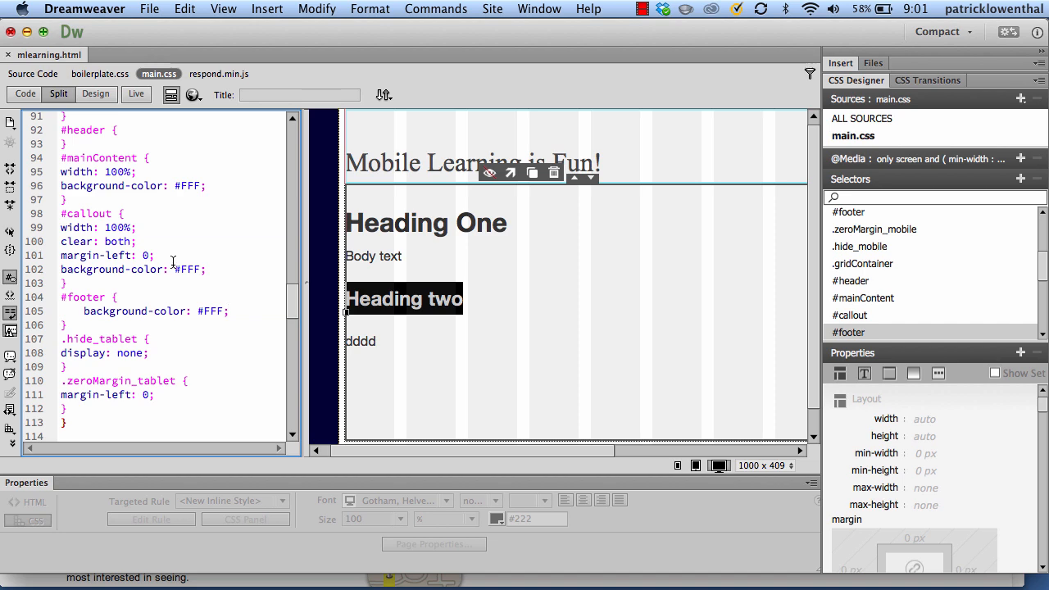
- Move the desktop media query's closing brace from before the body rule to after the .gridContainer.clearfix p rule in main.css
left_click(25, 93)
scroll(324, 219, "up", 1)
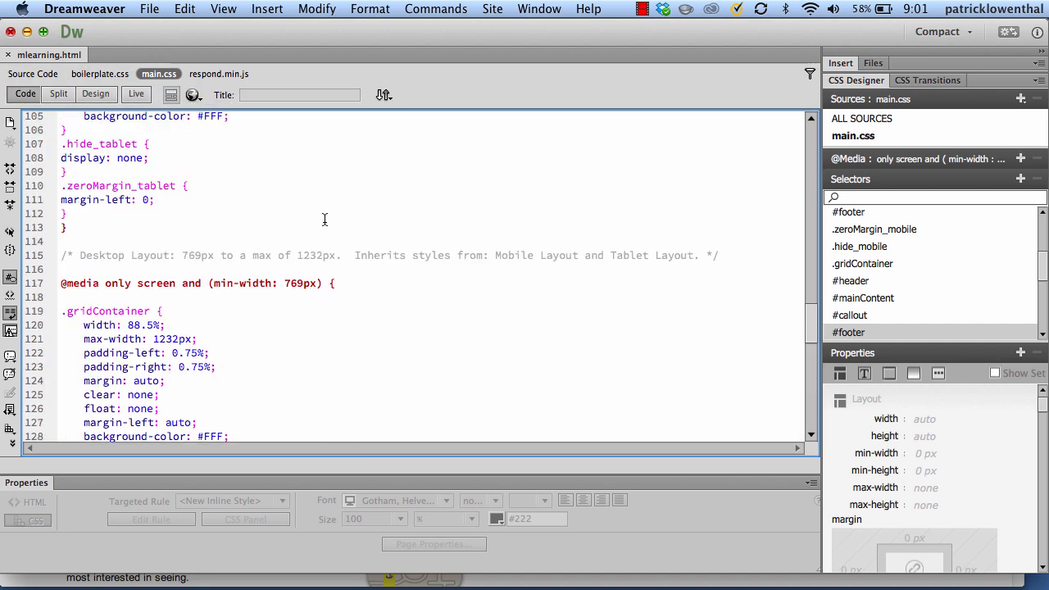
scroll(324, 218, "up", 20)
scroll(324, 219, "down", 20)
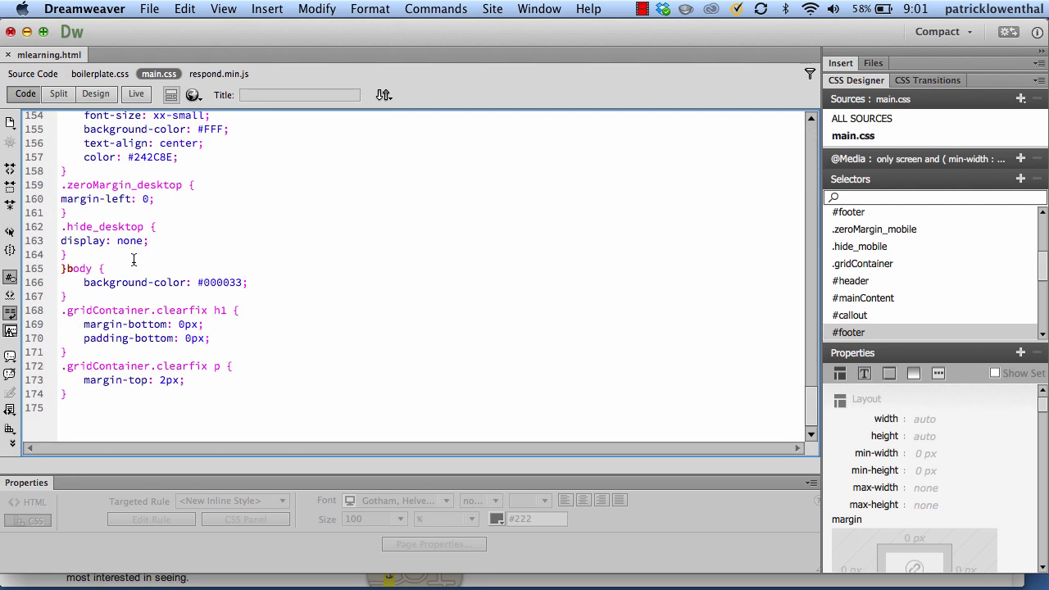
left_click(66, 268)
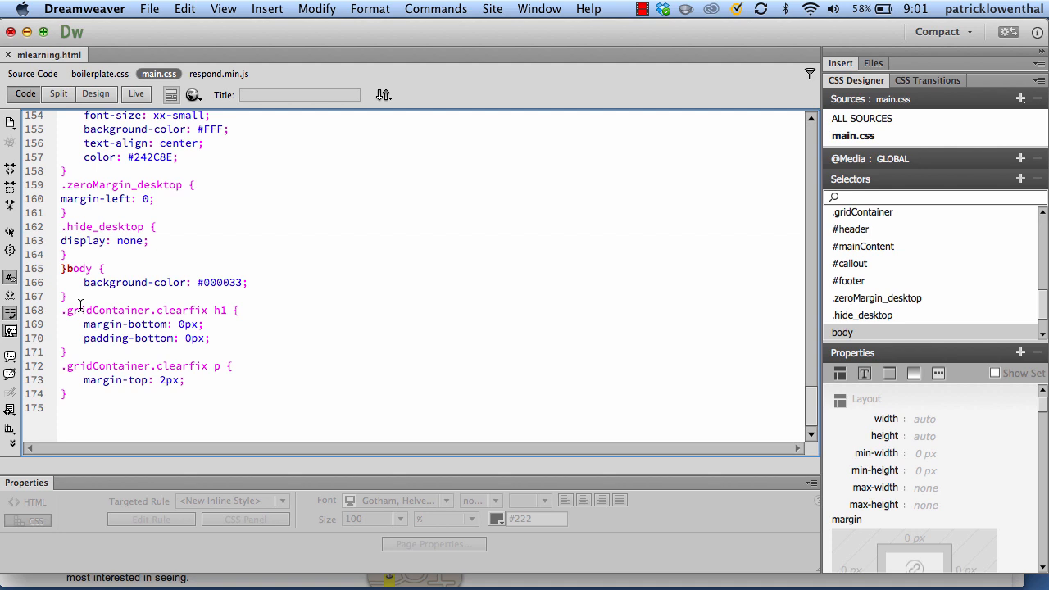
key("BackSpace")
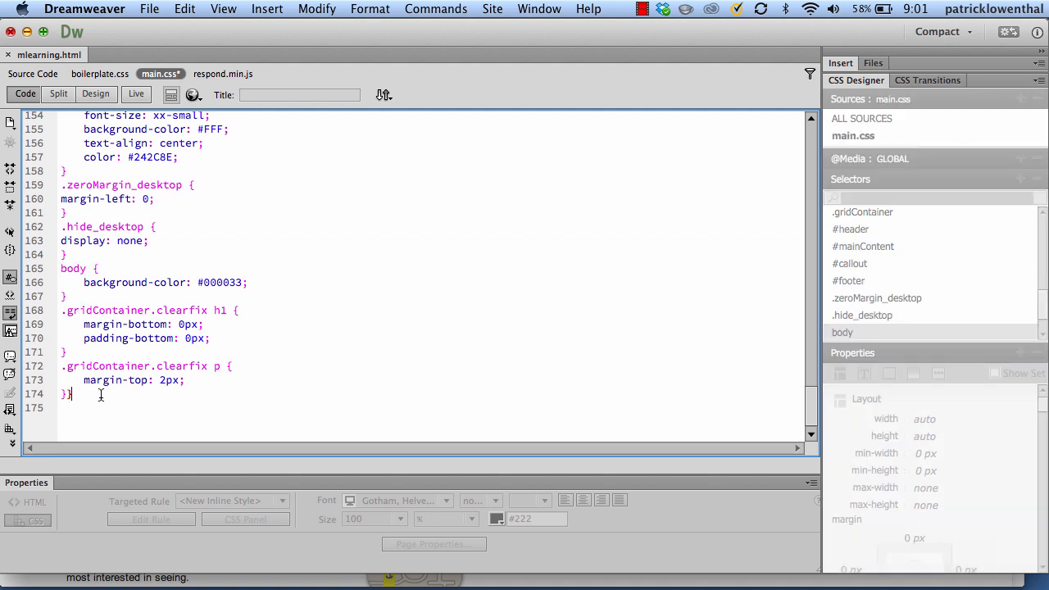
- Return to the design view of the page and save all open files
left_click(104, 95)
left_click(302, 298)
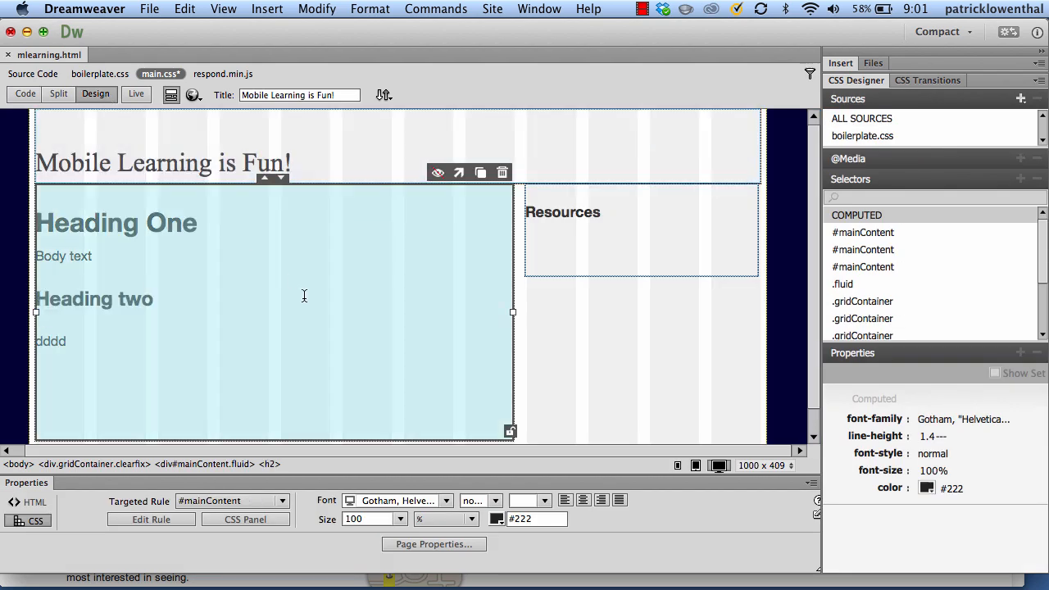
left_click(146, 9)
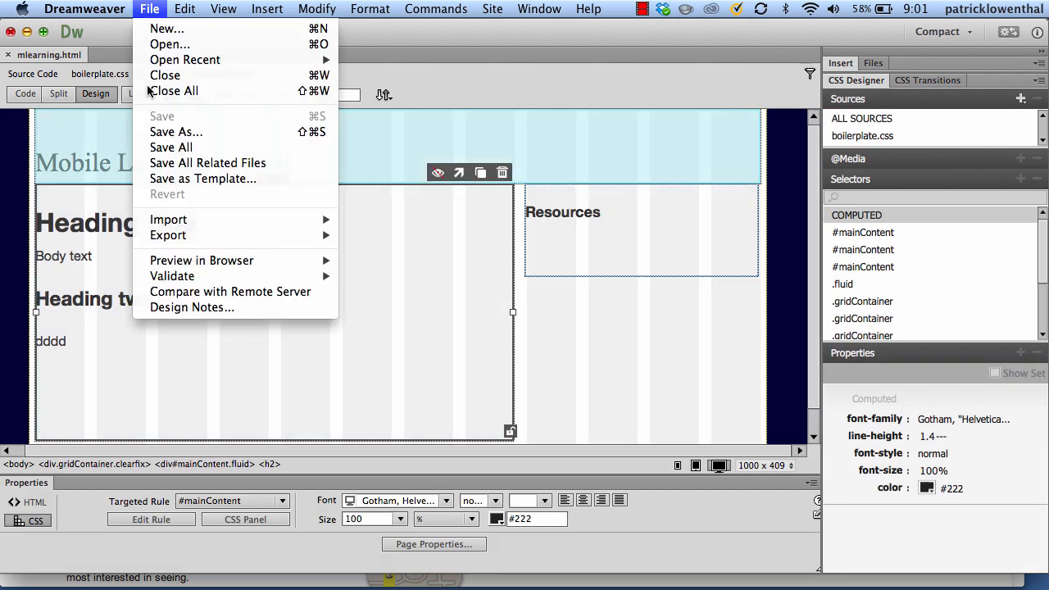
left_click(169, 149)
- Preview the page in Safari, widen the browser window slightly and close the preview
left_click(192, 95)
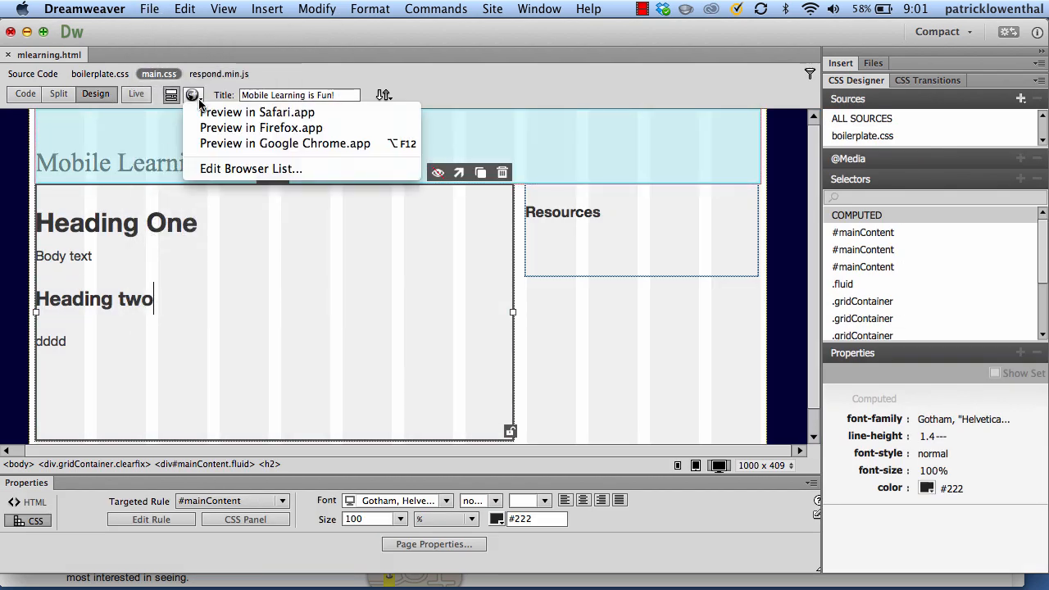
left_click(201, 112)
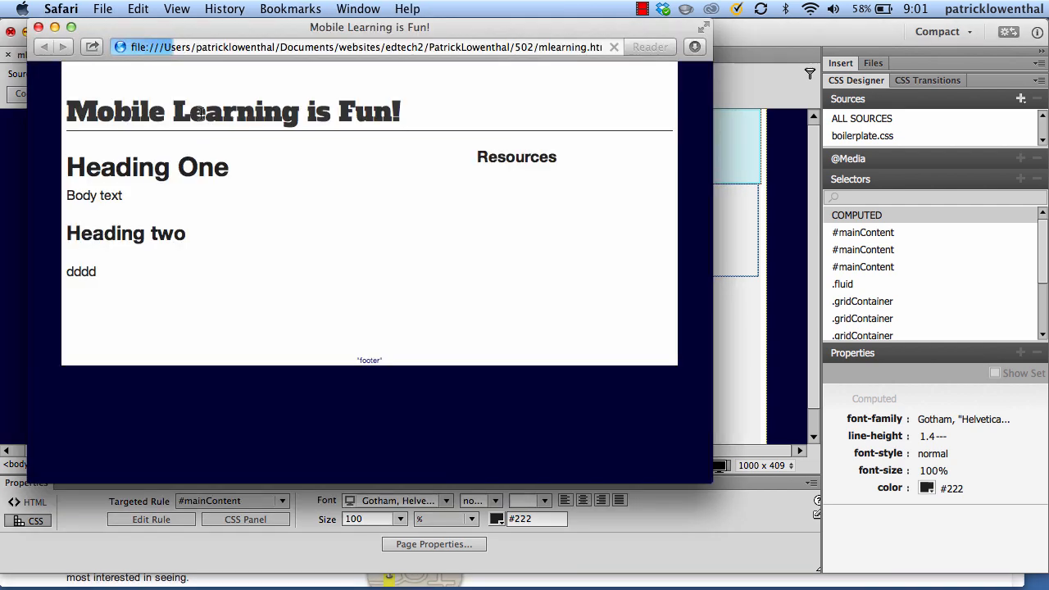
left_click_drag(713, 390, 731, 368)
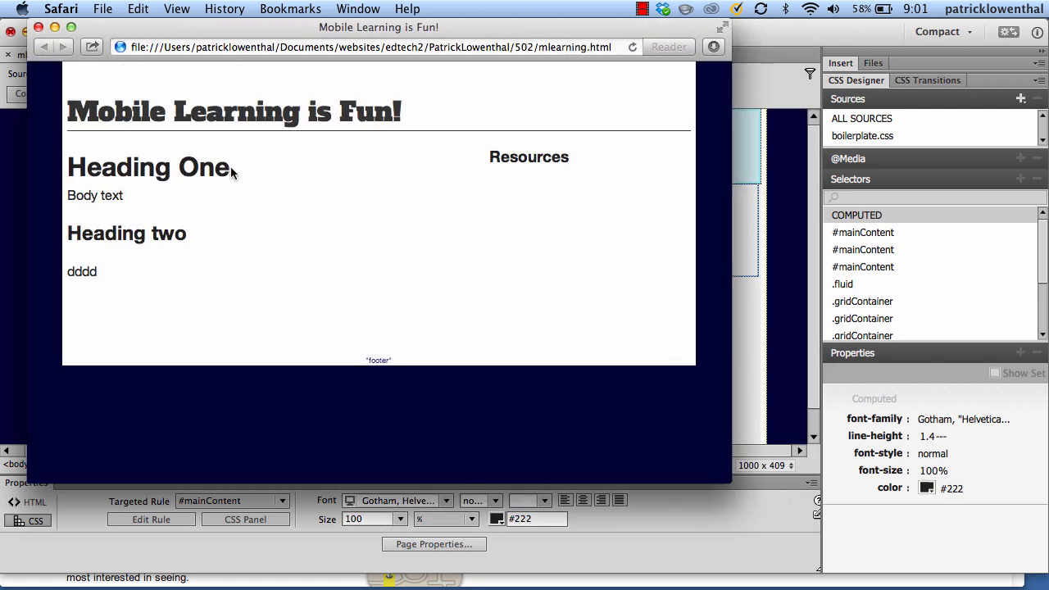
left_click(38, 27)
- Examine in the main.css source where the desktop media query opens and where its closing brace sits
left_click(39, 96)
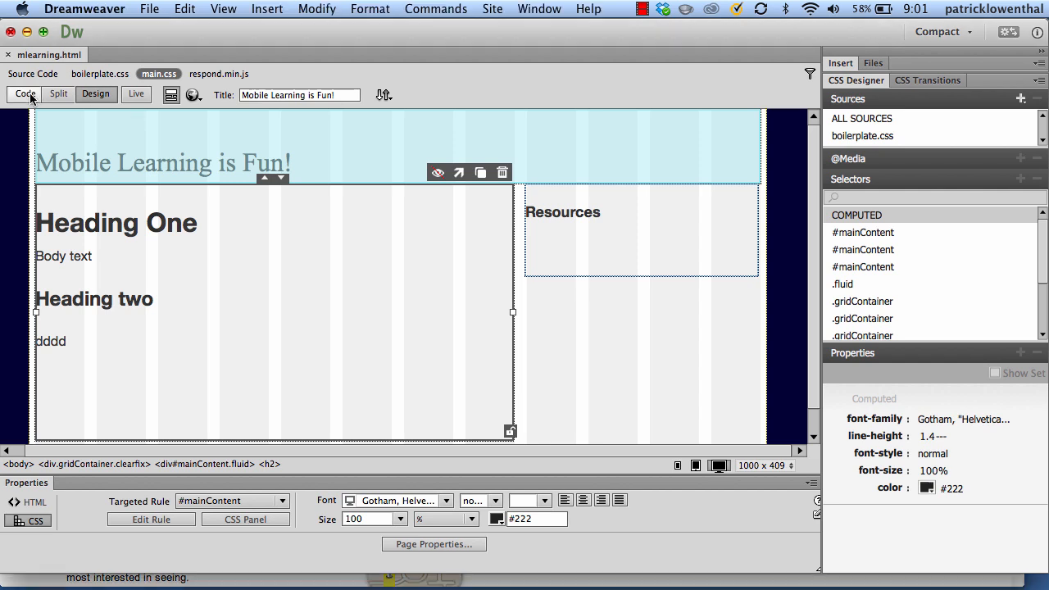
left_click(25, 95)
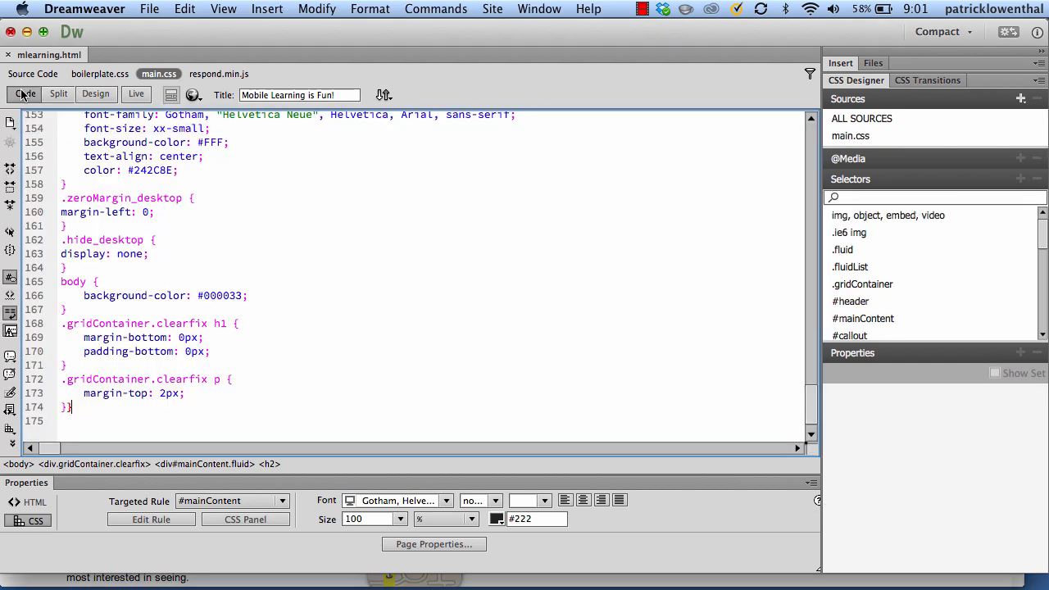
scroll(321, 381, "up", 13)
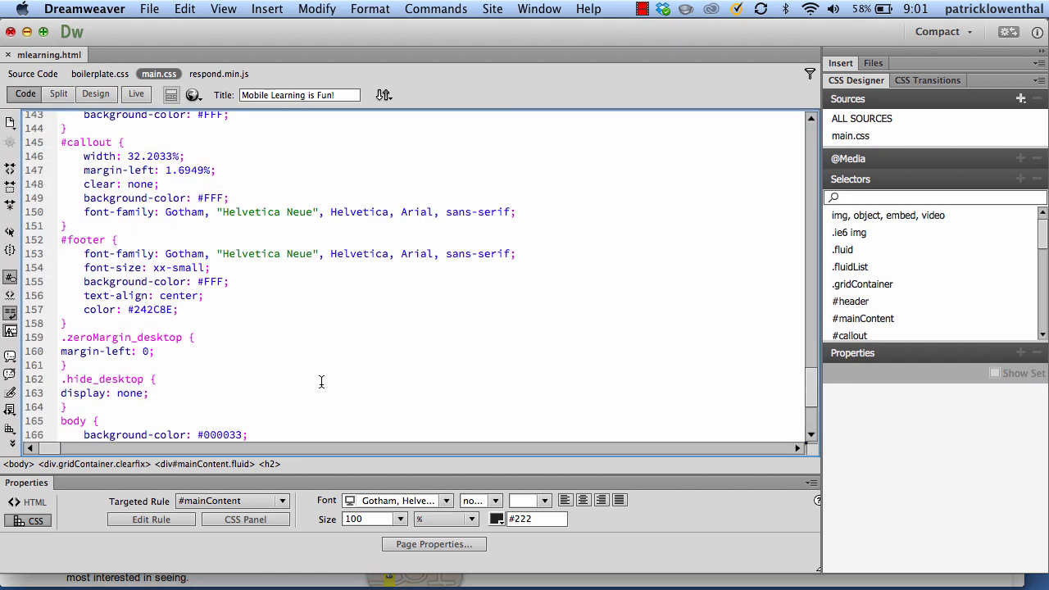
scroll(321, 381, "up", 2)
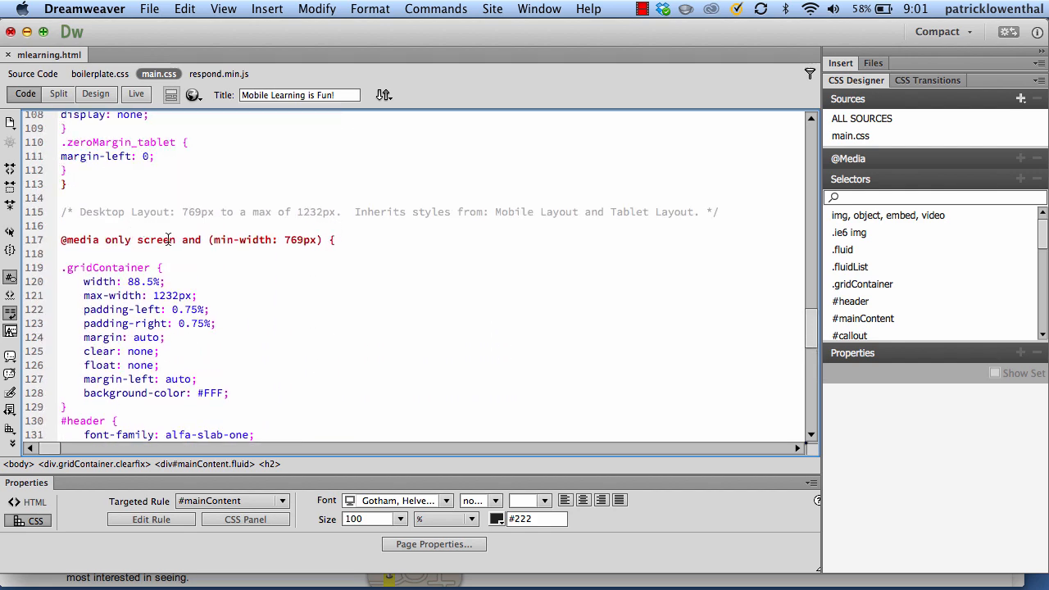
double_click(331, 240)
scroll(339, 330, "down", 15)
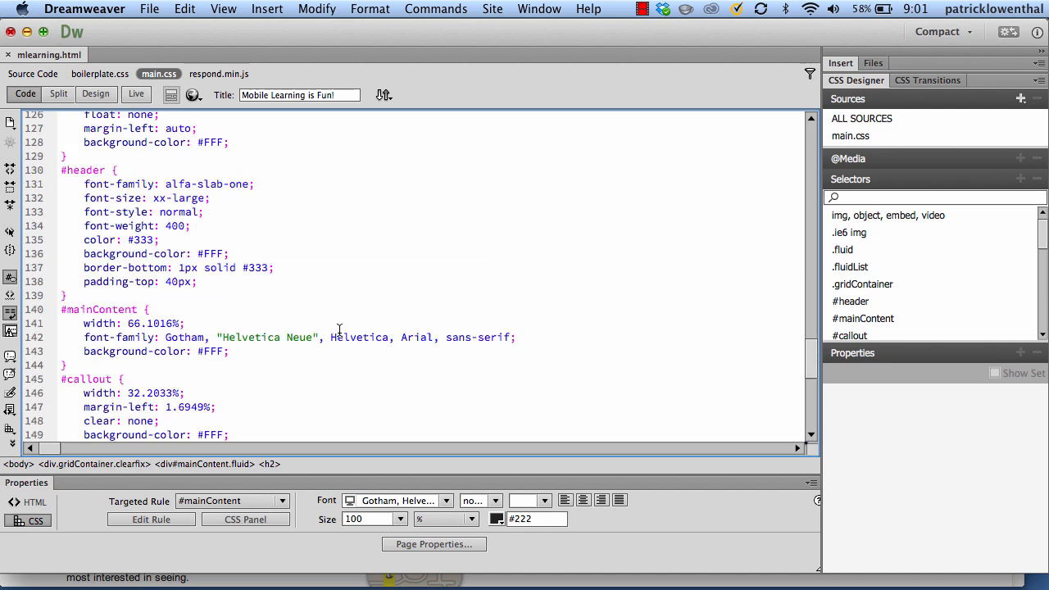
left_click_drag(70, 396, 93, 401)
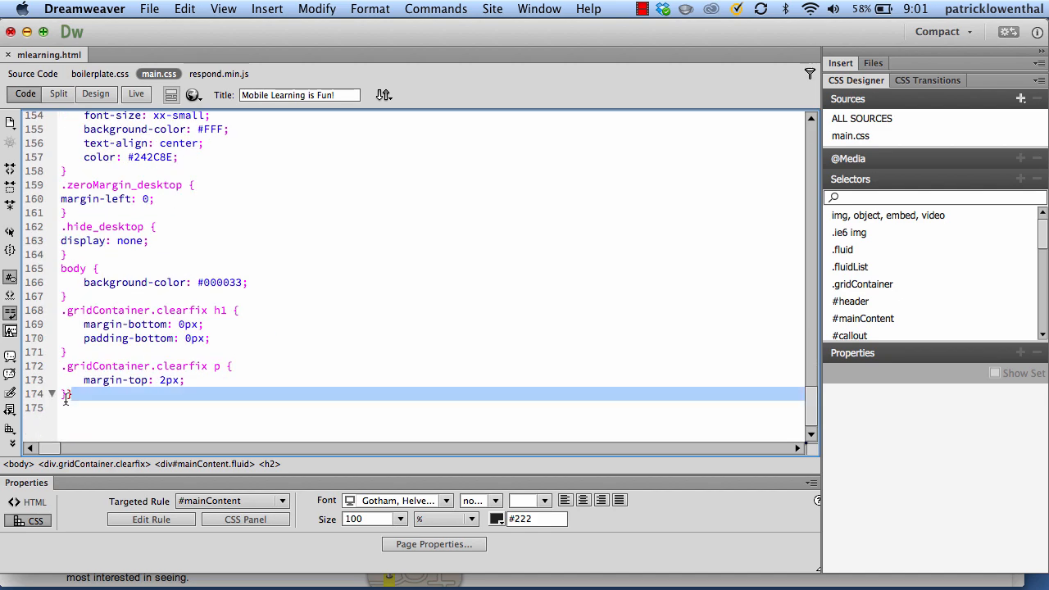
scroll(93, 402, "up", 15)
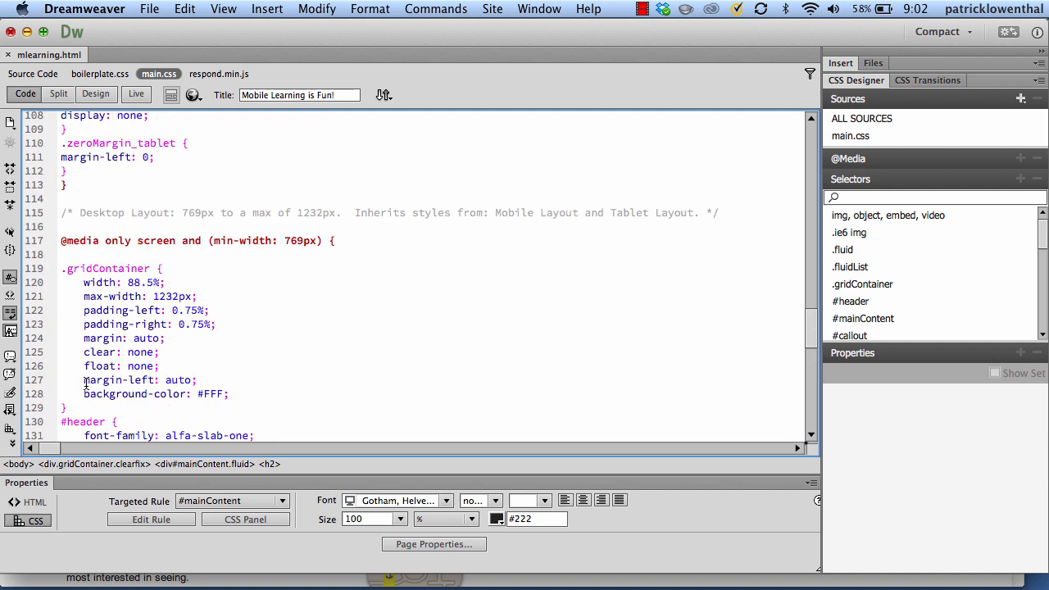
- Copy all declarations of the desktop #header rule into the empty #header rule of the tablet layout
scroll(85, 385, "down", 3)
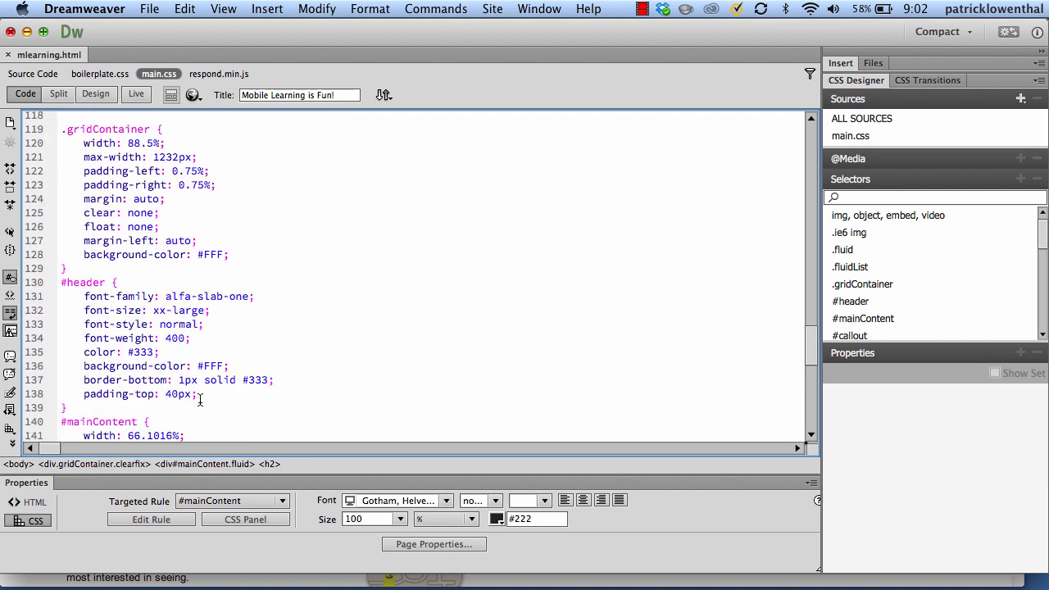
left_click_drag(200, 397, 86, 299)
key("super+c")
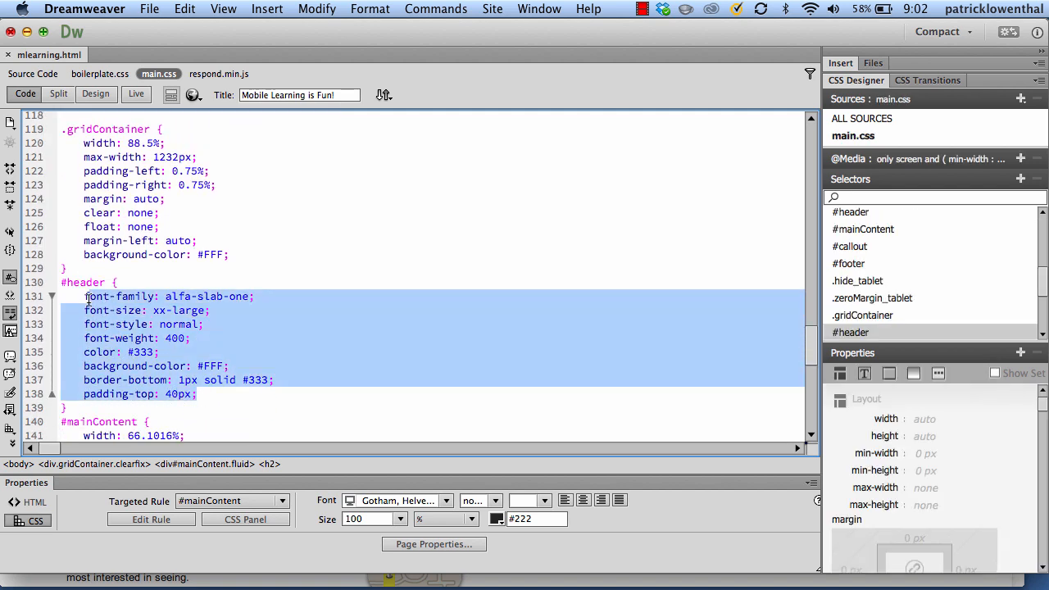
scroll(85, 308, "up", 15)
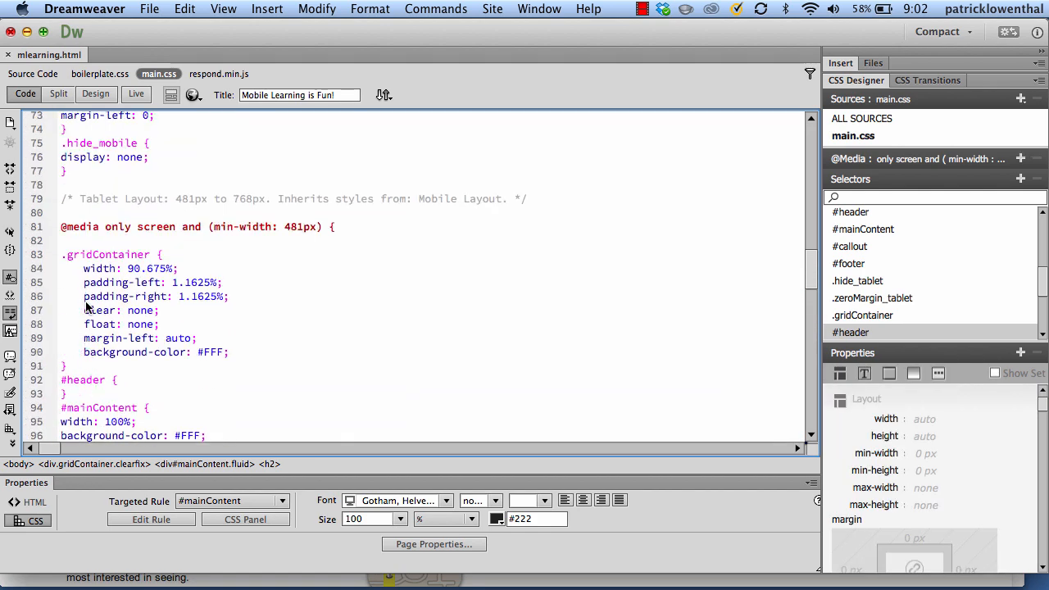
left_click(121, 379)
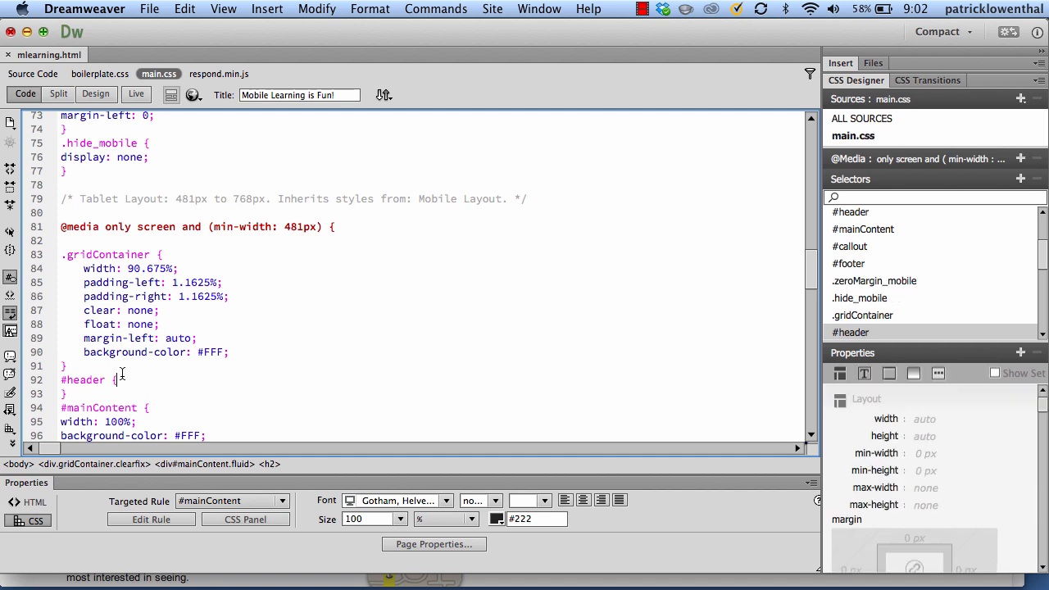
key("Return")
key("super+v")
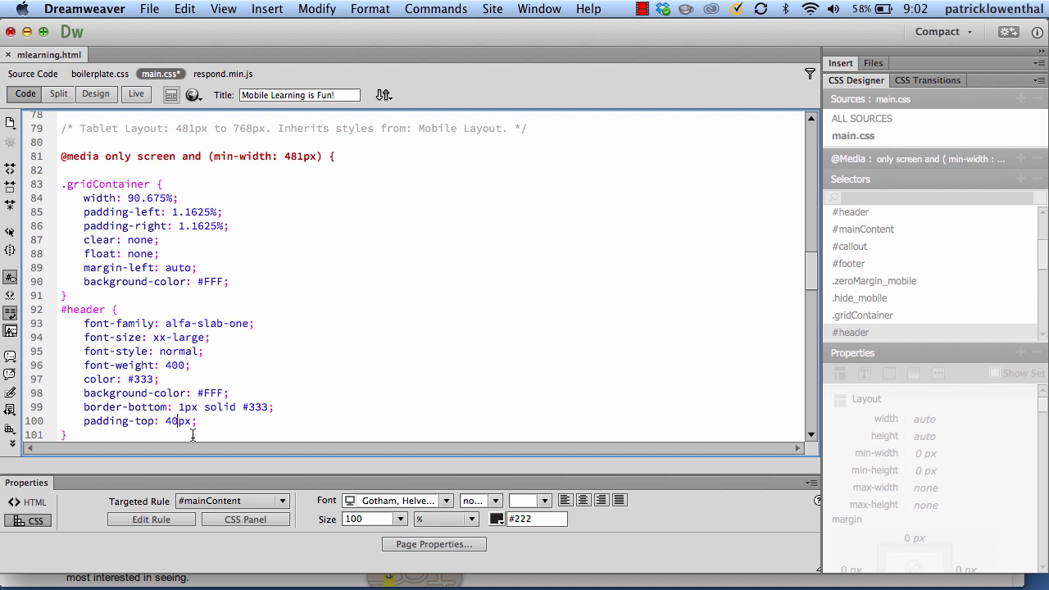
- Set the padding-top of the tablet #header rule to 20px
key("BackSpace")
key("BackSpace")
type("20")
- Paste the copied header declarations into the mobile layout's #header rule and set its padding-top to 5px
scroll(193, 435, "up", 10)
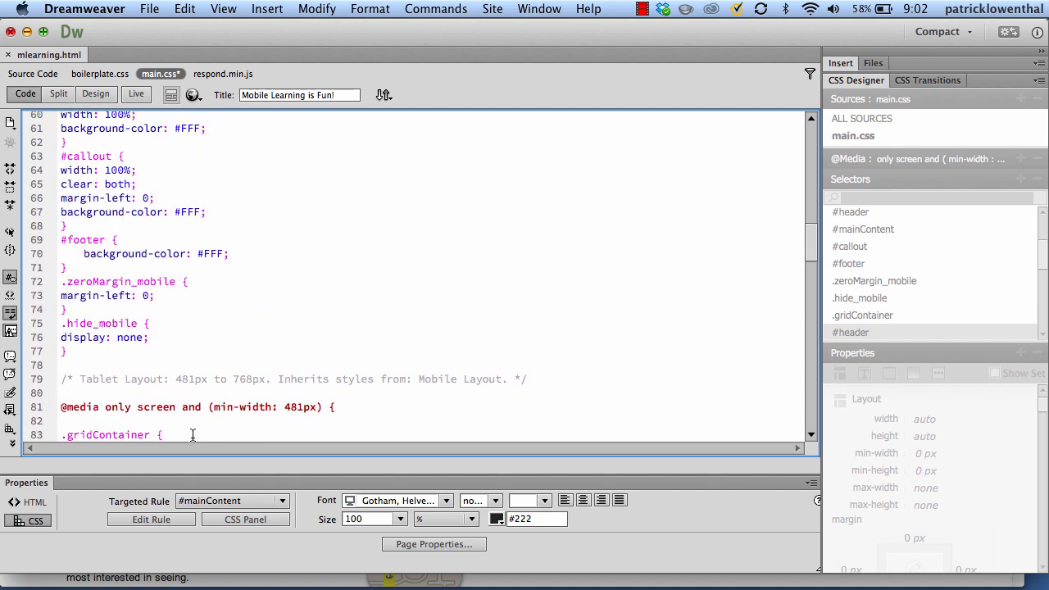
scroll(192, 435, "up", 11)
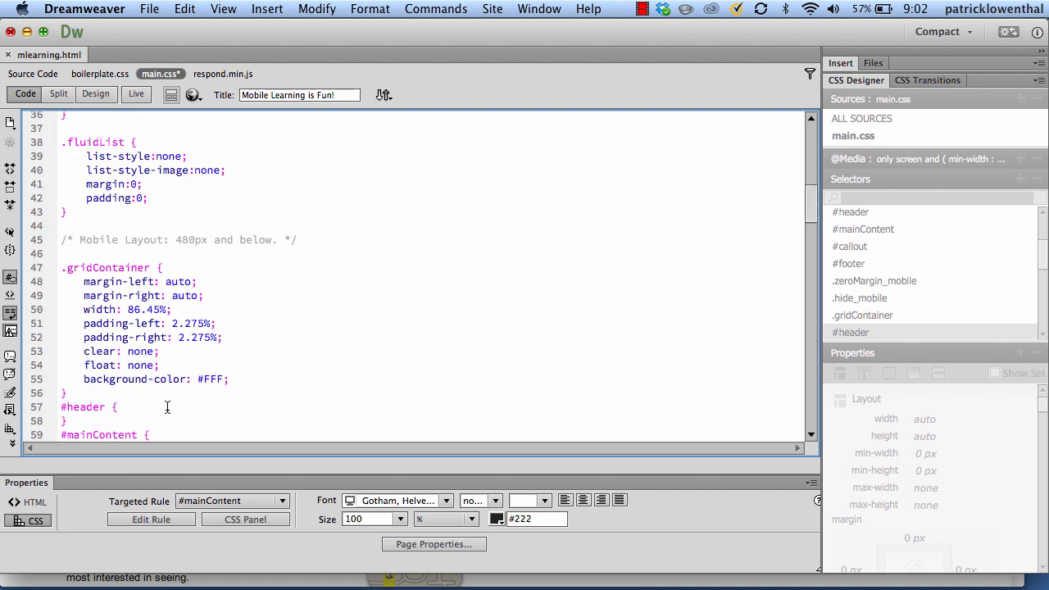
left_click(167, 407)
key("Return")
key("cmd+v")
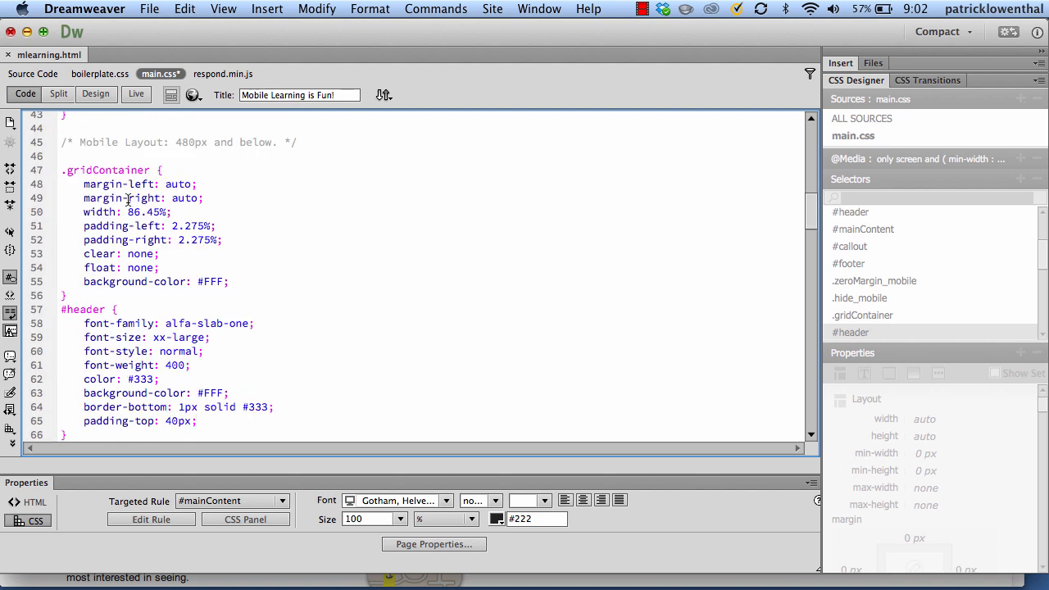
left_click(177, 421)
key("BackSpace")
key("BackSpace")
type("5")
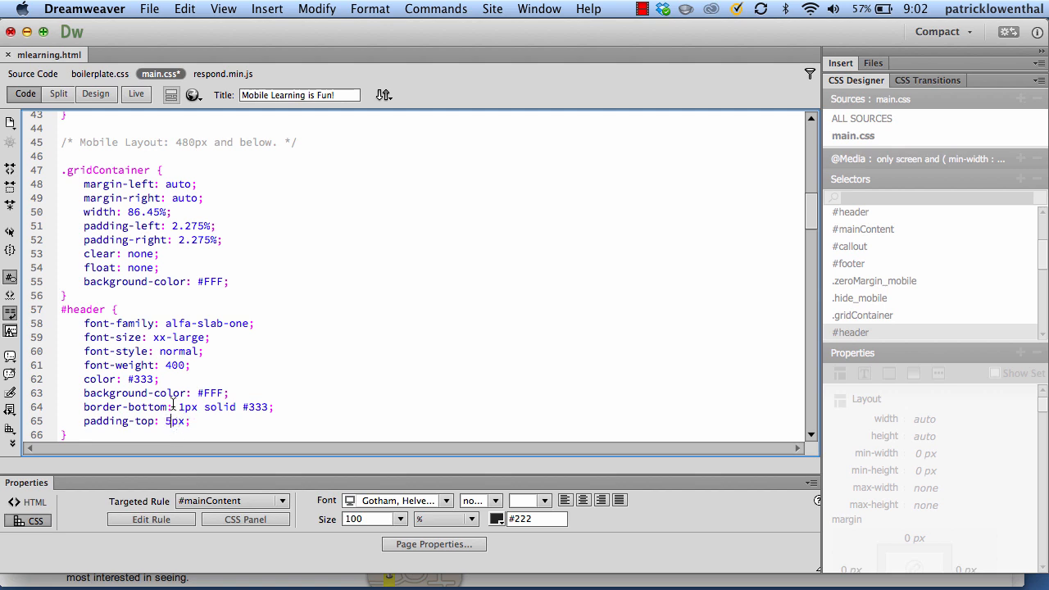
- Check the page design at tablet size and mobile size (480 x 800), including the "Heading One" heading
left_click(95, 94)
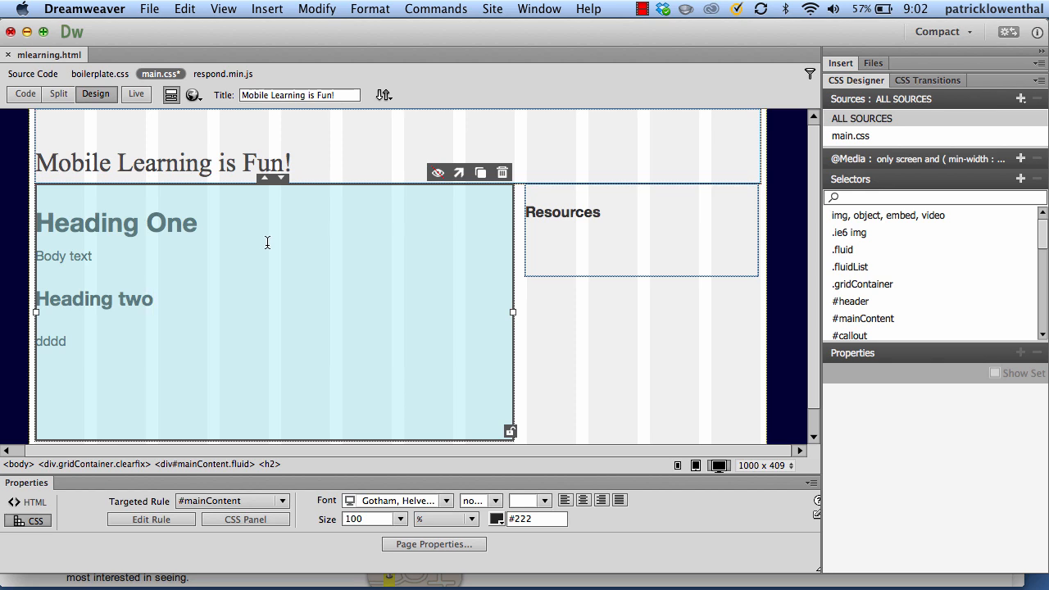
left_click(697, 469)
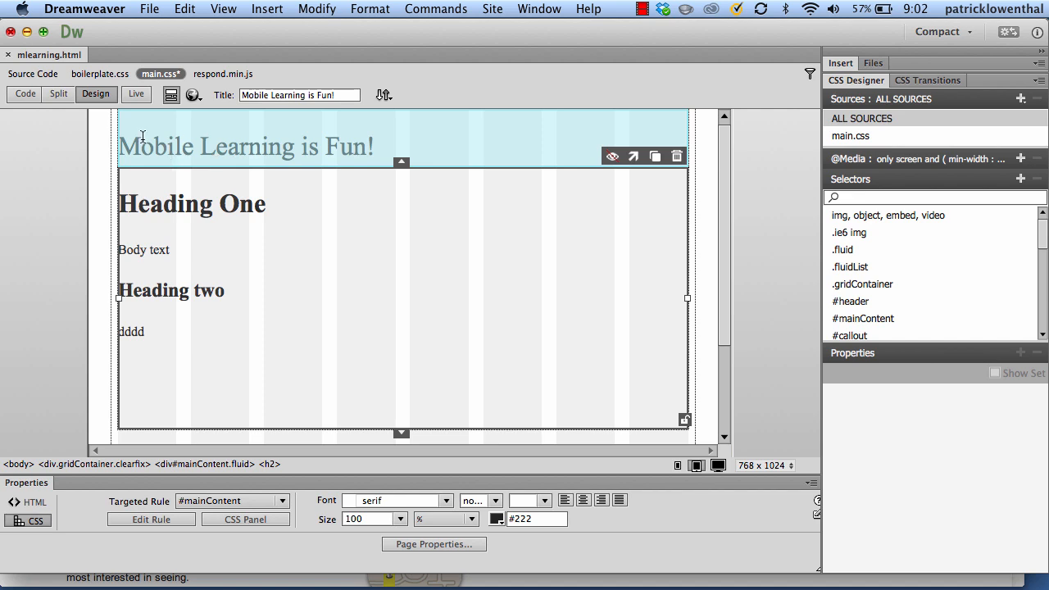
left_click(677, 466)
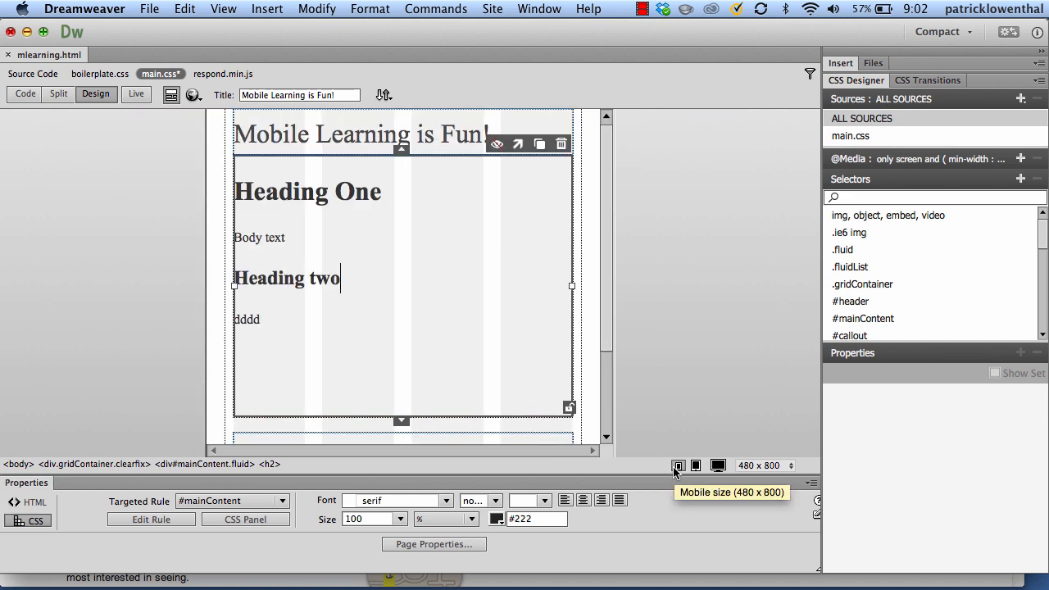
left_click(312, 193)
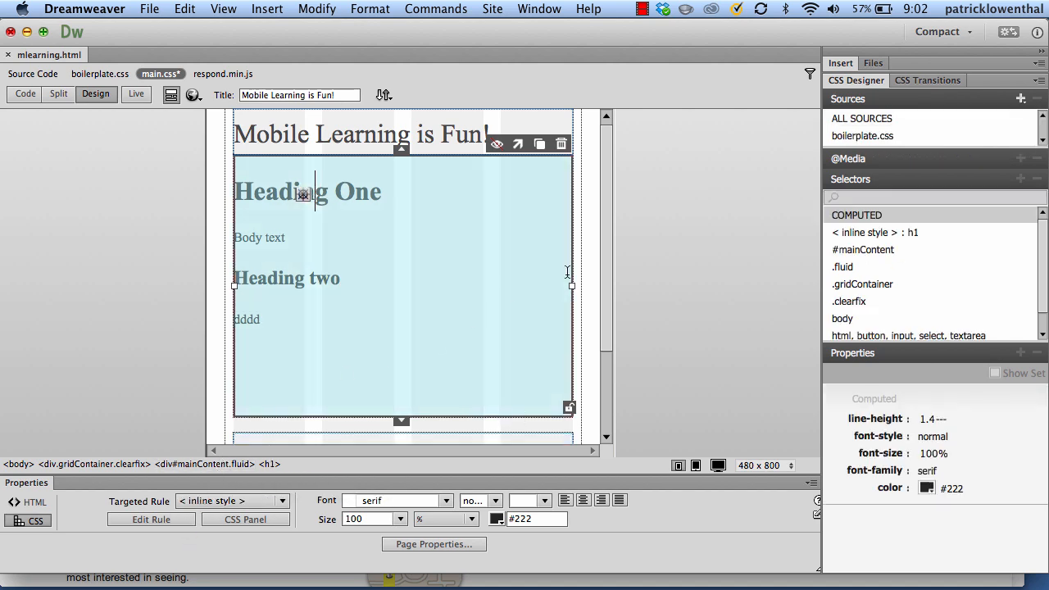
- Copy the desktop layout's .gridContainer.clearfix h1 and .gridContainer.clearfix p rules in the main.css code
left_click(30, 99)
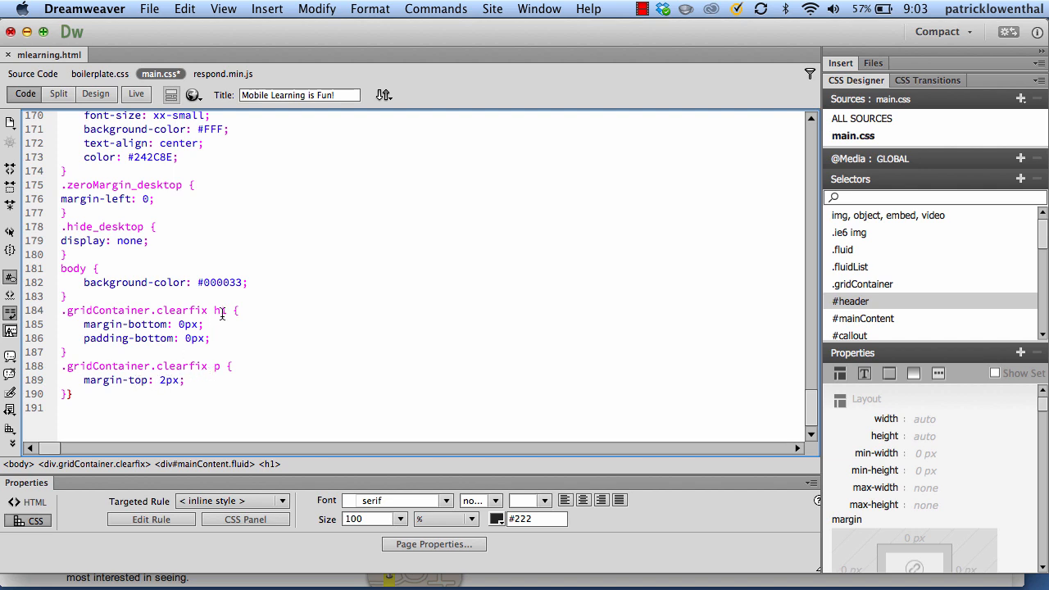
left_click(219, 338)
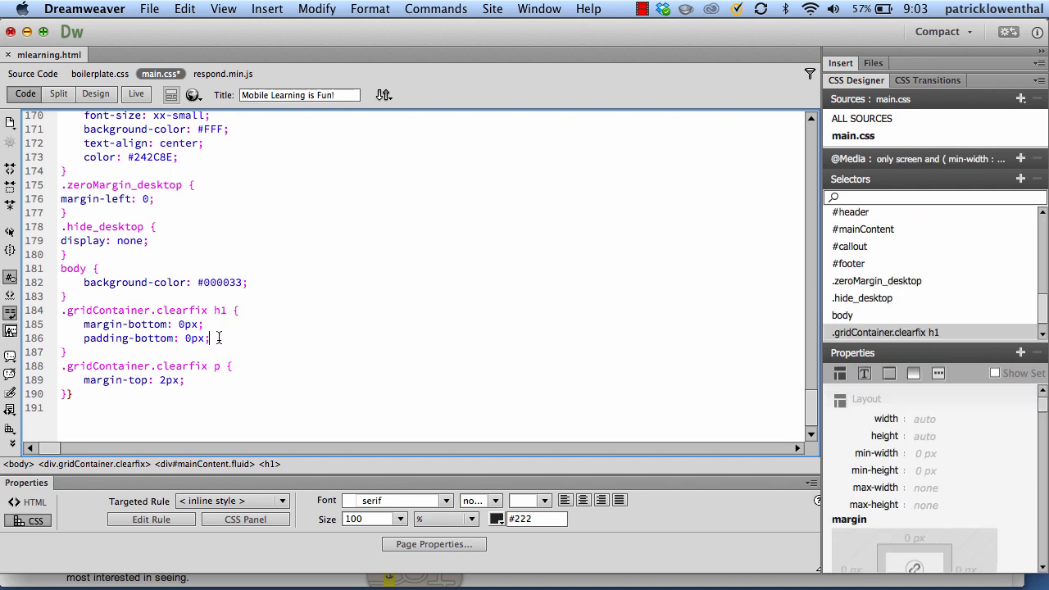
left_click_drag(219, 338, 152, 331)
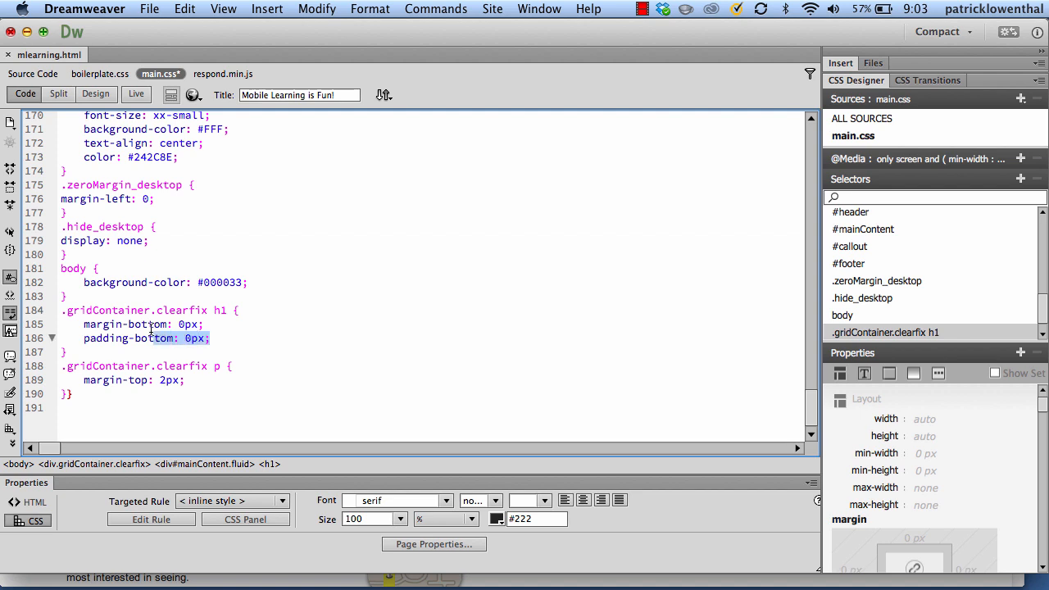
left_click_drag(69, 355, 61, 312)
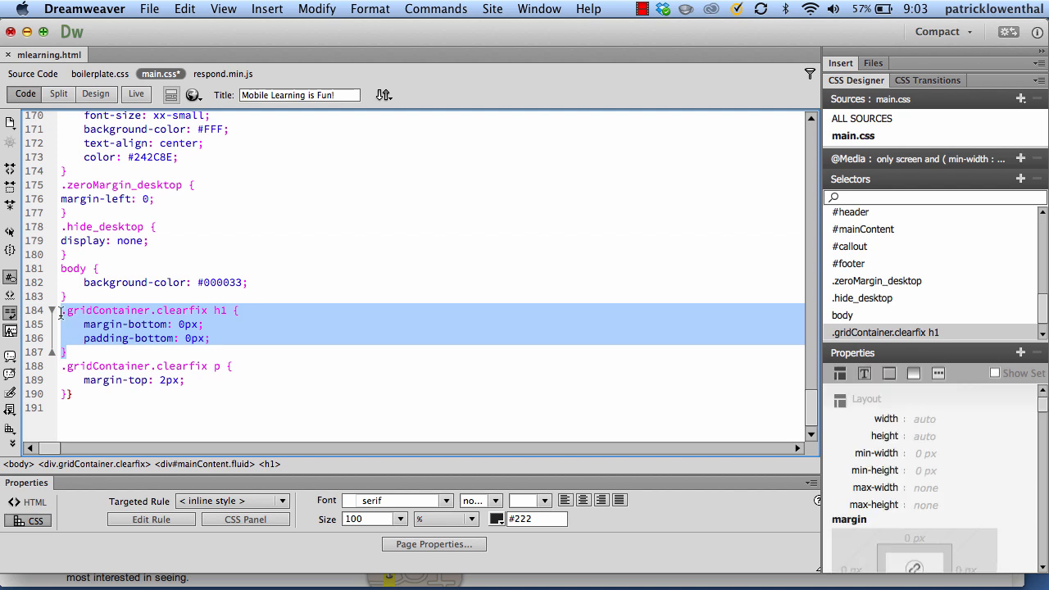
left_click(84, 397)
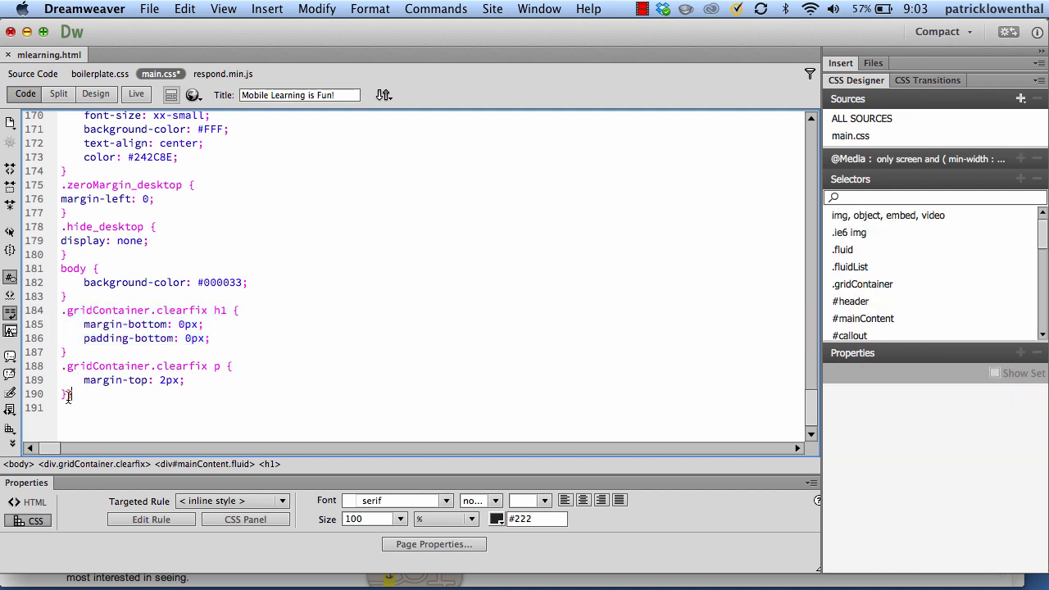
left_click_drag(72, 395, 54, 319)
key("super+c")
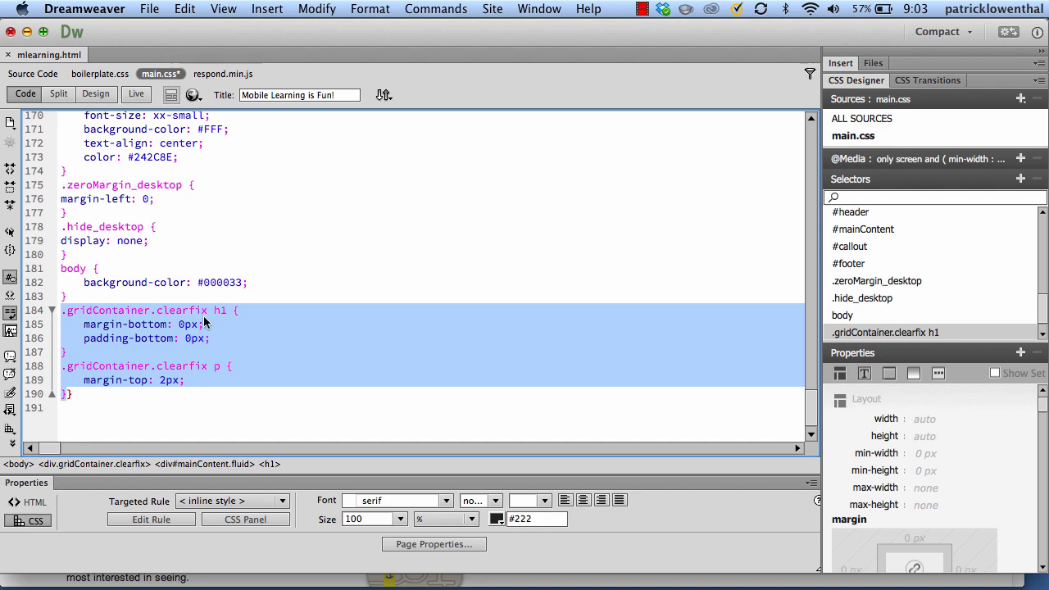
- Paste the copied h1 and p rules at the end of the tablet layout, below the .zeroMargin_tablet rule
scroll(204, 322, "up", 10)
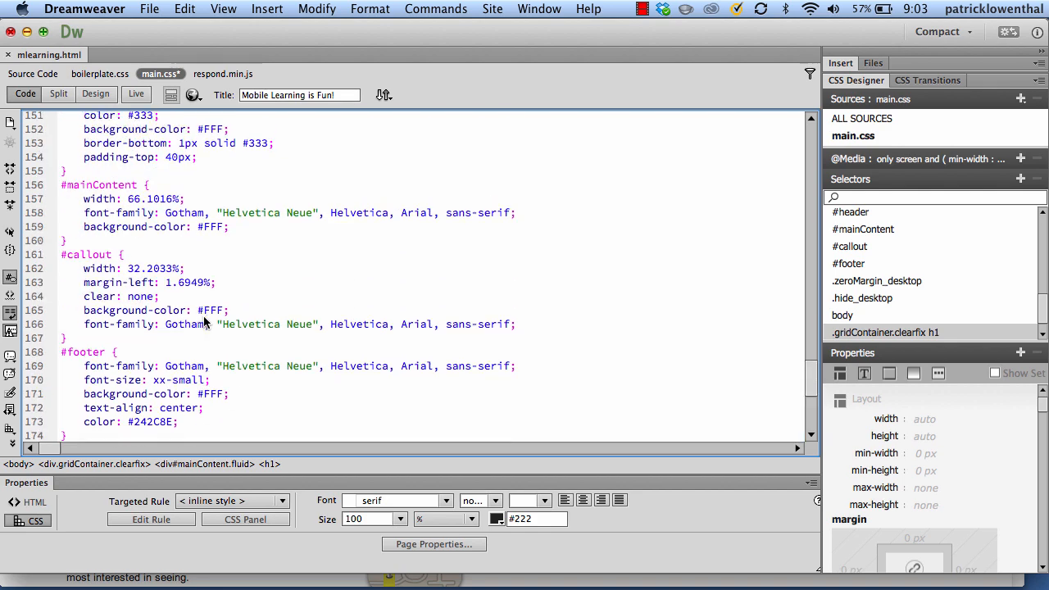
scroll(204, 322, "up", 6)
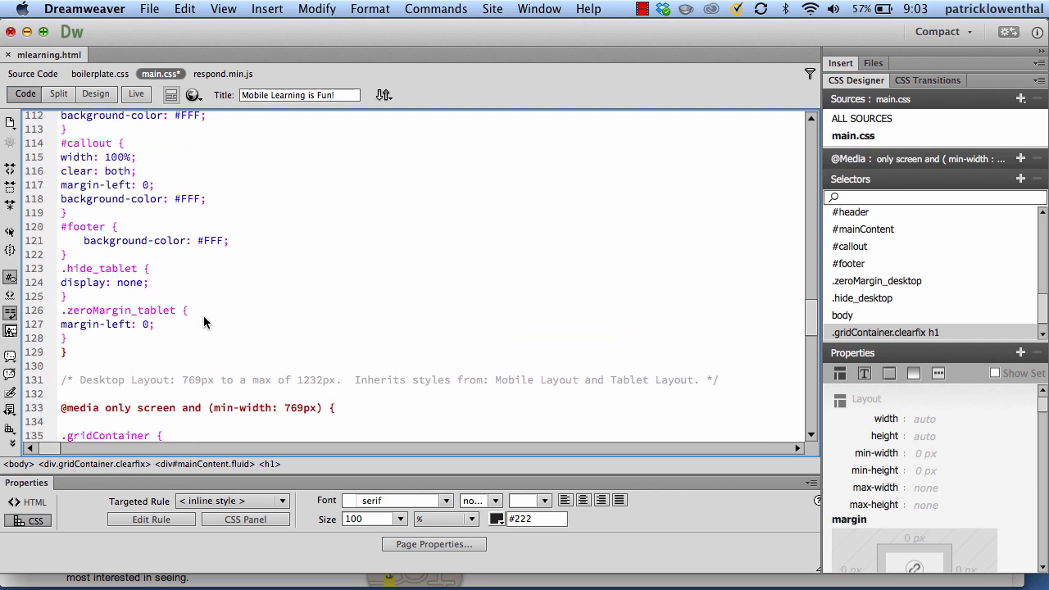
left_click(83, 337)
key("Return")
key("Return")
key("Return")
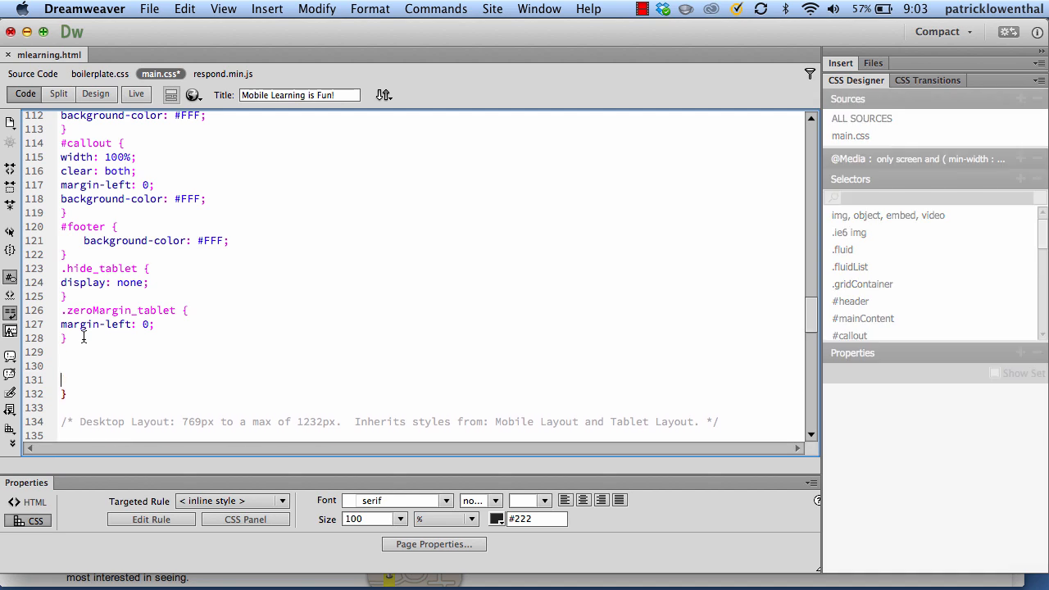
left_click(66, 366)
key("super+v")
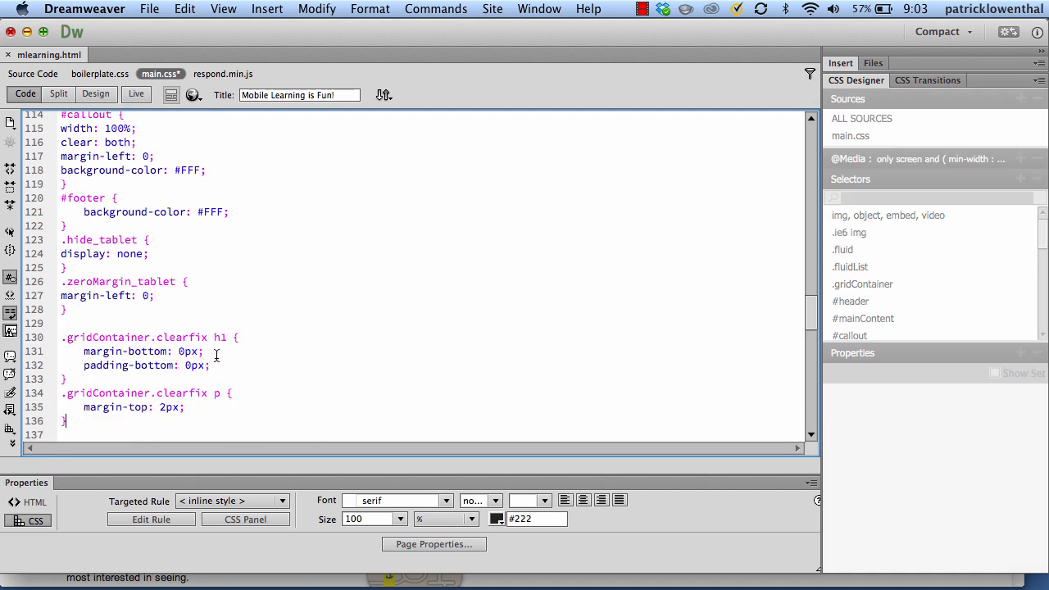
- Add a font-size property without a value below padding-bottom in the tablet .gridContainer.clearfix h1 rule
left_click(216, 366)
key("Return")
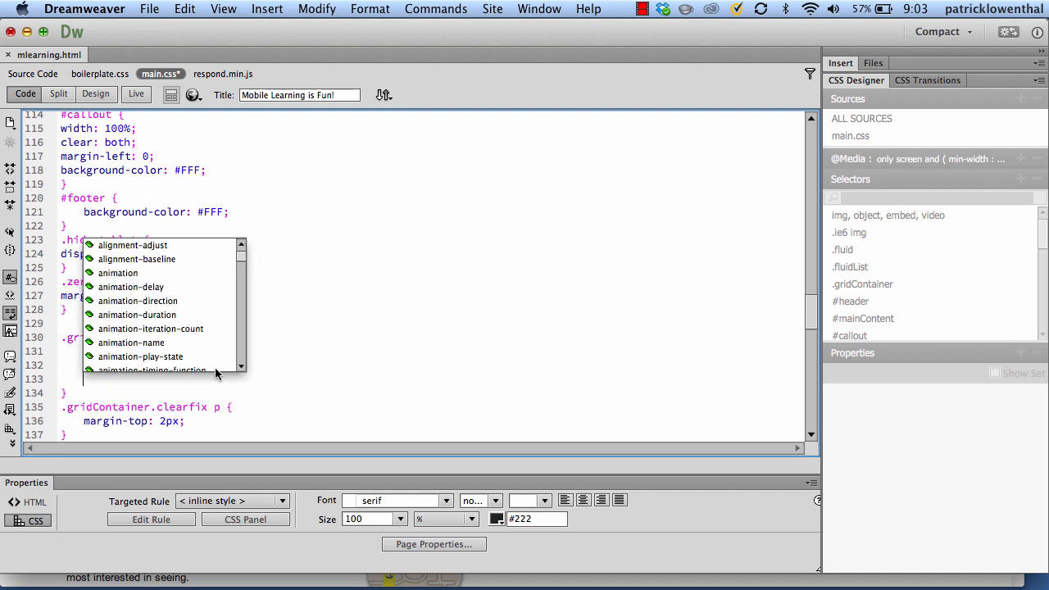
type("font")
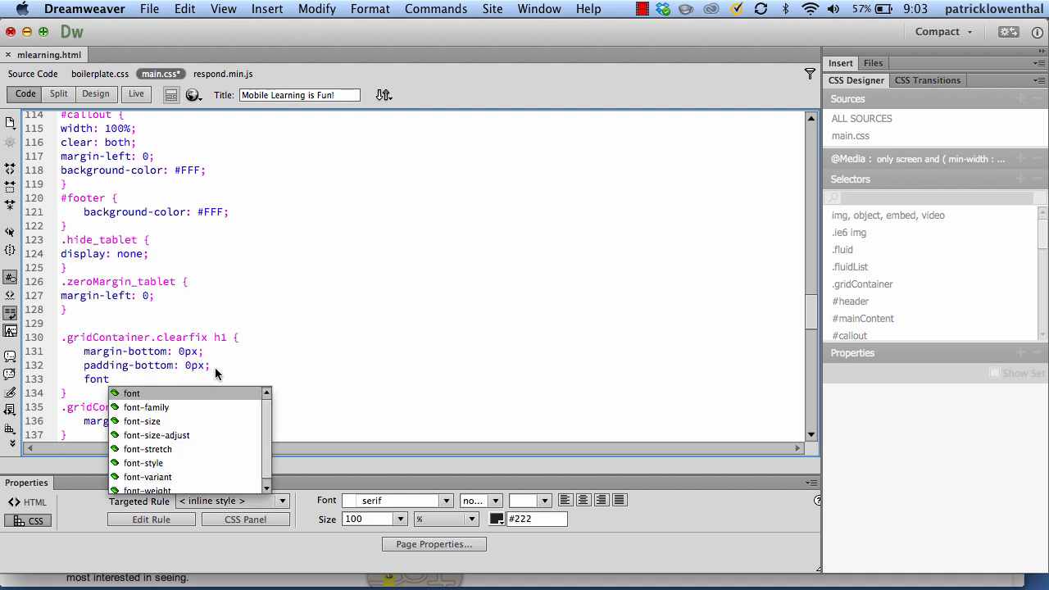
double_click(142, 421)
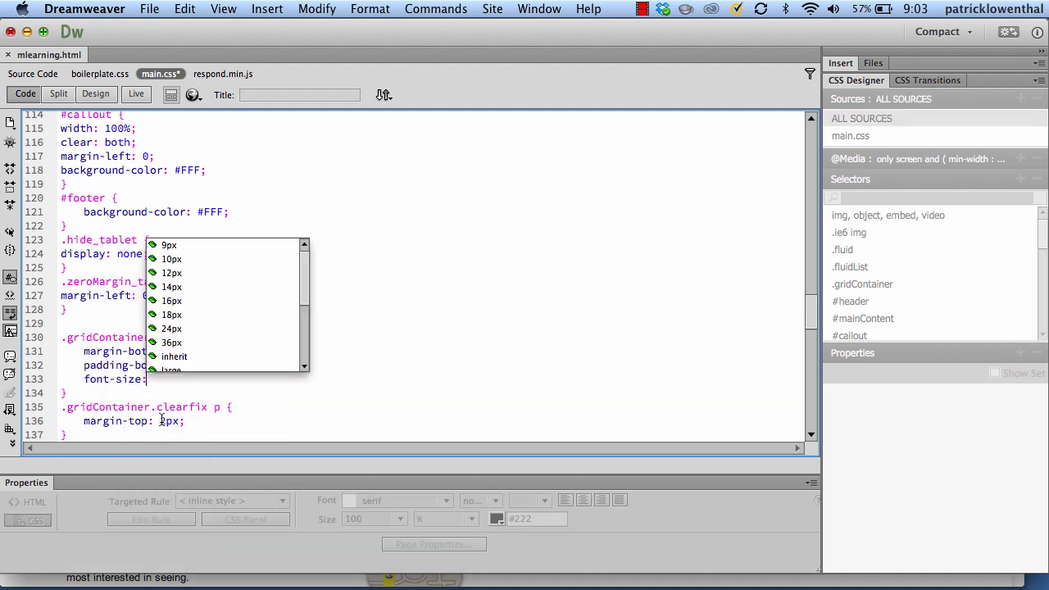
scroll(196, 325, "down", 6)
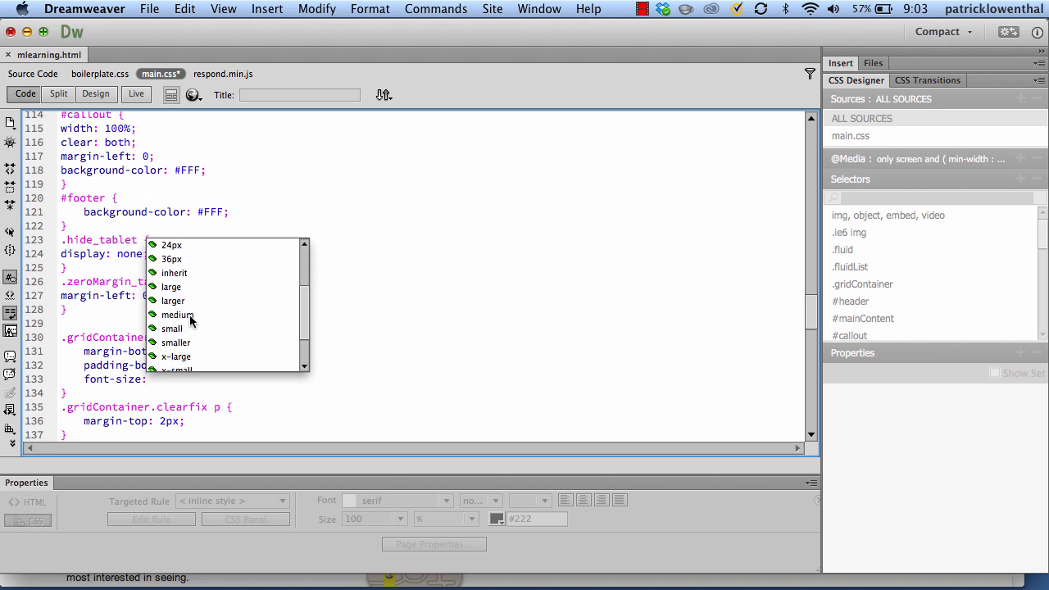
scroll(191, 321, "down", 2)
scroll(190, 321, "up", 3)
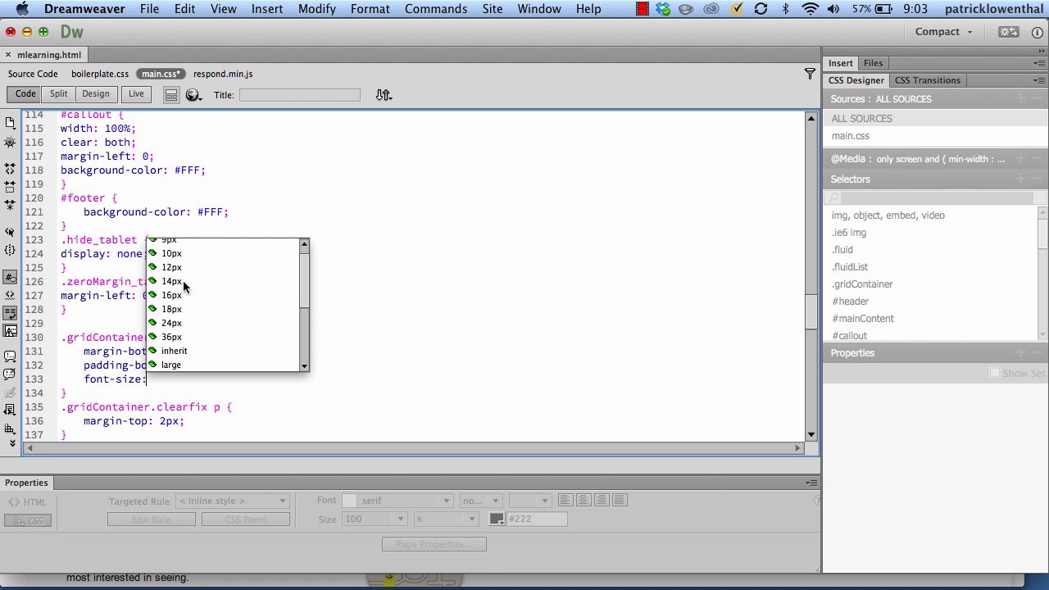
left_click(152, 379)
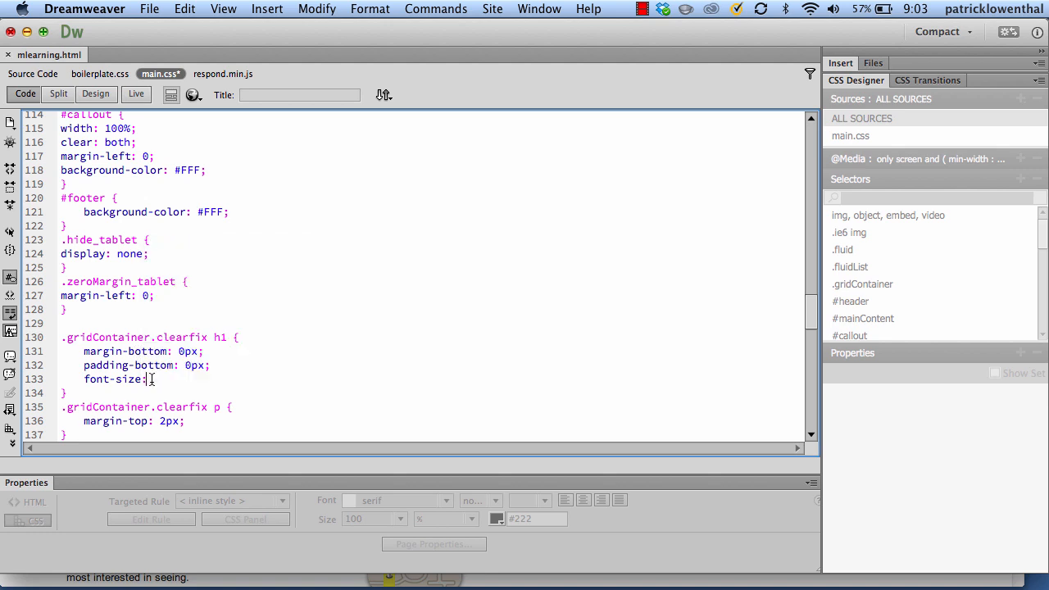
type("1.0")
key("BackSpace")
type(".0")
key("BackSpace")
key("BackSpace")
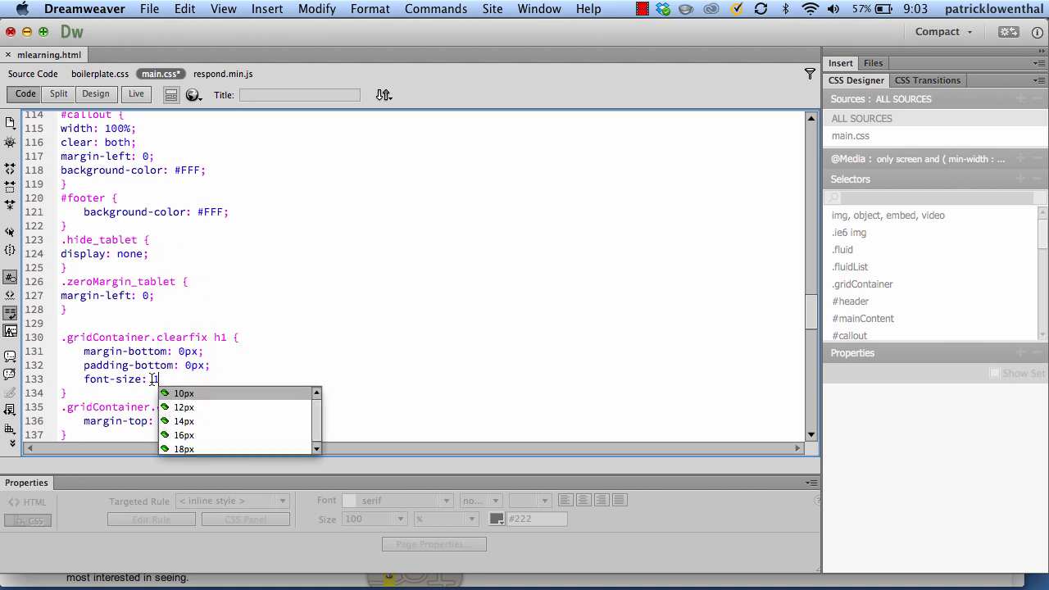
type("em;")
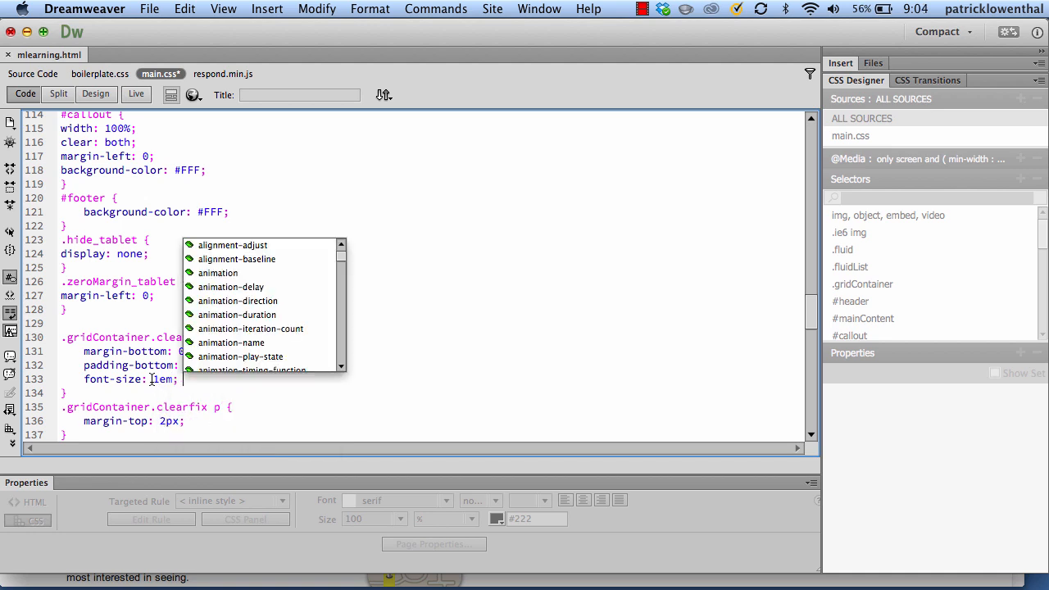
key("Escape")
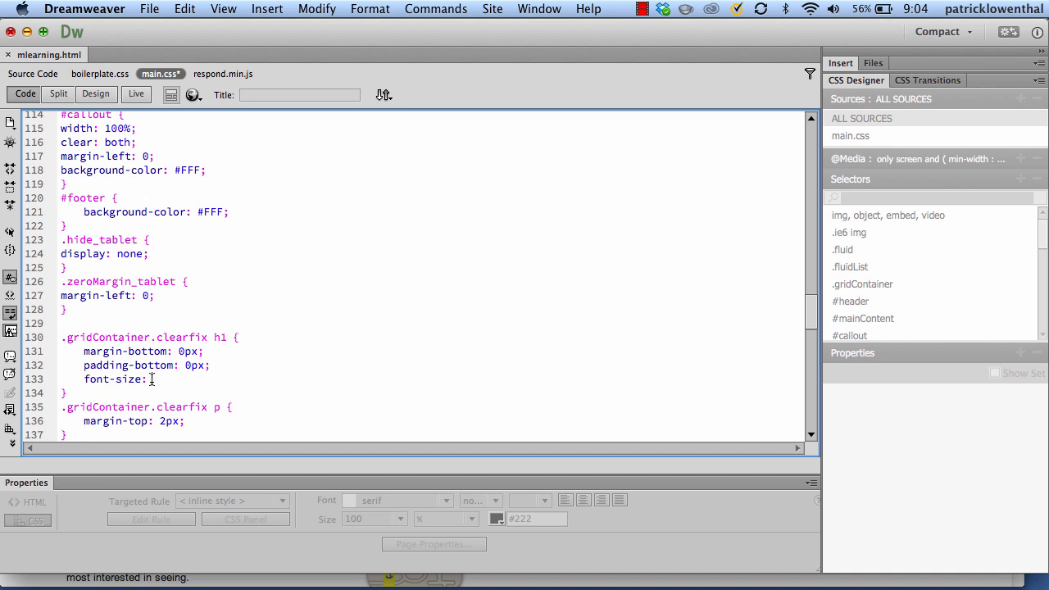
- Set the font-size of the tablet .gridContainer.clearfix h1 rule to medium
type("medium;")
scroll(151, 380, "down", 10)
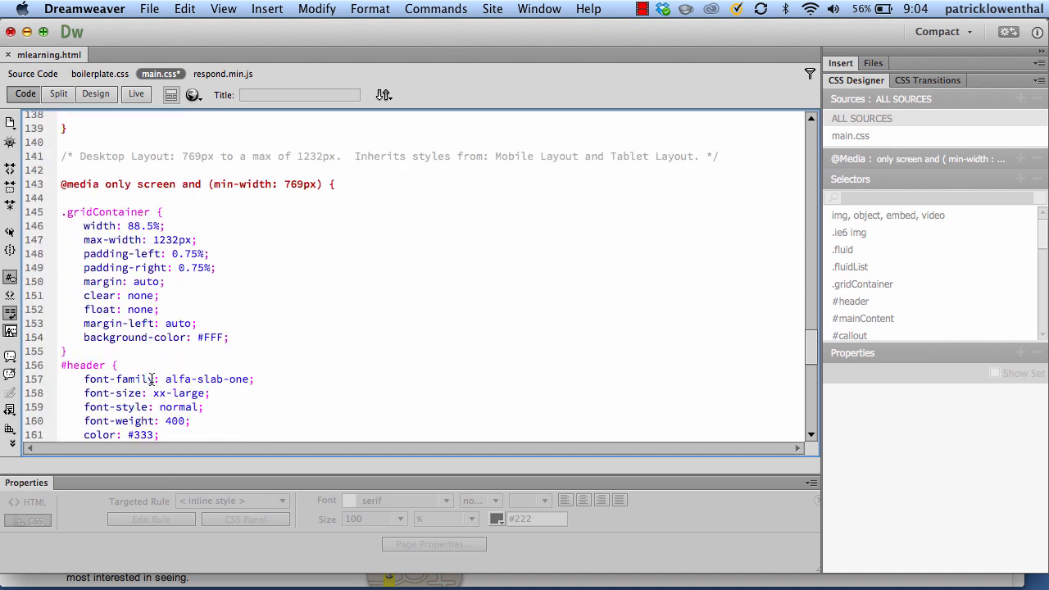
scroll(151, 380, "up", 10)
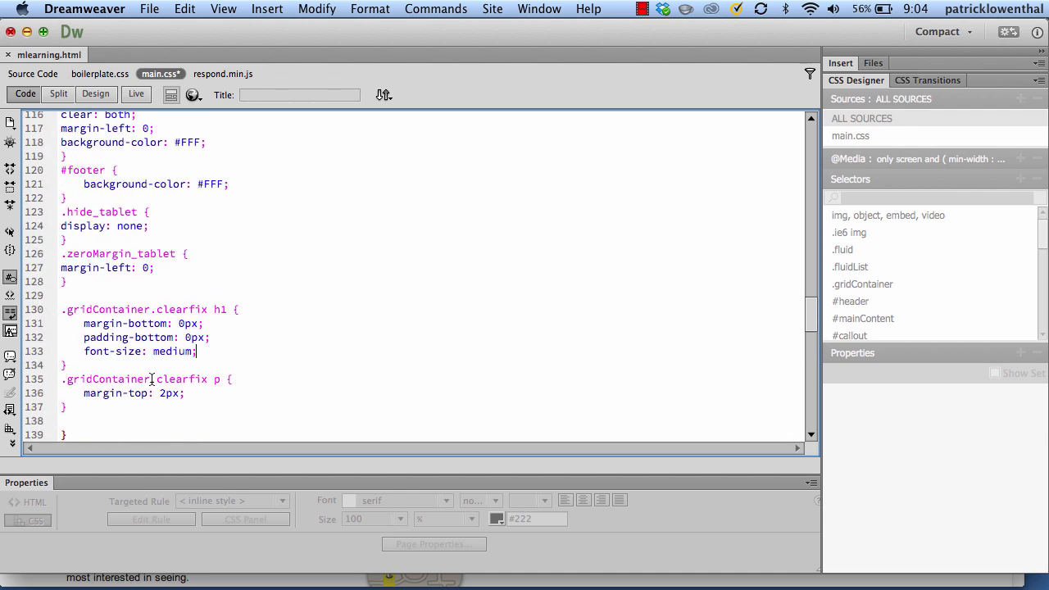
left_click_drag(204, 362, 82, 351)
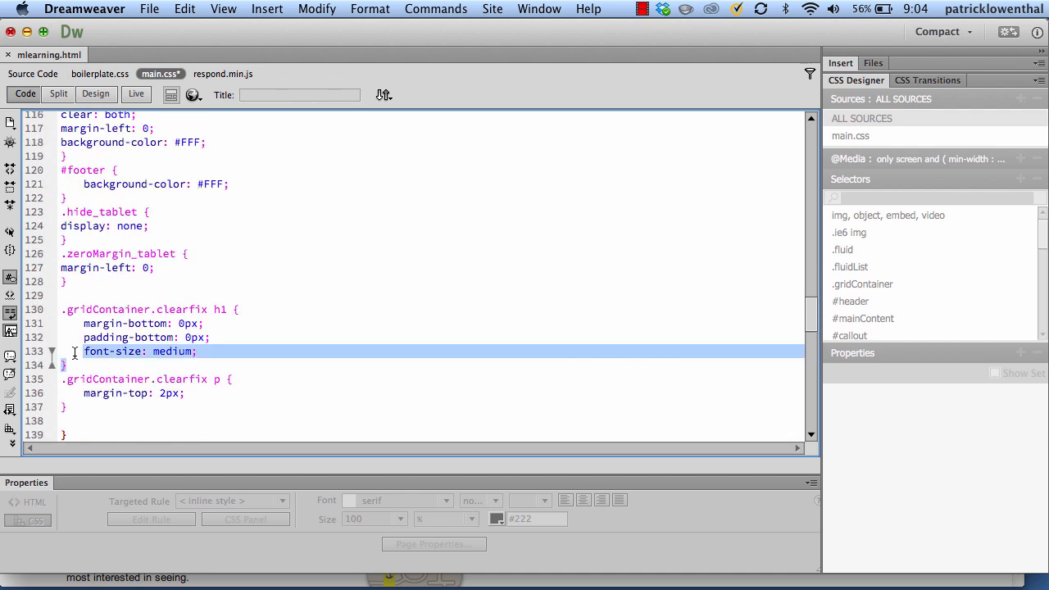
left_click(82, 351)
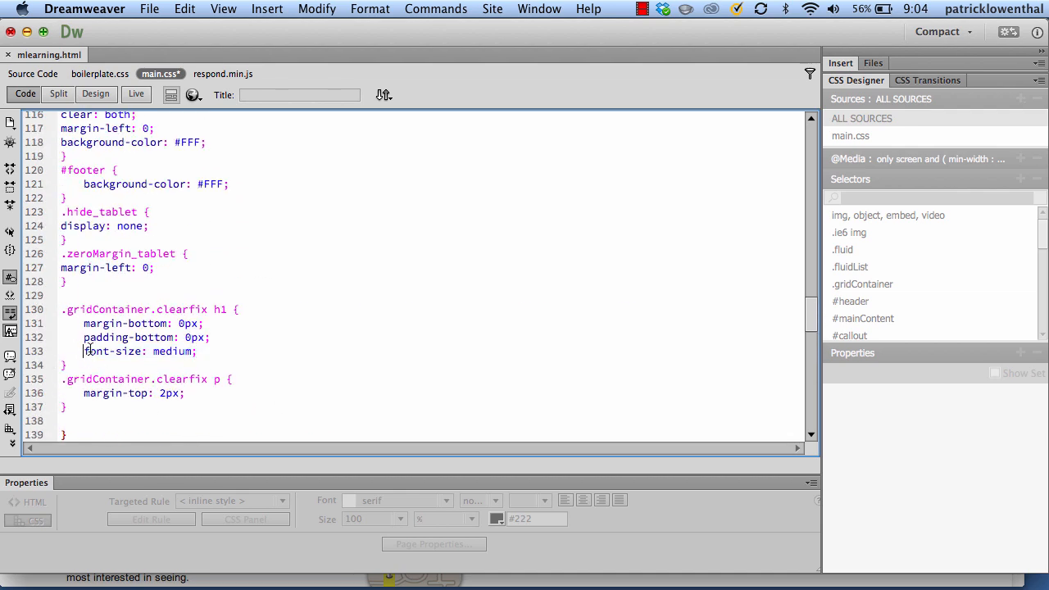
left_click_drag(84, 351, 198, 353)
key("super+c")
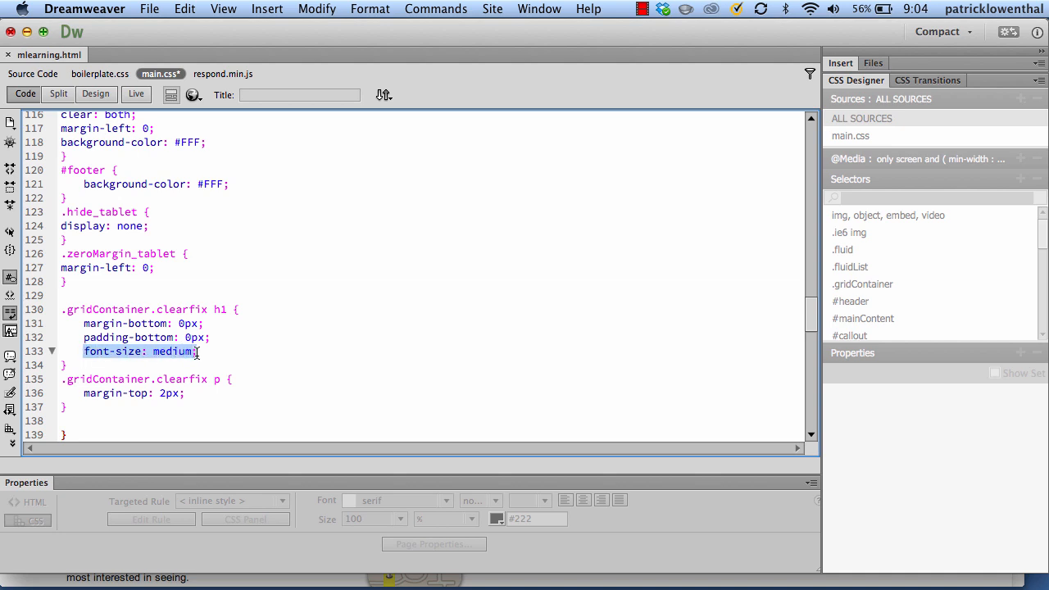
left_click(200, 393)
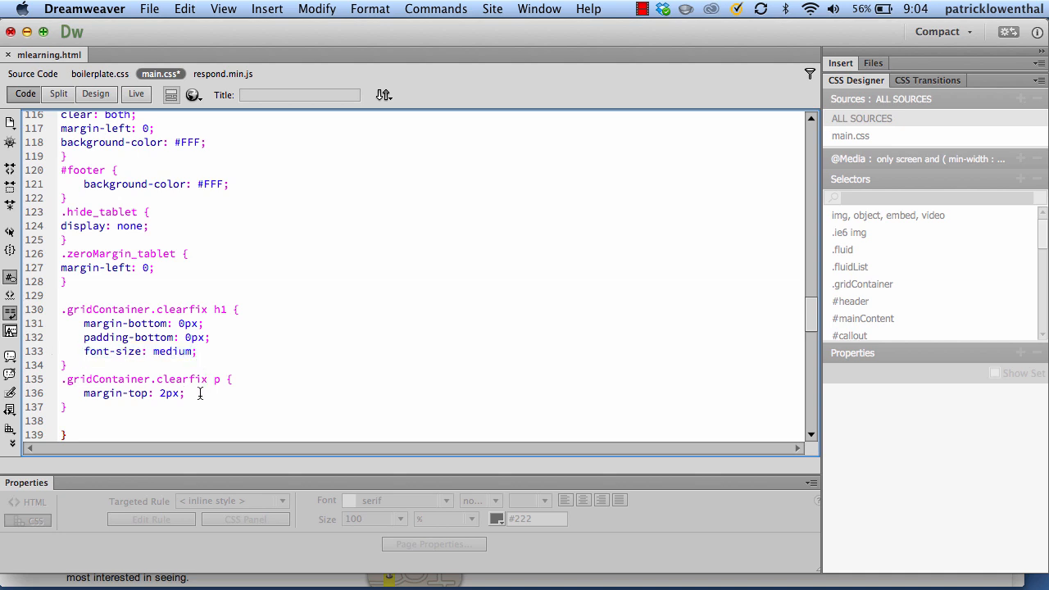
key("Return")
key("super+v")
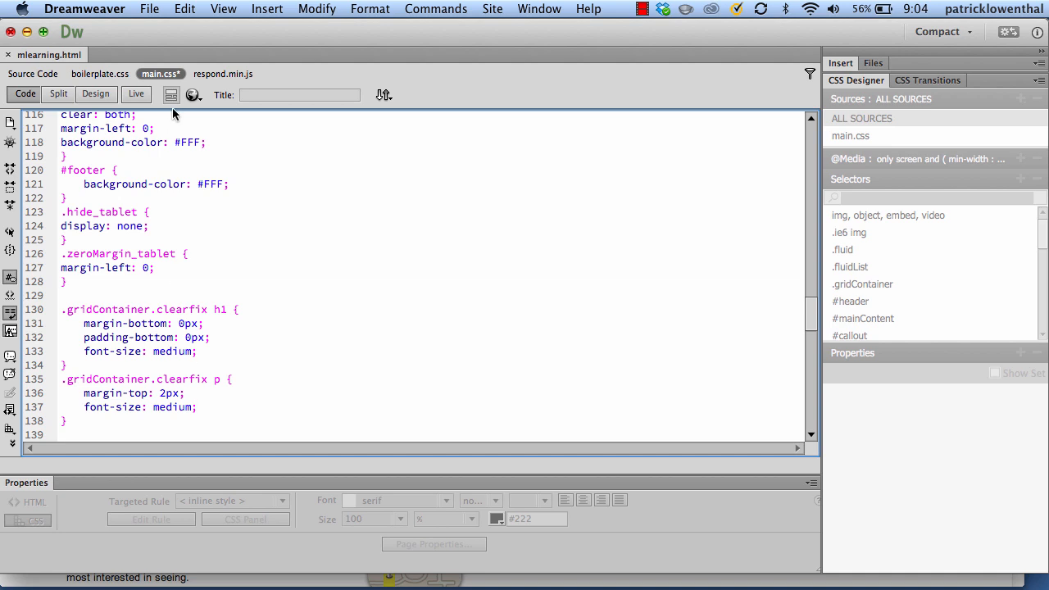
left_click_drag(198, 407, 74, 397)
key("BackSpace")
scroll(73, 400, "up", 1)
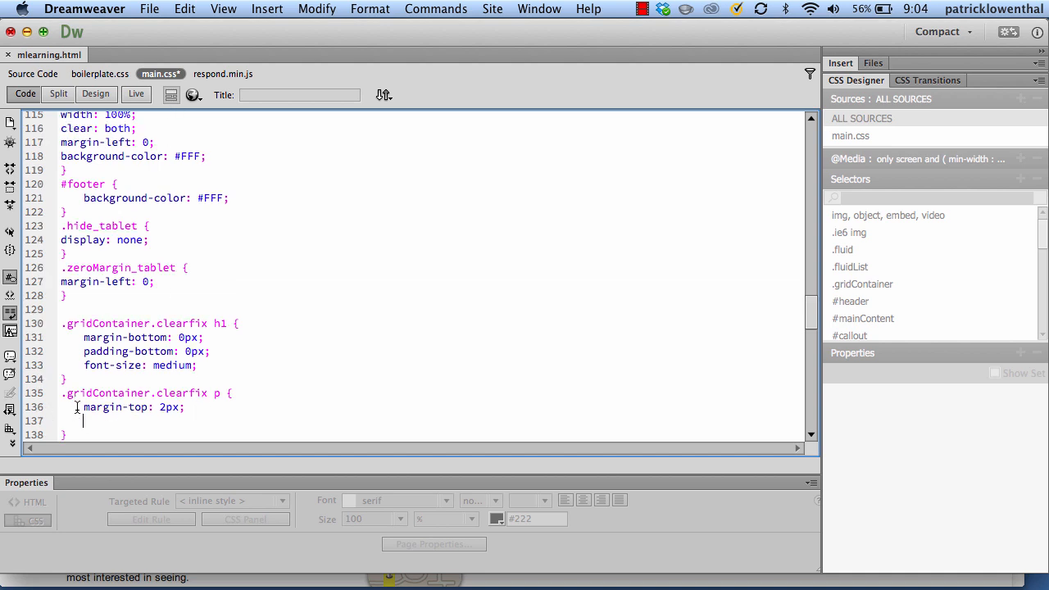
- Copy the tablet .gridContainer.clearfix h1 and p rules to the end of the mobile layout, below the .hide_mobile rule
scroll(77, 407, "down", 1)
left_click_drag(68, 420, 60, 314)
key("super+c")
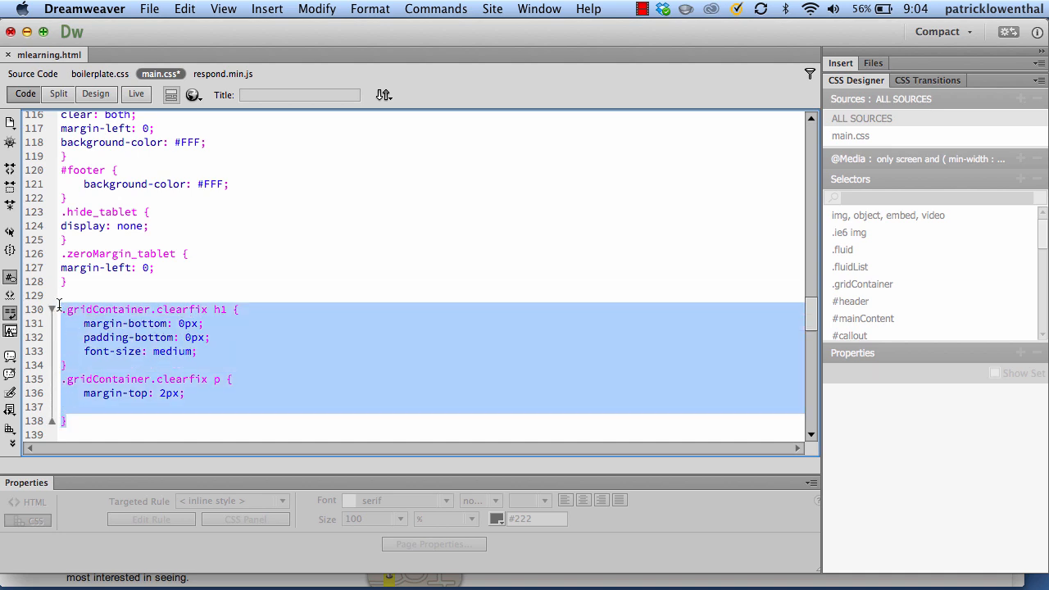
scroll(59, 305, "up", 13)
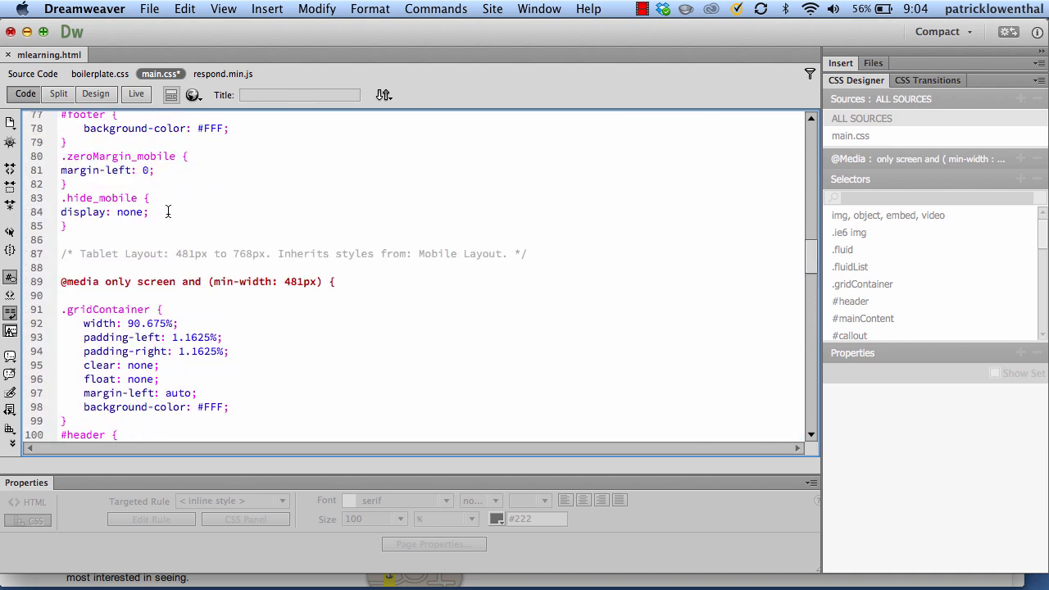
scroll(162, 214, "up", 7)
scroll(159, 224, "down", 4)
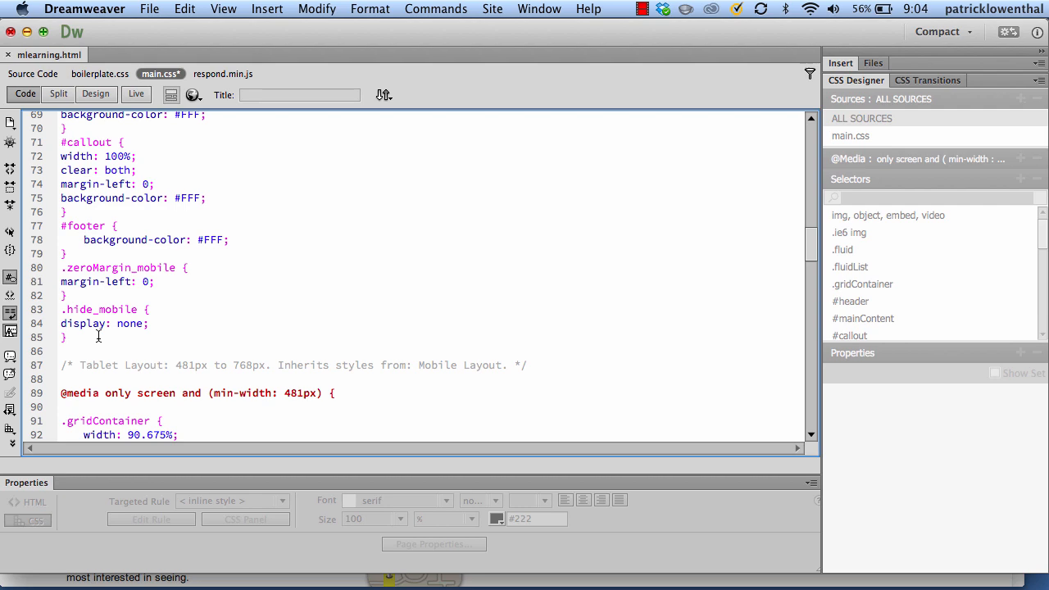
scroll(98, 336, "up", 5)
scroll(98, 336, "up", 5)
scroll(99, 336, "down", 10)
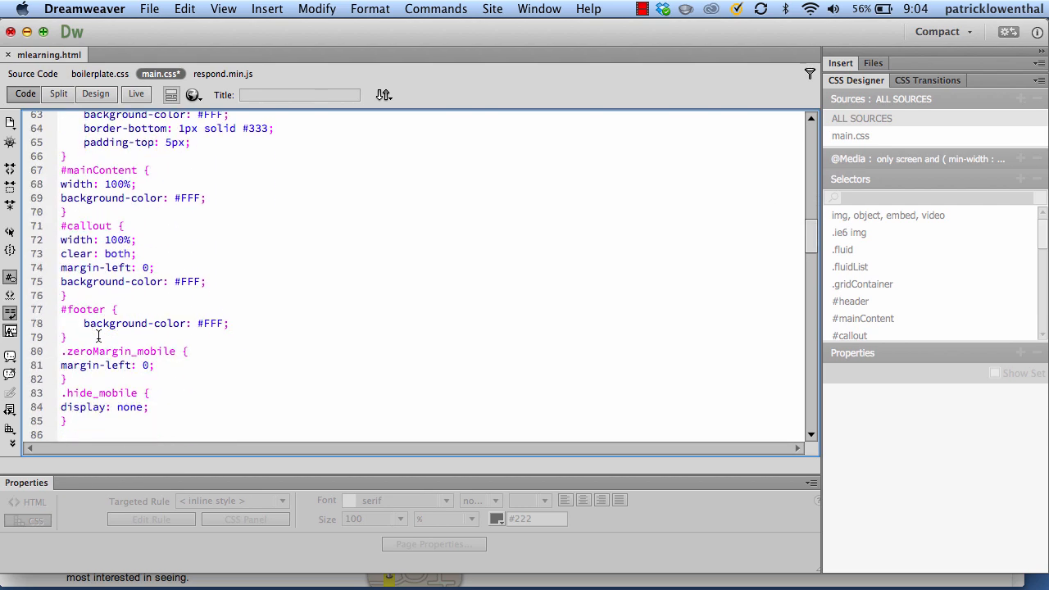
key("super+v")
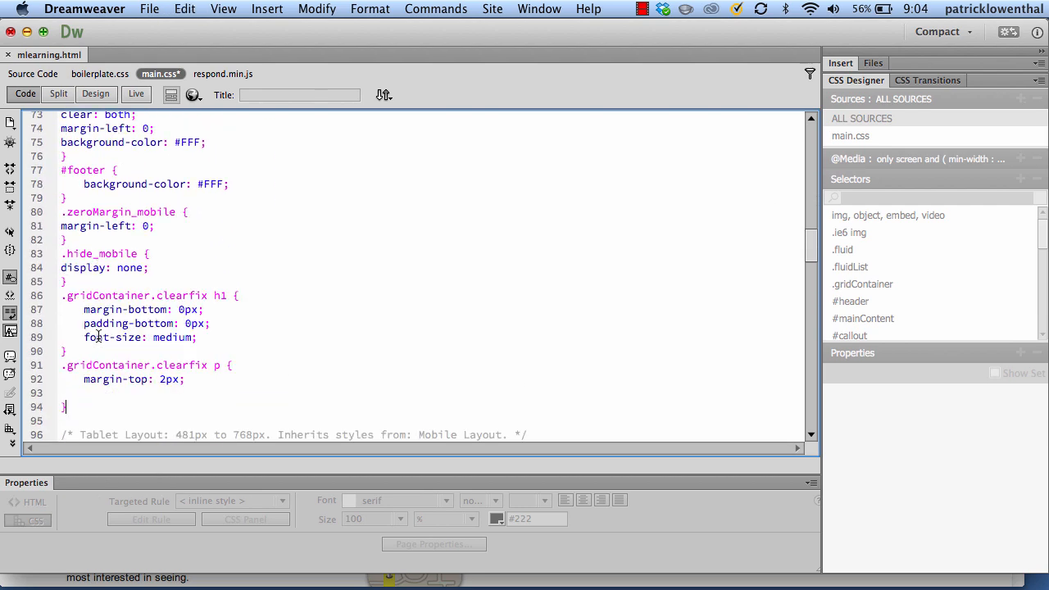
- Show the page in Design view and save all open files
left_click(99, 94)
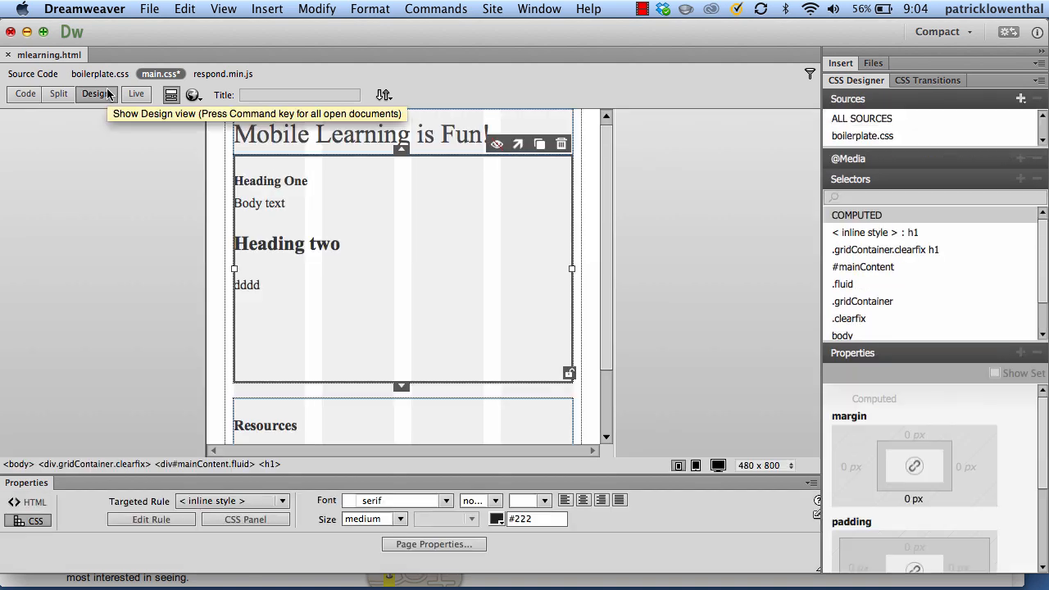
left_click(151, 9)
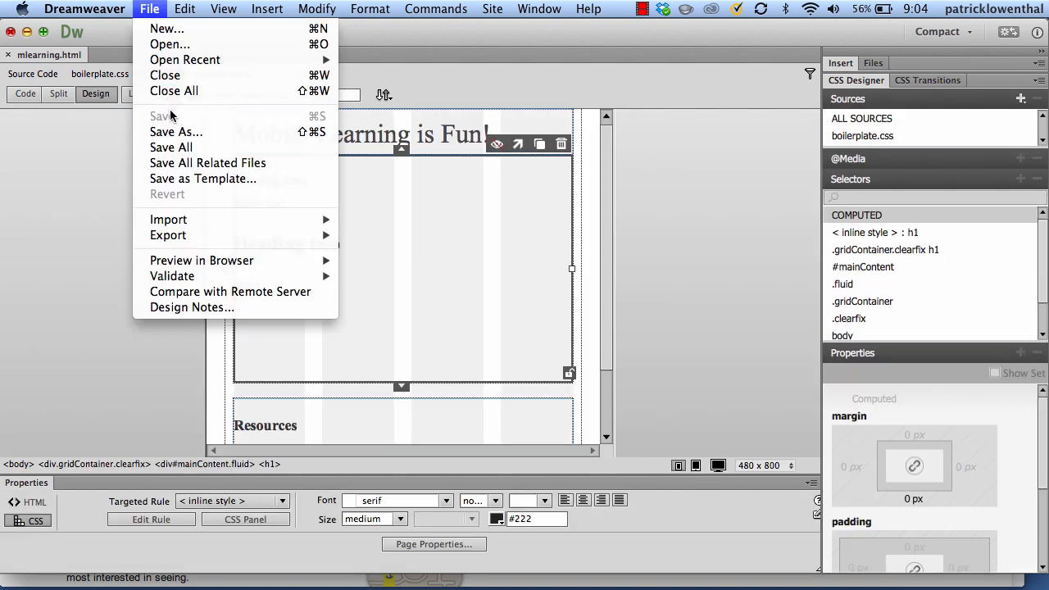
left_click(180, 146)
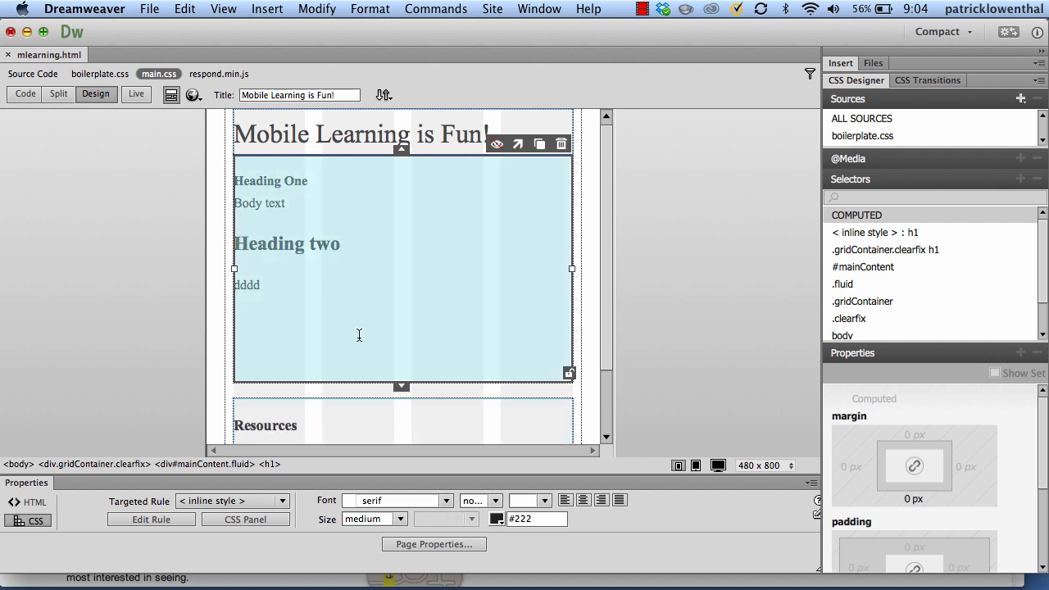
- Preview the page in Safari, narrow and widen the window to compare the title and heading sizes across layouts, and close the preview
left_click(193, 96)
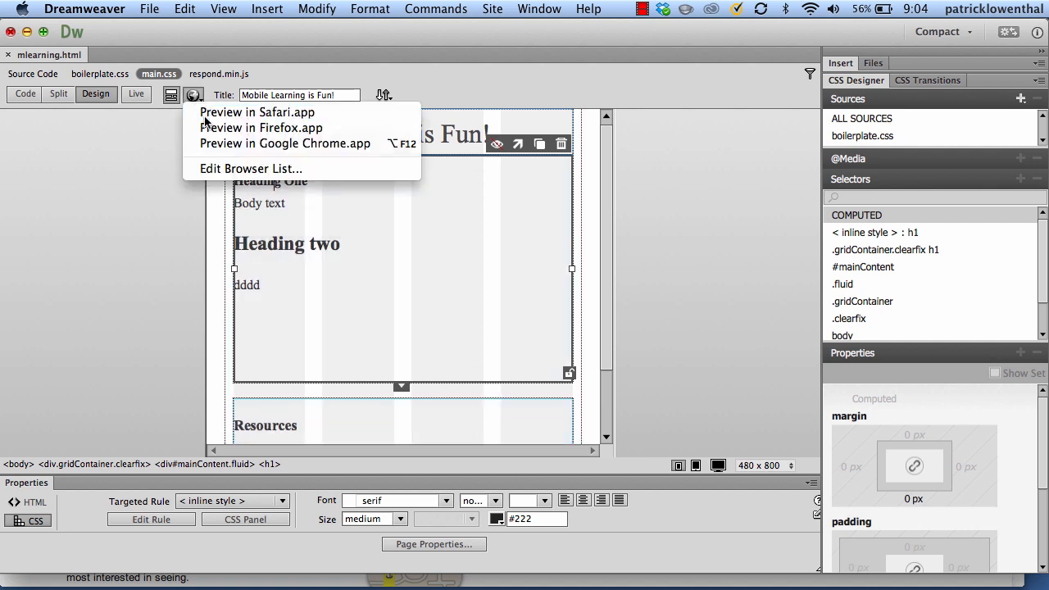
left_click(204, 112)
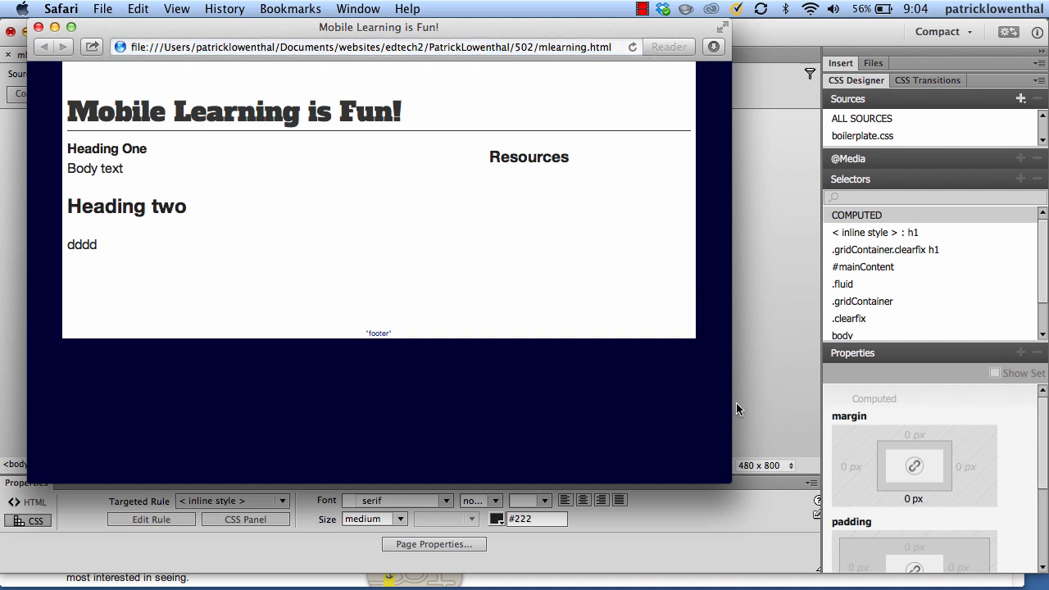
left_click_drag(731, 393, 359, 347)
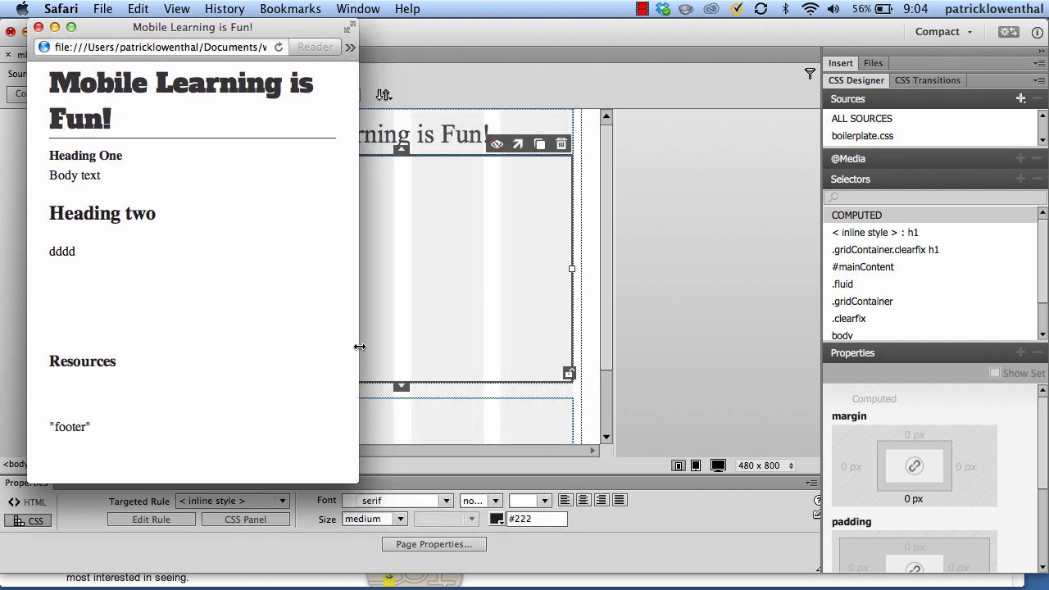
triple_click(80, 82)
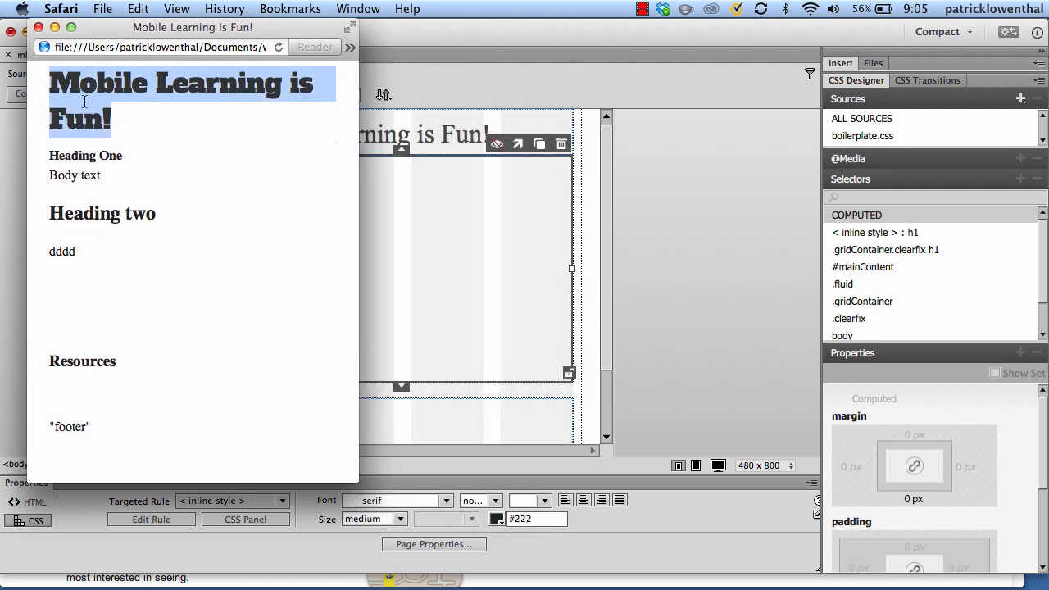
left_click(117, 120)
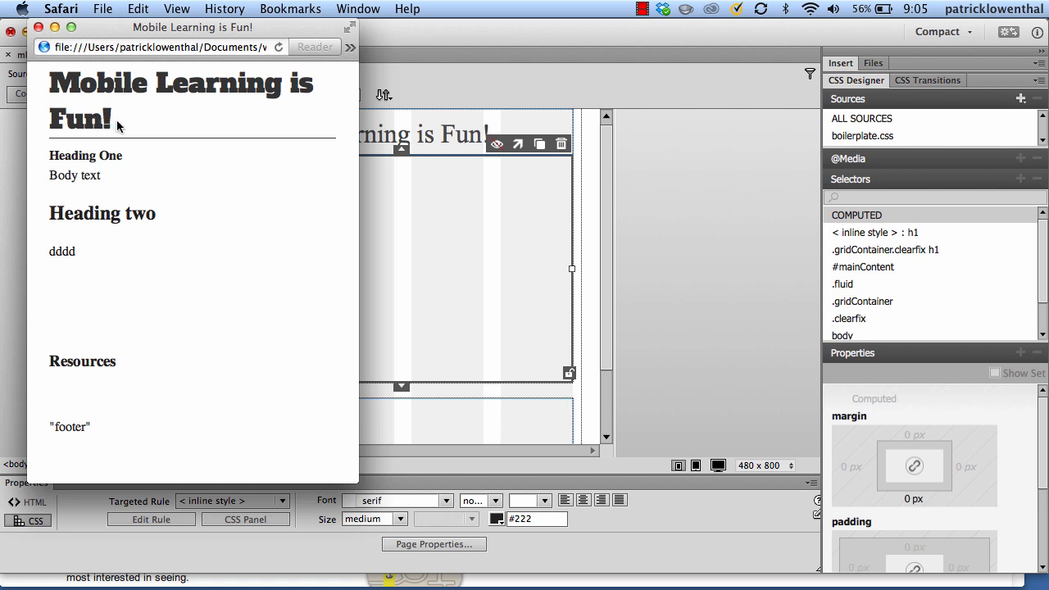
left_click_drag(124, 122, 44, 82)
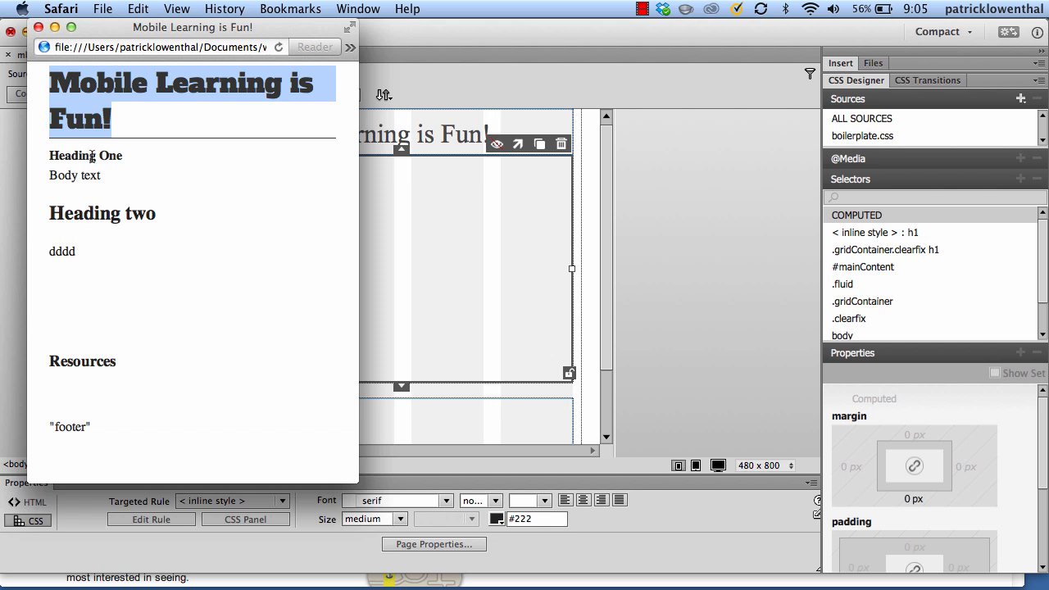
left_click_drag(90, 156, 106, 156)
left_click_drag(94, 213, 121, 211)
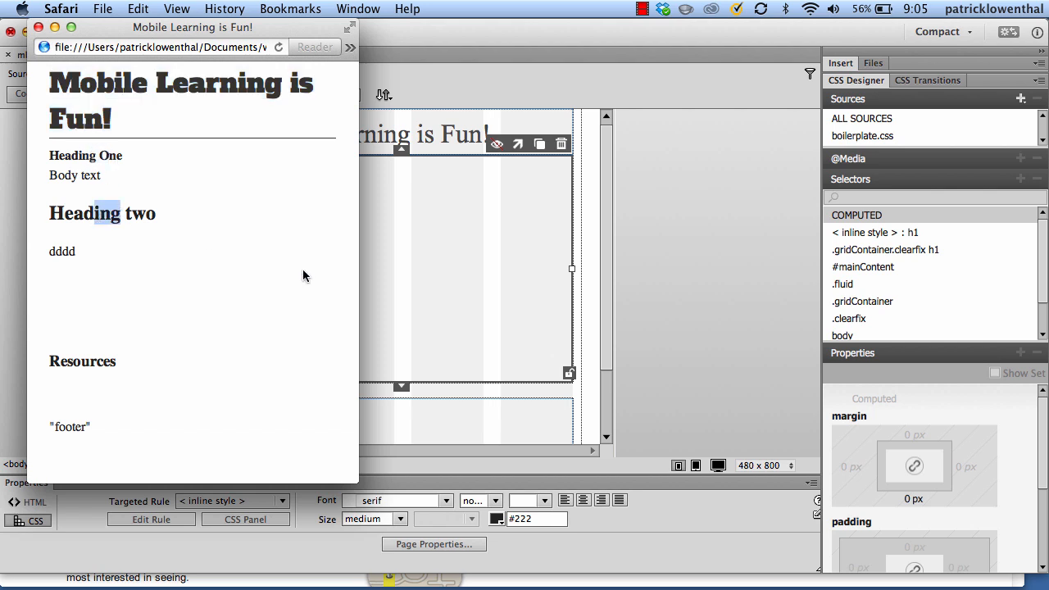
left_click_drag(353, 270, 478, 255)
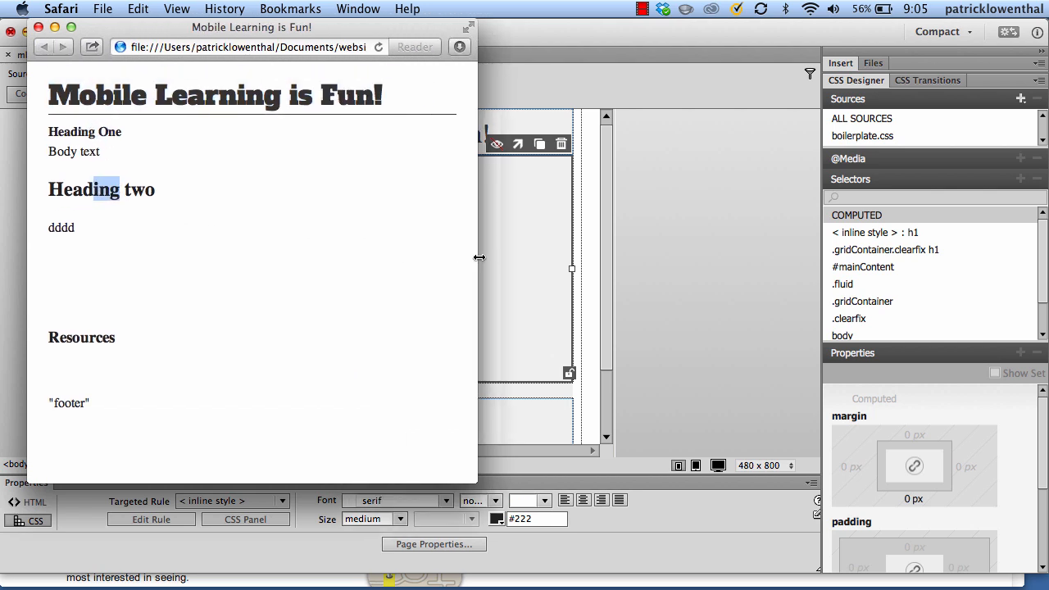
left_click(38, 28)
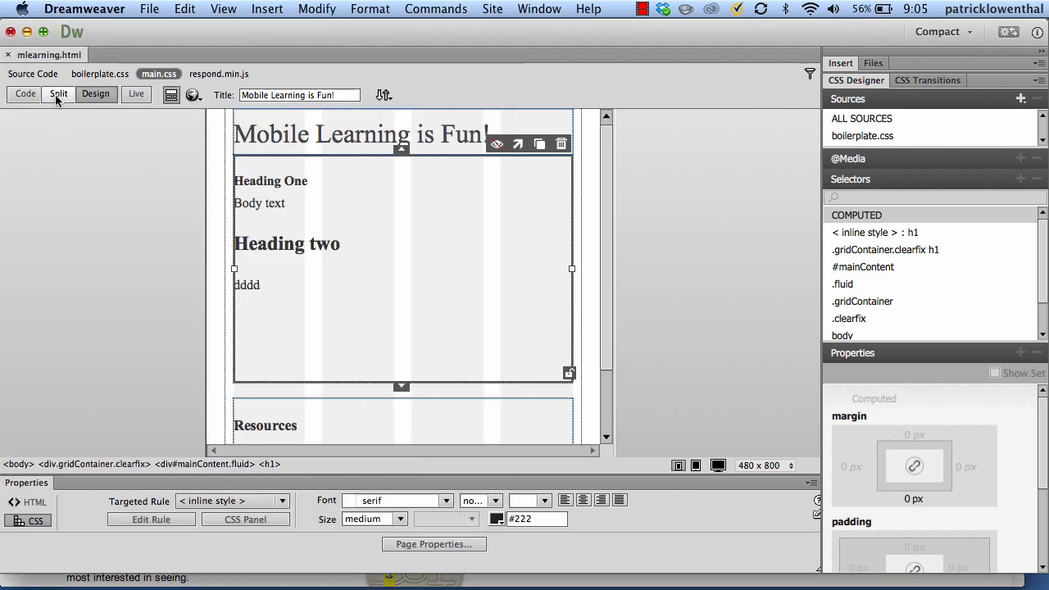
- Add a font-size of 28px below padding-bottom in the desktop .gridContainer.clearfix h1 rule of main.css
left_click(25, 93)
scroll(206, 215, "down", 20)
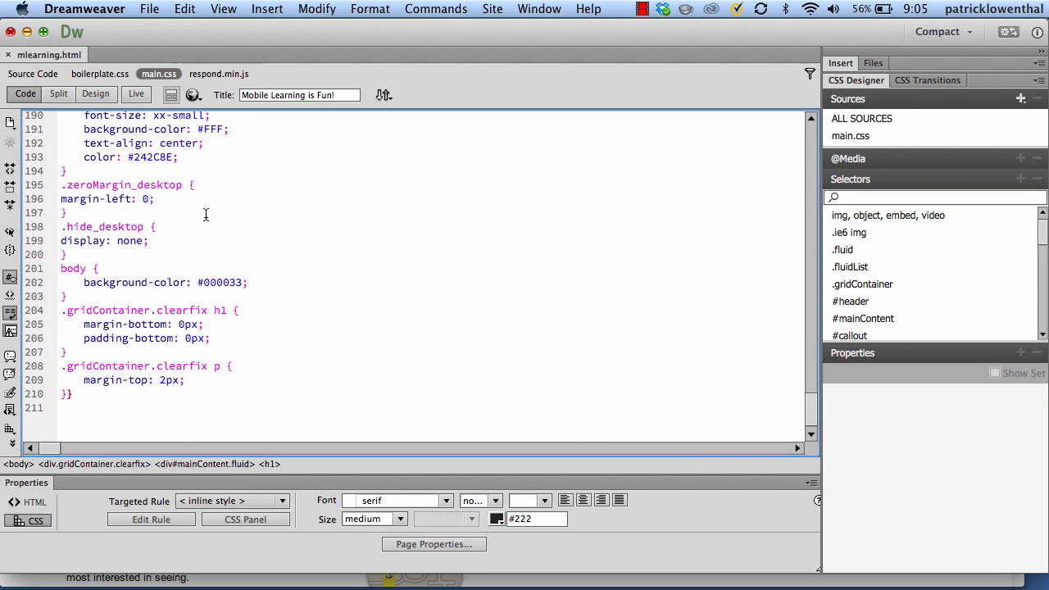
left_click(213, 339)
key("Return")
type("font")
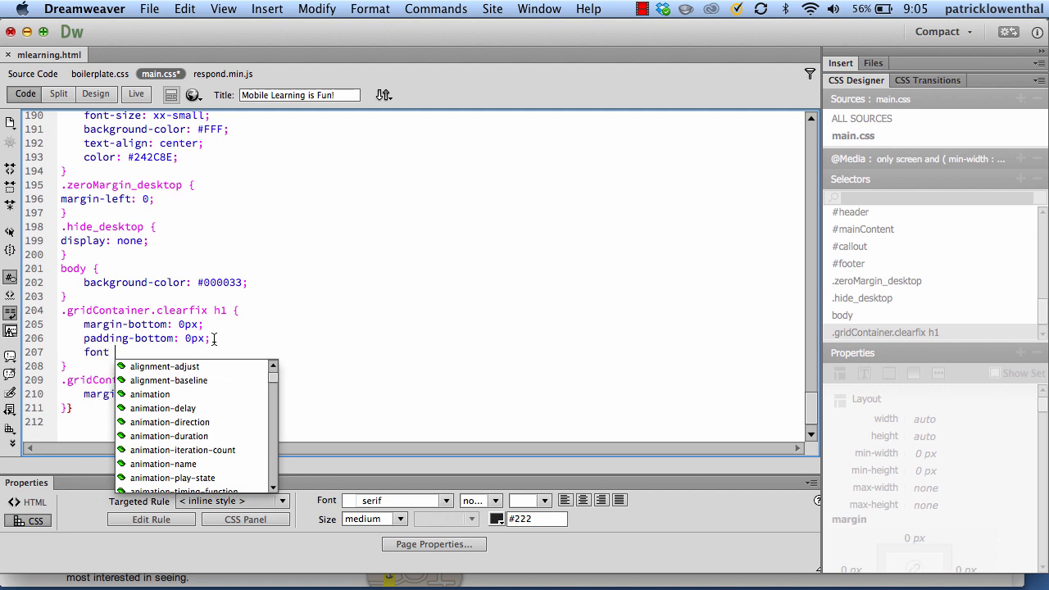
type("-size")
key("Return")
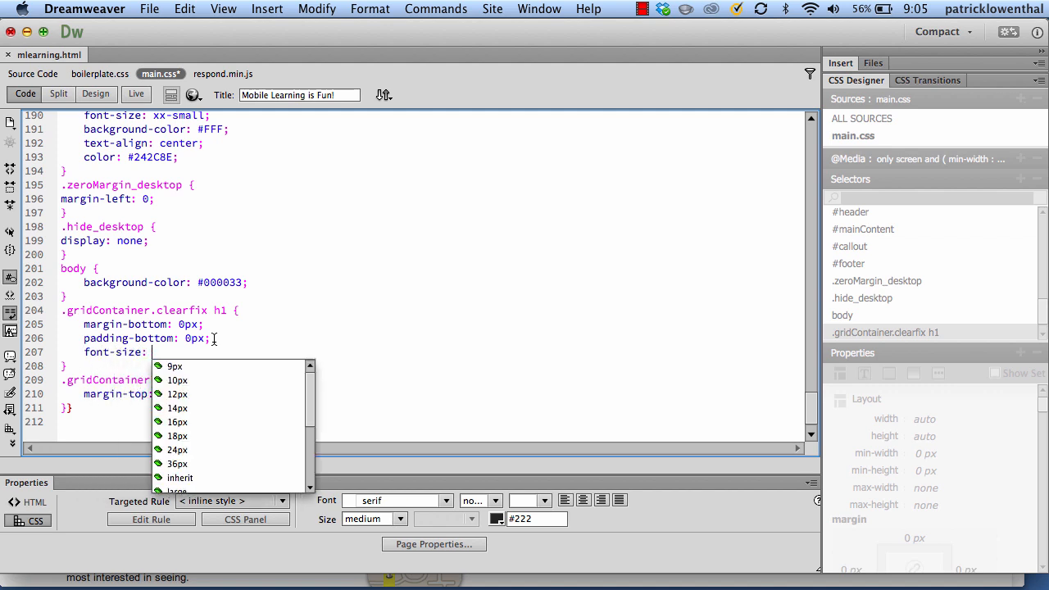
type("36")
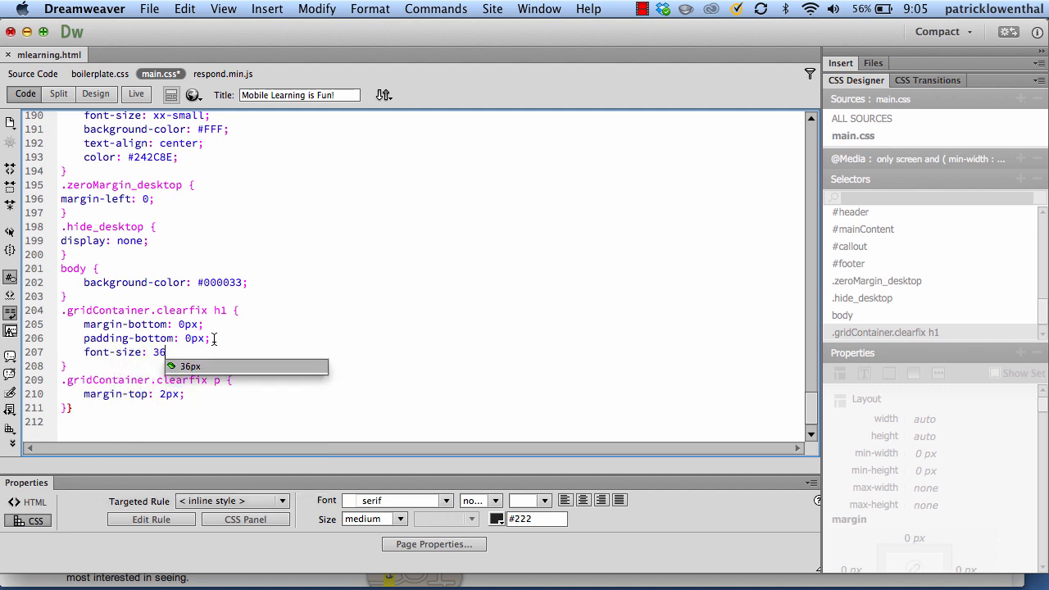
key("BackSpace")
key("BackSpace")
type("28px;")
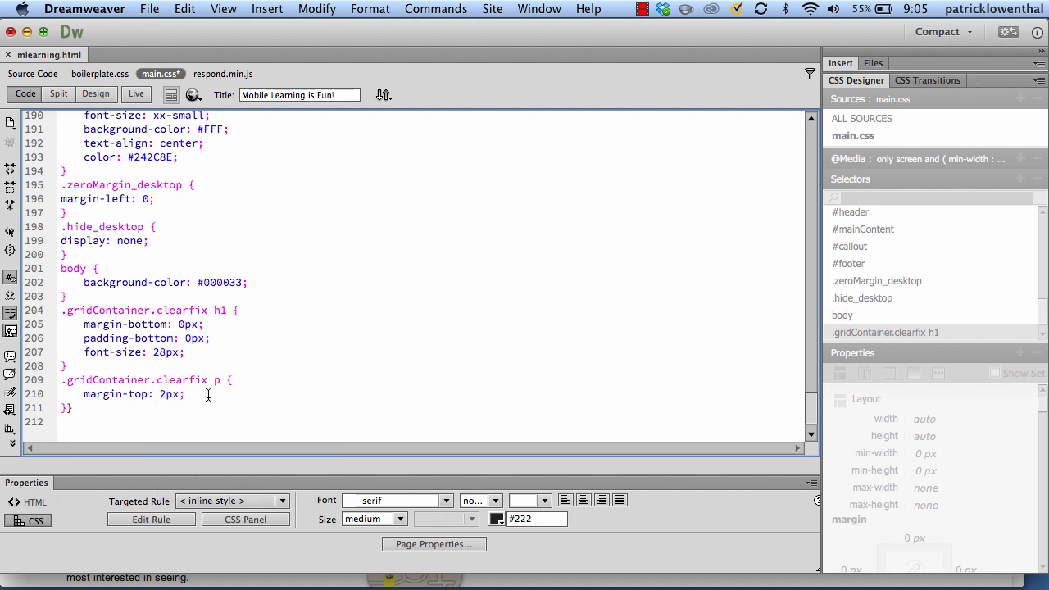
- Duplicate the desktop .gridContainer.clearfix h1 rule directly below itself as an h2 rule with a font-size of 20px
left_click_drag(74, 366, 59, 313)
key("cmd+c")
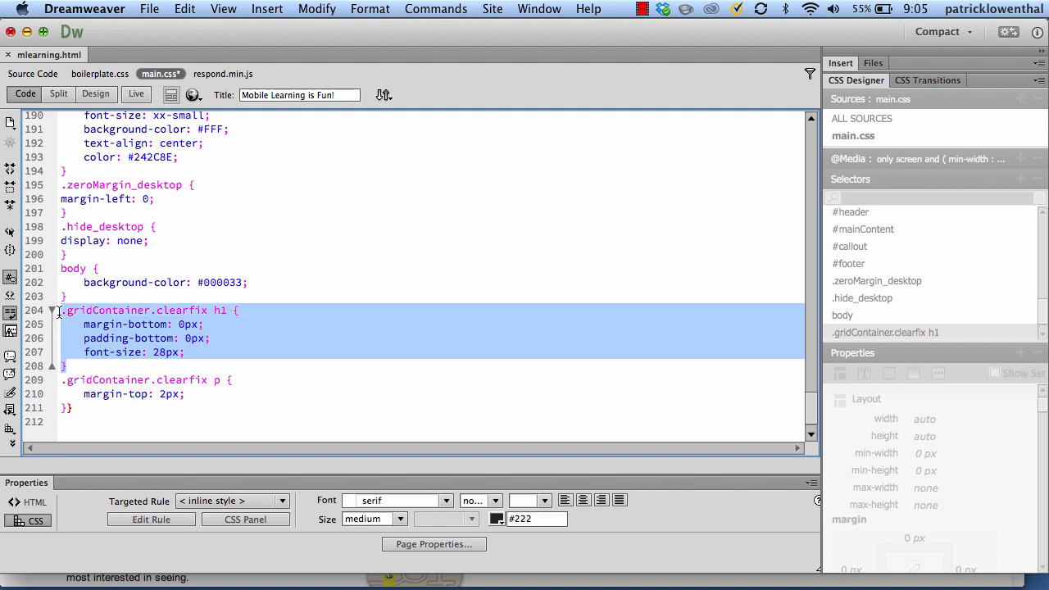
left_click(72, 365)
key("Return")
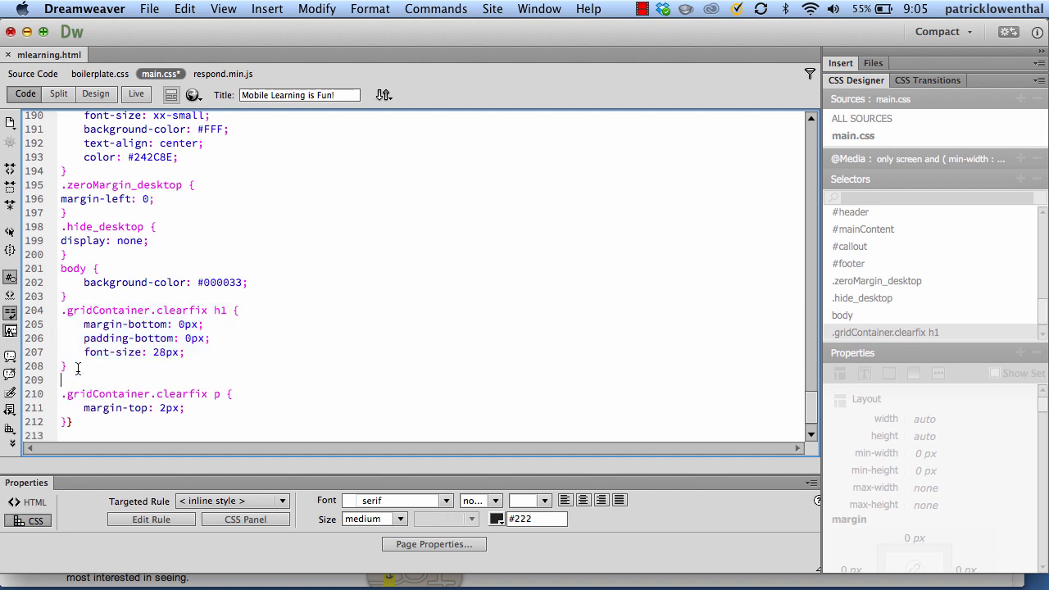
key("cmd+v")
left_click(230, 366)
key("BackSpace")
key("BackSpace")
key("BackSpace")
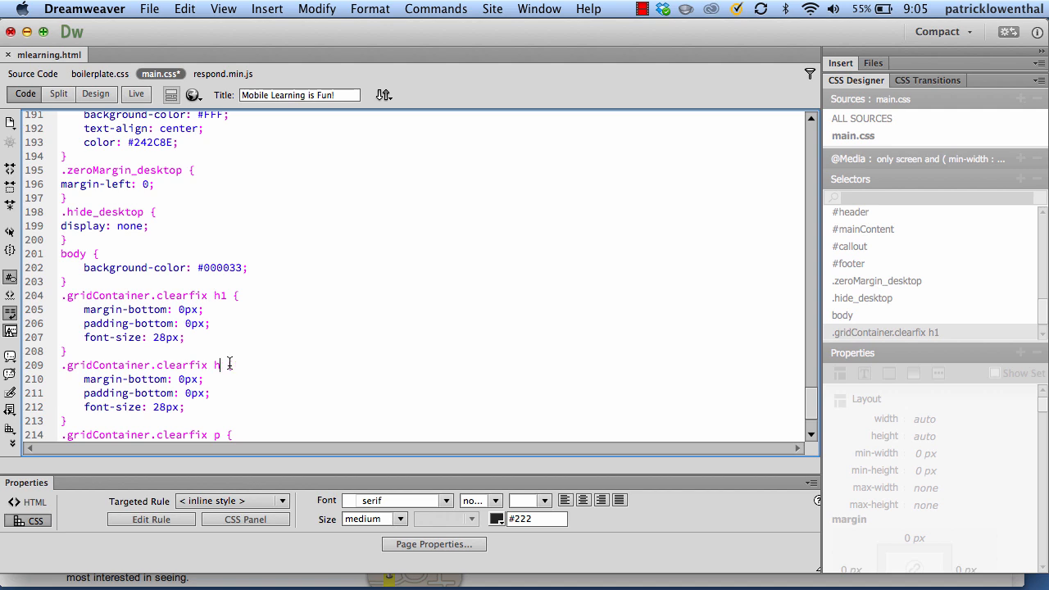
left_click(166, 406)
key("BackSpace")
type("0")
scroll(165, 406, "down", 1)
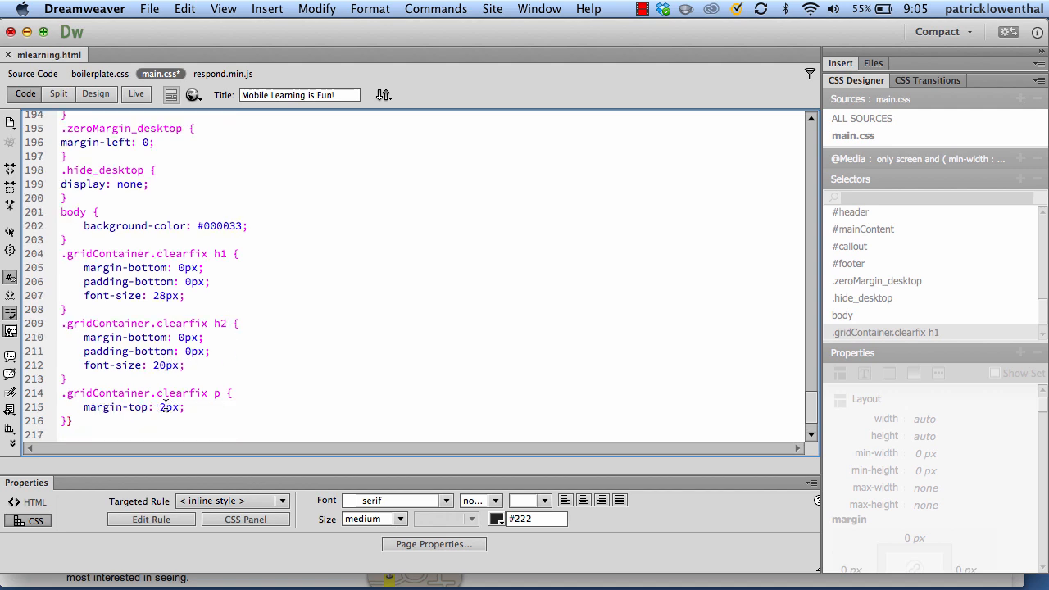
- Replace the tablet .gridContainer.clearfix h1 and p rules with copies of the desktop h1 and h2 rules
left_click_drag(79, 379, 45, 261)
key("super+c")
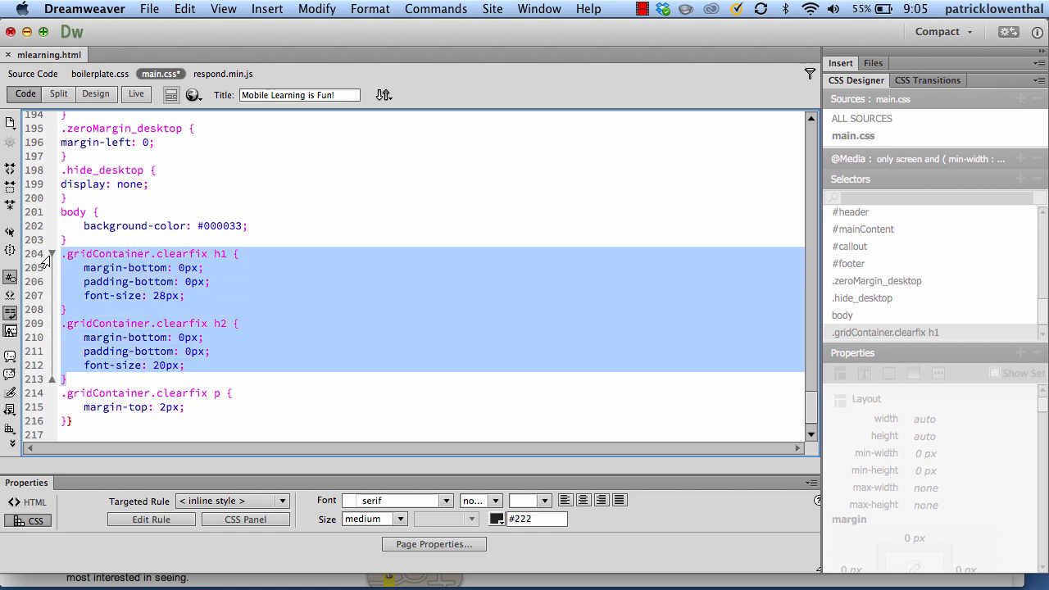
scroll(45, 260, "up", 15)
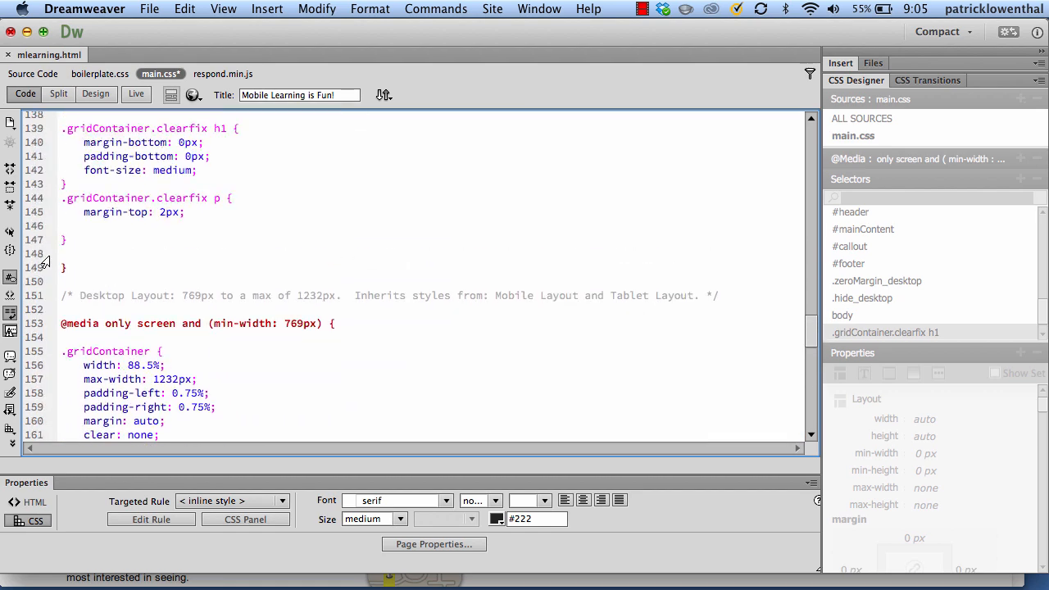
scroll(46, 260, "up", 1)
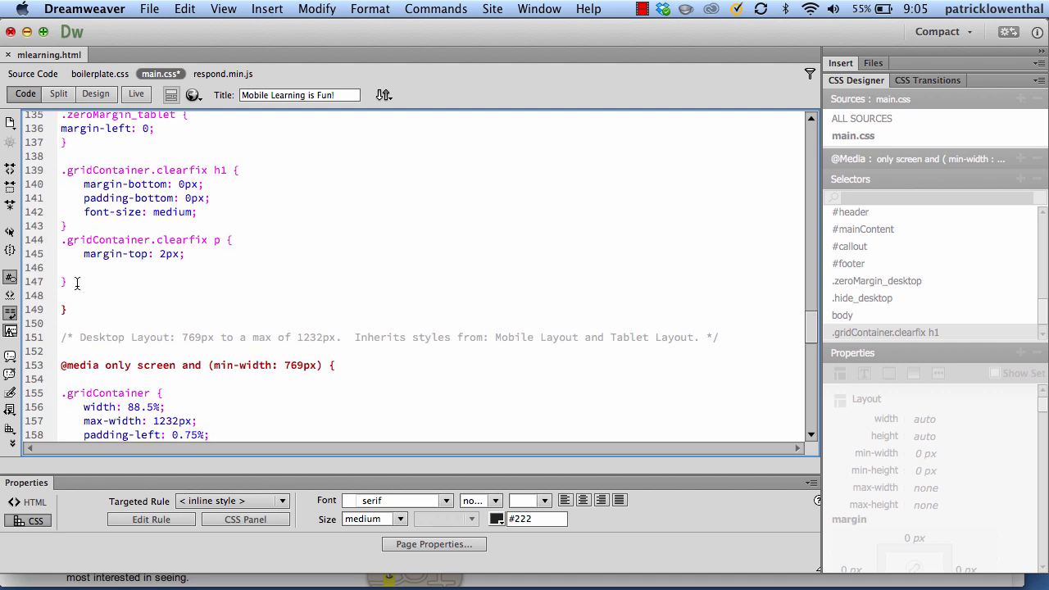
left_click_drag(49, 284, 55, 172)
key("super+v")
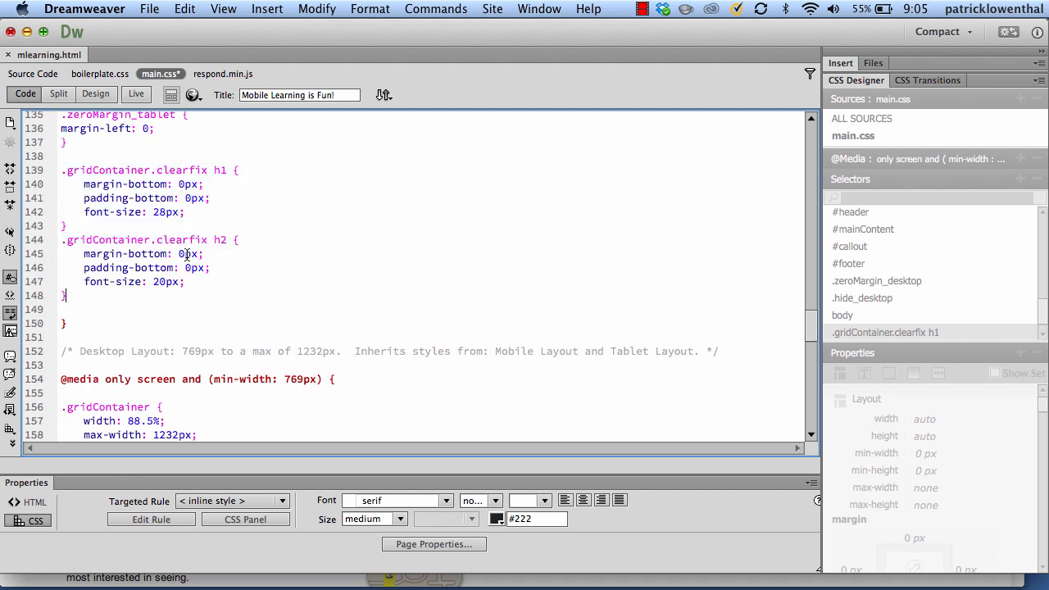
- Set the tablet h1 rule's font-size to 24px and reduce the font-size of the tablet h2 rule
left_click(164, 211)
key("BackSpace")
type("4")
left_click(164, 281)
key("BackSpace")
type("1")
key("BackSpace")
type("6")
- Replace the mobile .gridContainer.clearfix h1 and p rules with the copied h1 and h2 rules
scroll(71, 295, "up", 15)
scroll(72, 295, "up", 3)
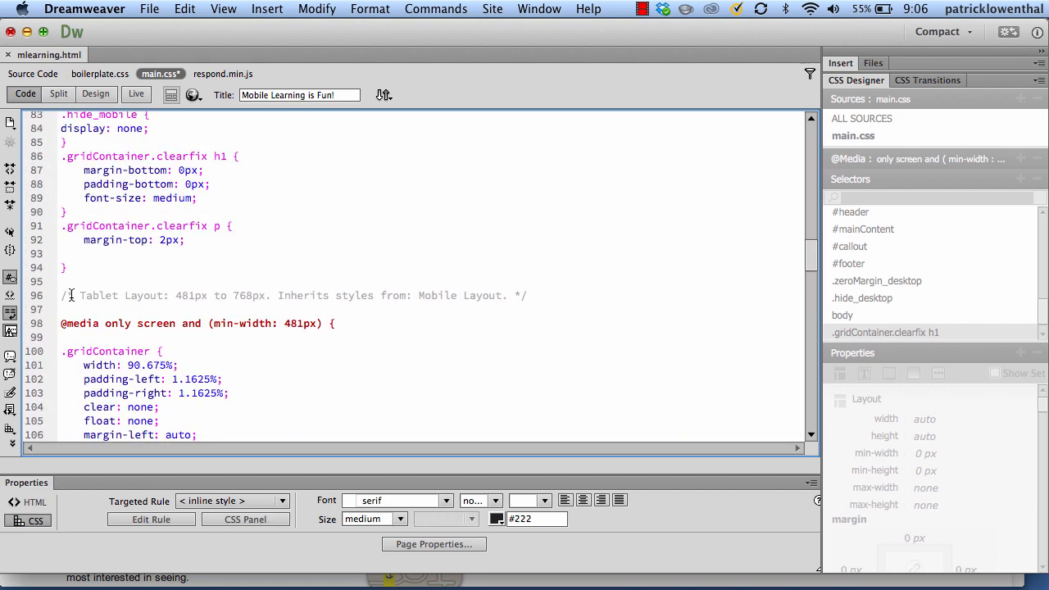
left_click_drag(71, 308, 43, 199)
type(".gridContainer.clearfix h1 {     margin-bottom: 0px;     padding-bottom: 0px;     font-size: 20px; } .gridContainer.clearfix h2 {     margin-bottom: 0px;     padding-bottom: 0px;     font-size: 20px; }")
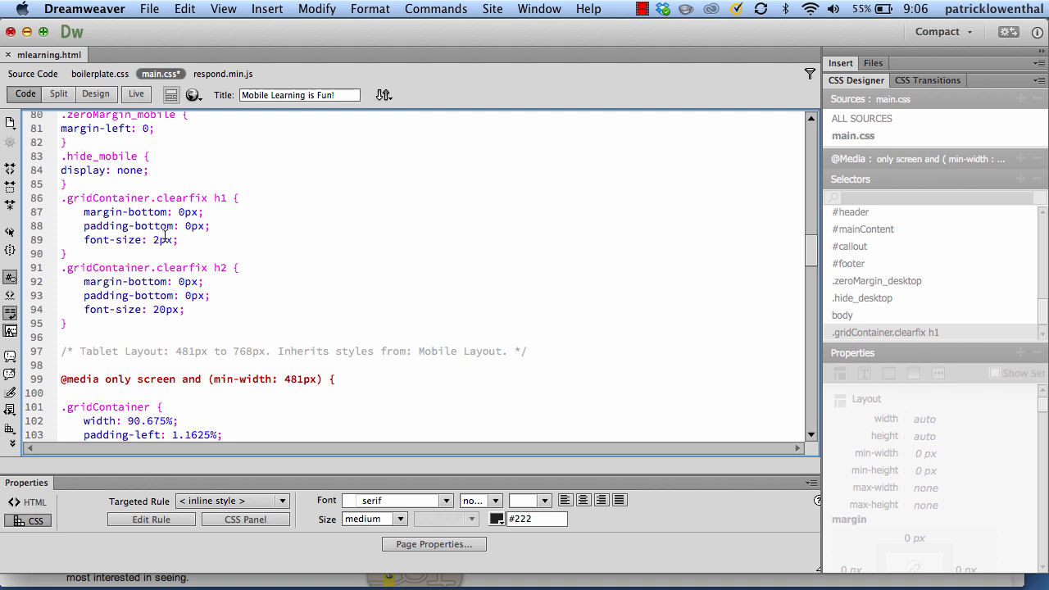
- Set the mobile h1 font-size to 18px and the mobile h2 font-size to 16px, and save all open files
key("BackSpace")
type("18")
left_click(164, 310)
key("BackSpace")
key("BackSpace")
type("16")
left_click(151, 10)
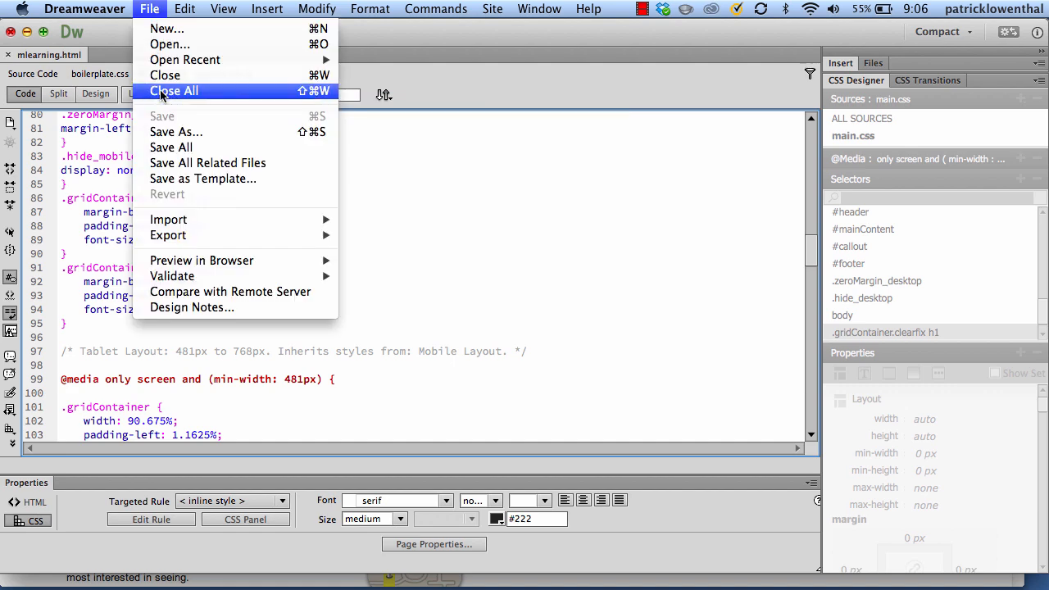
left_click(170, 147)
- Preview the page in Safari, resize the window to check both headings in the wider layouts, and close the preview
left_click(192, 95)
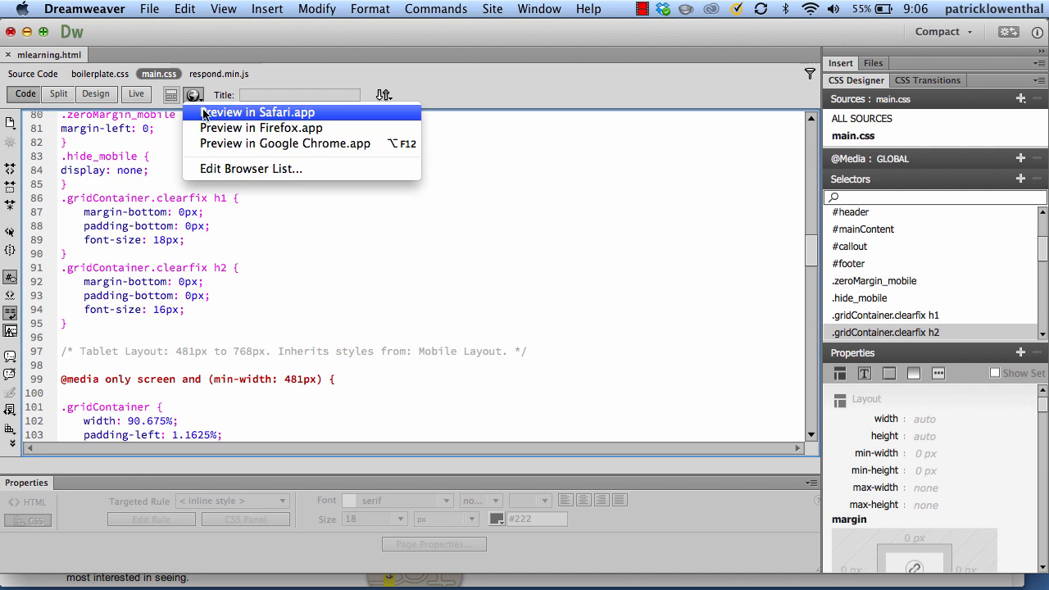
left_click(202, 106)
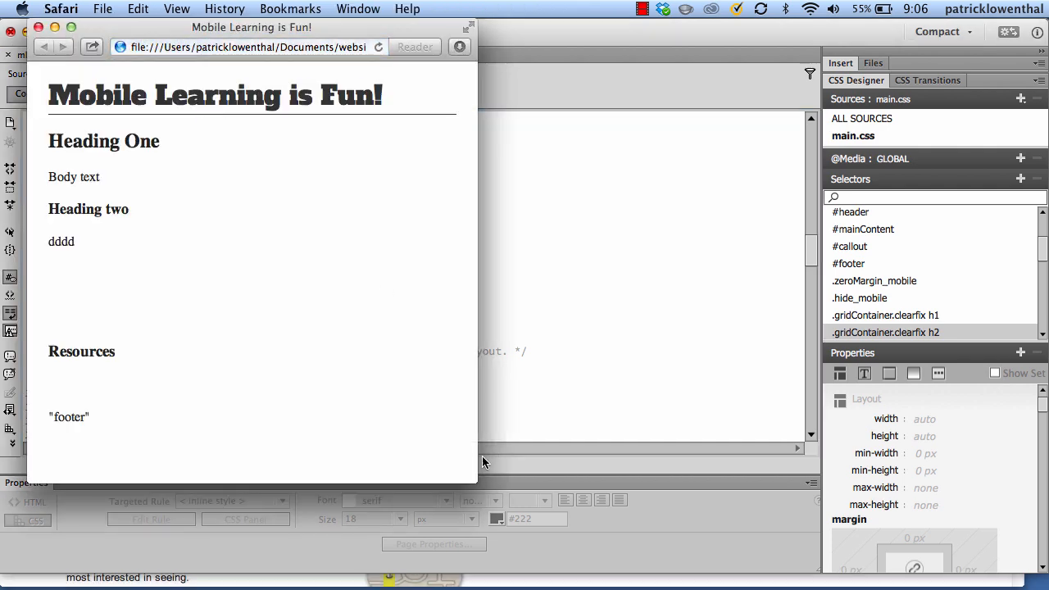
left_click_drag(475, 462, 872, 459)
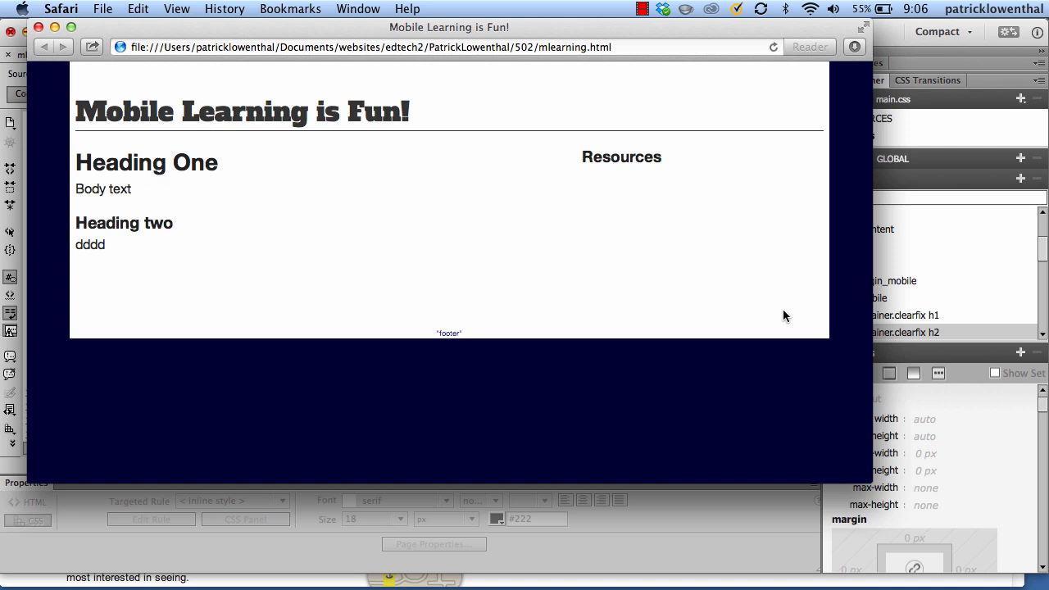
left_click_drag(872, 286, 783, 322)
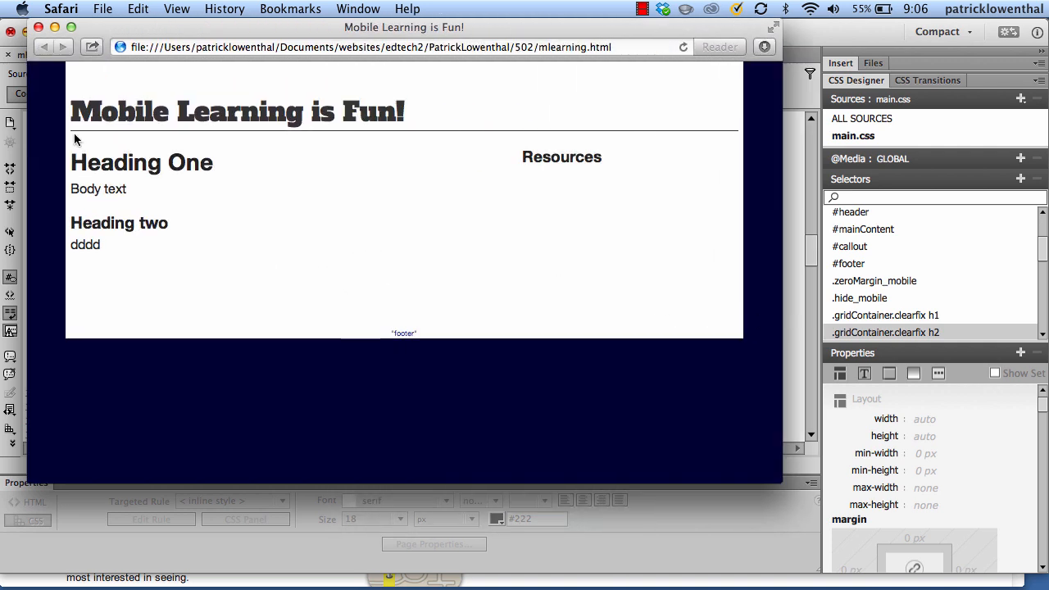
left_click(38, 27)
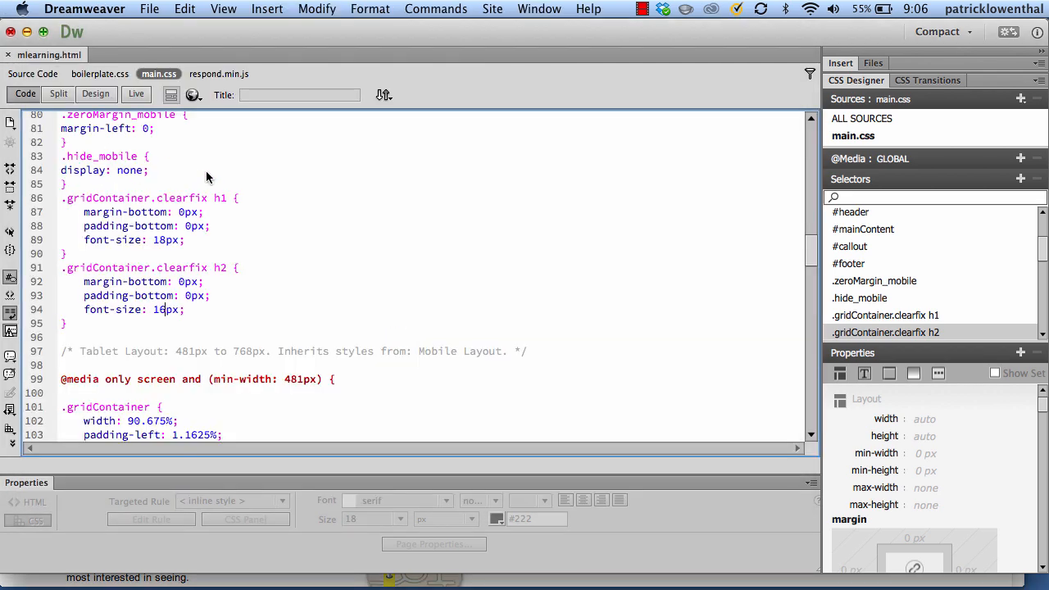
- Show the page in Design view and compare the headings at mobile, tablet and desktop sizes
left_click(98, 96)
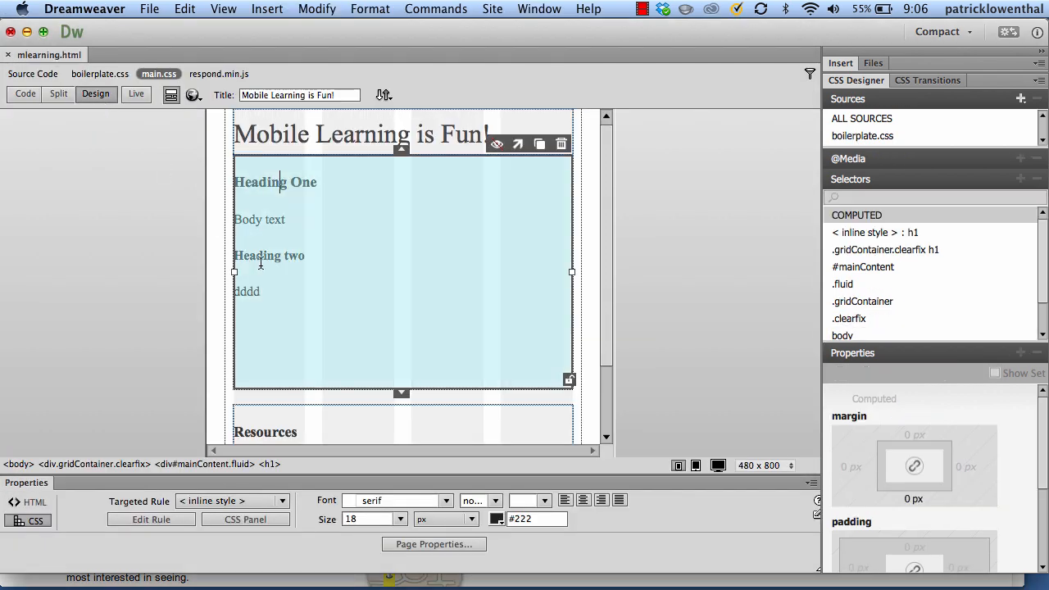
scroll(338, 381, "down", 3)
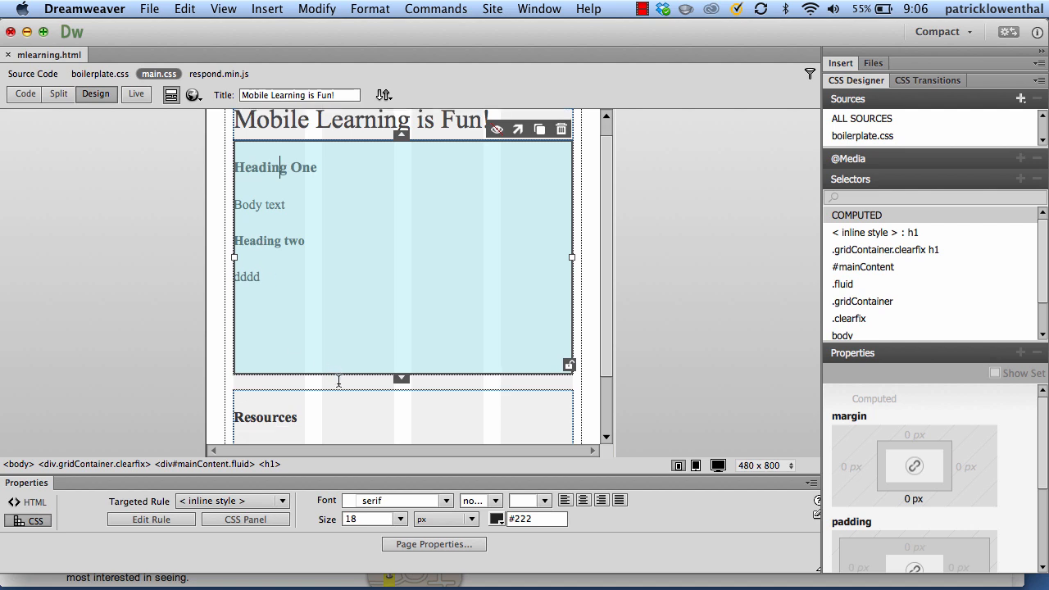
scroll(338, 381, "up", 3)
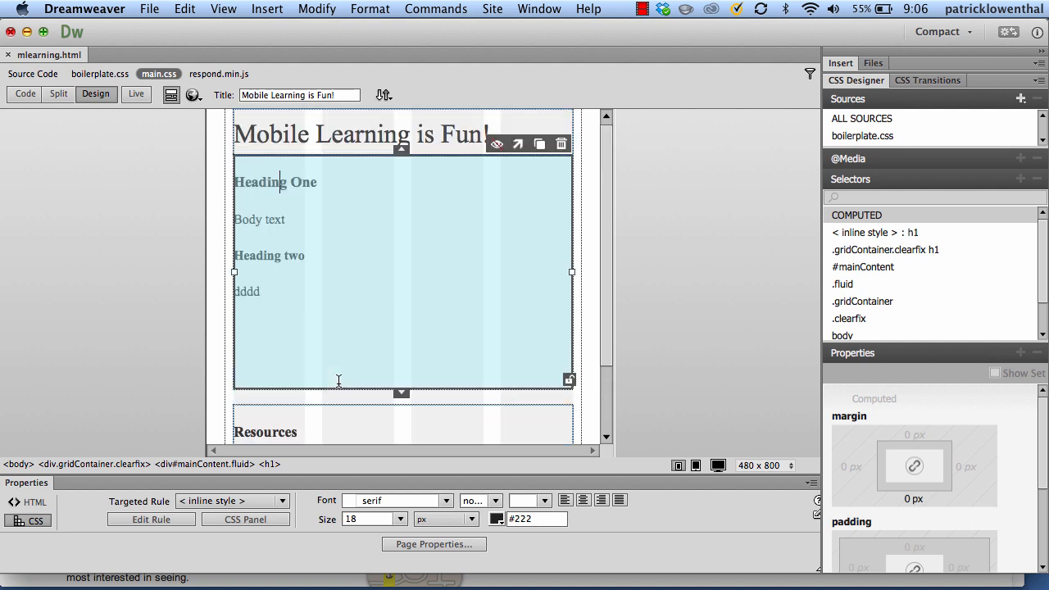
left_click(270, 312)
left_click(279, 254)
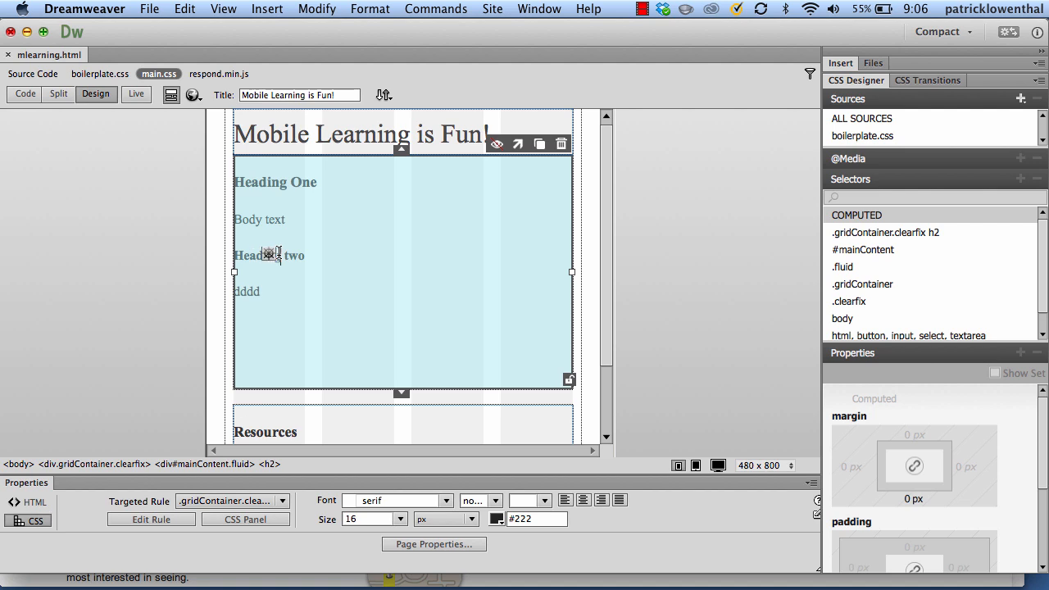
left_click(697, 465)
left_click(719, 465)
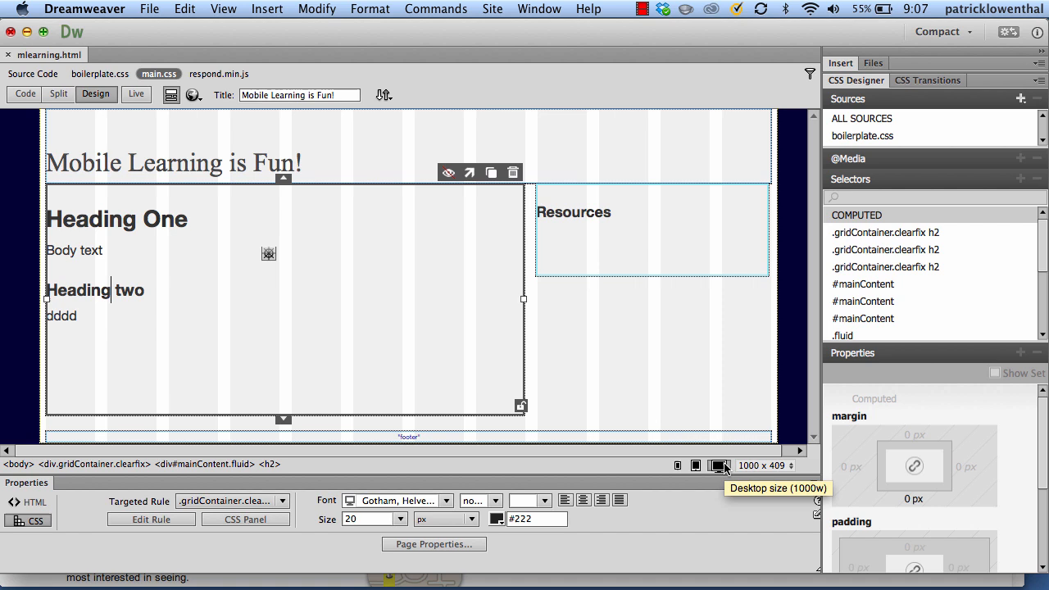
left_click(678, 466)
left_click(719, 465)
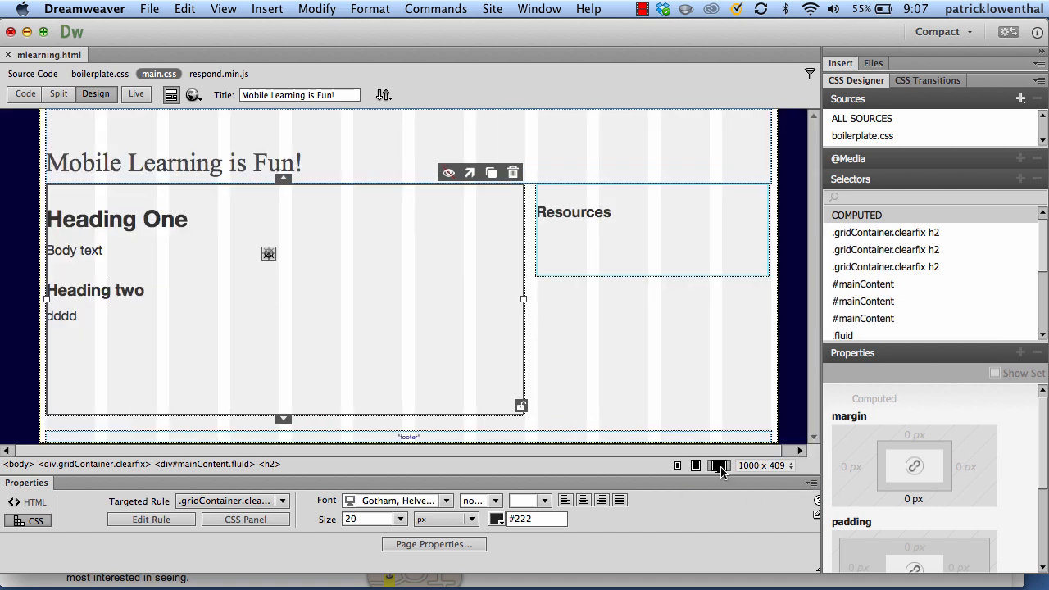